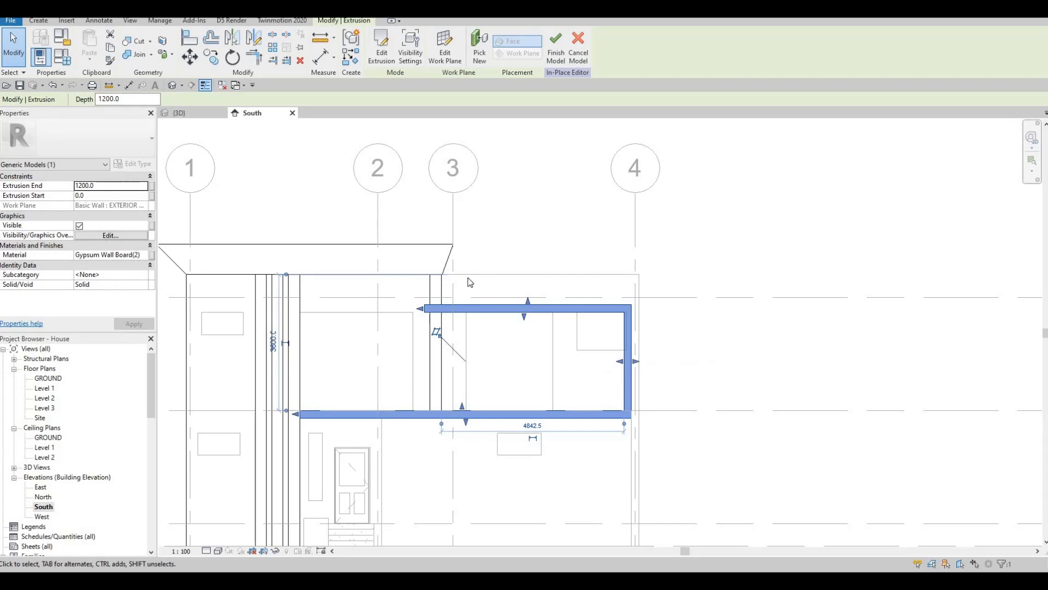
click(426, 179)
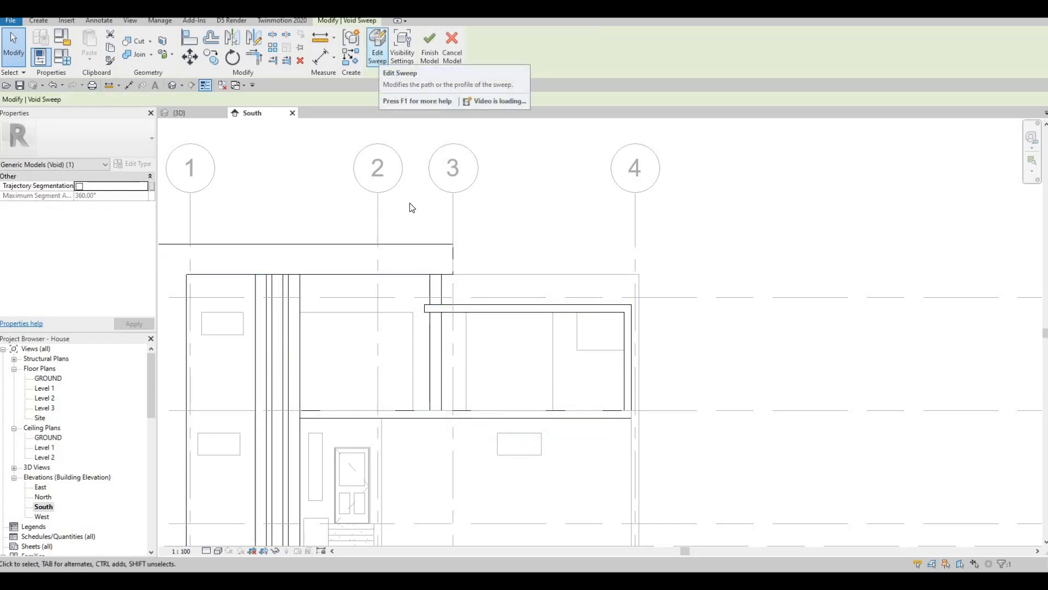
click(379, 56)
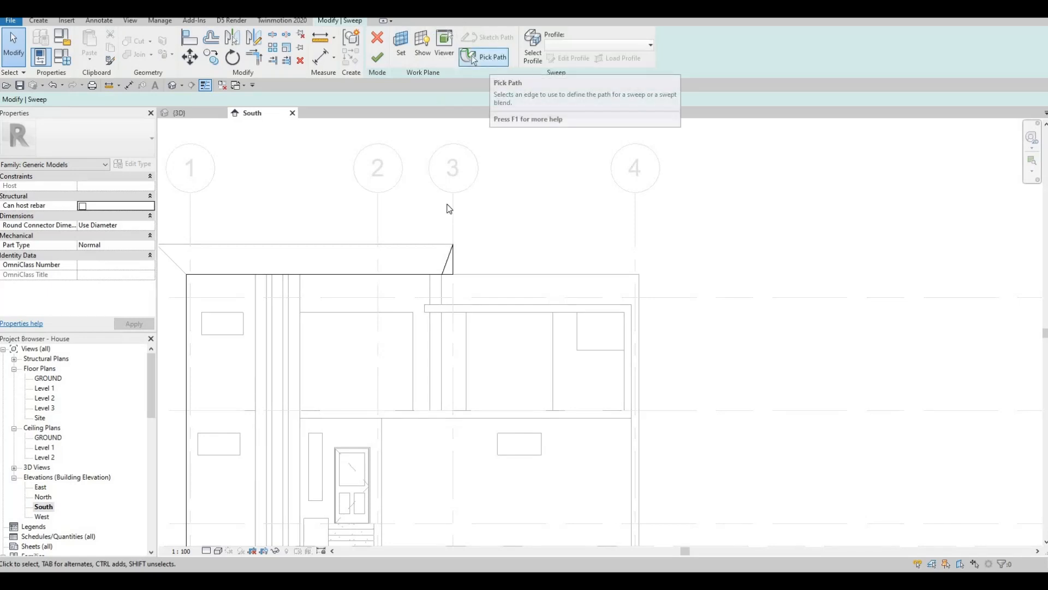
click(379, 59)
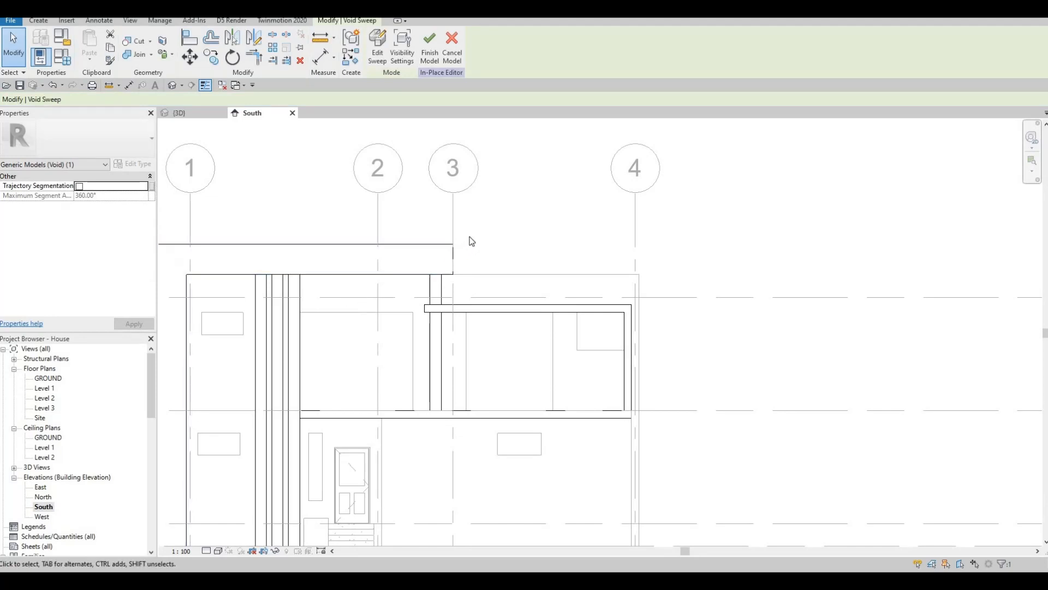
key(Escape)
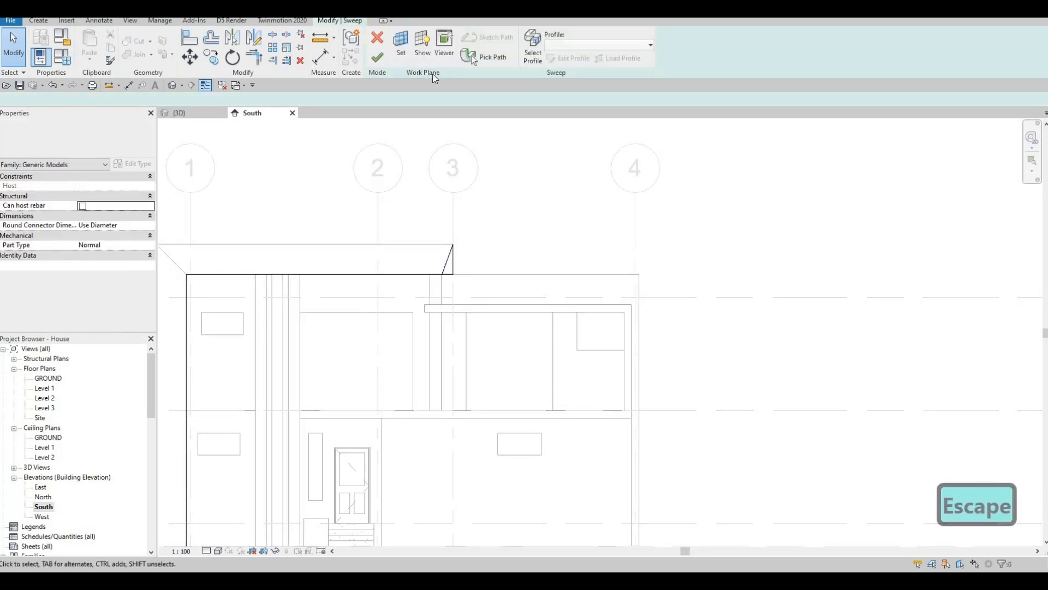
key(Escape)
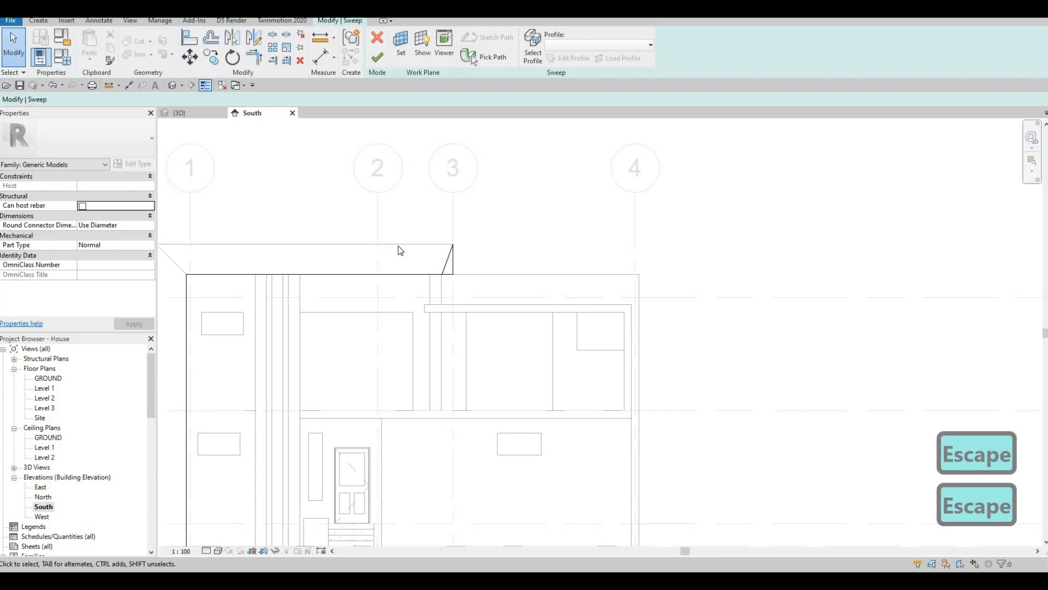
key(Escape)
key(Tab)
key(Tab)
key(Escape)
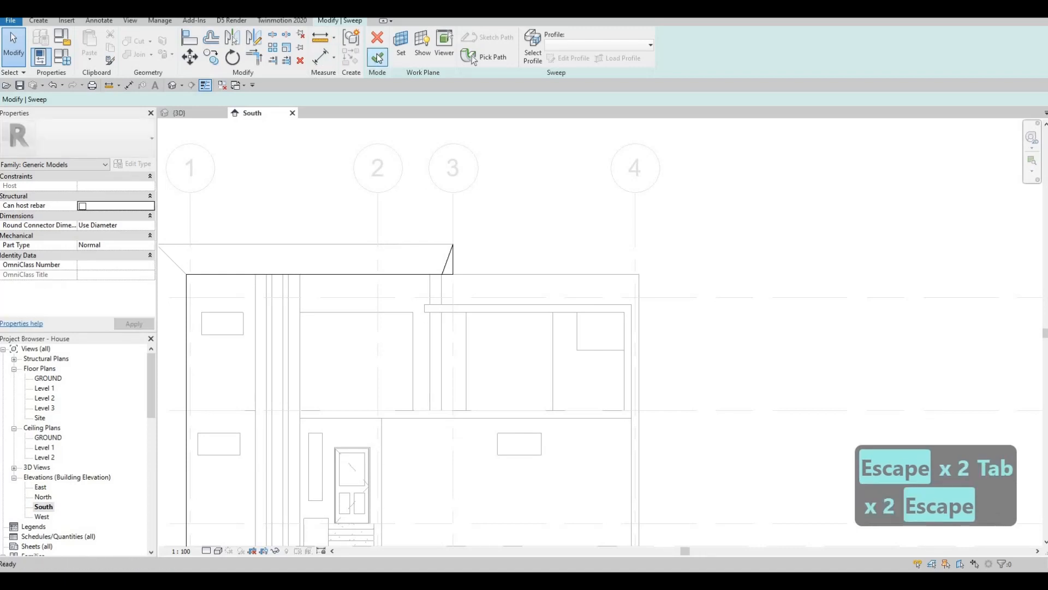
Cut the large front frame extrusion with the void sweep in the 3D view and finish the in-place model
click(189, 112)
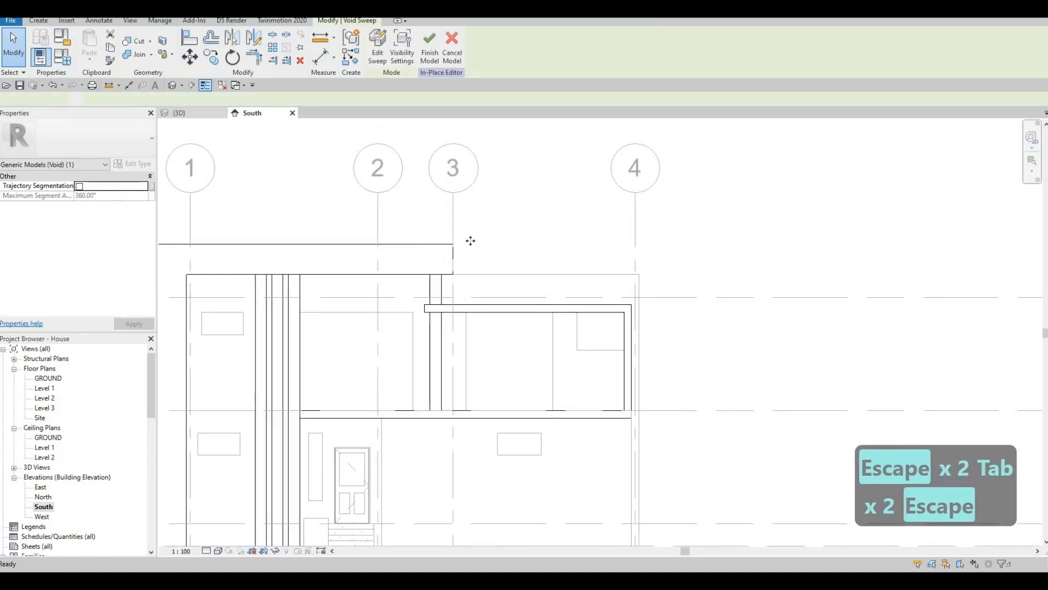
shift+middle_drag(432, 268, 338, 265)
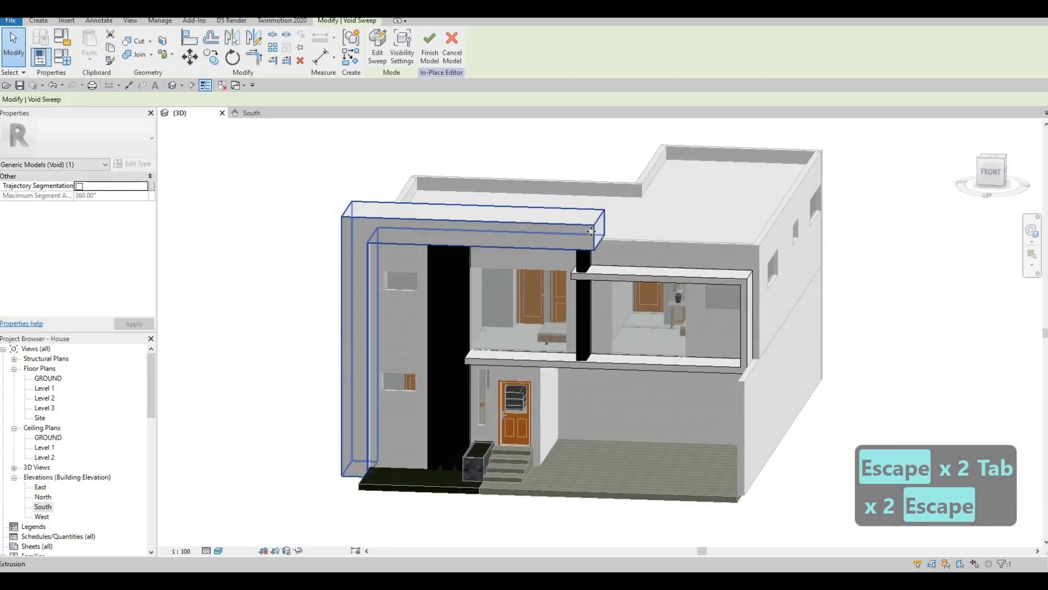
click(140, 45)
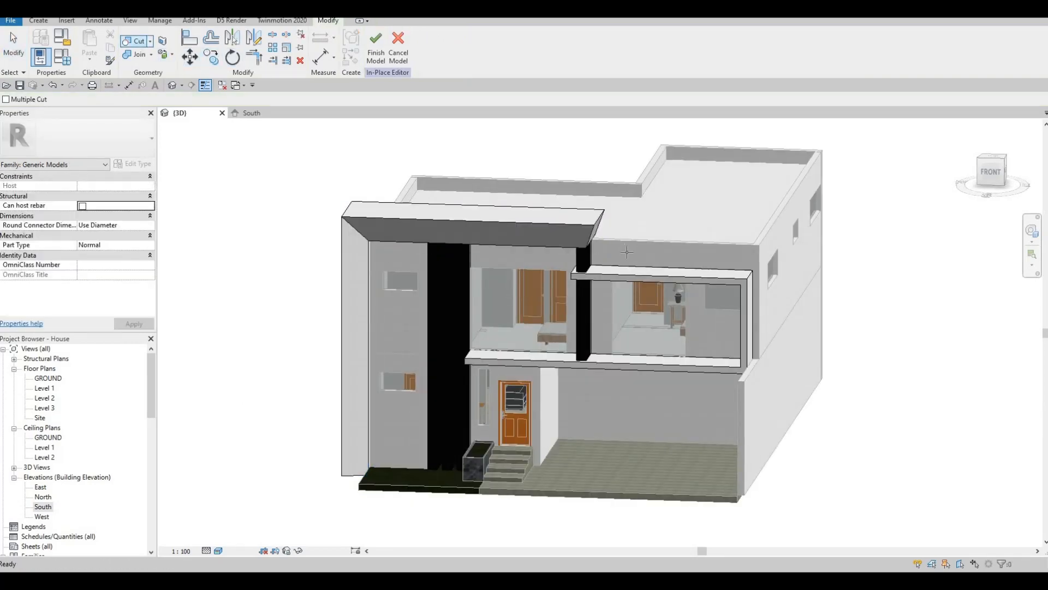
click(577, 228)
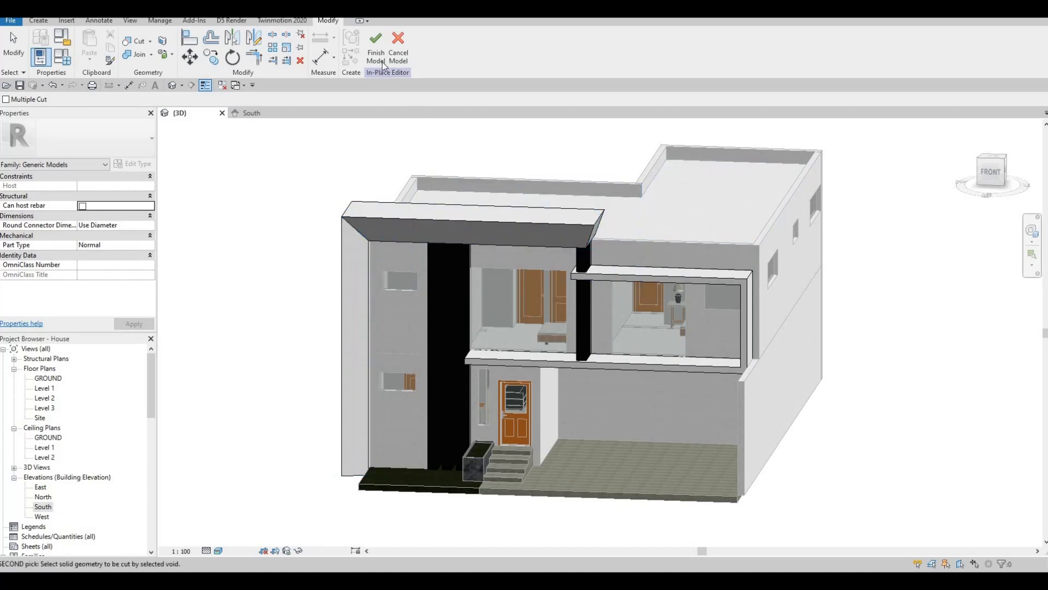
click(481, 209)
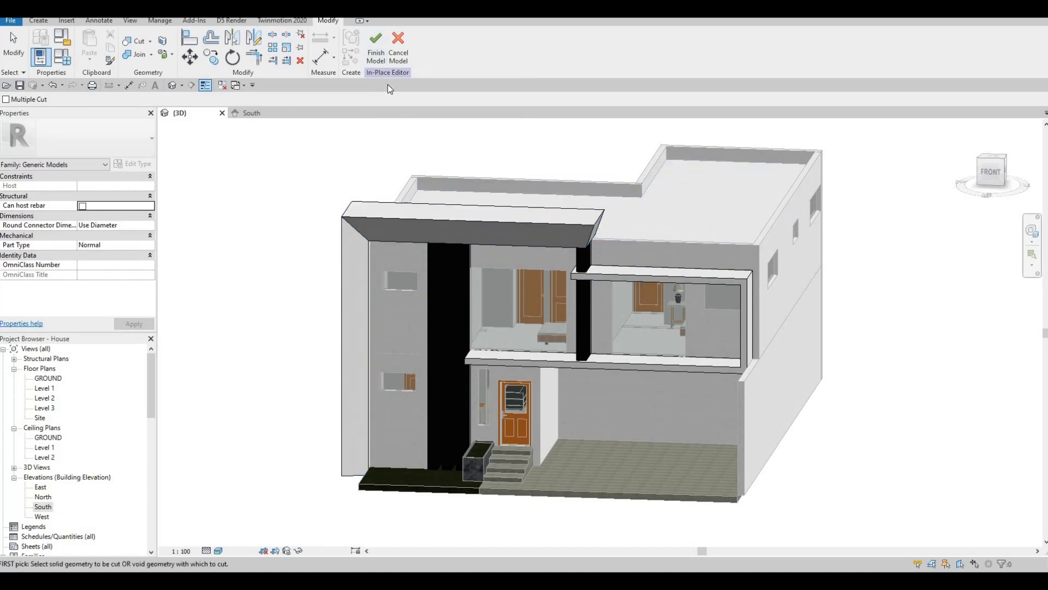
click(376, 48)
key(Escape)
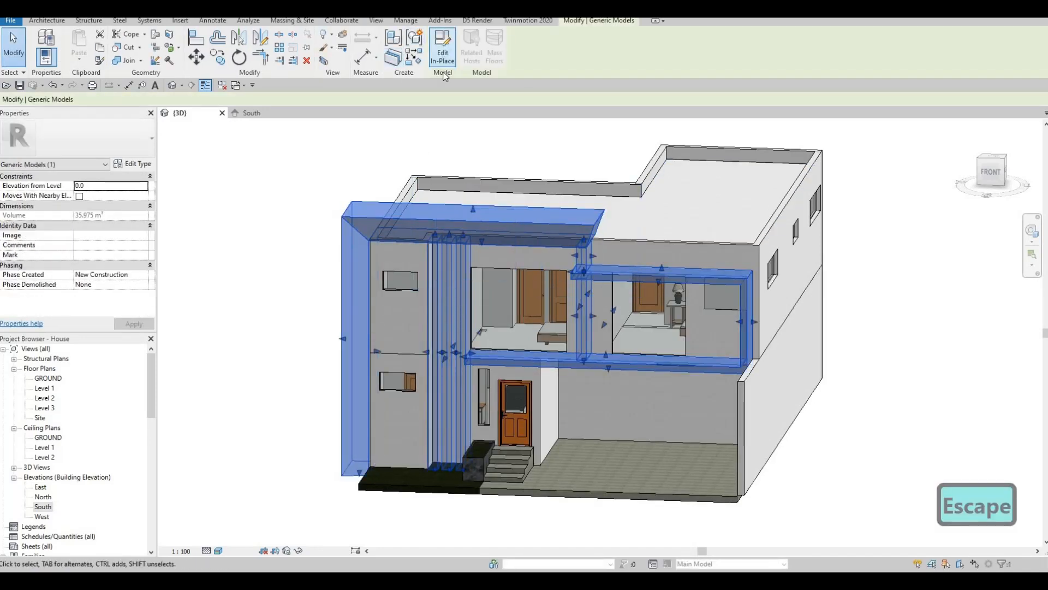
Reopen the in-place facade model and stretch the large frame's extrusion sketch past grid 3 in the South elevation to an 8250 dimension
click(443, 54)
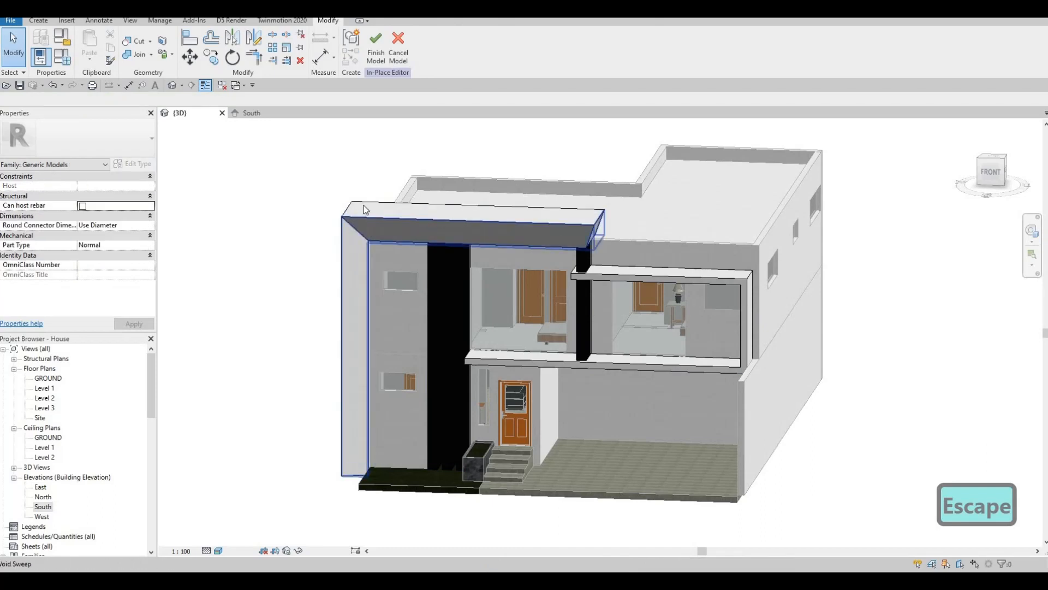
click(364, 206)
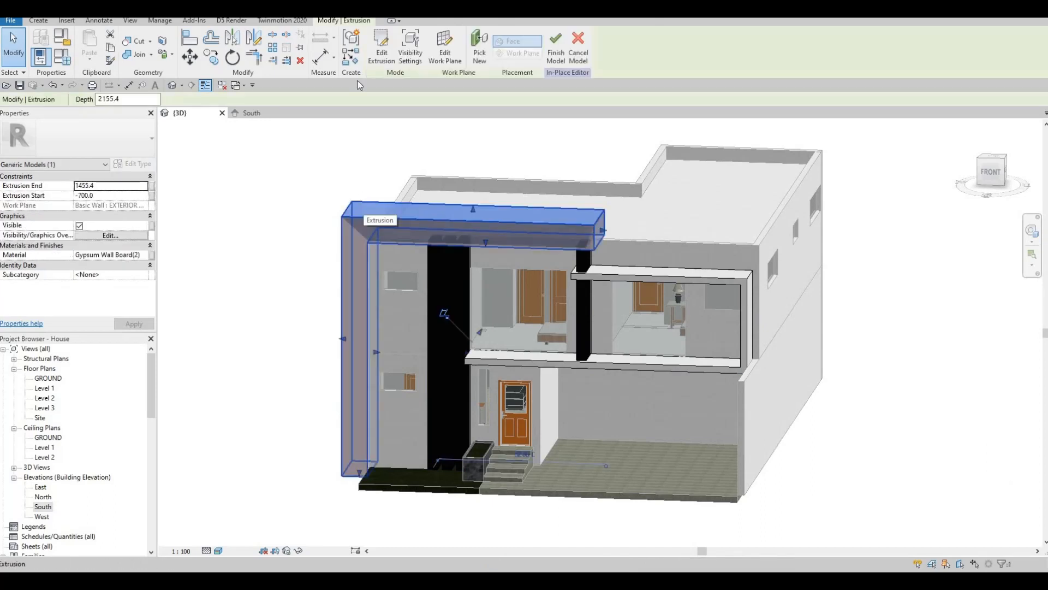
click(381, 57)
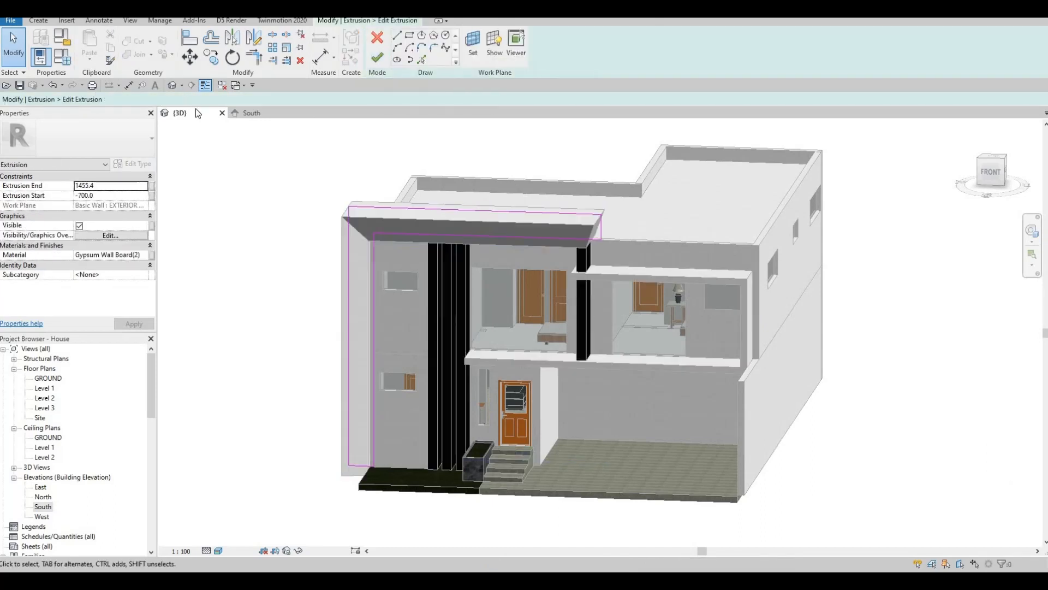
click(251, 113)
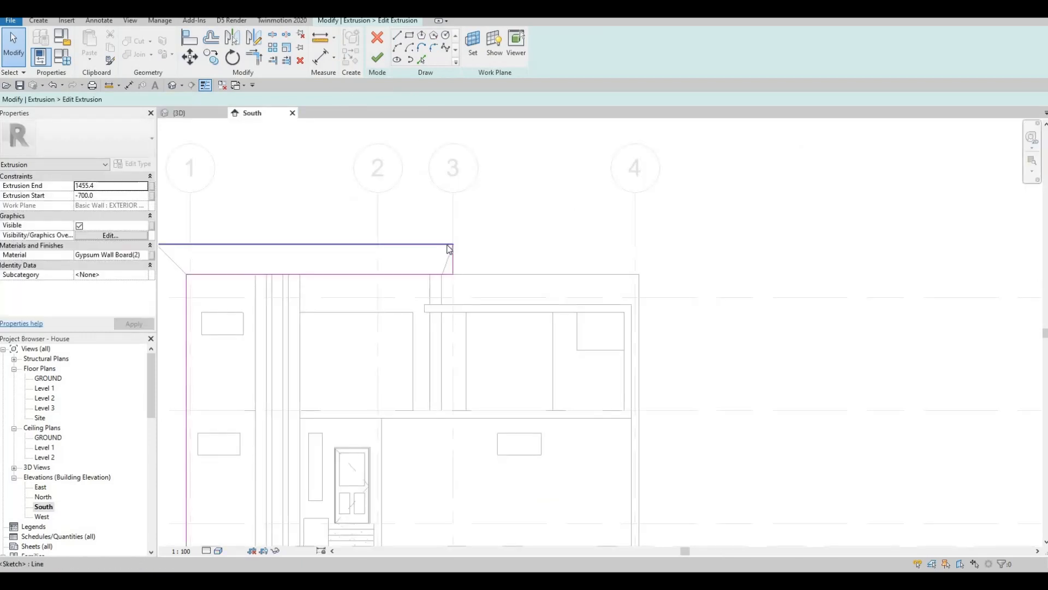
click(453, 255)
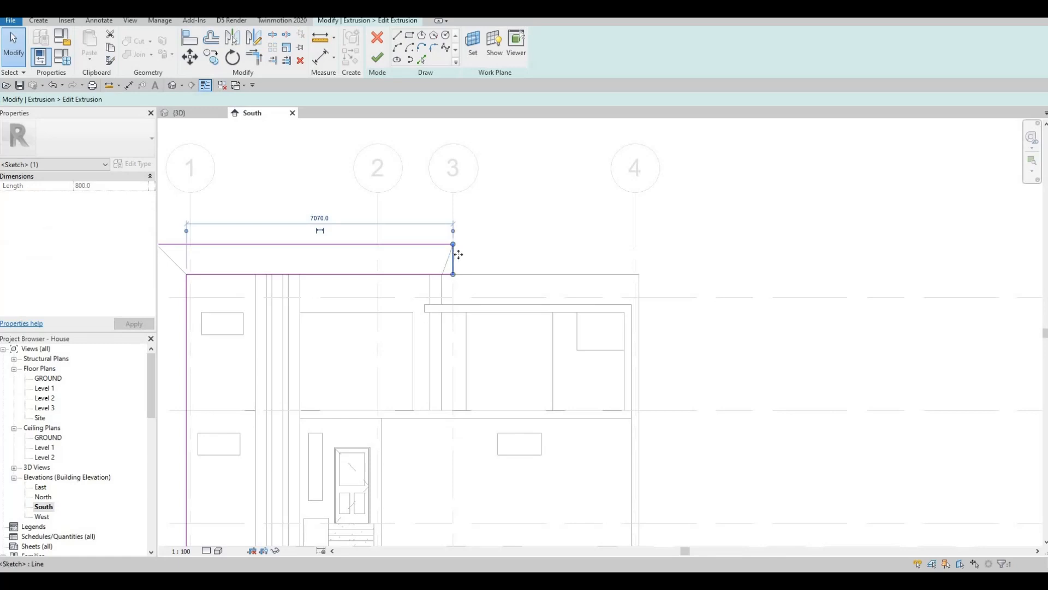
mouse_move(495, 257)
mouse_down()
mouse_move(511, 256)
mouse_move(459, 261)
mouse_up()
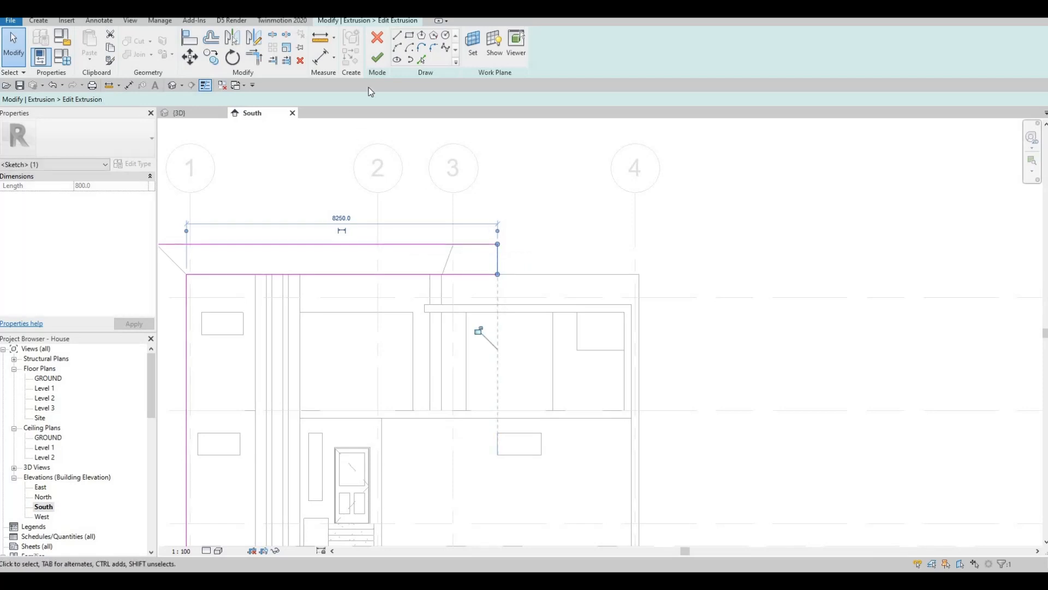
click(376, 58)
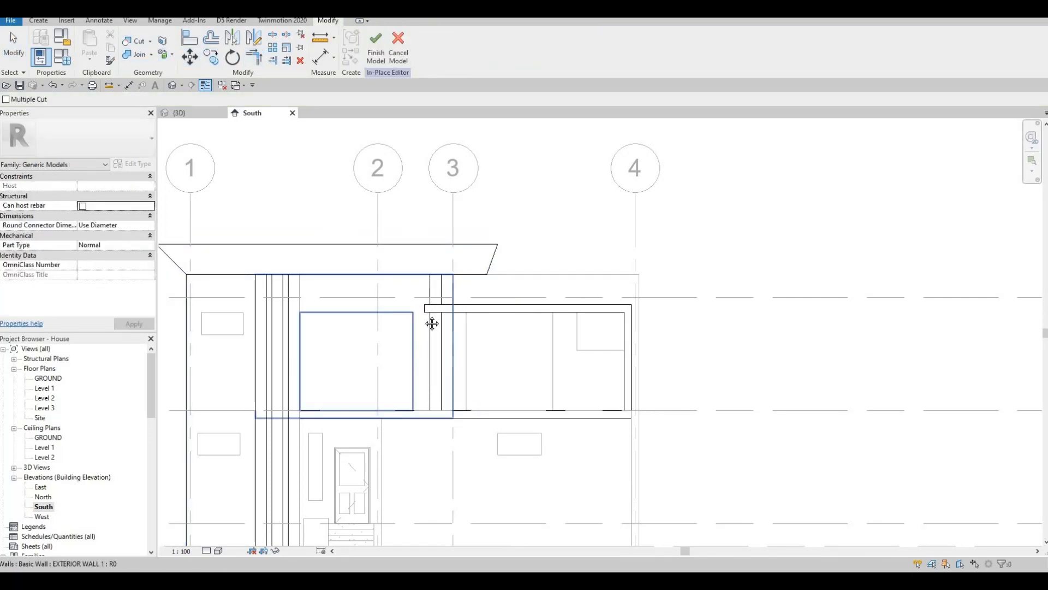
middle_drag(430, 322, 444, 319)
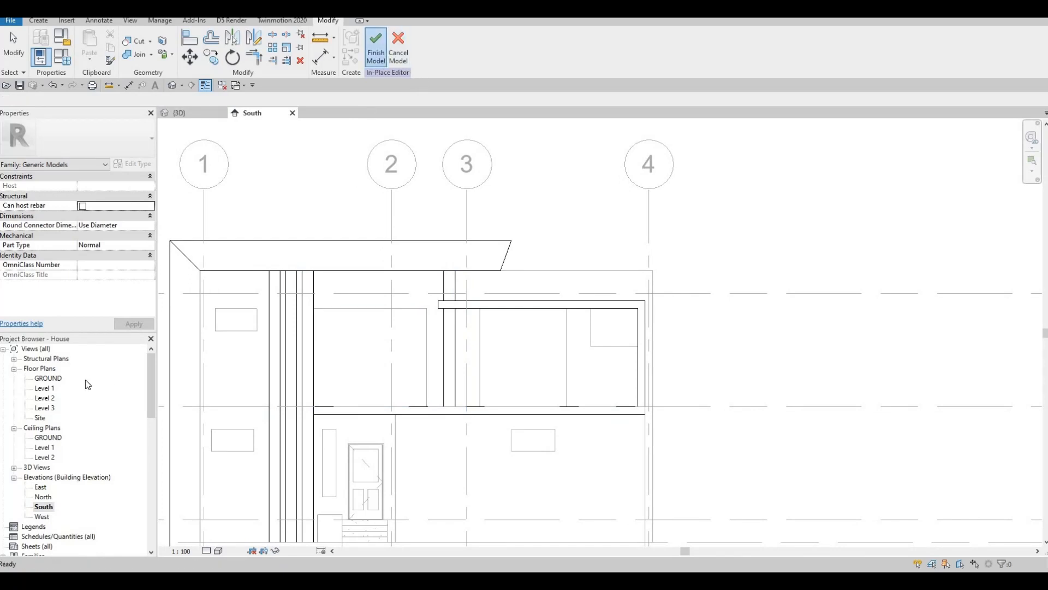
Delete the small upper-floor window near grid 4 in the South elevation
double_click(45, 398)
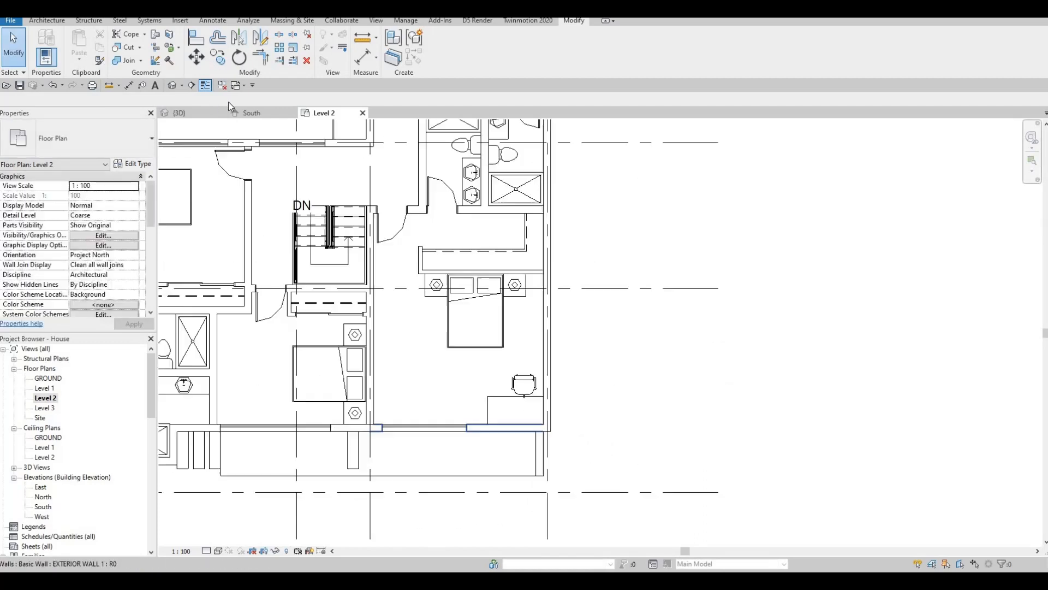
click(262, 112)
key(Escape)
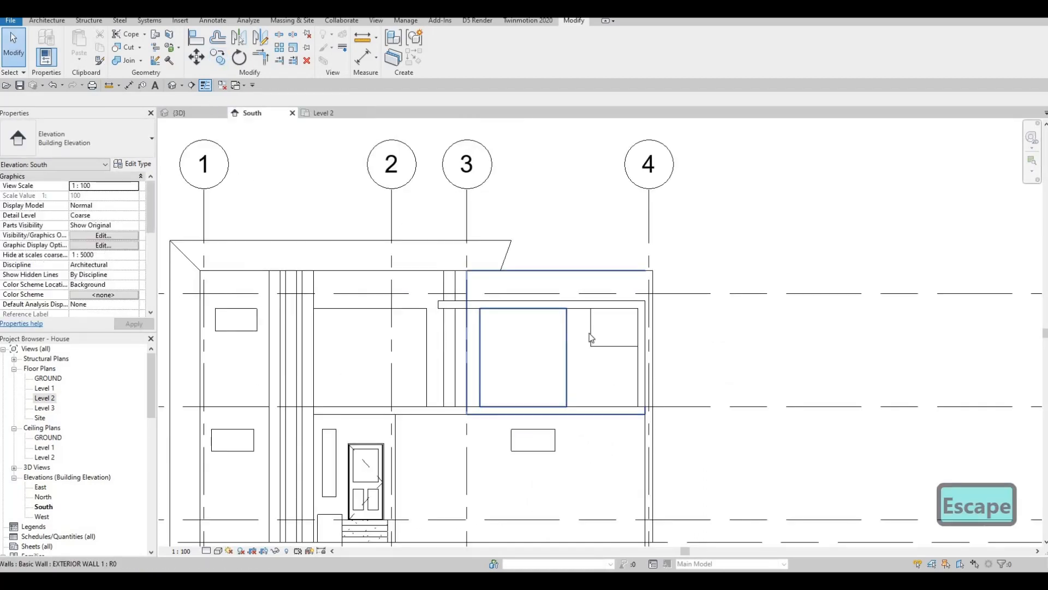
click(589, 337)
key(Delete)
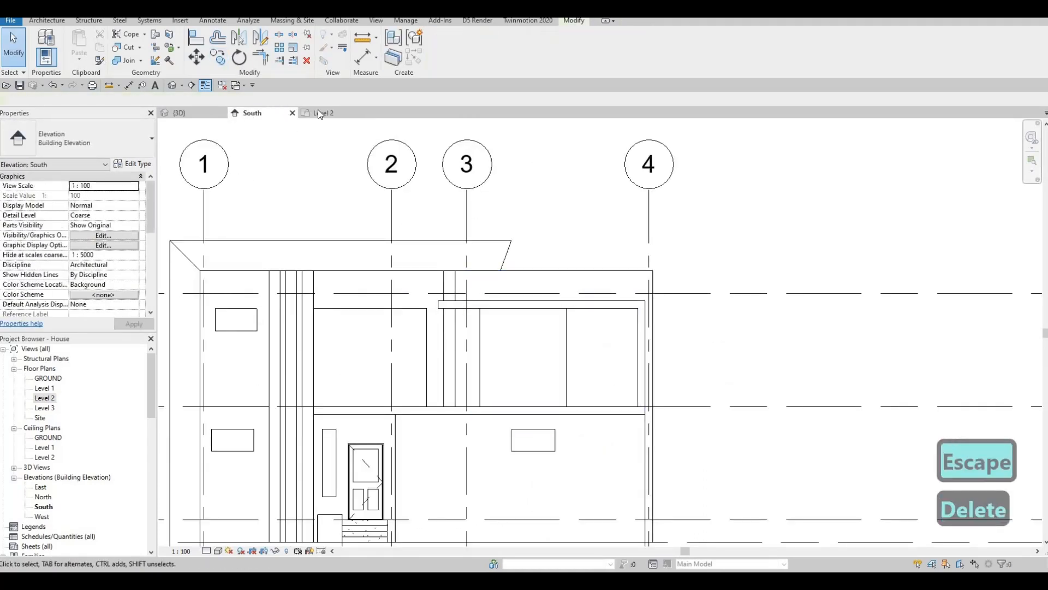
Lengthen the Level 2 curtain wall between grids 3 and 4 toward grid 4 to 4190, meeting the frame's inner edge
click(321, 112)
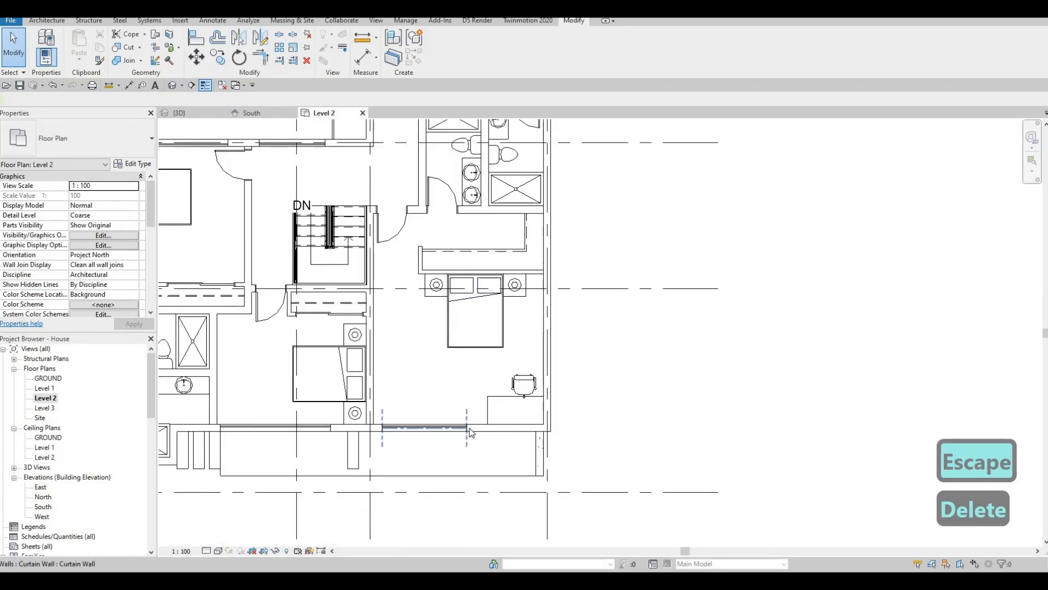
click(469, 432)
scroll(469, 432, up, 3)
drag(578, 427, 580, 427)
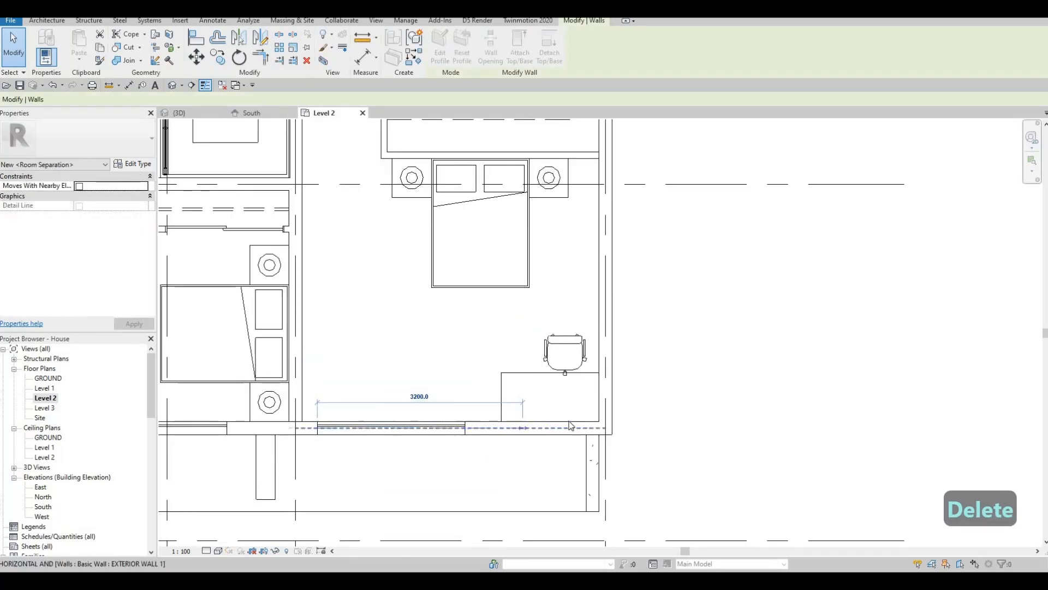
key(ctrl+Tab)
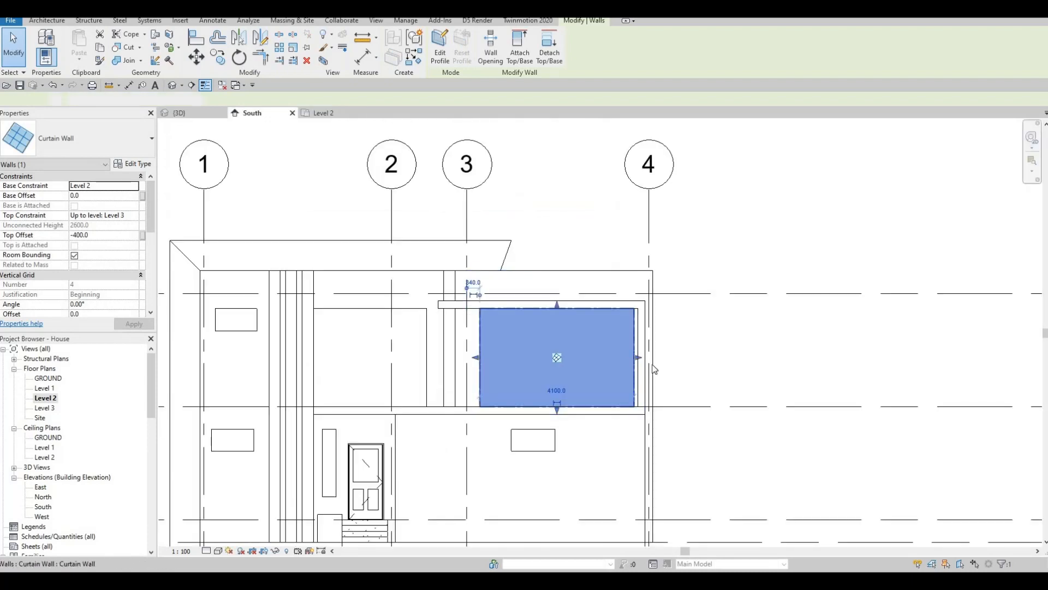
scroll(650, 349, up, 4)
drag(648, 345, 652, 346)
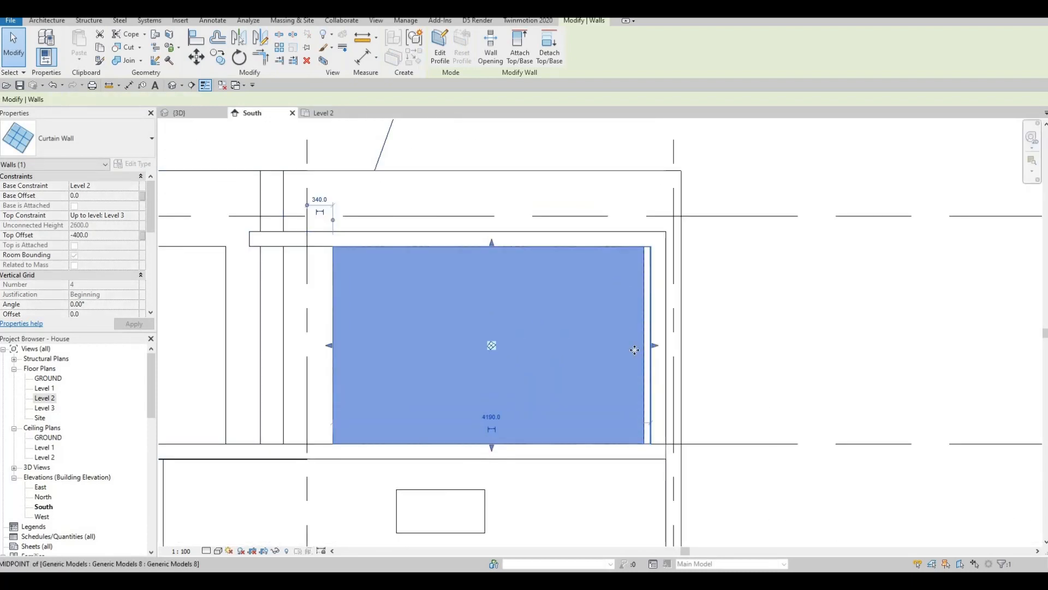
Pull the same curtain wall's end near grid 3 back to a 510 offset from that grid and check it in the South elevation
middle_drag(263, 177, 423, 185)
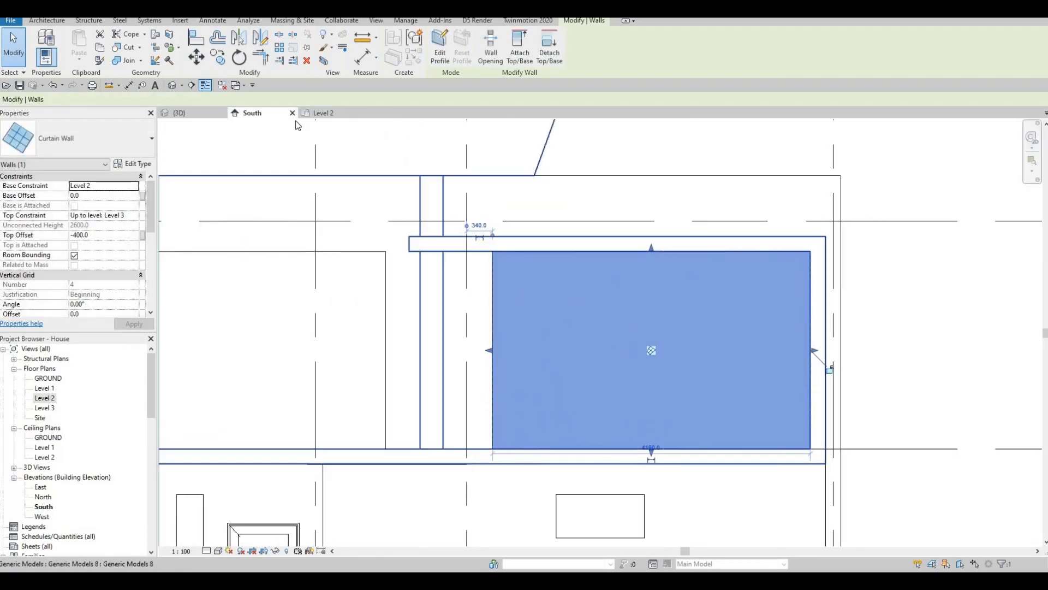
click(314, 113)
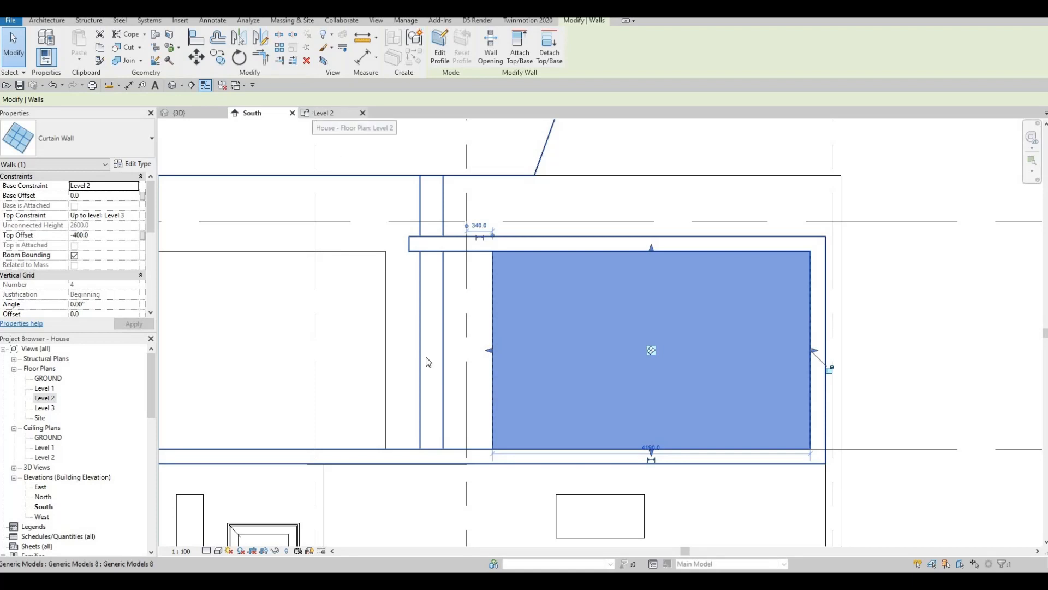
scroll(526, 395, up, 3)
scroll(523, 392, up, 3)
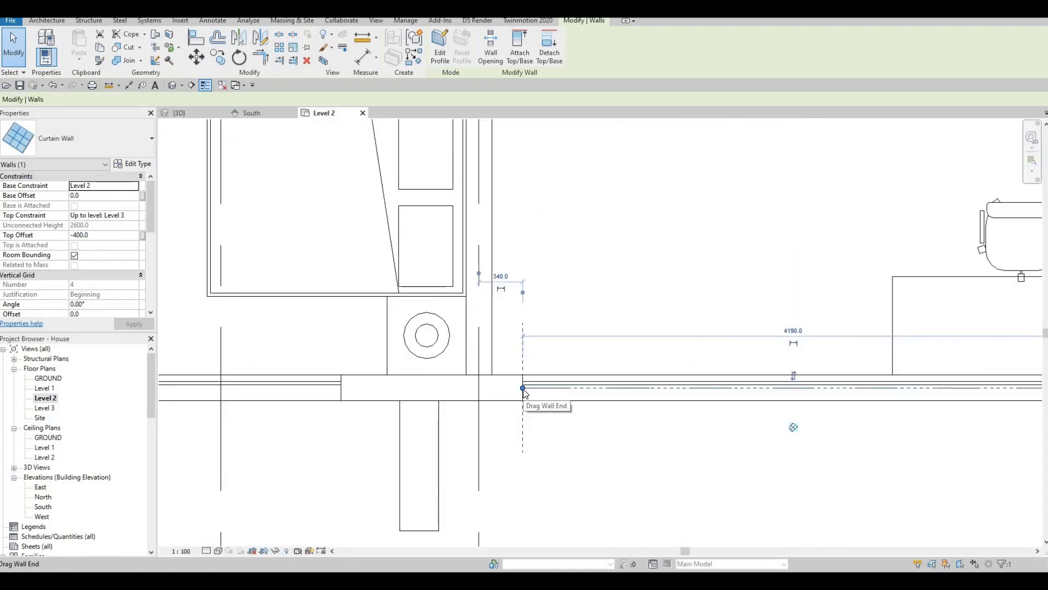
drag(545, 389, 544, 388)
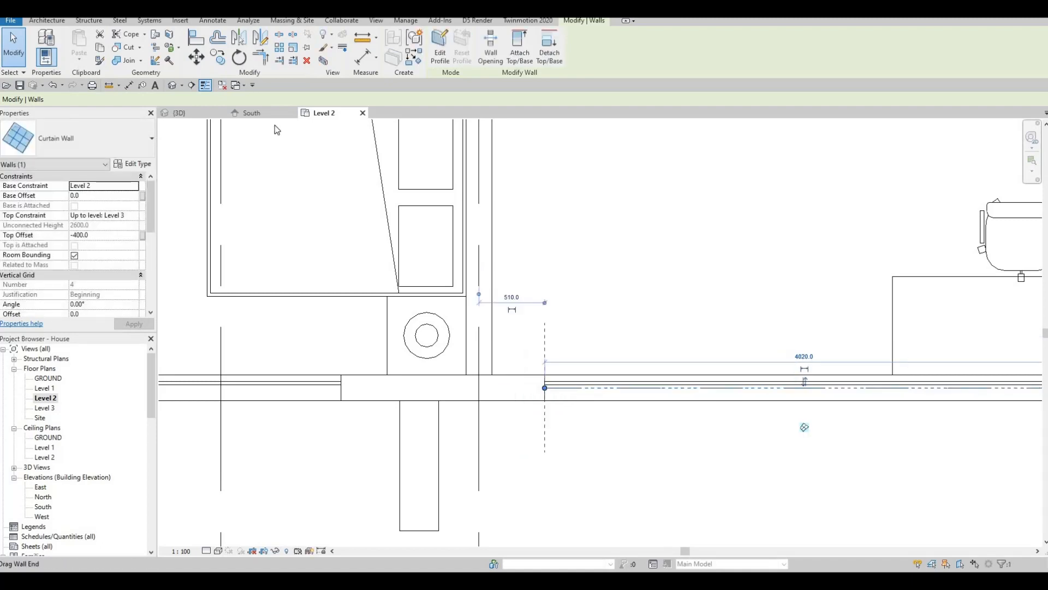
key(ctrl+Tab)
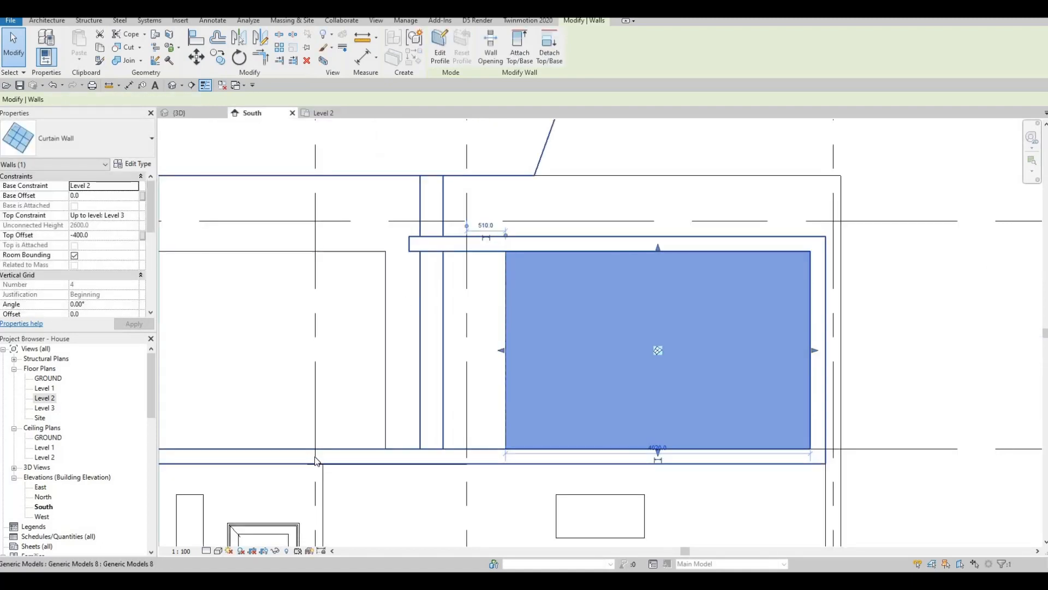
Set the South elevation to Fine detail level and the Shaded visual style
click(208, 550)
click(218, 539)
click(219, 550)
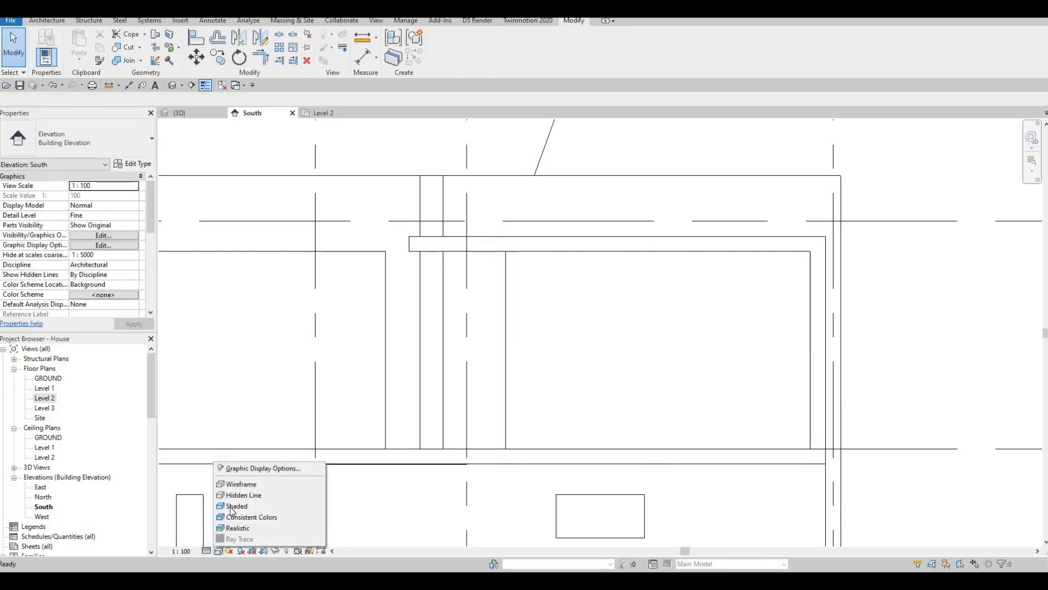
click(232, 507)
middle_drag(450, 315, 455, 323)
key(Escape)
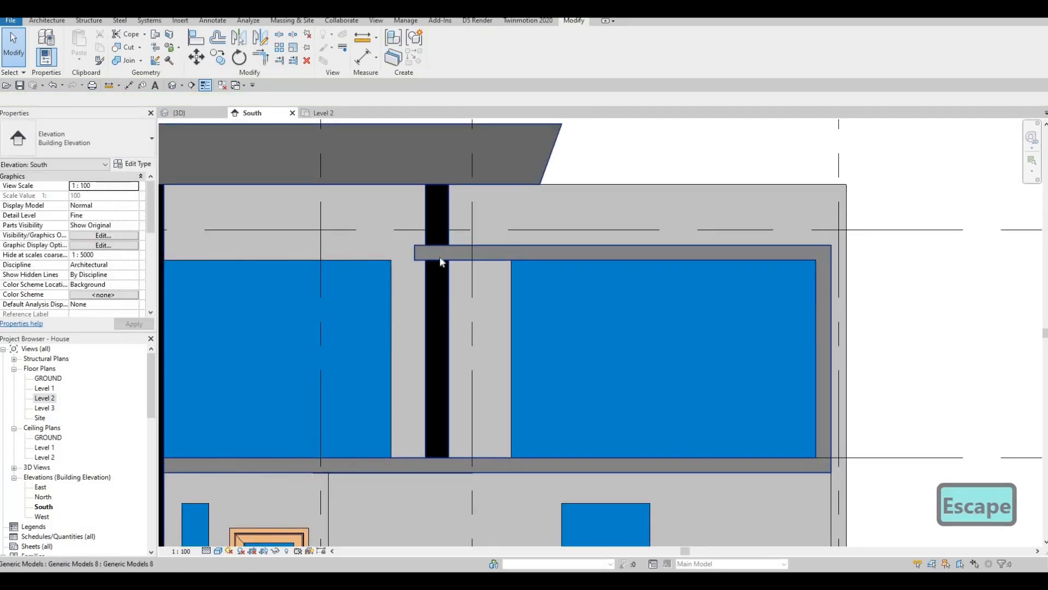
Open the facade's in-place model and copy the upper-floor black fin toward grid 4, matching the spacing of the full-height fins
click(440, 256)
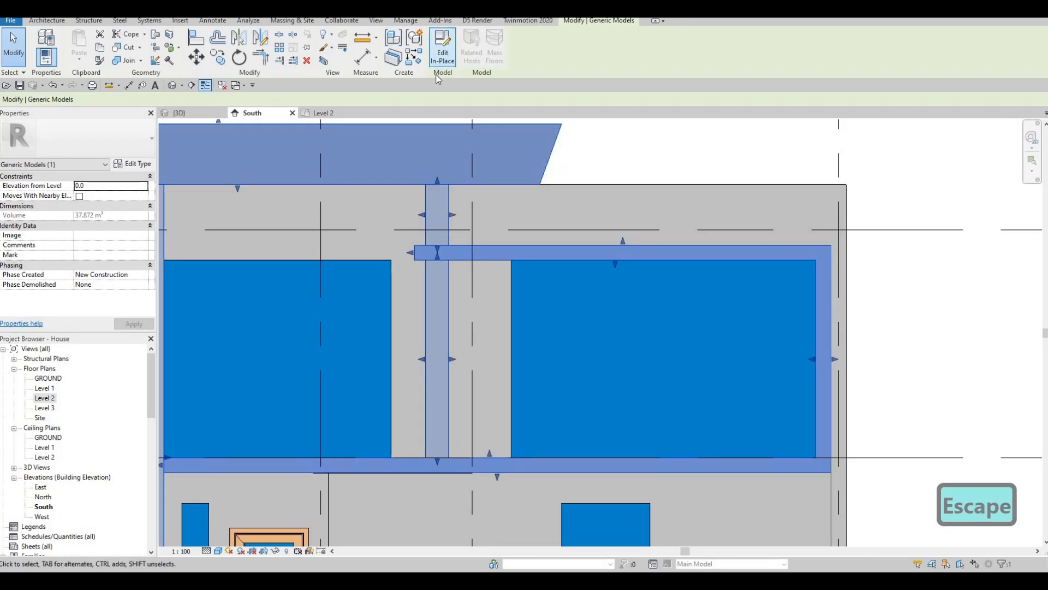
scroll(439, 308, down, 2)
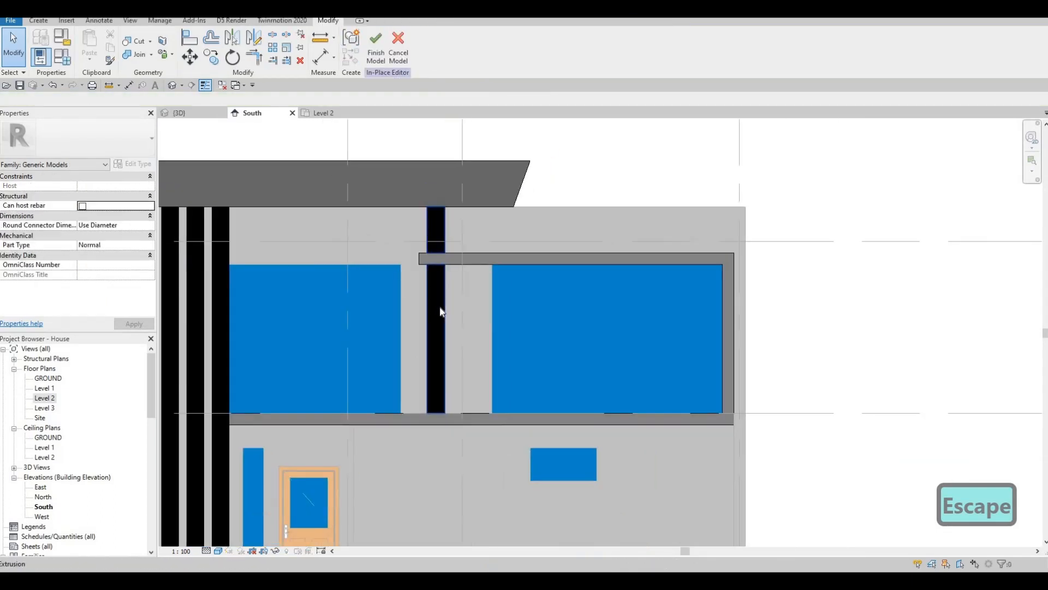
click(441, 310)
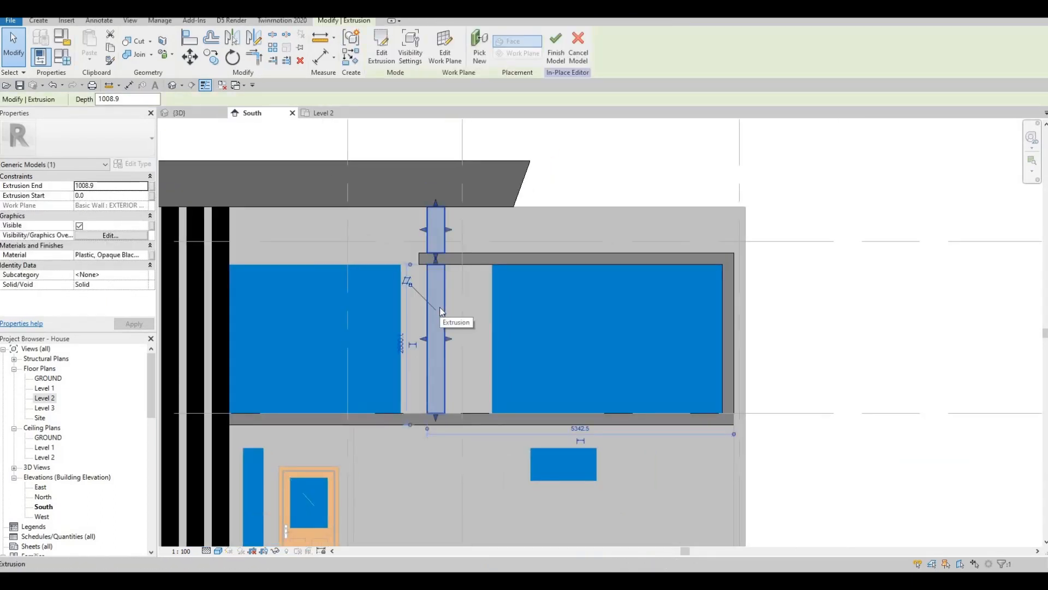
key(c)
key(o)
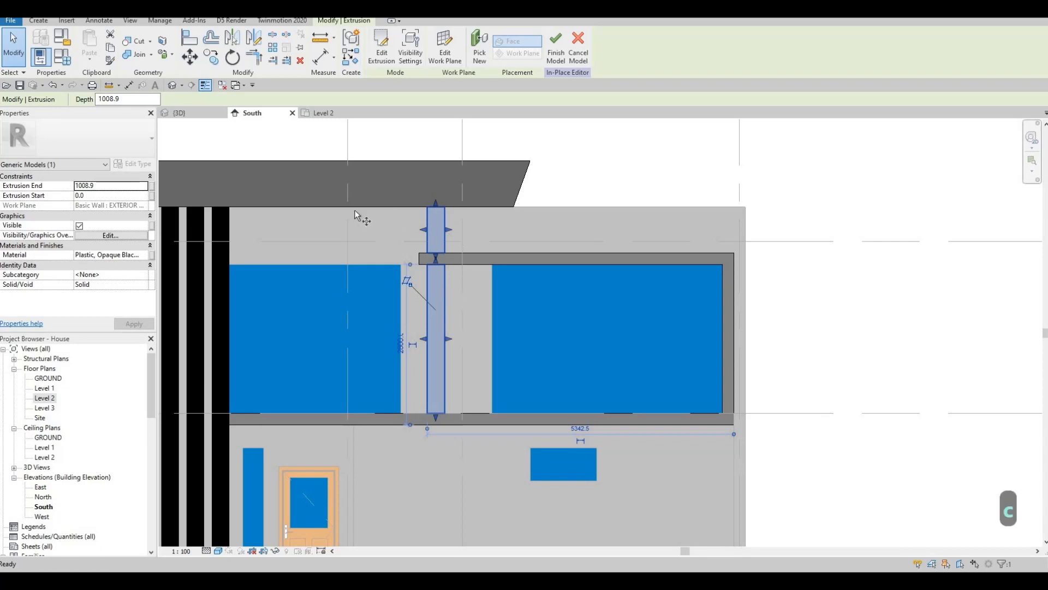
click(203, 205)
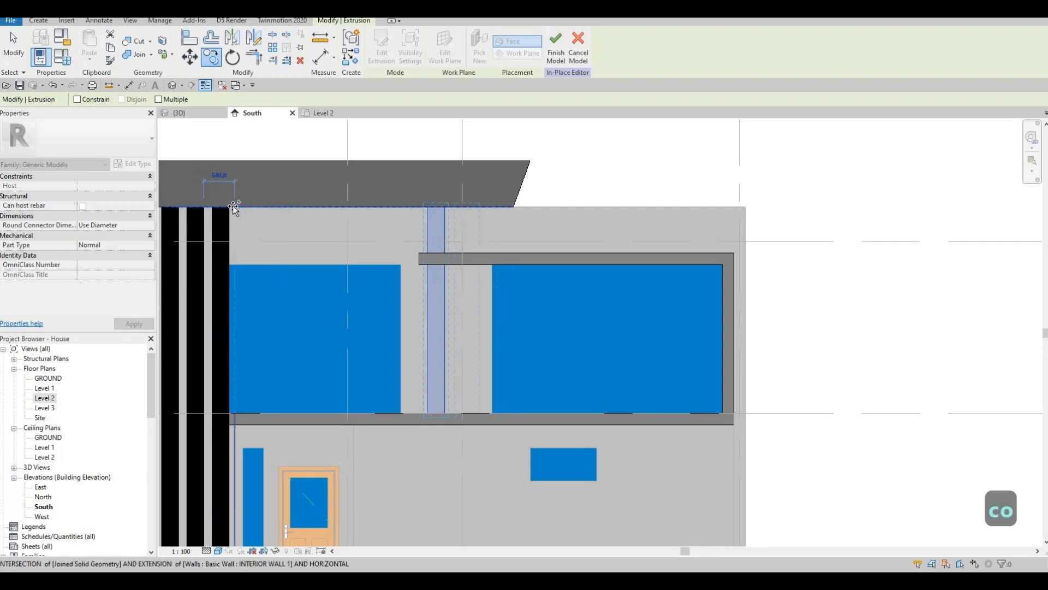
click(452, 230)
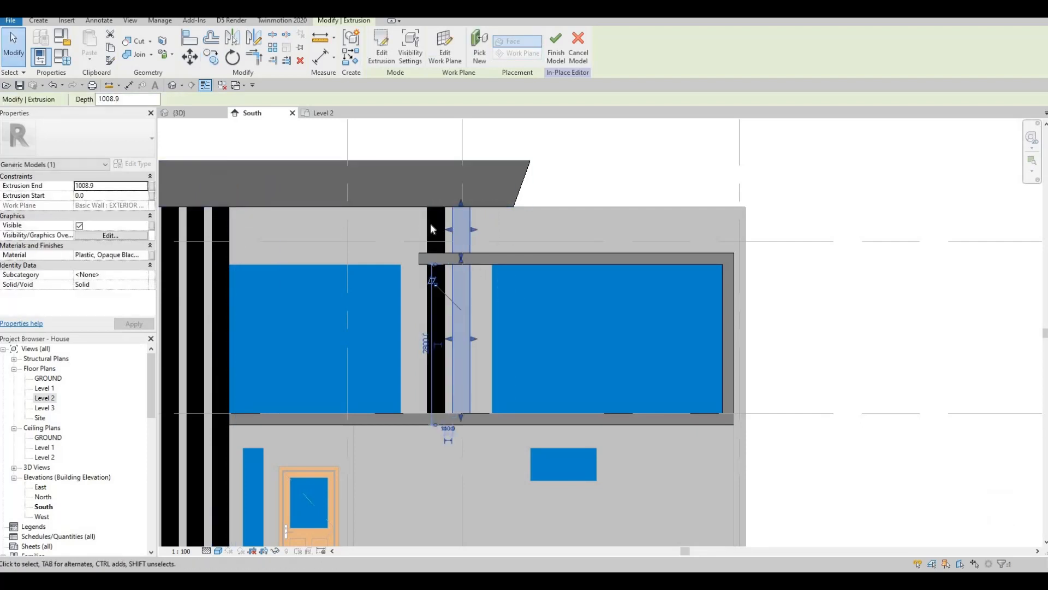
key(Escape)
key(Escape)
Nudge both upper-floor black fins together slightly away from grid 4, toward the curtain wall above the entrance
click(444, 222)
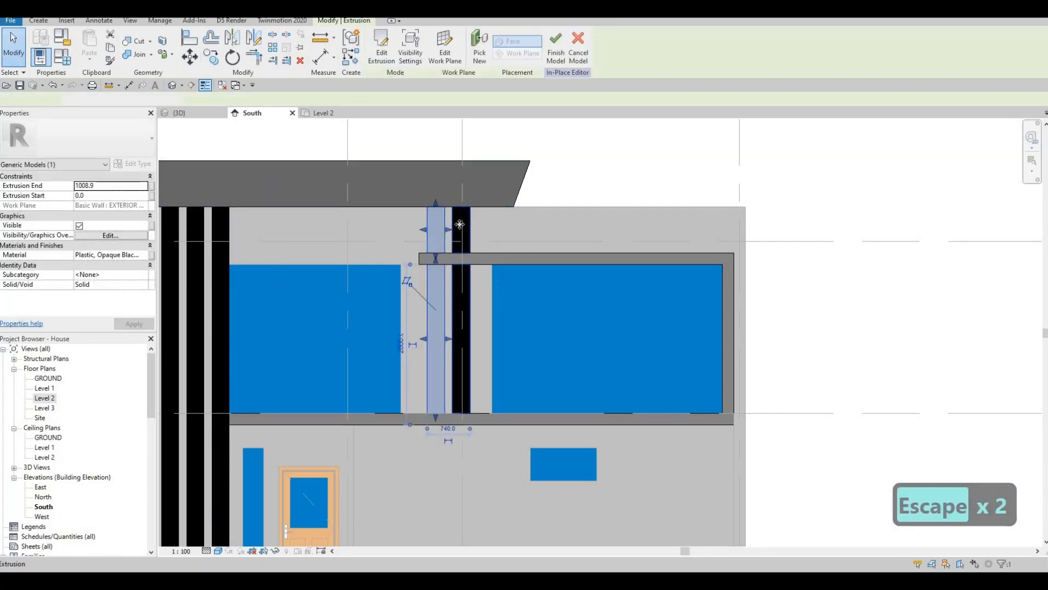
ctrl+click(460, 225)
key(Left)
key(Left)
key(Left)
key(Left)
key(Left)
key(Left)
key(Left)
key(Left)
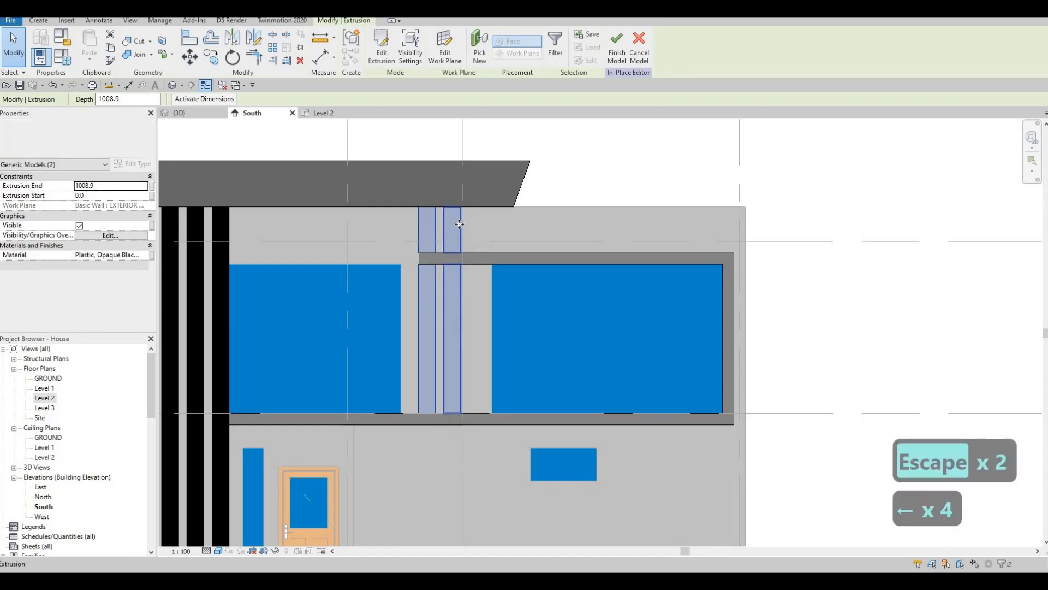
key(Right)
key(Right)
key(Right)
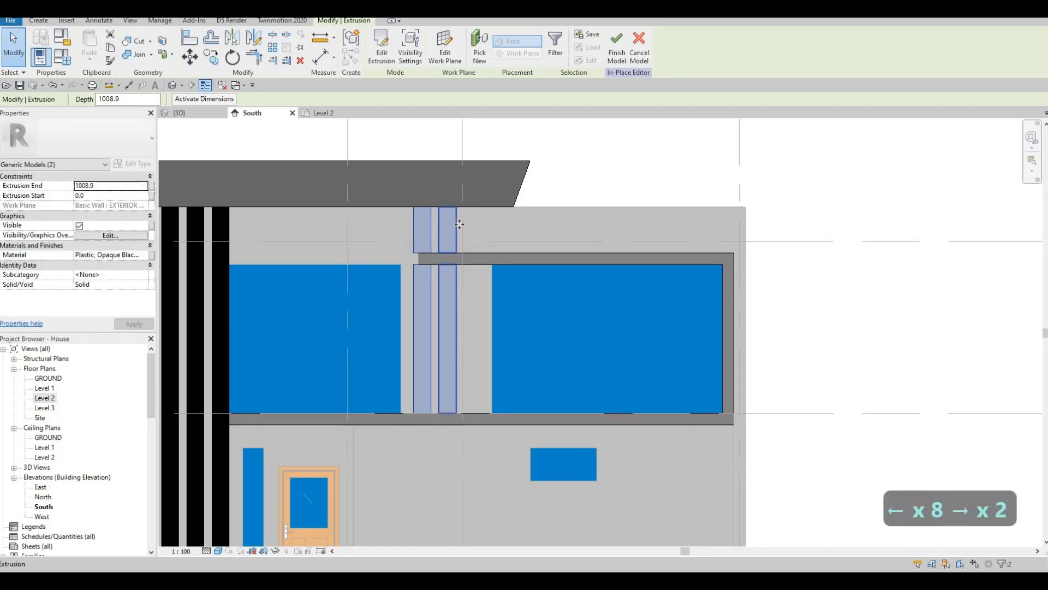
key(Escape)
key(Escape)
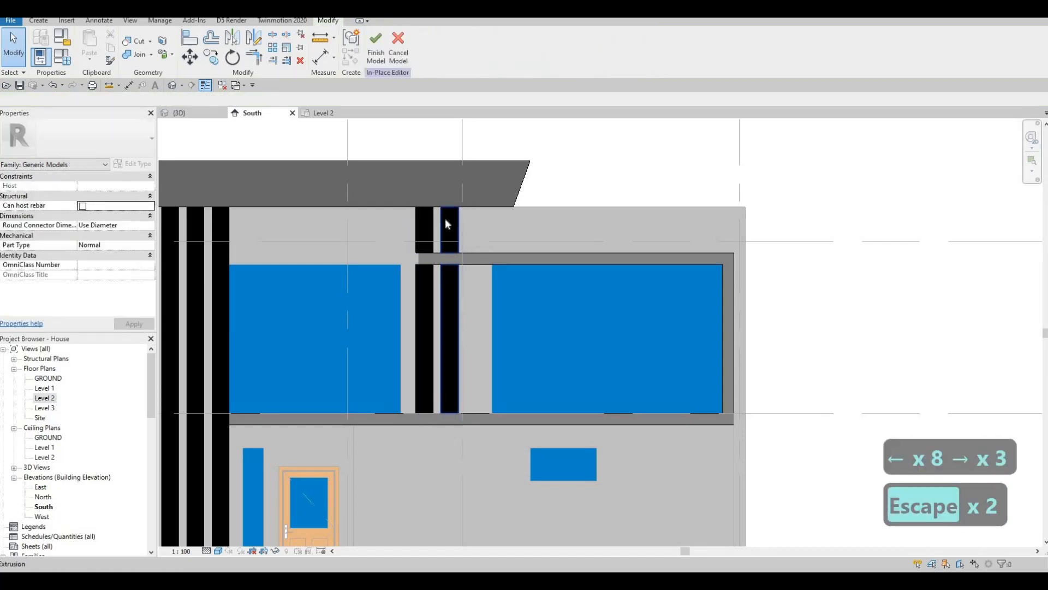
Copy the fin nearest grid 4 toward that grid at the same spacing to make a third upper-floor fin
click(446, 224)
key(c)
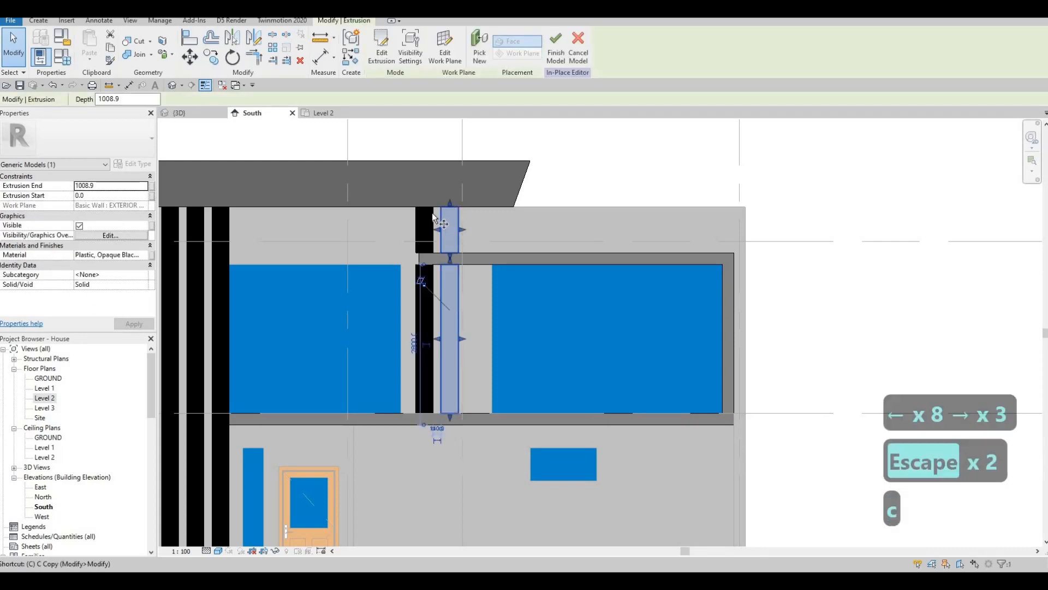
key(o)
click(455, 208)
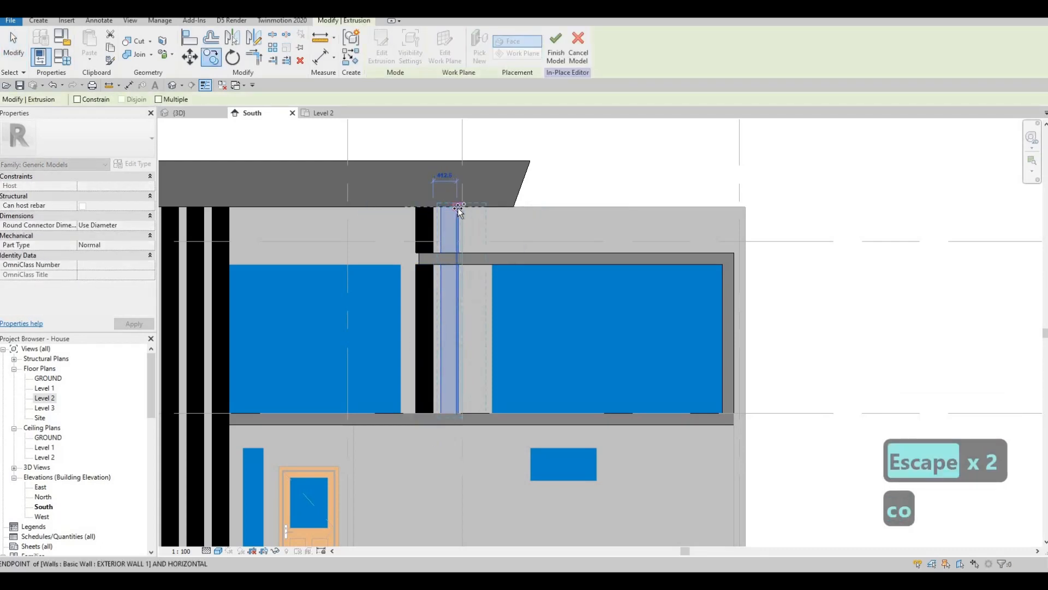
click(472, 256)
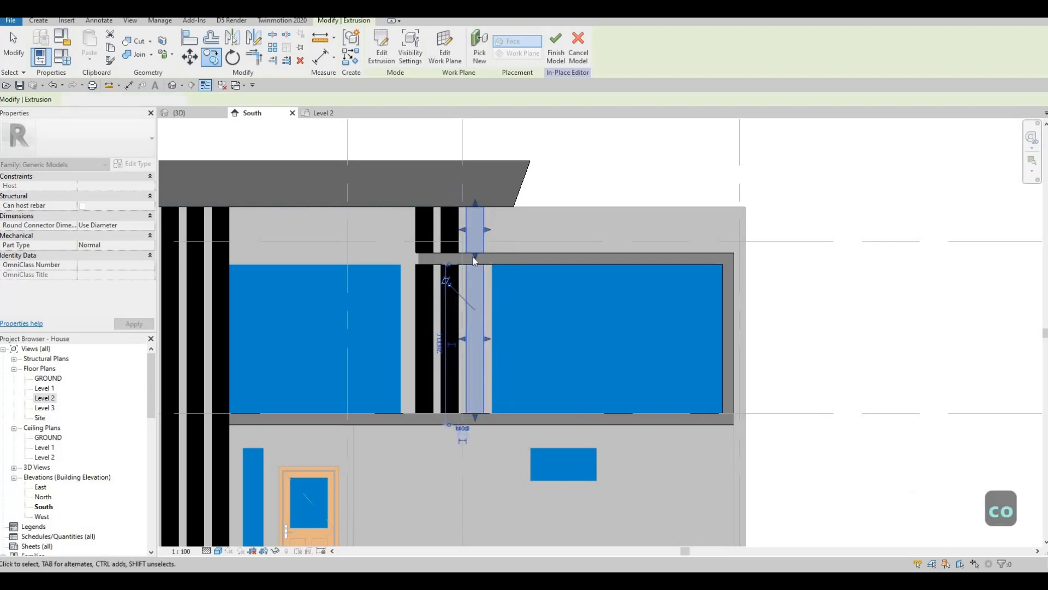
key(Escape)
key(Escape)
key(Escape)
scroll(458, 223, up, 3)
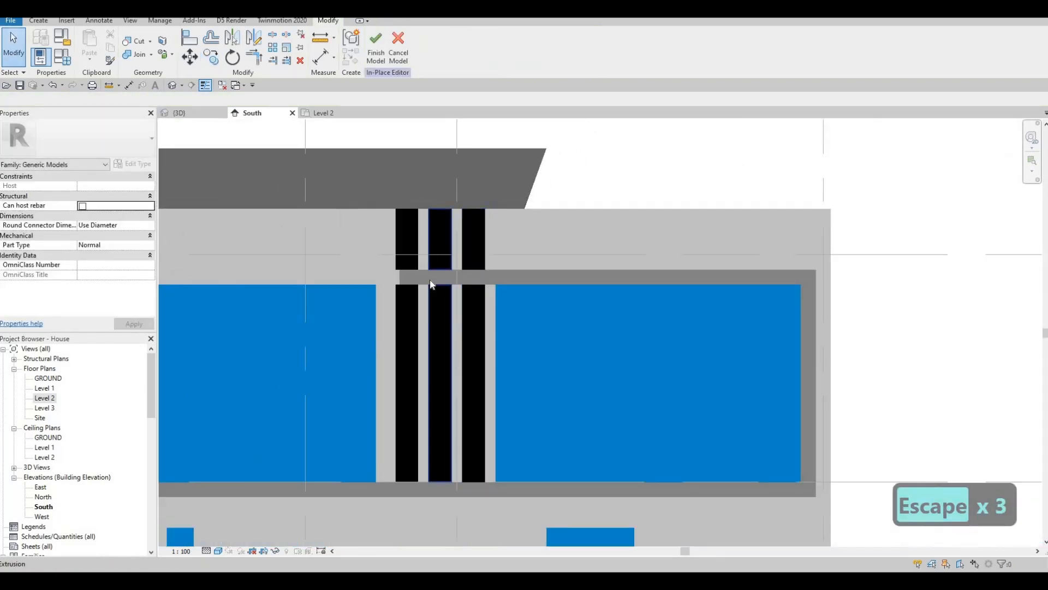
Stretch the frame extrusion's upper arm across the facade to meet the full-height black fins and finish the in-place model
click(408, 275)
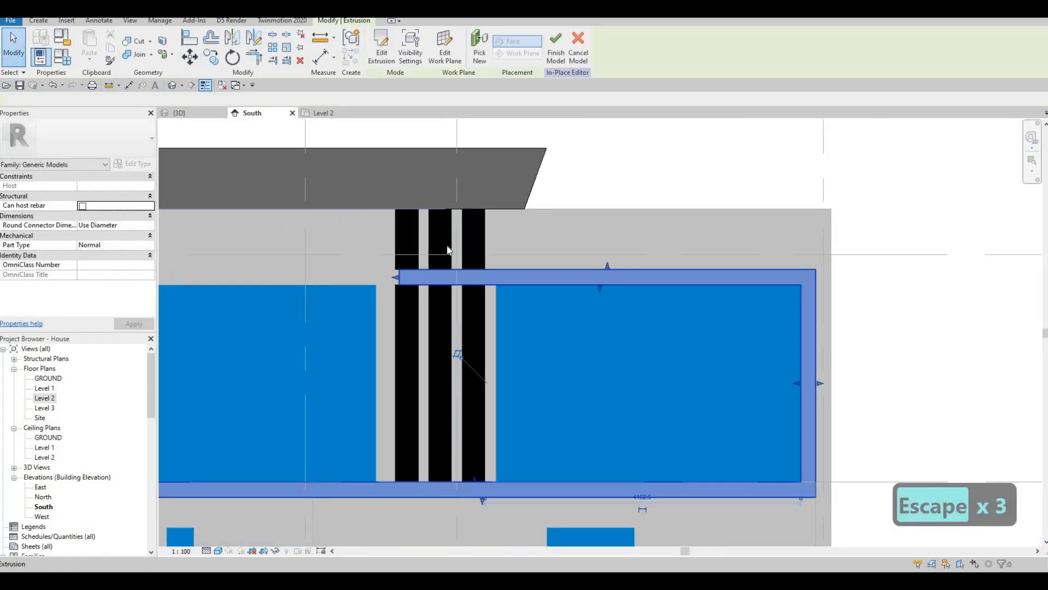
middle_drag(396, 277, 505, 243)
scroll(506, 243, down, 1)
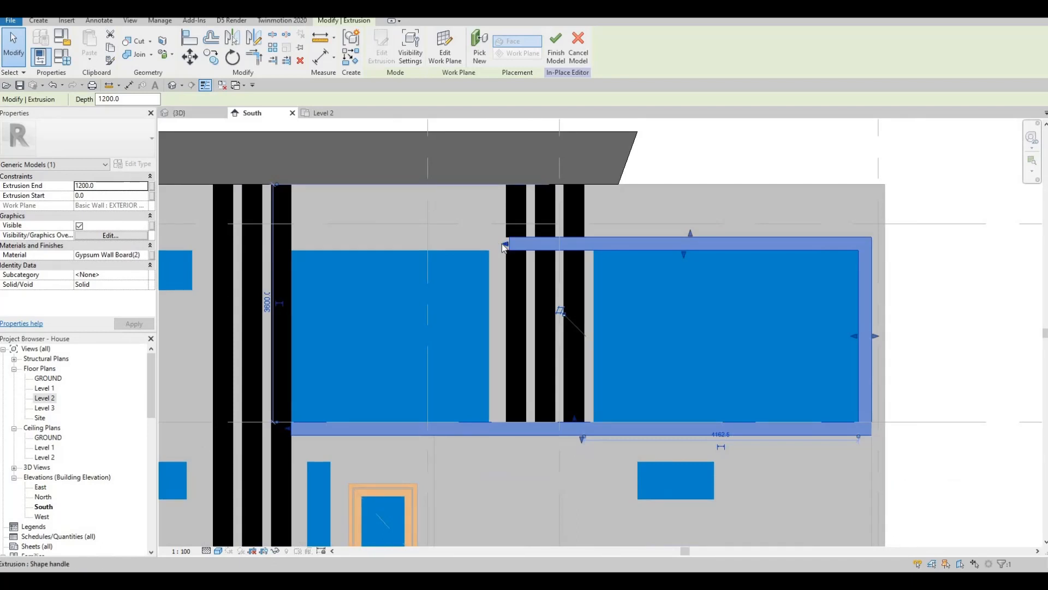
drag(300, 244, 293, 244)
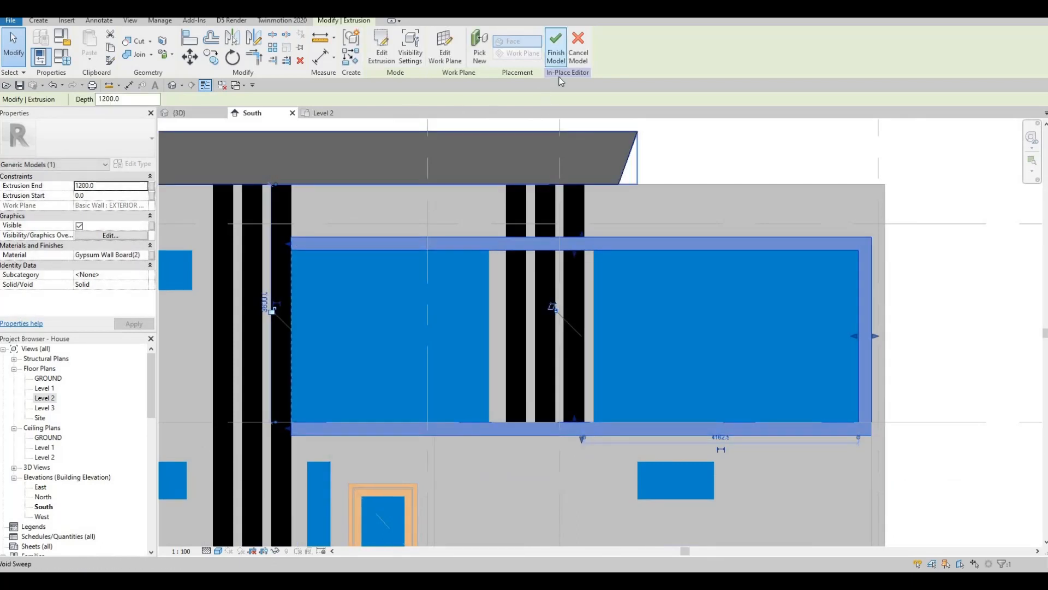
click(556, 50)
scroll(497, 250, down, 2)
key(Escape)
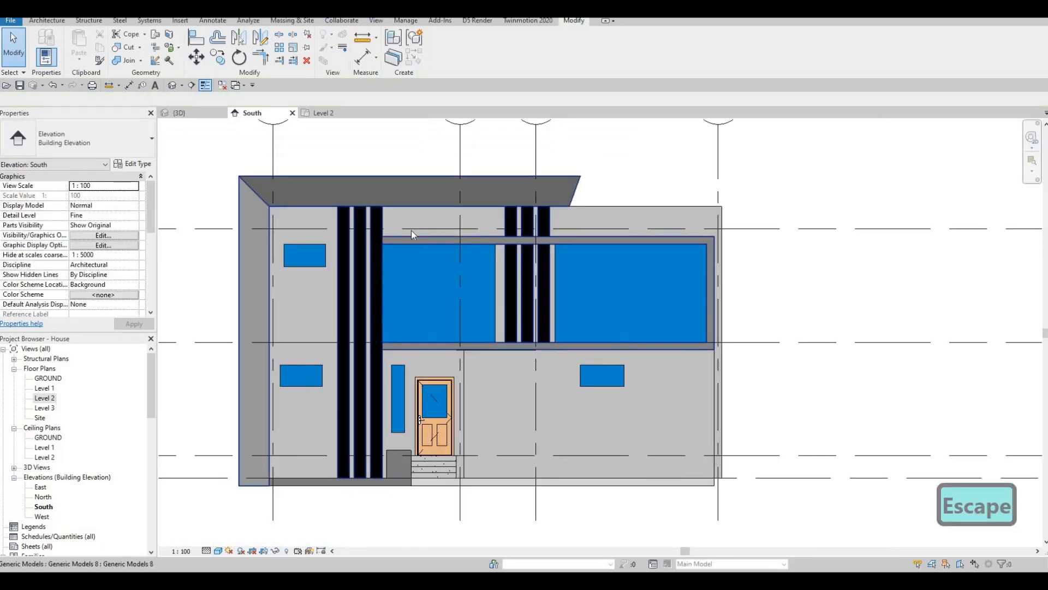
Inspect the extended frame and the three upper-floor fins in the 3D view and return to the South elevation
click(175, 86)
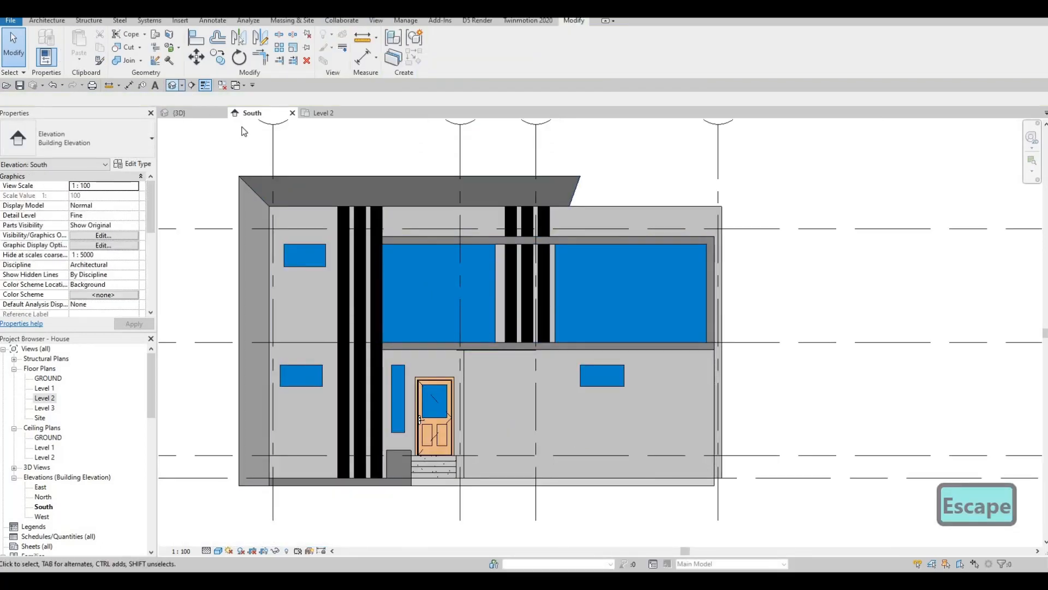
shift+middle_drag(611, 385, 513, 289)
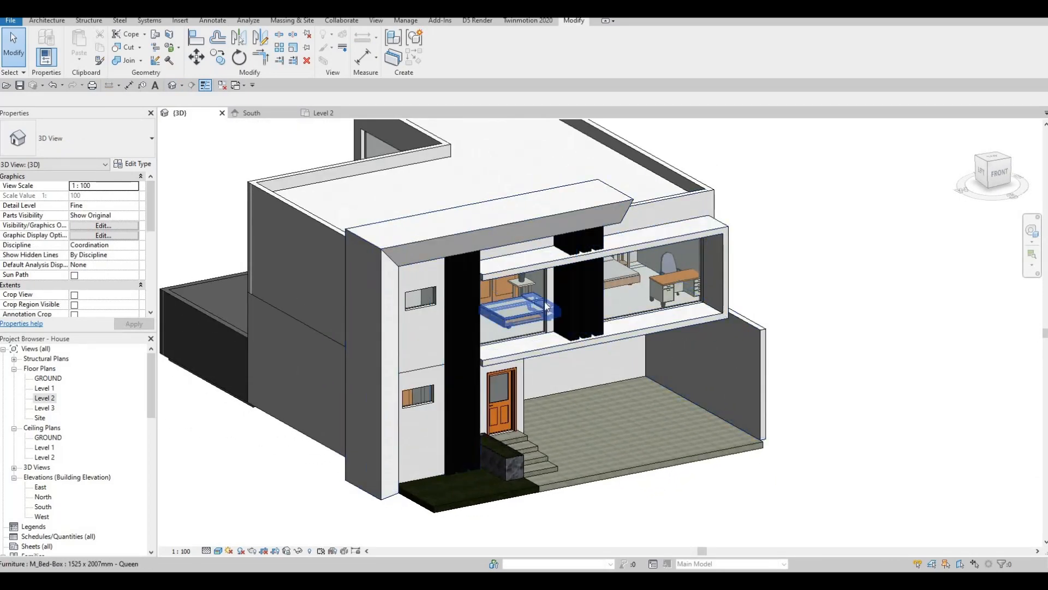
key(ctrl+Tab)
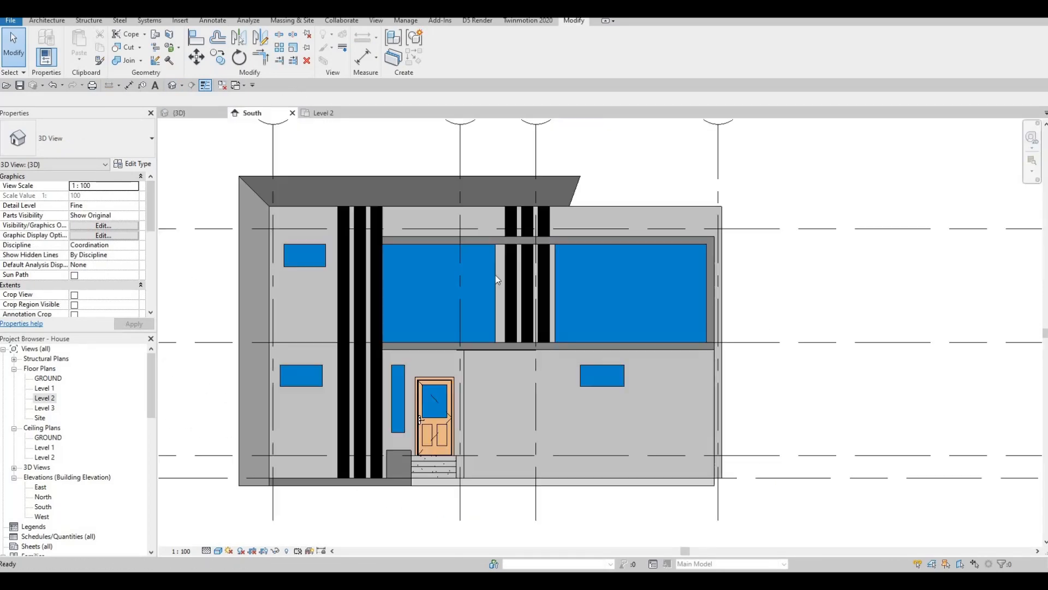
Stretch the two Level 2 curtain walls toward the upper-floor fins so each meets the outer edge of its nearest fin
click(494, 269)
scroll(494, 270, up, 3)
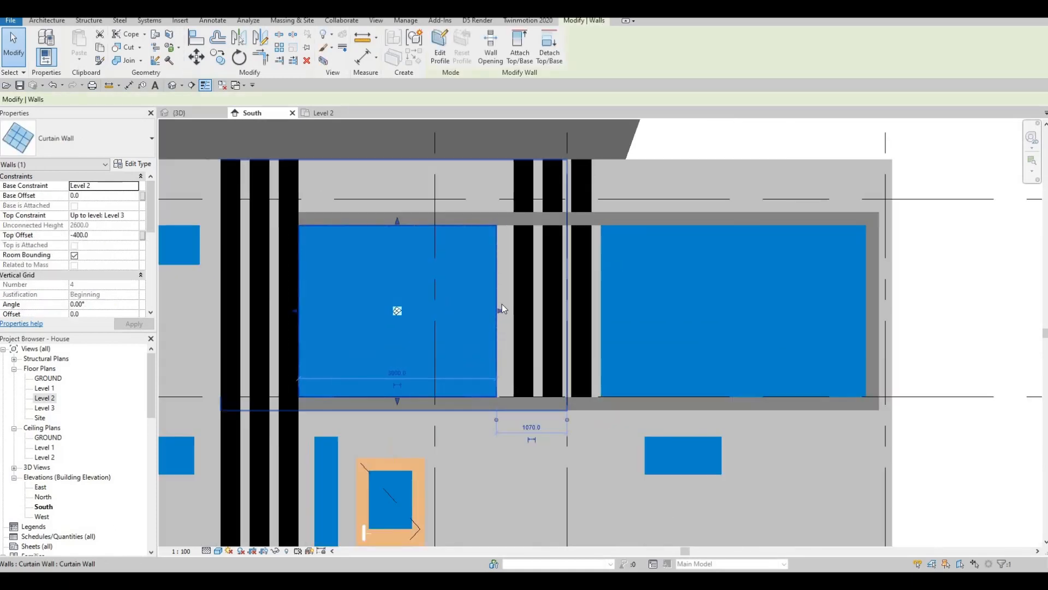
drag(502, 306, 535, 313)
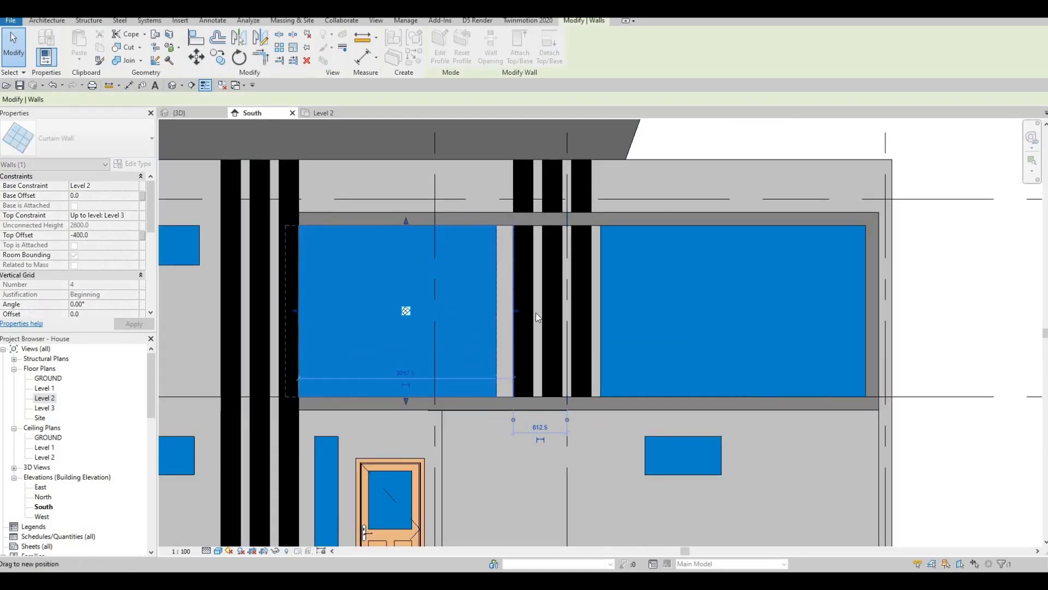
key(Escape)
click(591, 311)
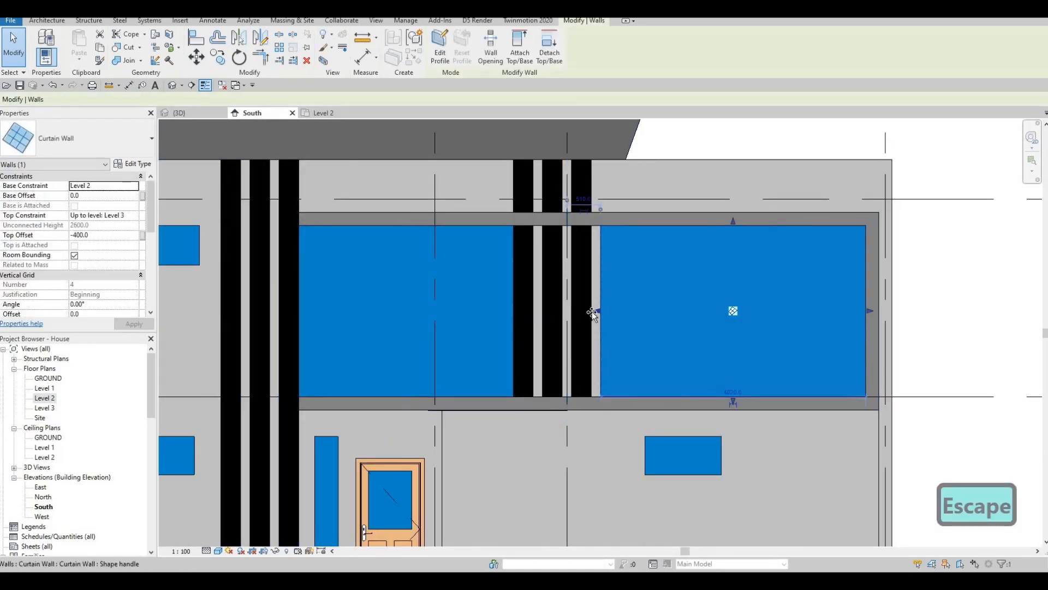
key(Escape)
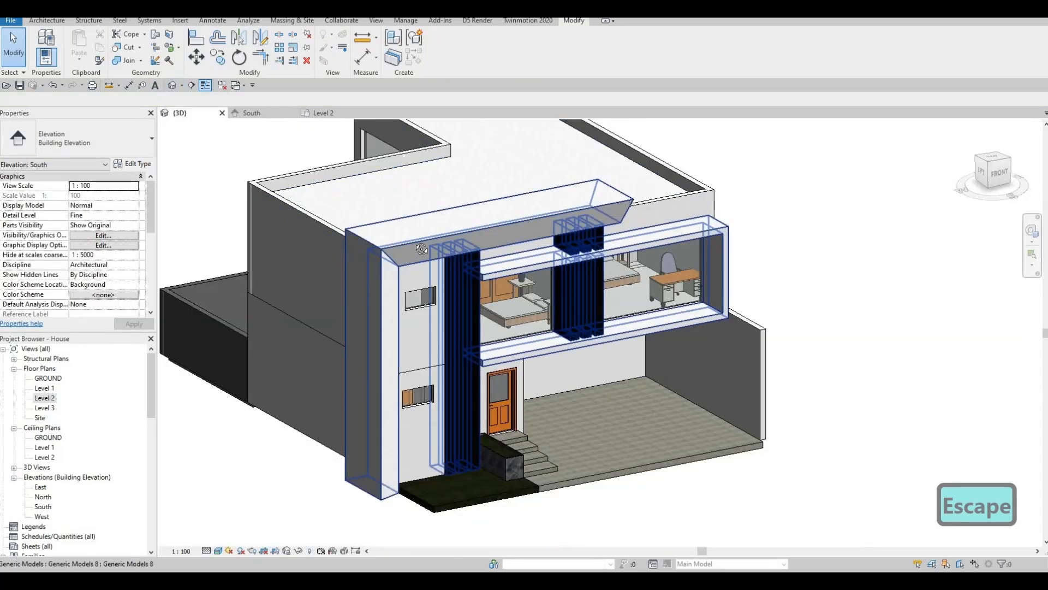
In the 3D view, add a vertical curtain grid line to each Level 2 curtain wall, 800 from its end farther from grid 4
shift+middle_drag(518, 292, 568, 284)
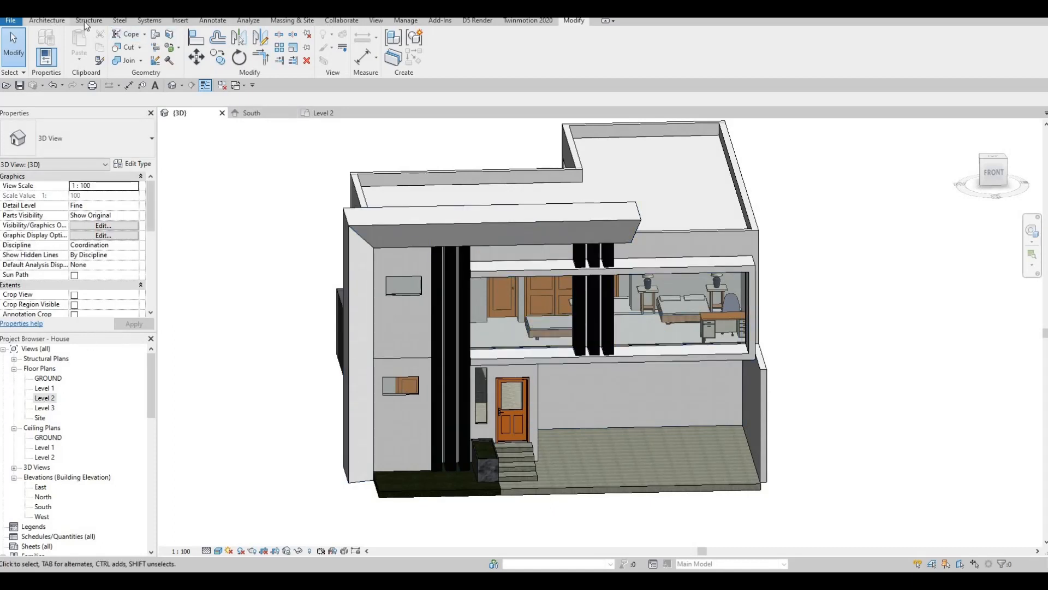
click(48, 21)
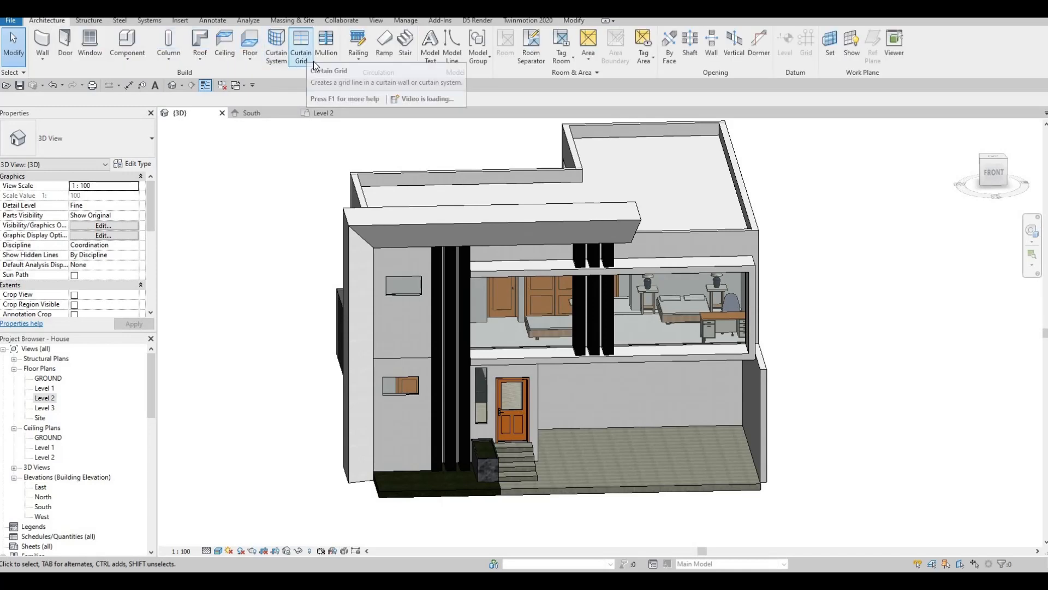
click(301, 49)
scroll(491, 336, up, 3)
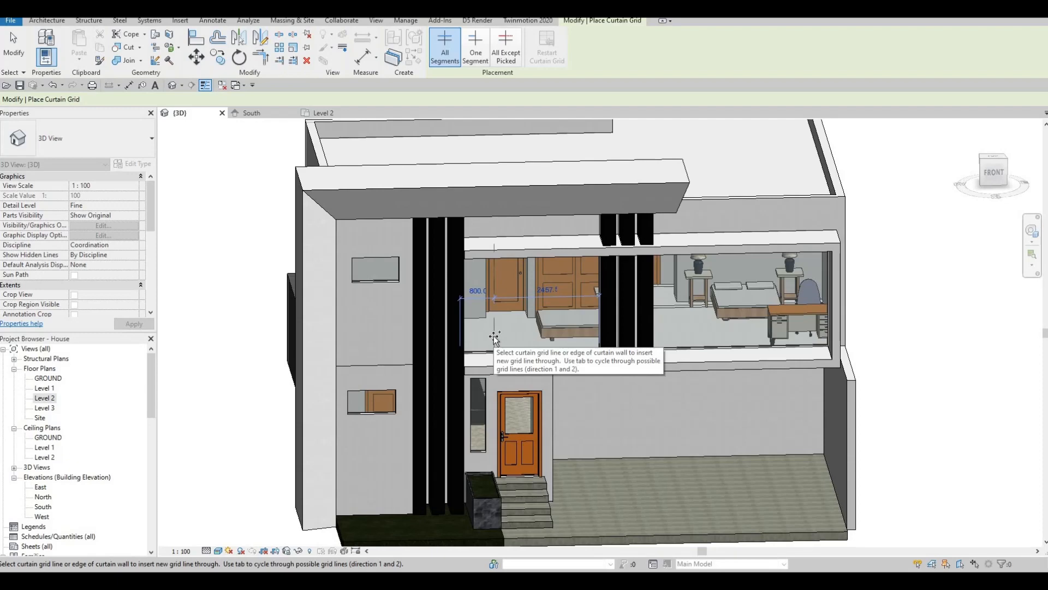
click(642, 347)
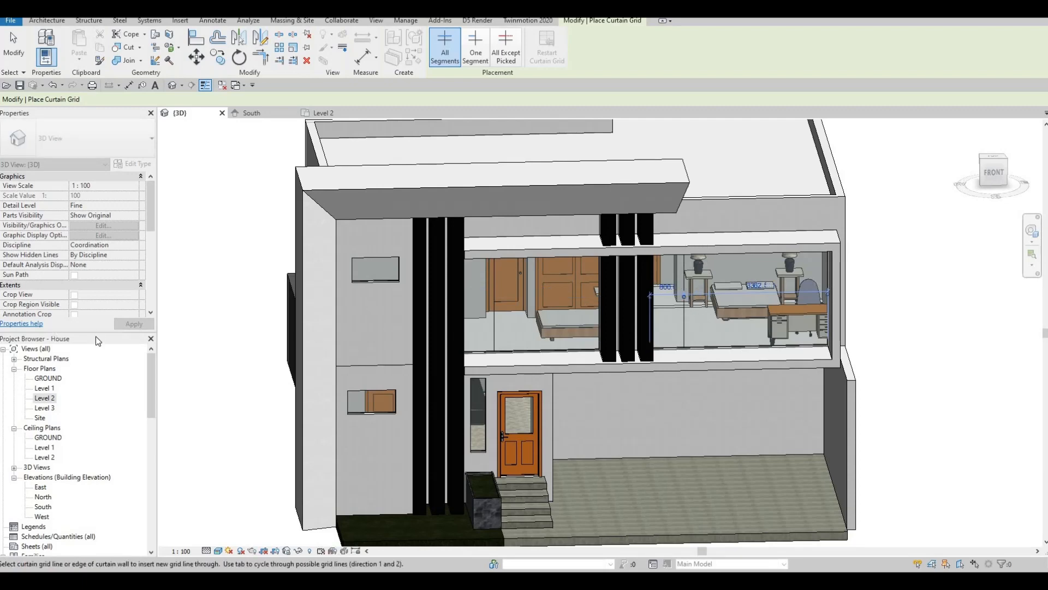
key(Escape)
key(Escape)
In the Level 2 plan, turn the student desk around and move the executive chair in against it, checking the result in 3D
double_click(44, 399)
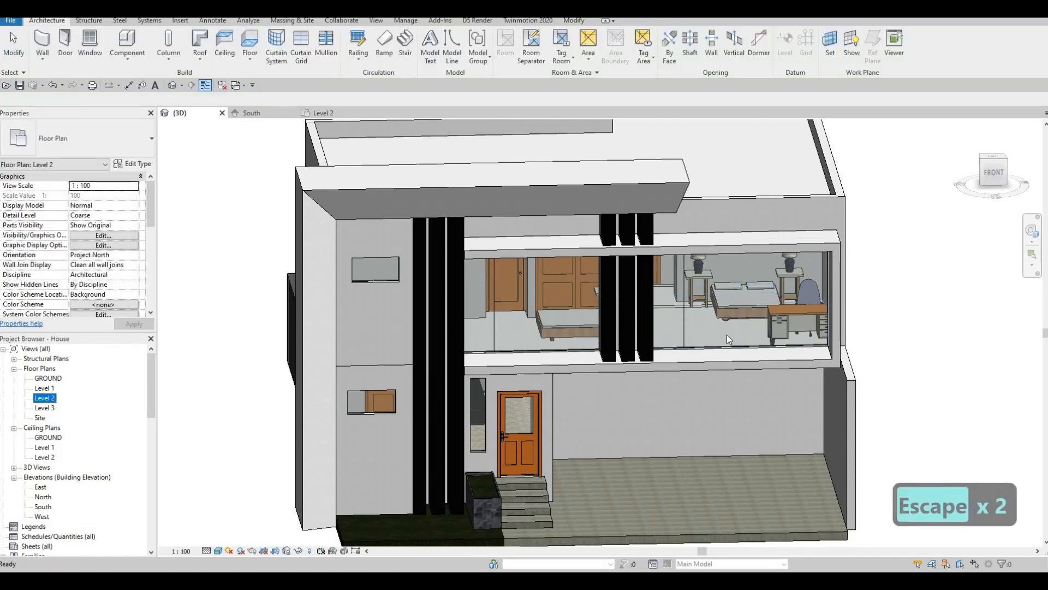
scroll(582, 339, up, 3)
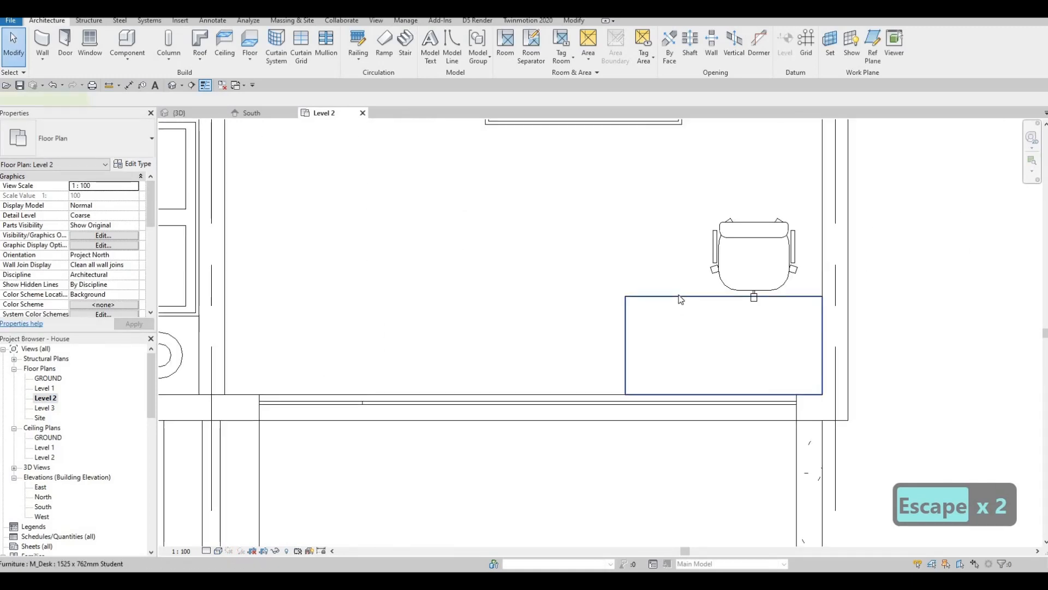
click(680, 298)
key(Escape)
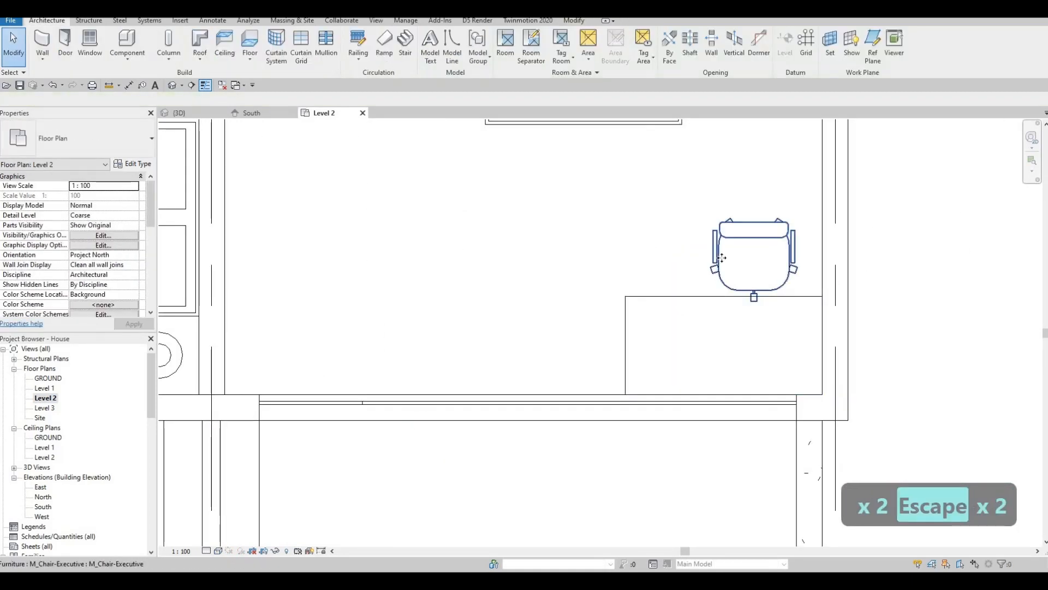
click(724, 268)
drag(723, 267, 666, 294)
key(Escape)
key(Escape)
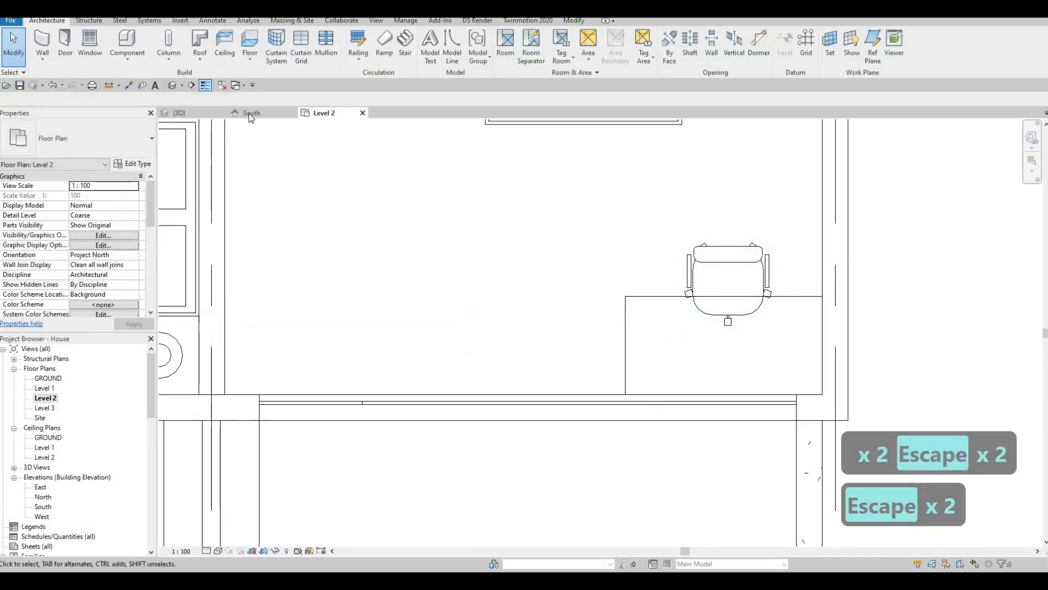
click(253, 113)
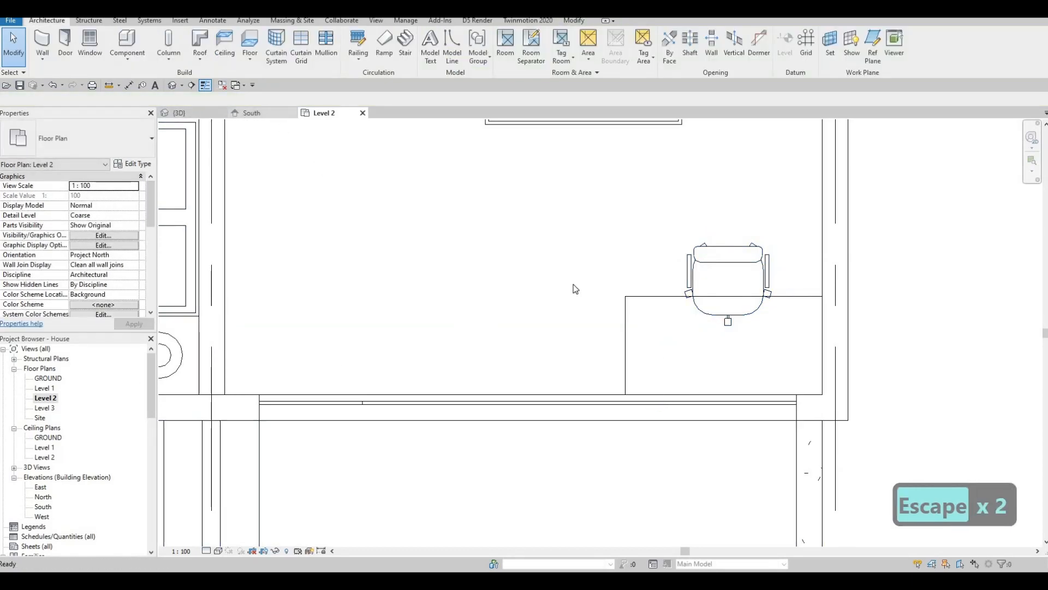
click(180, 113)
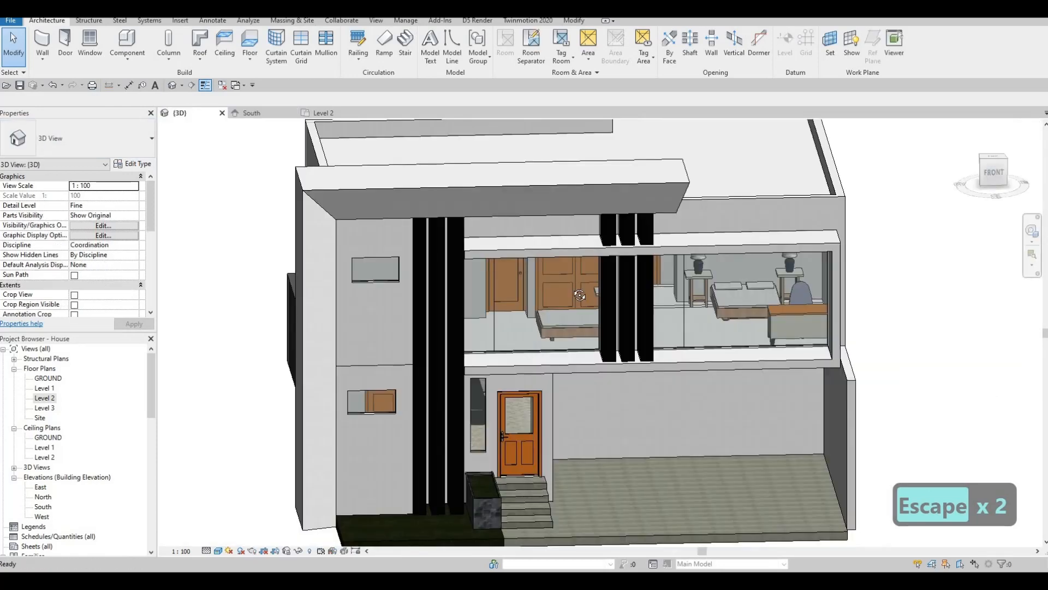
Add evenly spaced vertical grid lines across the wide panels of the Level 2 curtain walls: two above the entrance, three in front of the desk
shift+middle_drag(636, 308, 743, 301)
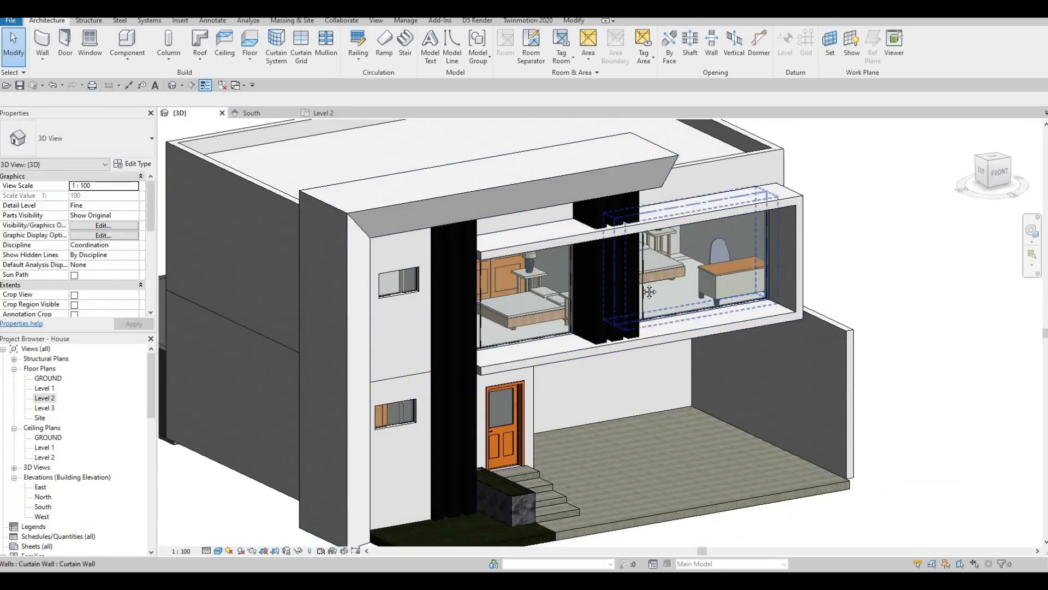
middle_drag(599, 309, 430, 316)
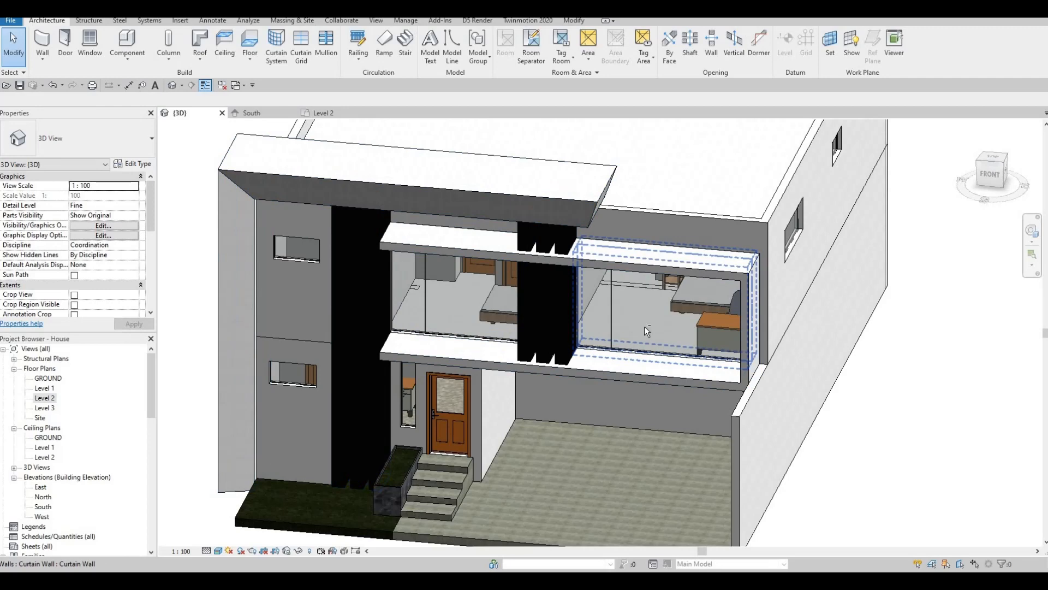
shift+middle_drag(644, 326, 732, 323)
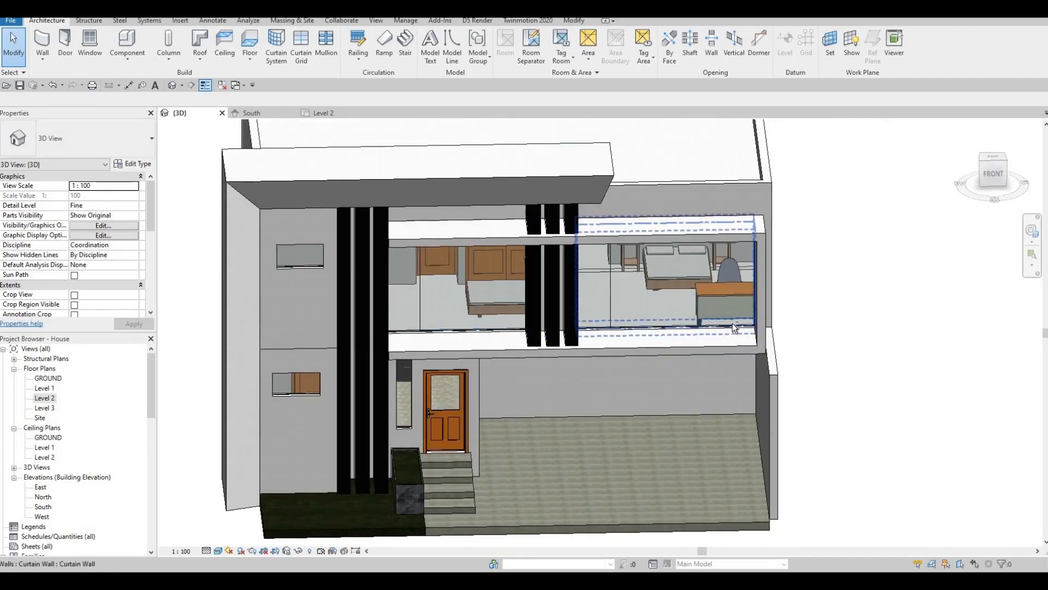
shift+middle_drag(740, 286, 723, 296)
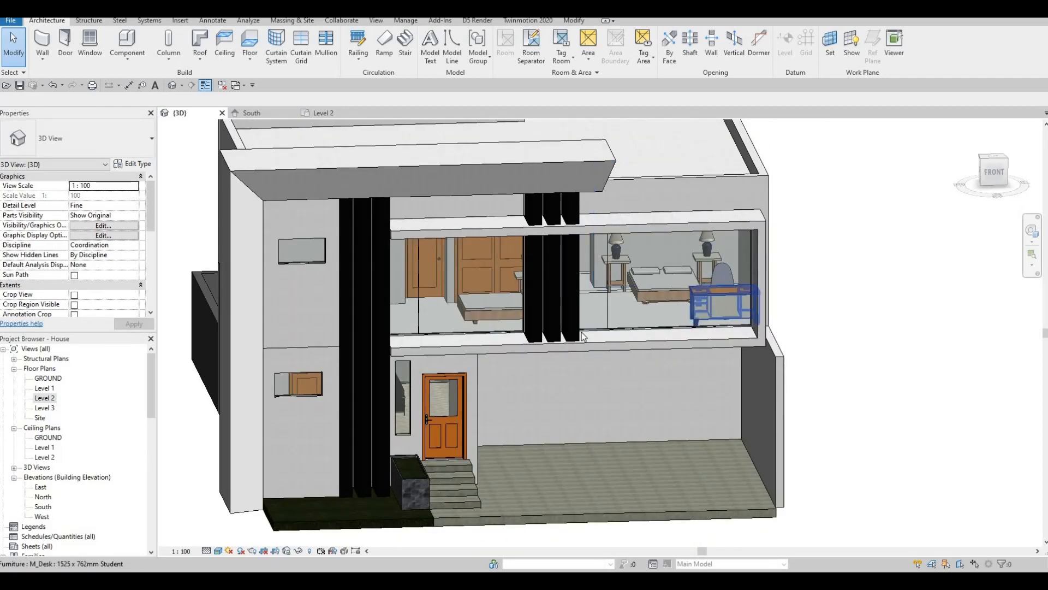
middle_drag(472, 316, 503, 322)
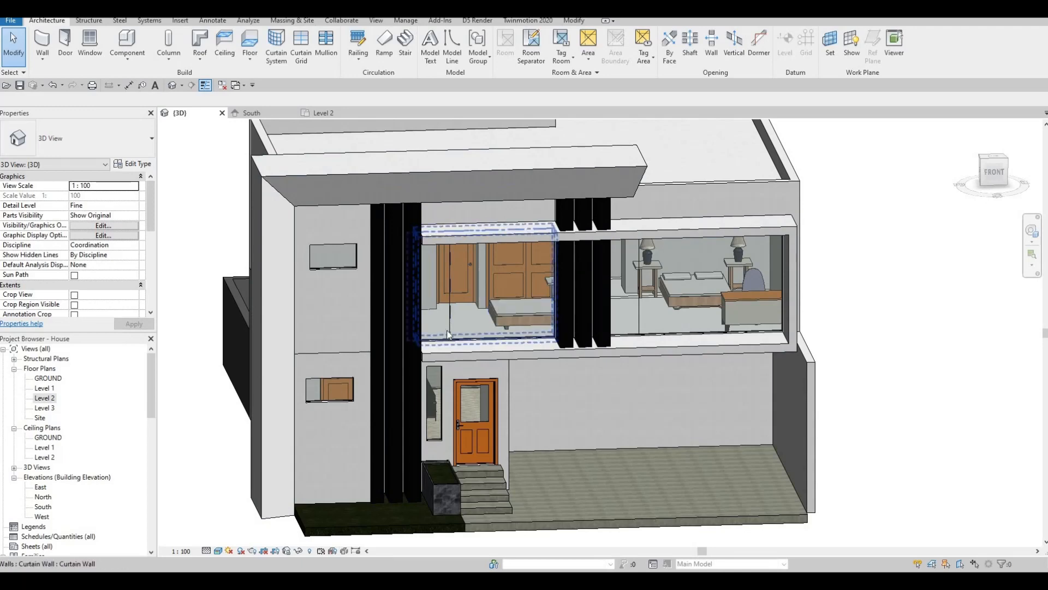
click(302, 44)
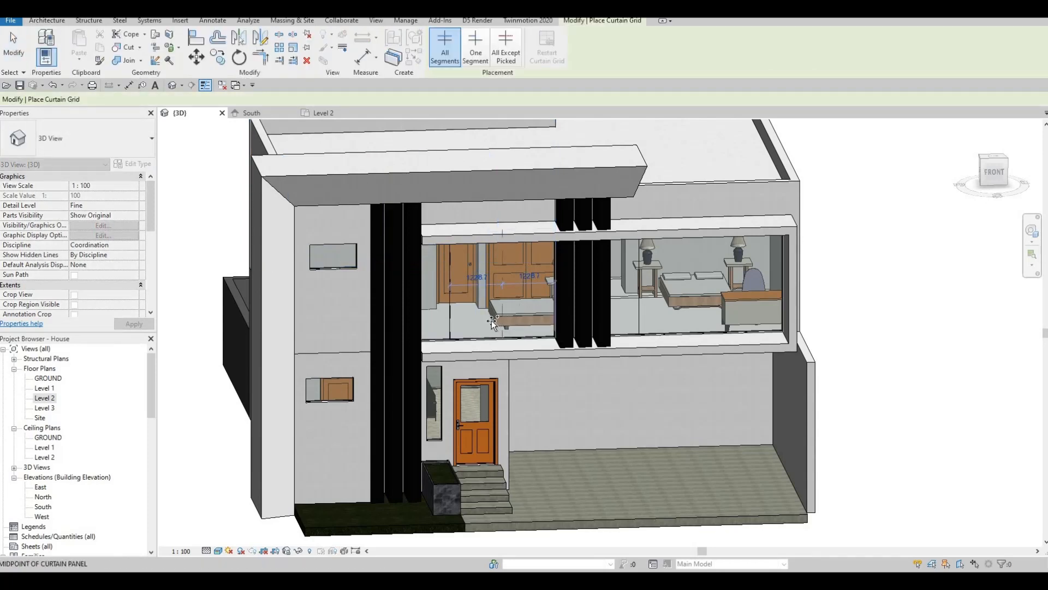
click(527, 323)
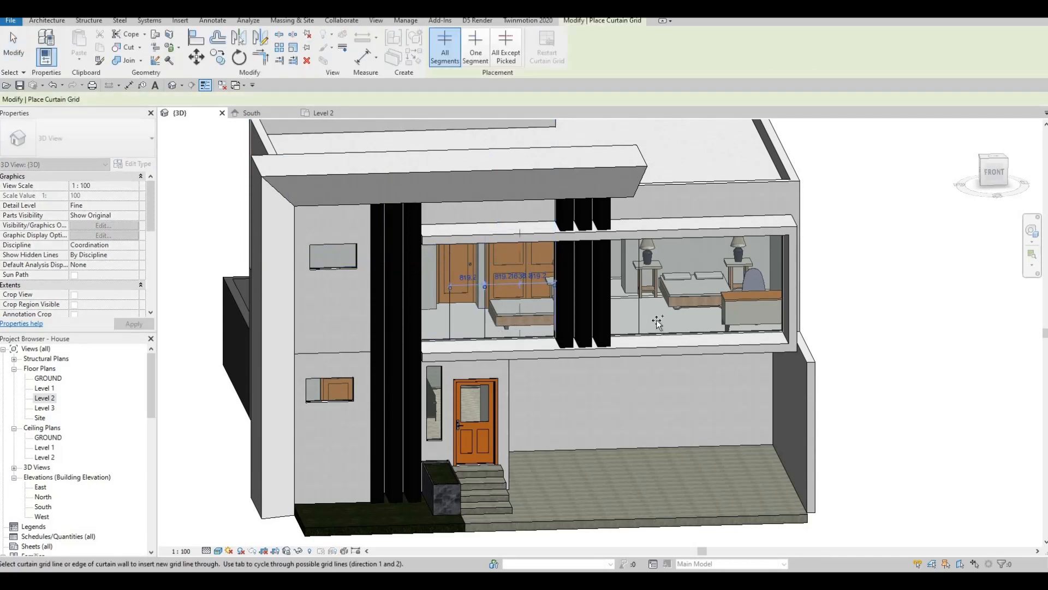
click(704, 319)
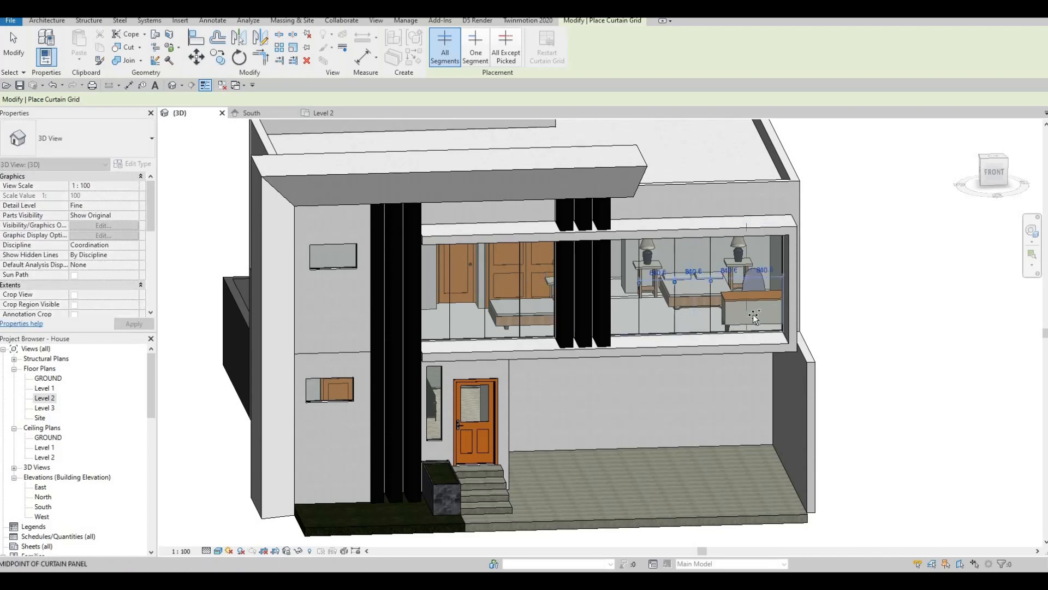
key(Escape)
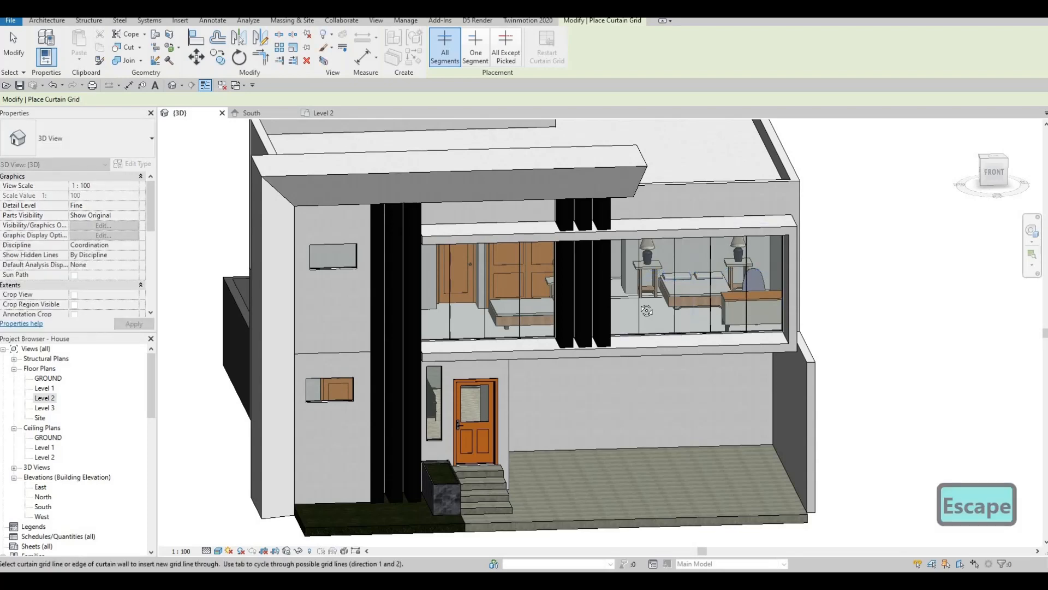
shift+middle_drag(692, 344, 424, 122)
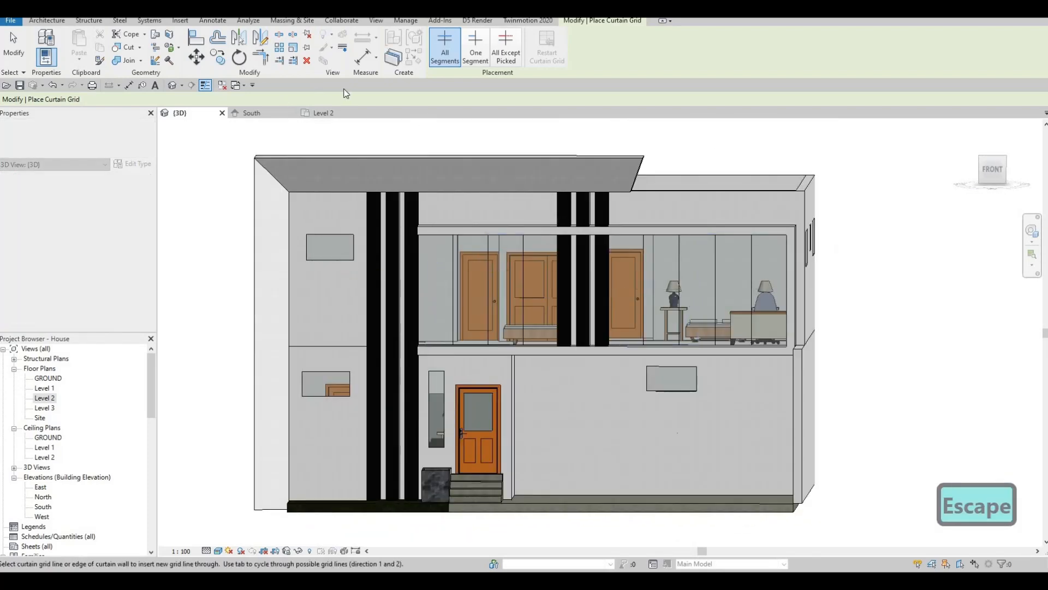
key(Escape)
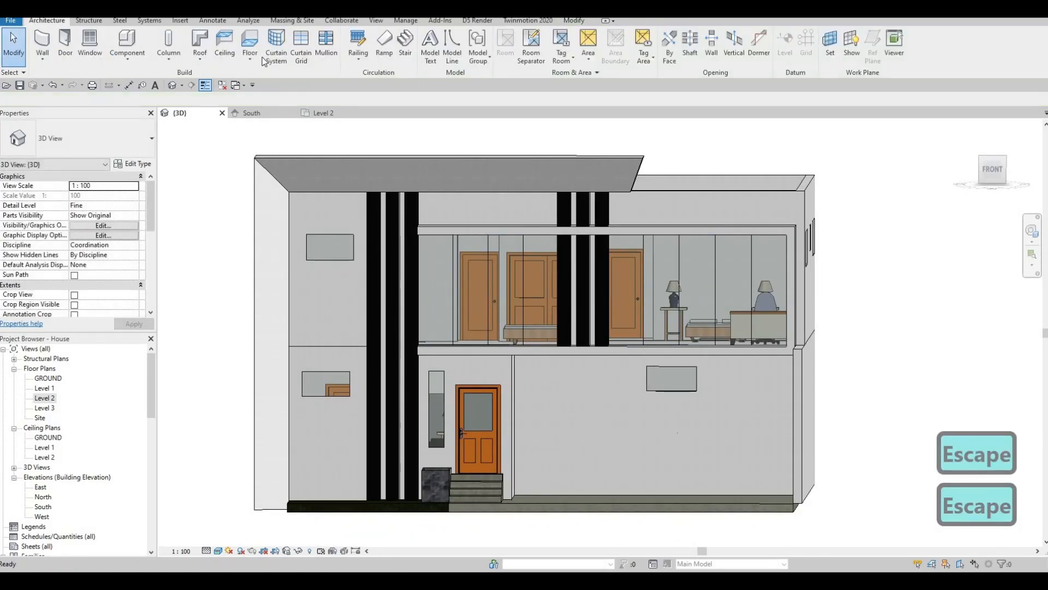
In the South elevation, align the lower small window's outer edge with the upper one's, and the upper window's inner edge with the lower one's
click(299, 46)
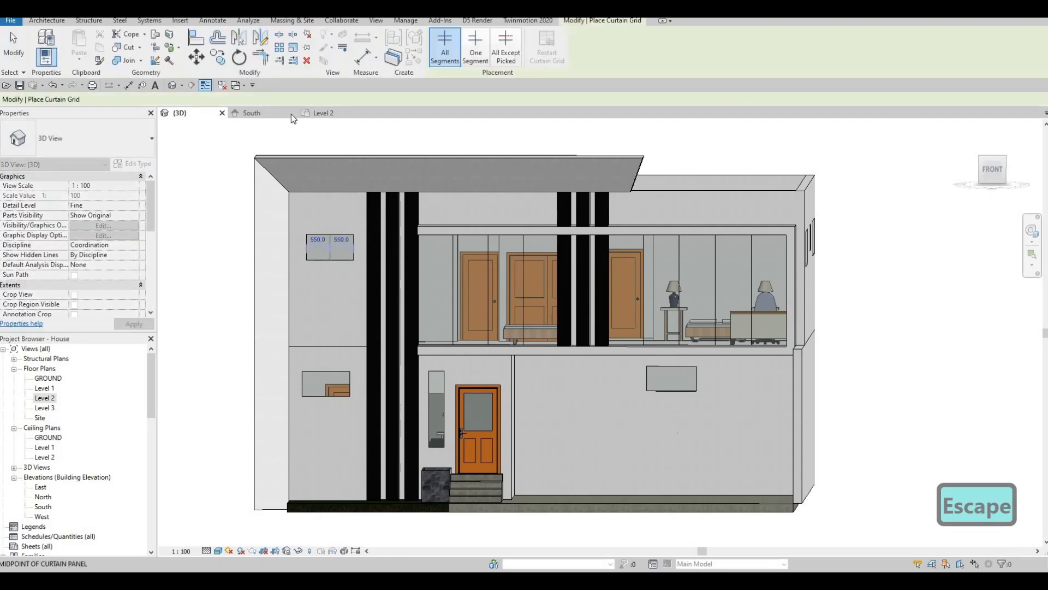
click(252, 113)
middle_drag(330, 289, 388, 258)
scroll(388, 258, down, 1)
middle_drag(323, 204, 371, 158)
key(Escape)
key(Escape)
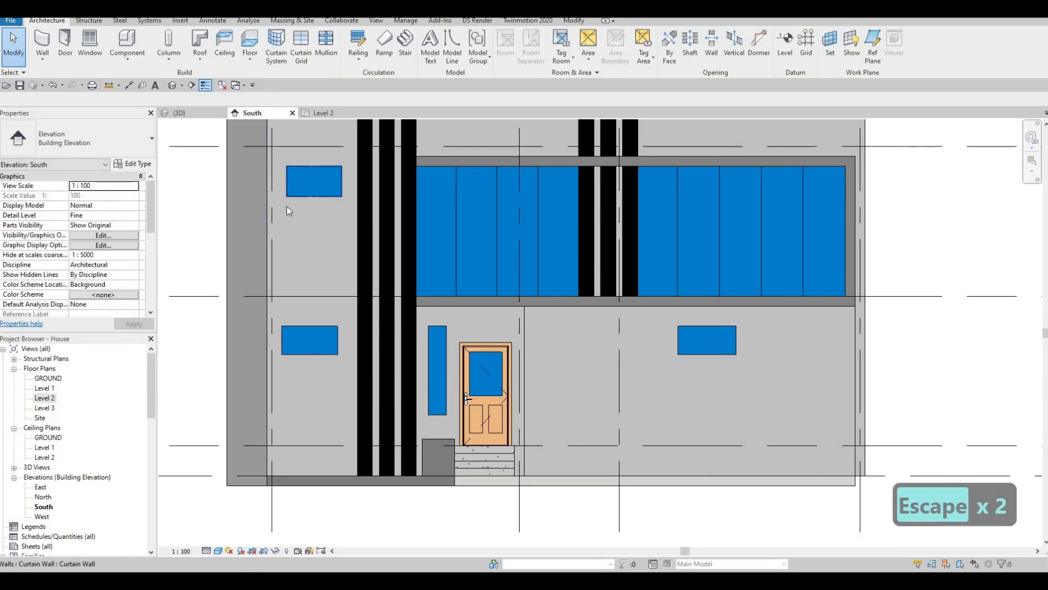
key(a)
key(l)
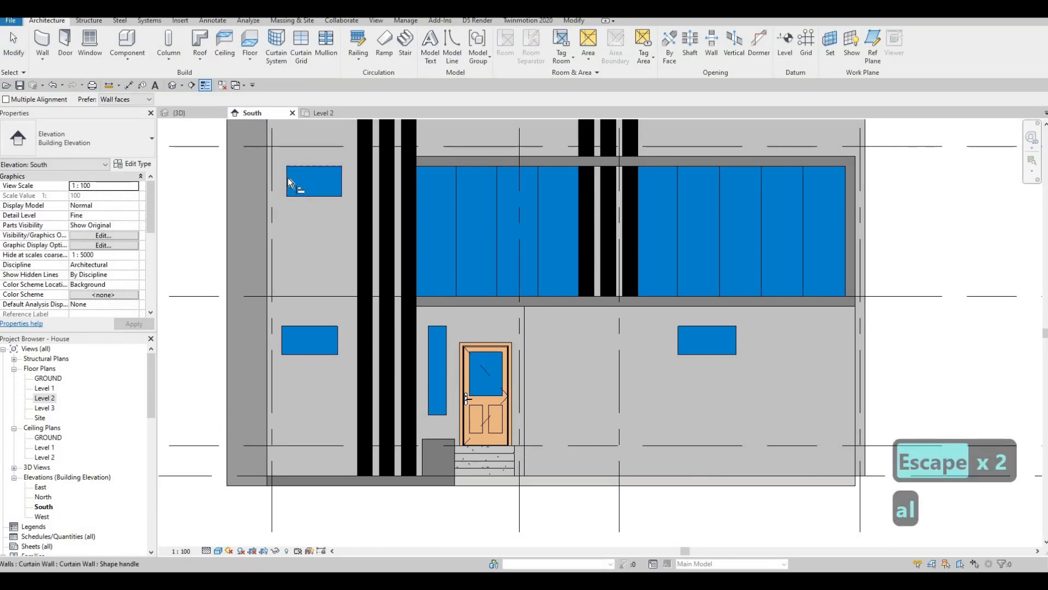
key(Tab)
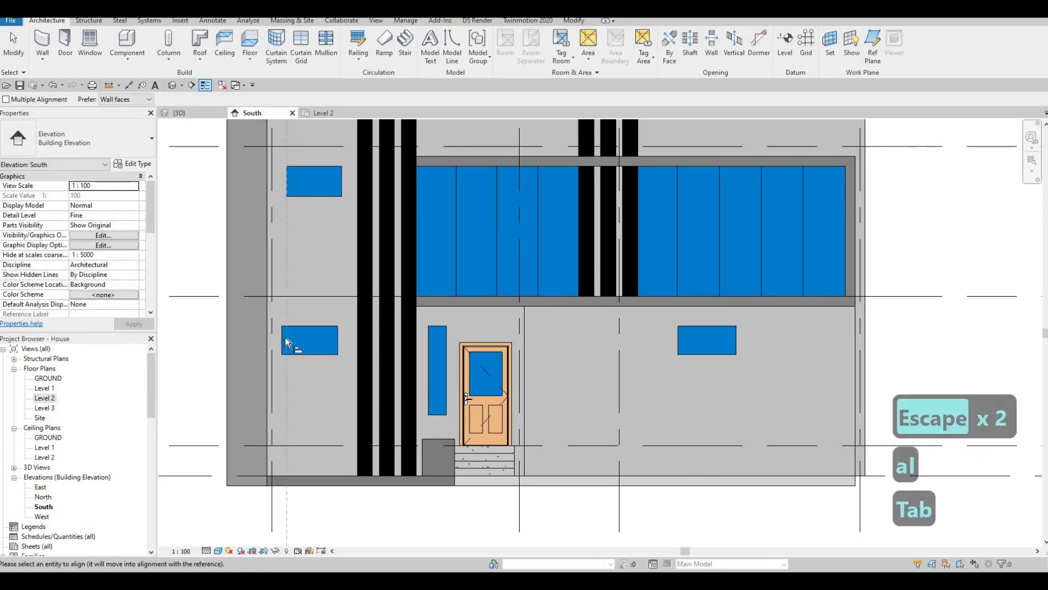
click(283, 339)
click(348, 343)
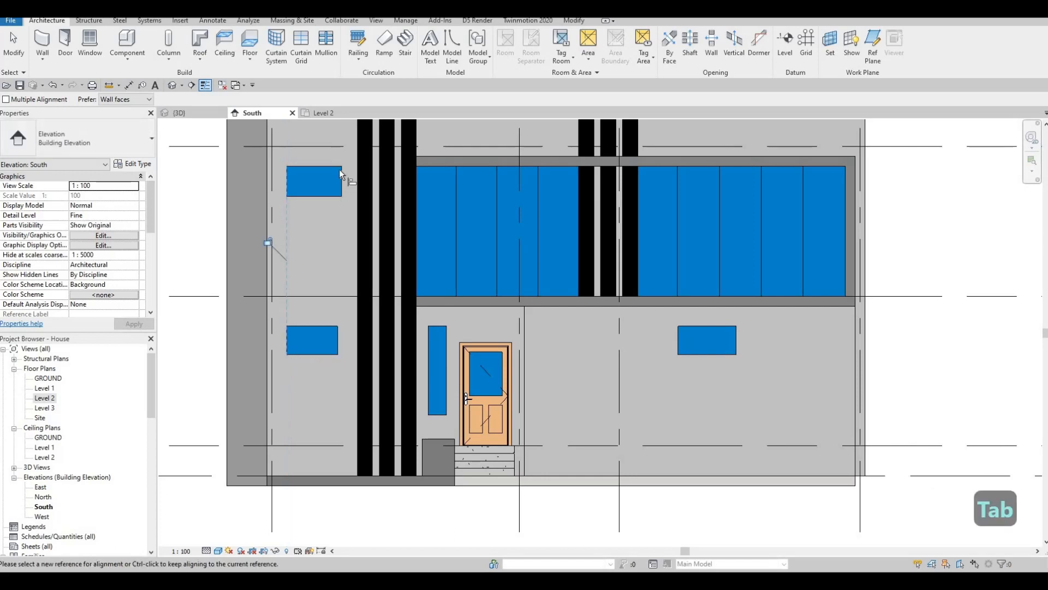
click(337, 341)
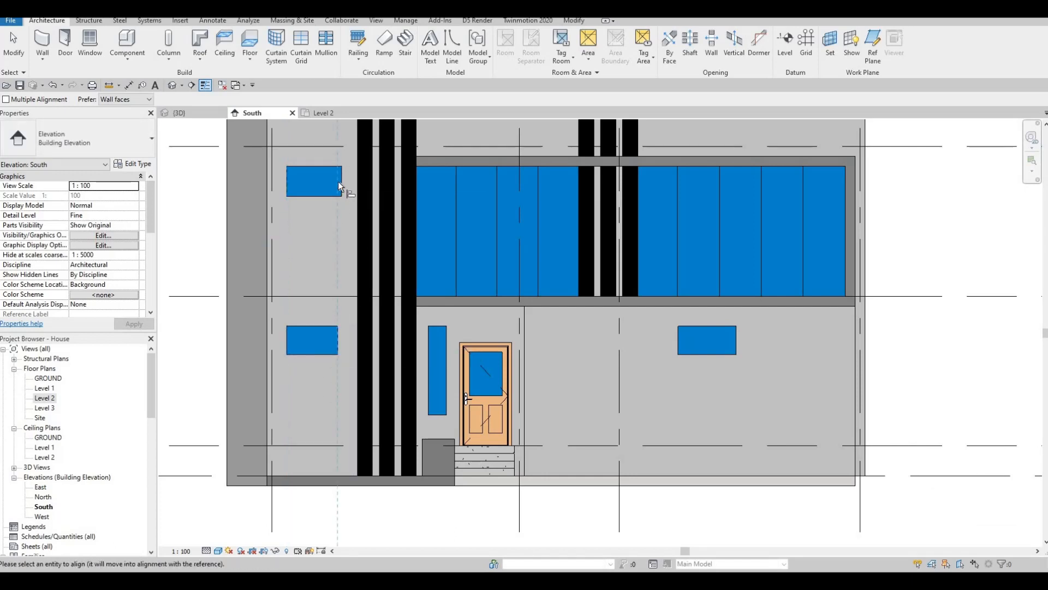
click(341, 182)
key(Escape)
key(Escape)
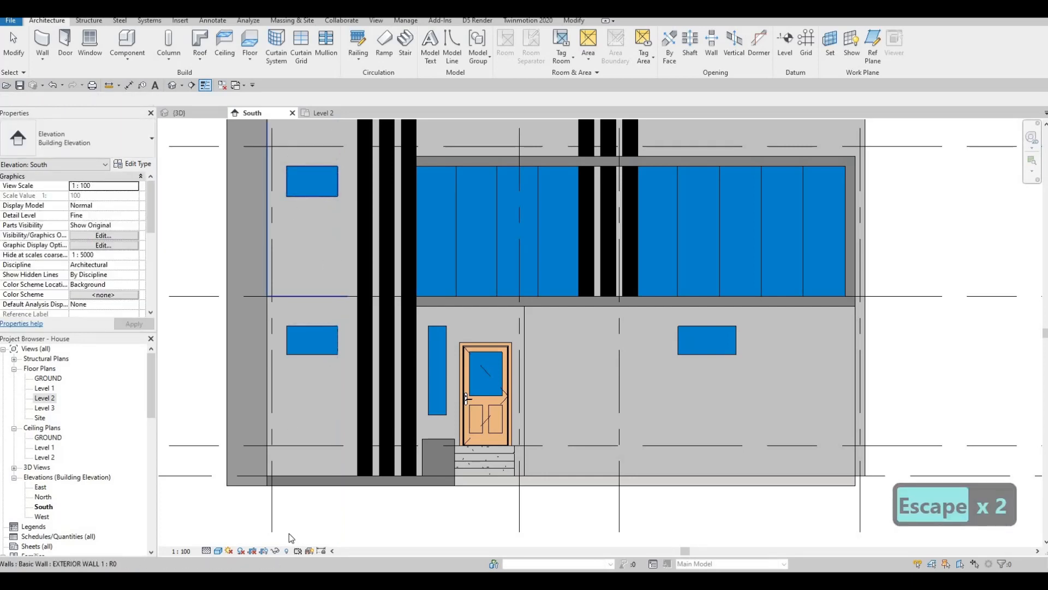
In the 3D view, add a vertical curtain grid line at the midpoint of each of the two aligned small front windows
middle_drag(544, 341, 435, 413)
scroll(435, 413, down, 1)
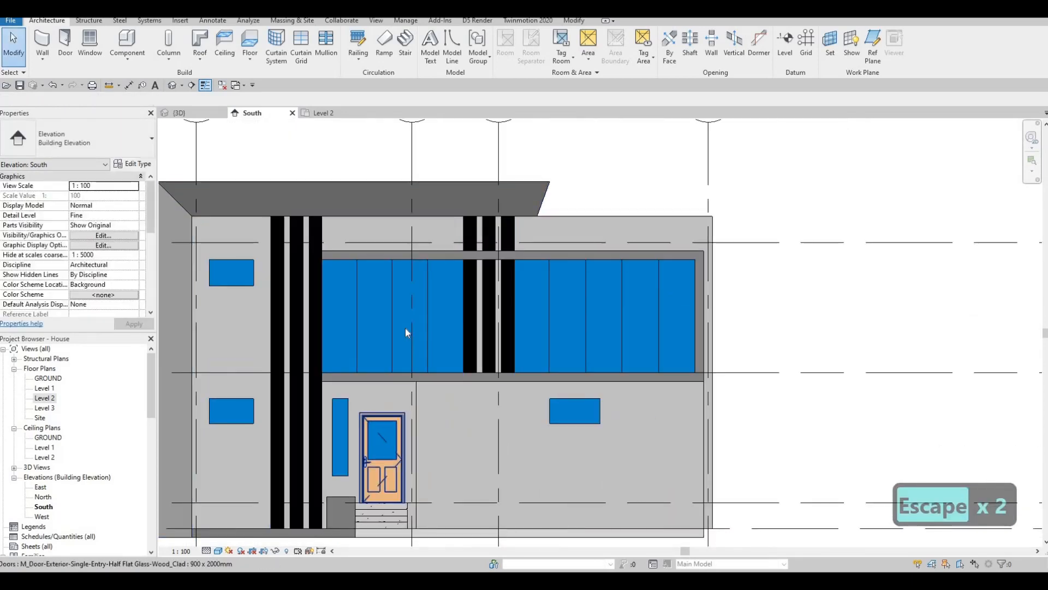
click(172, 85)
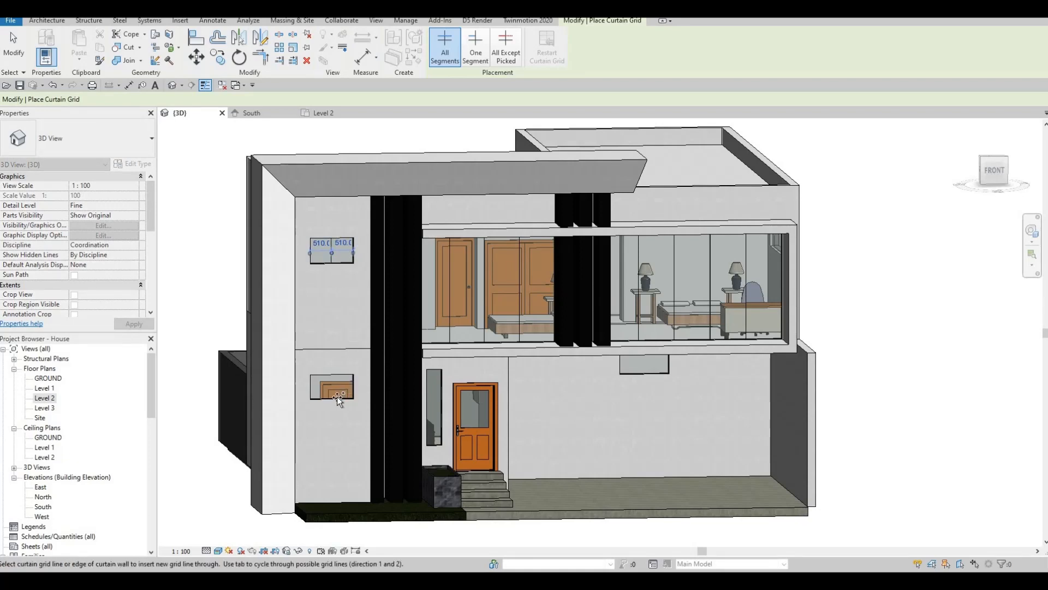
key(Escape)
key(Escape)
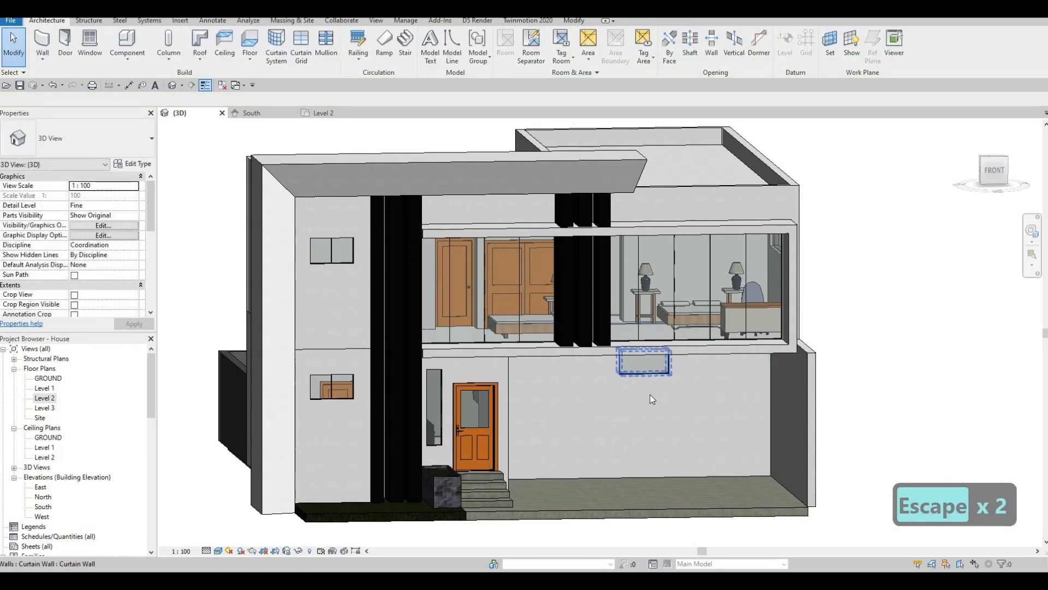
Delete the small curtain-wall window from the ground-floor wall behind the carport
click(661, 368)
key(Delete)
shift+middle_drag(640, 417, 464, 431)
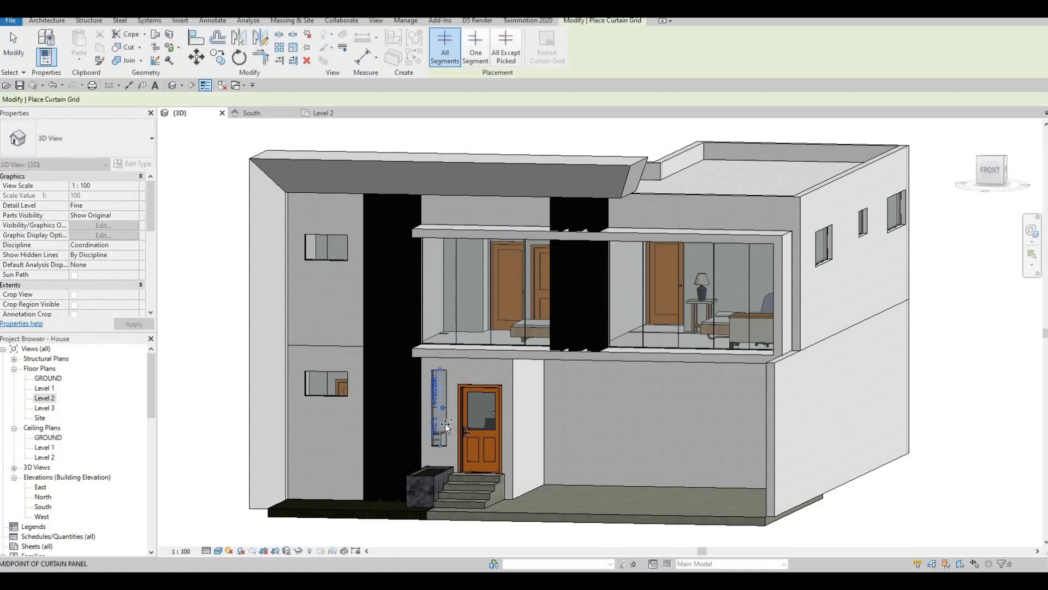
Divide the narrow window beside the entrance door into four equal panels with horizontal curtain grid lines
click(445, 425)
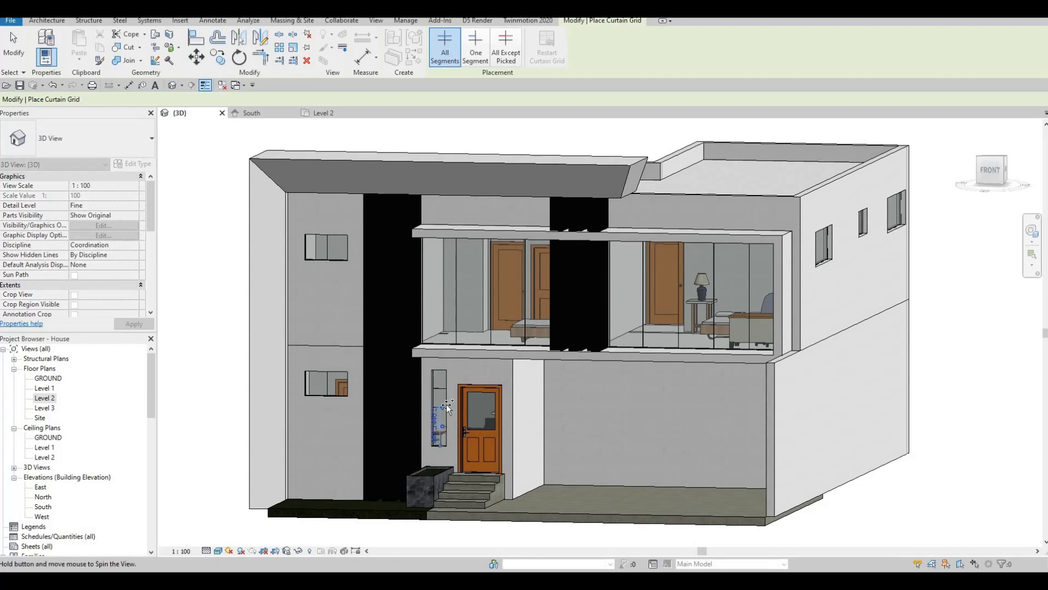
shift+middle_drag(447, 405, 449, 432)
scroll(449, 403, up, 3)
scroll(459, 406, down, 1)
scroll(461, 424, down, 3)
scroll(451, 407, up, 5)
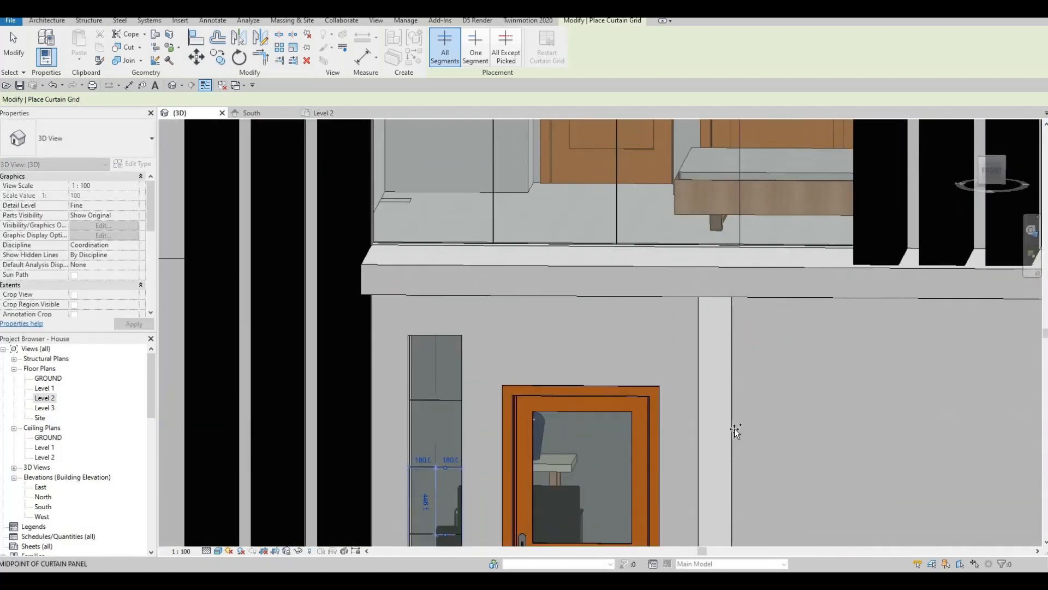
Add a vertical curtain grid line at the midpoint of each of the three upper-floor windows in the carport-side exterior wall
scroll(735, 431, down, 4)
shift+middle_drag(736, 431, 669, 407)
scroll(668, 407, up, 3)
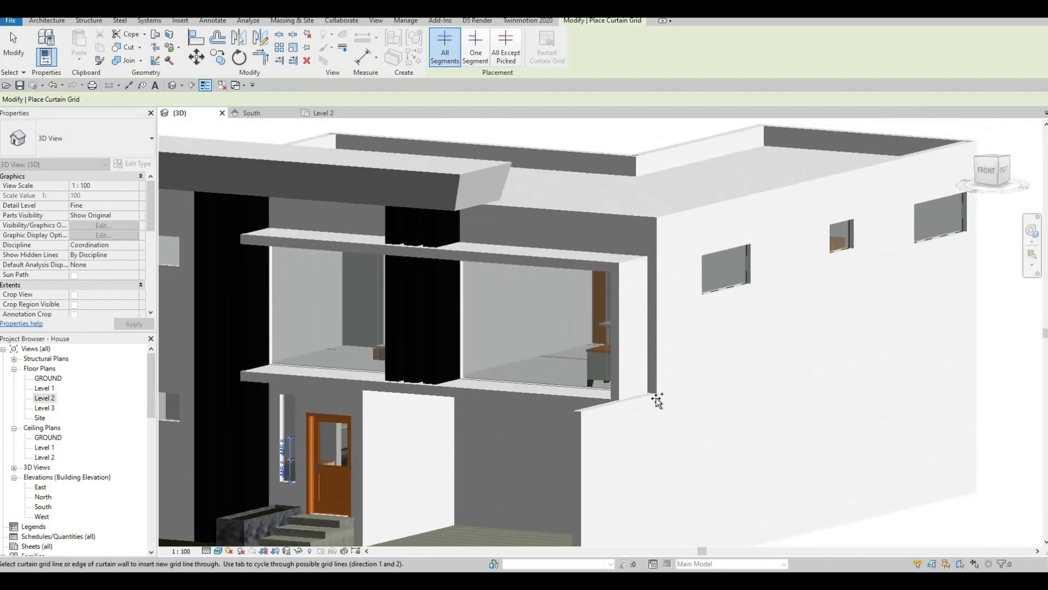
scroll(657, 400, down, 4)
shift+middle_drag(699, 295, 699, 300)
scroll(772, 347, up, 3)
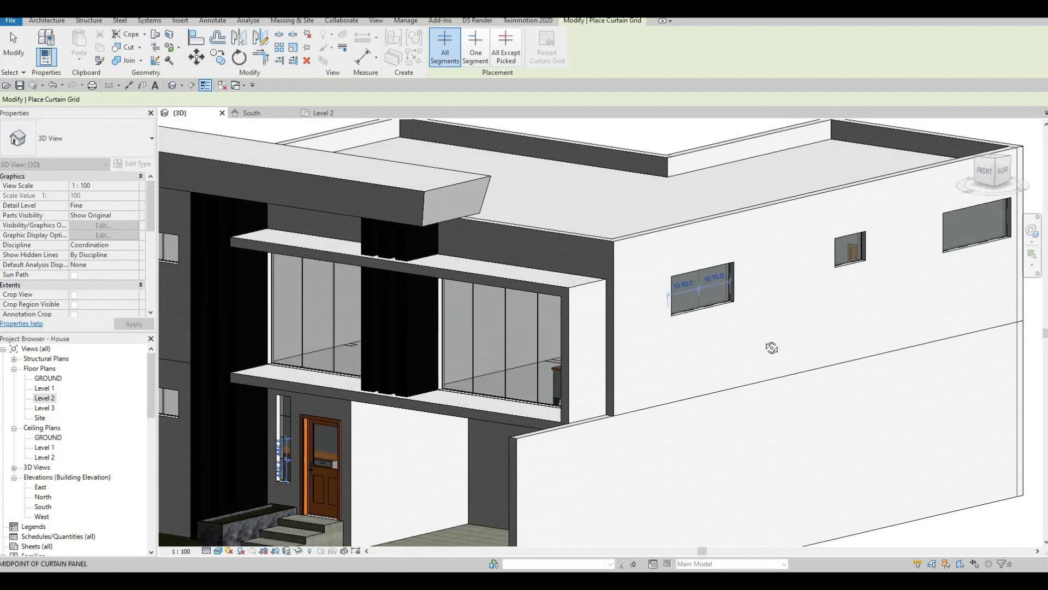
shift+middle_drag(771, 348, 695, 303)
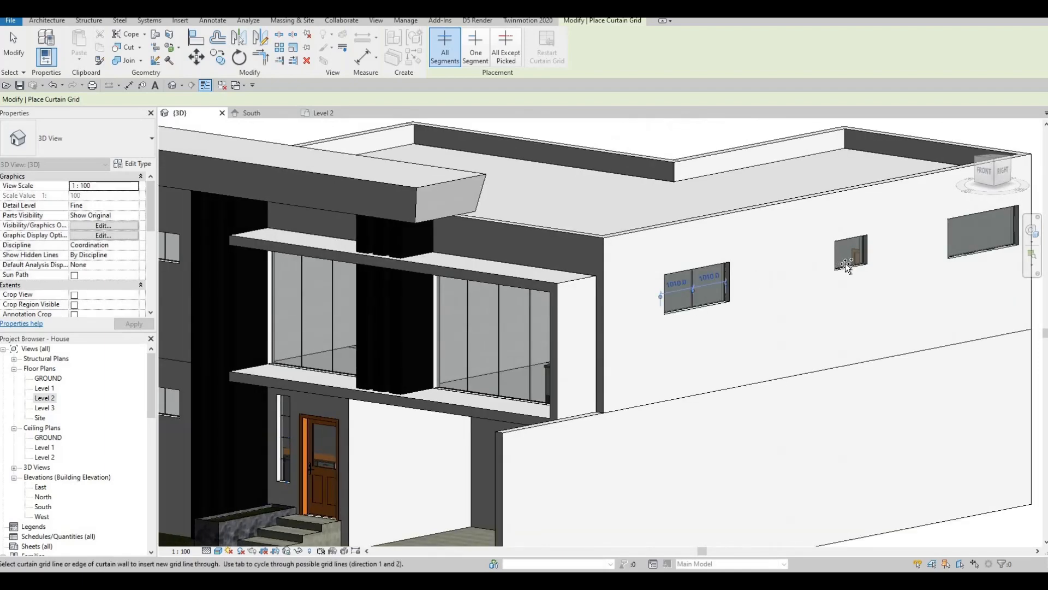
middle_drag(823, 304, 787, 299)
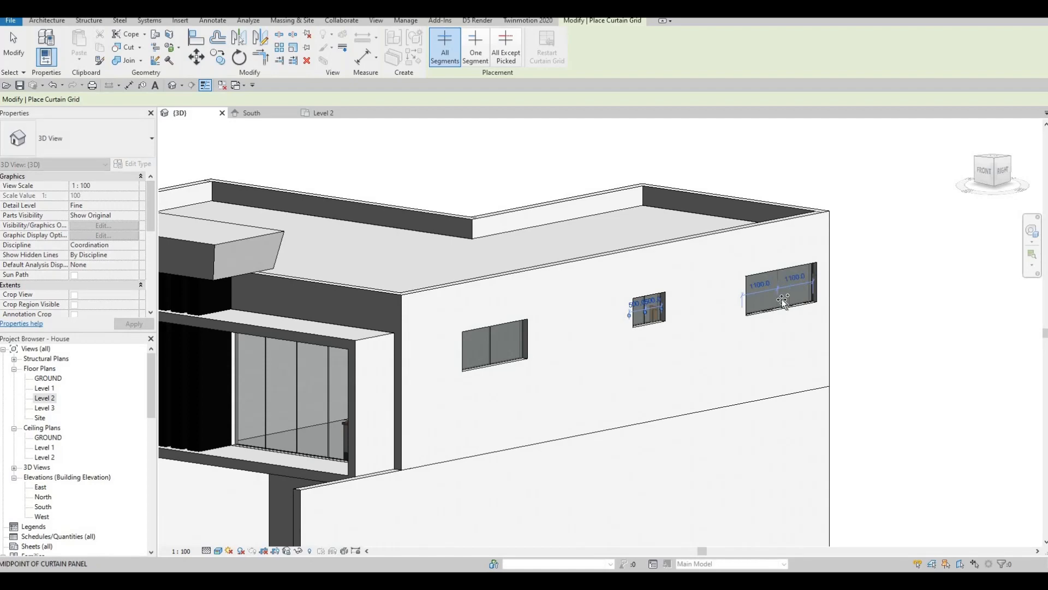
Review the Level 2 plan around the rear bedroom, check the divided windows in the South elevation, and return to the 3D view
scroll(773, 315, down, 5)
shift+middle_drag(929, 375, 57, 345)
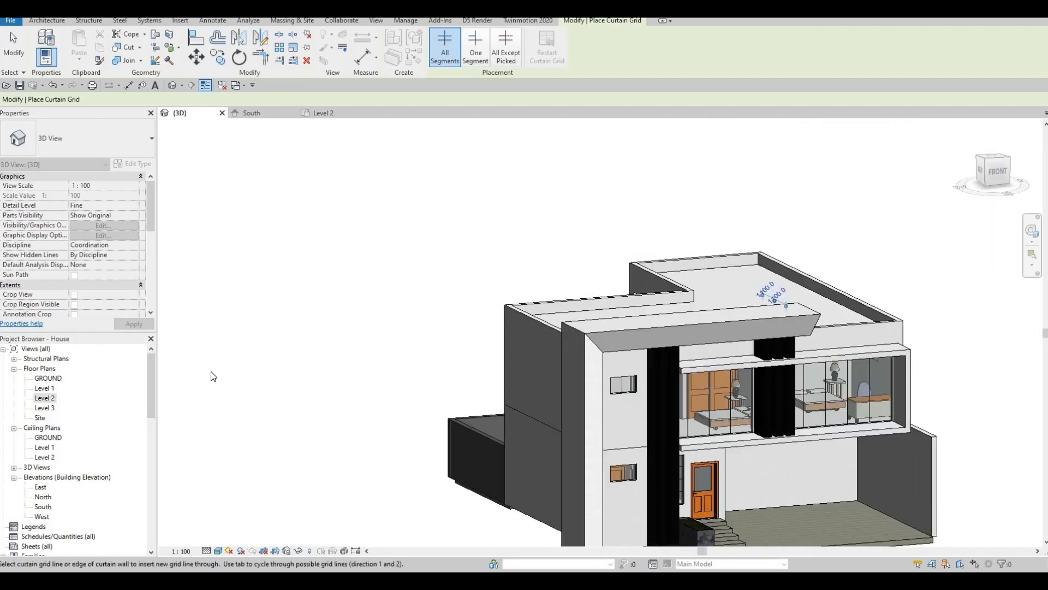
double_click(44, 398)
scroll(673, 311, down, 5)
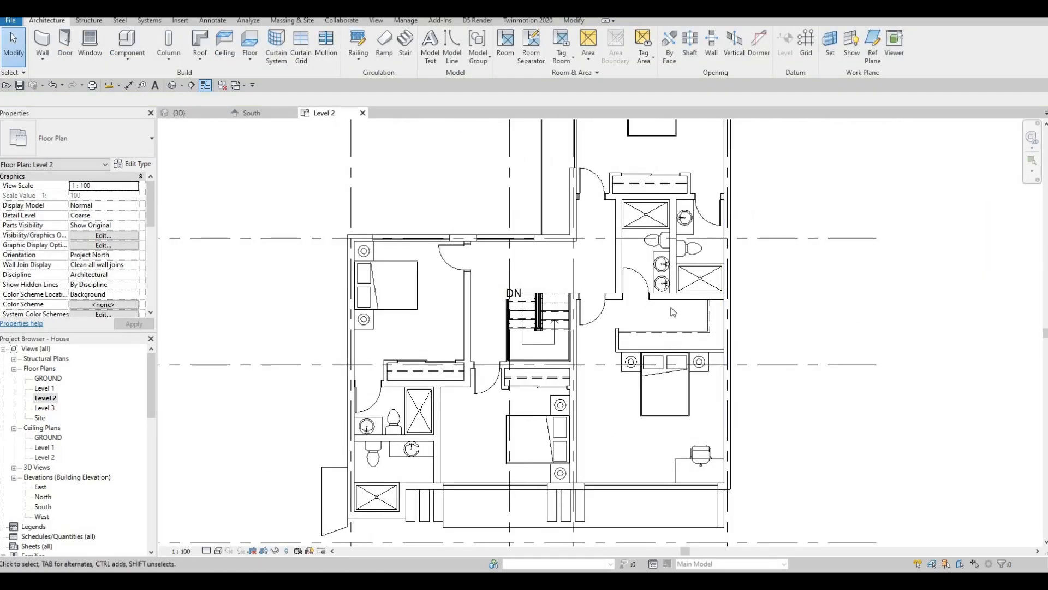
scroll(673, 312, up, 5)
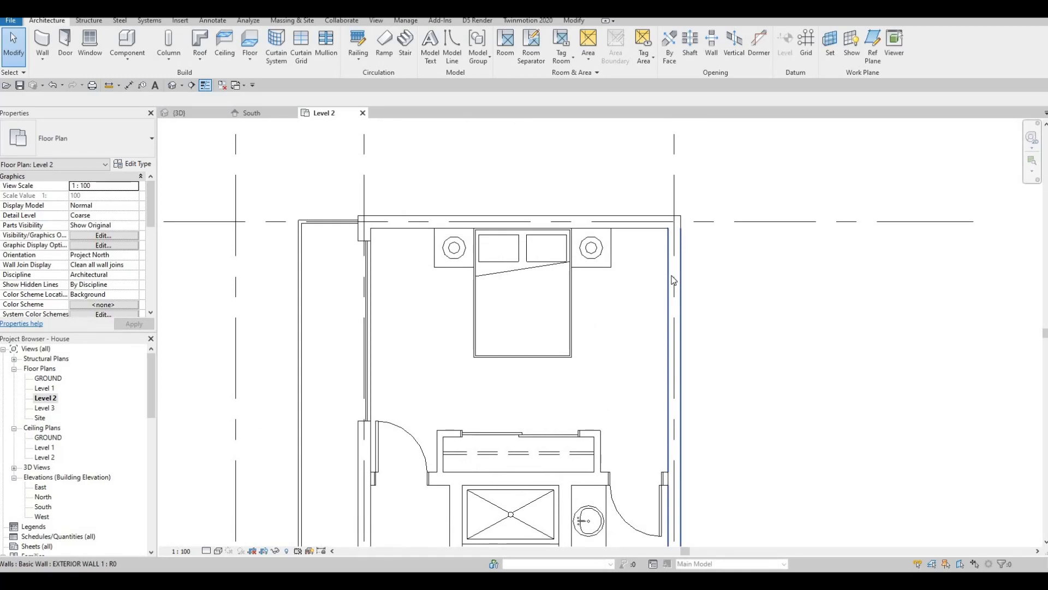
scroll(674, 280, down, 2)
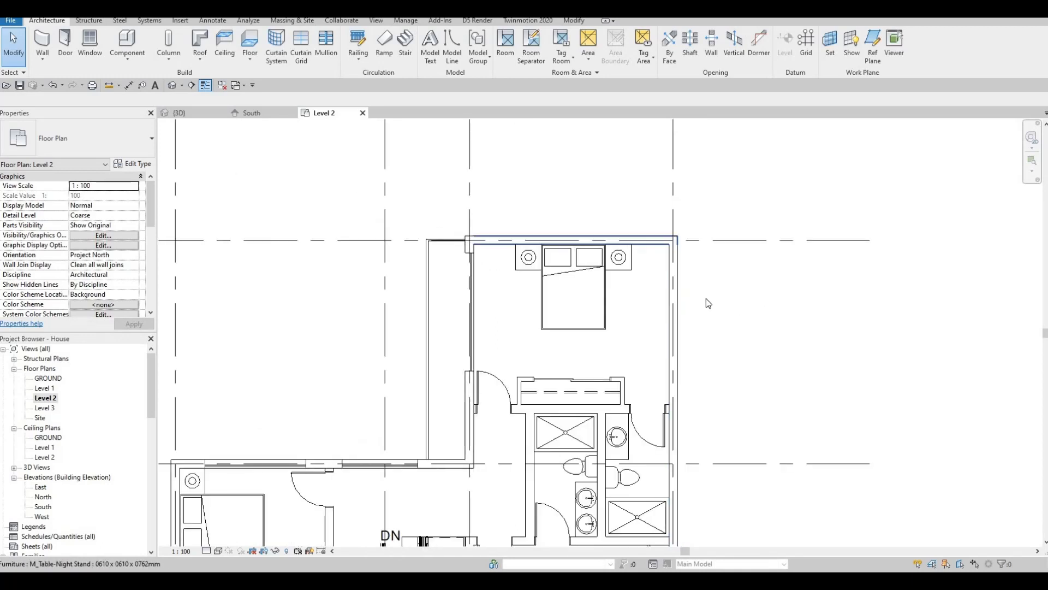
scroll(671, 298, down, 2)
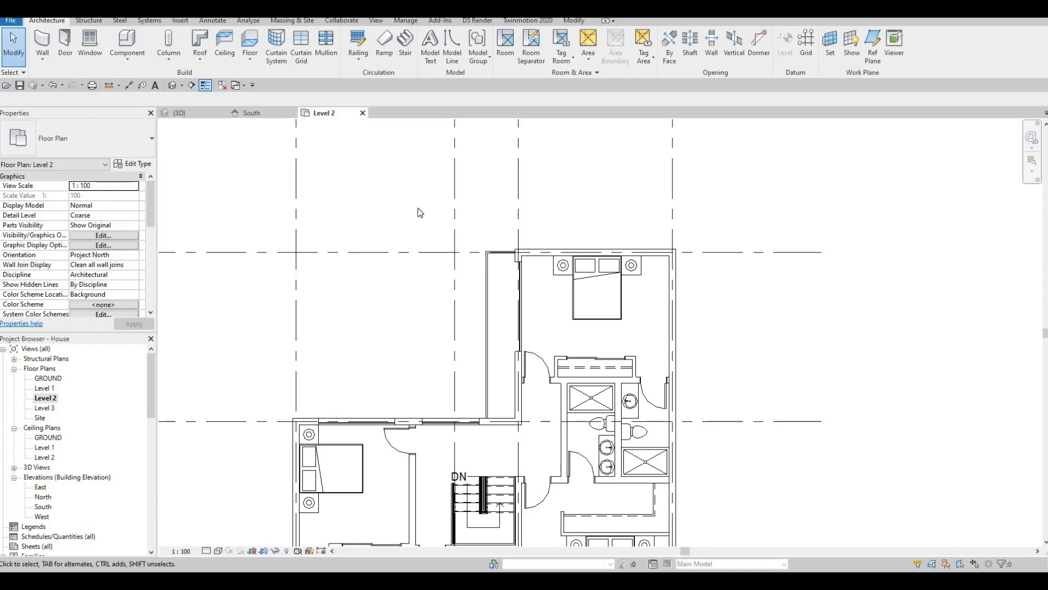
middle_drag(418, 208, 419, 202)
click(251, 112)
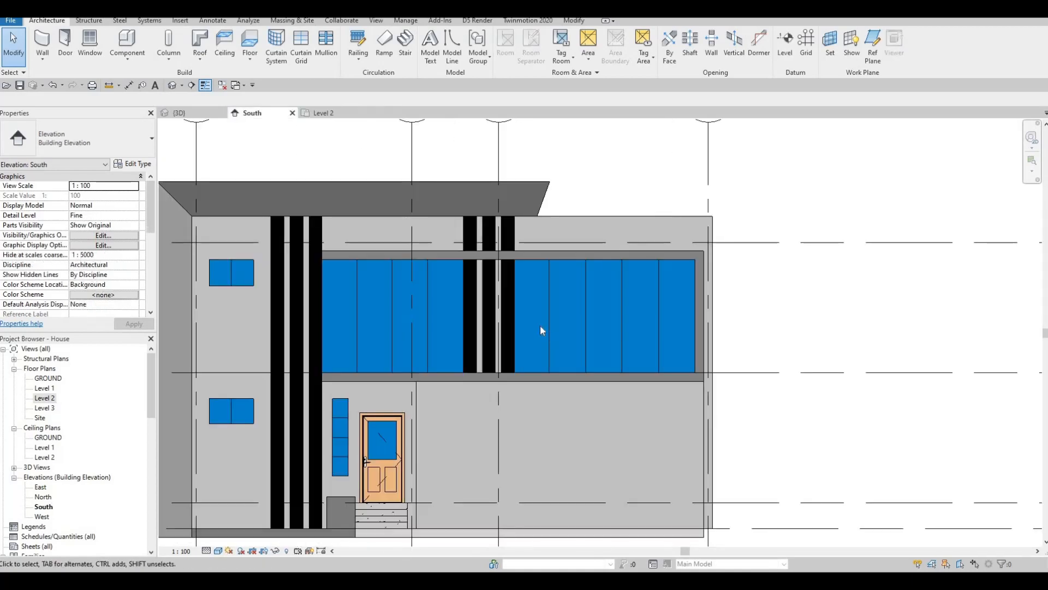
click(179, 112)
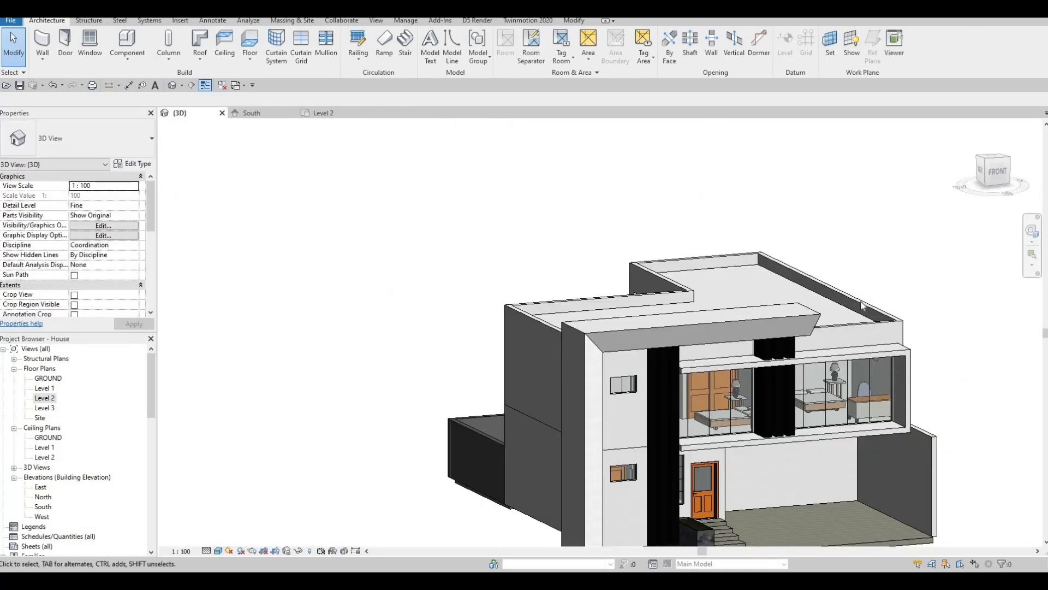
Delete the rearmost upper-floor curtain-wall window from the carport-side exterior wall
shift+middle_drag(928, 307, 767, 307)
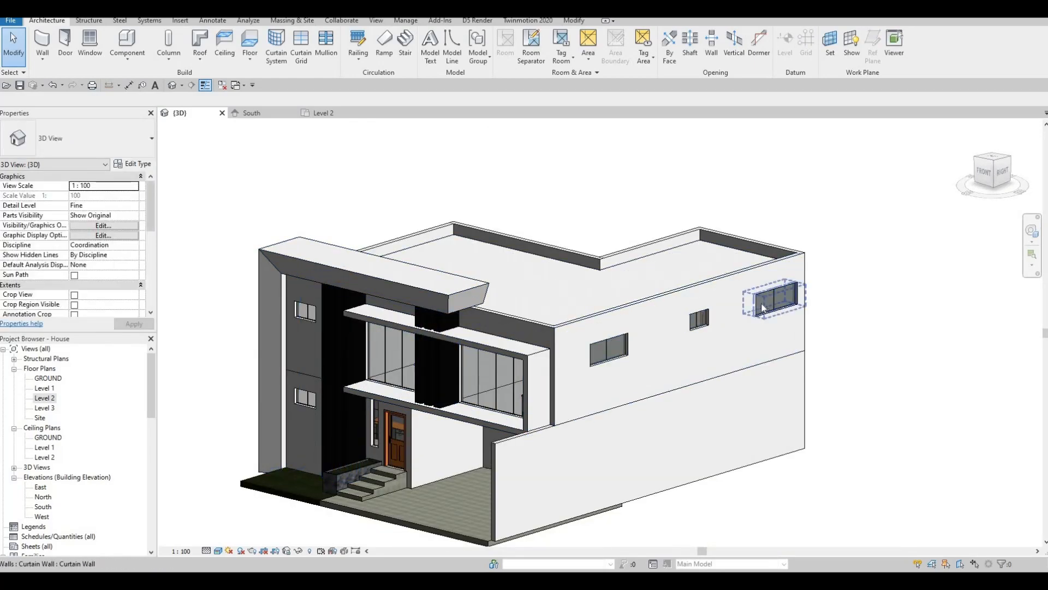
shift+middle_drag(1043, 312, 820, 371)
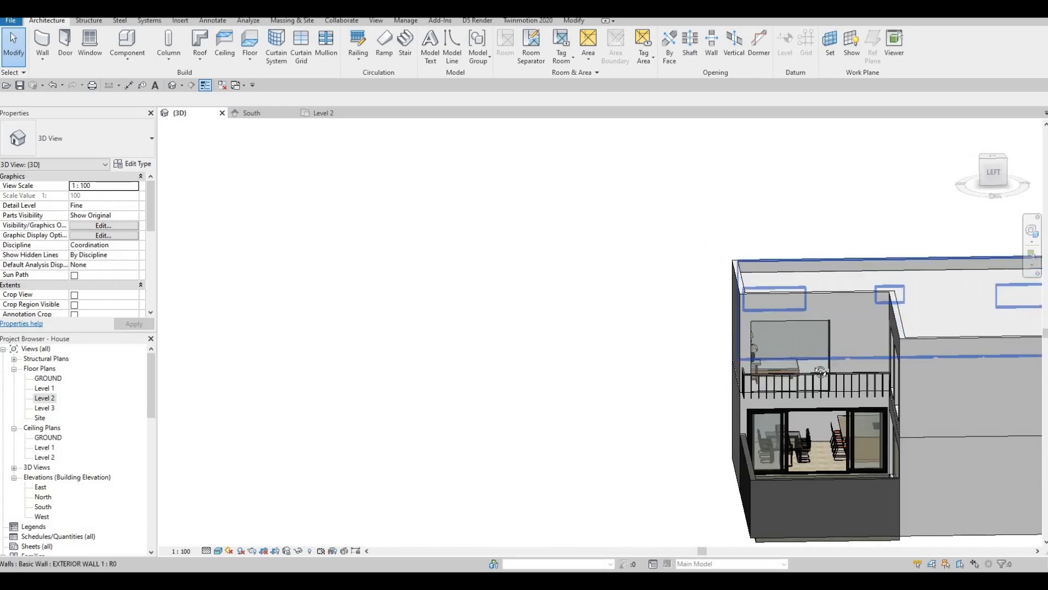
shift+middle_drag(751, 382, 770, 310)
key(Escape)
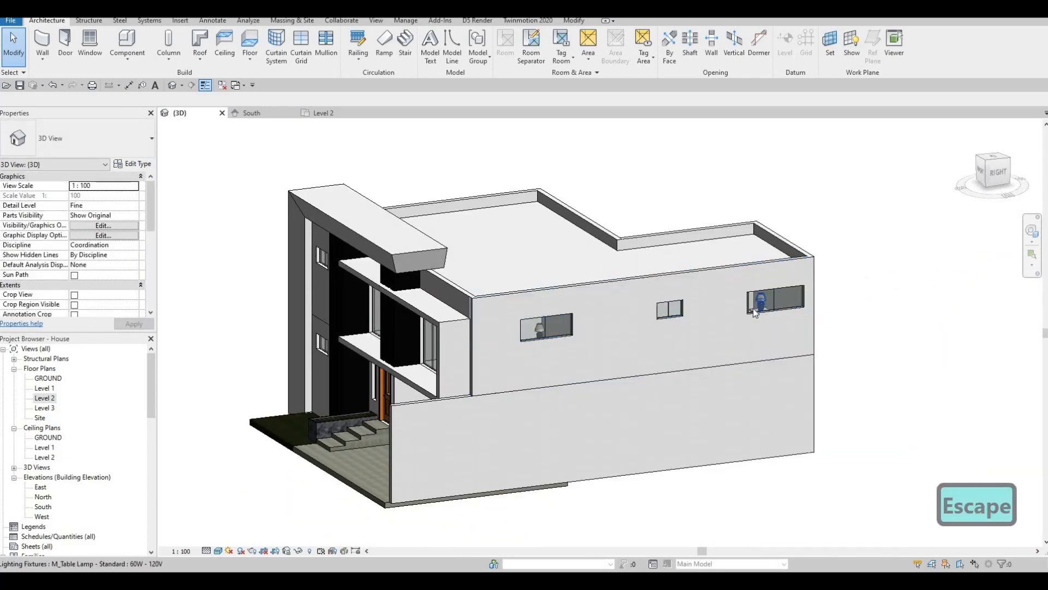
click(754, 314)
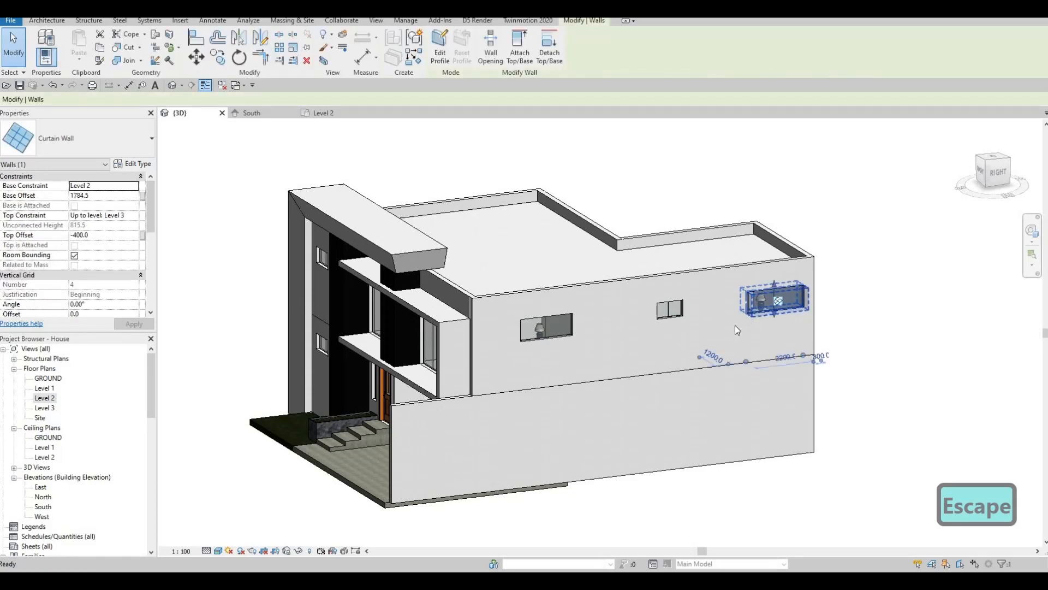
key(Delete)
Examine the front facade and the rear balcony side of the house from several angles in 3D
shift+middle_drag(737, 346, 904, 390)
shift+middle_drag(537, 377, 507, 355)
scroll(633, 391, up, 2)
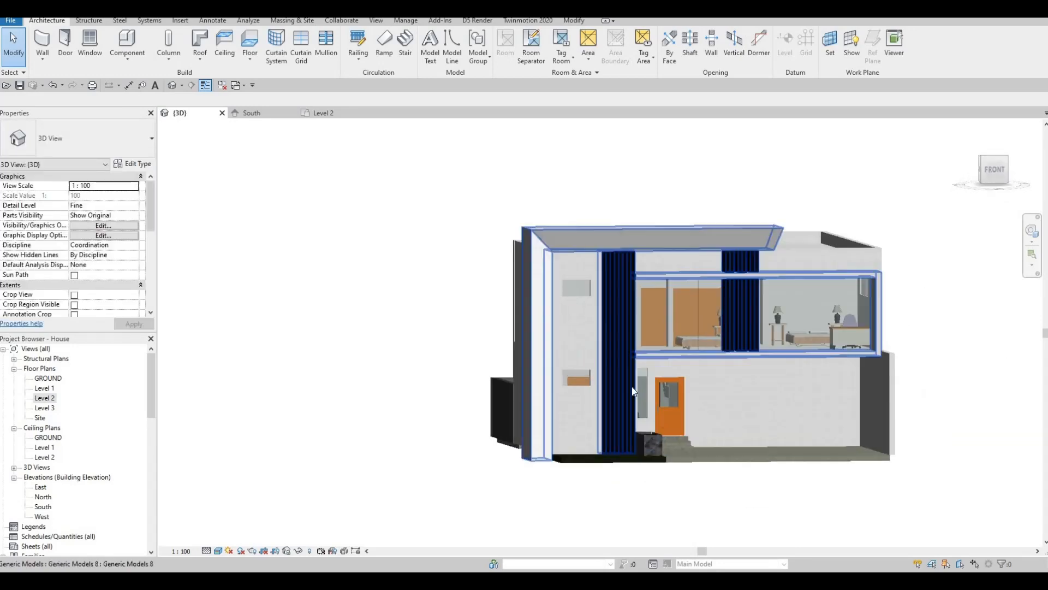
scroll(632, 386, up, 4)
scroll(633, 390, down, 5)
shift+middle_drag(533, 406, 447, 344)
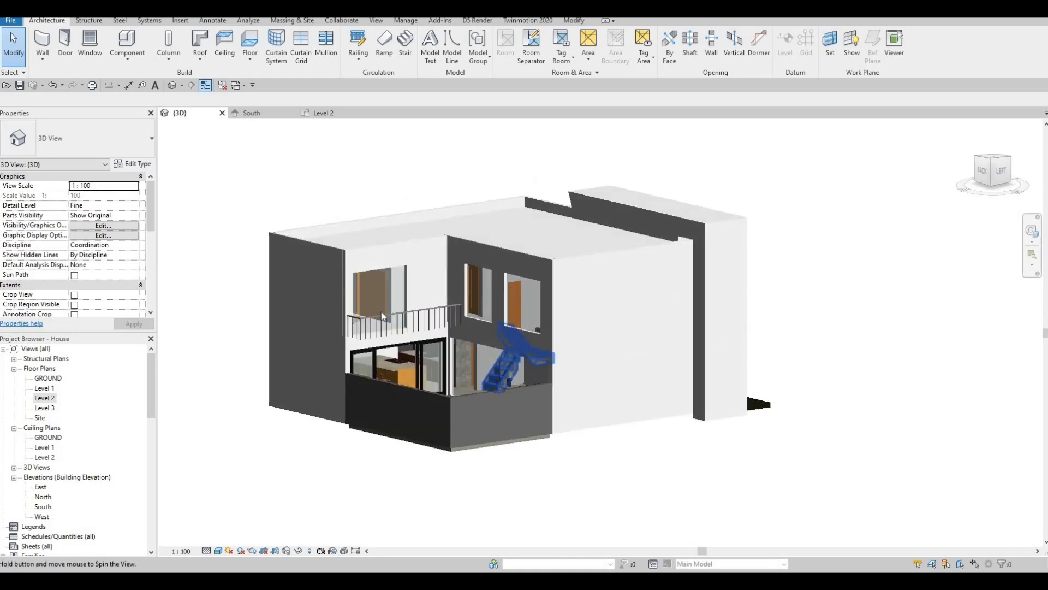
shift+middle_drag(381, 312, 388, 310)
scroll(394, 305, up, 2)
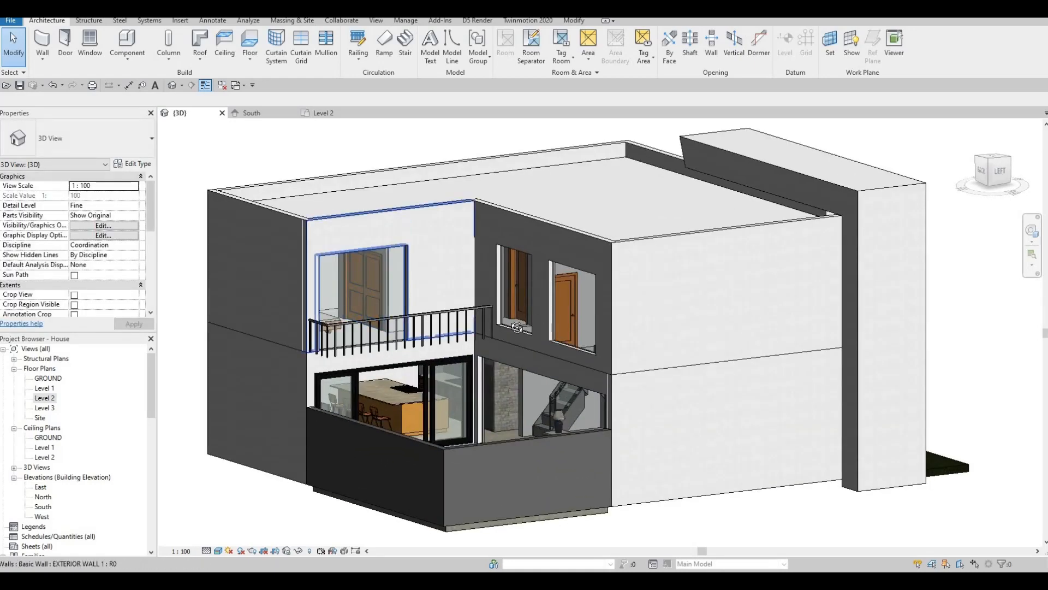
shift+middle_drag(517, 327, 335, 335)
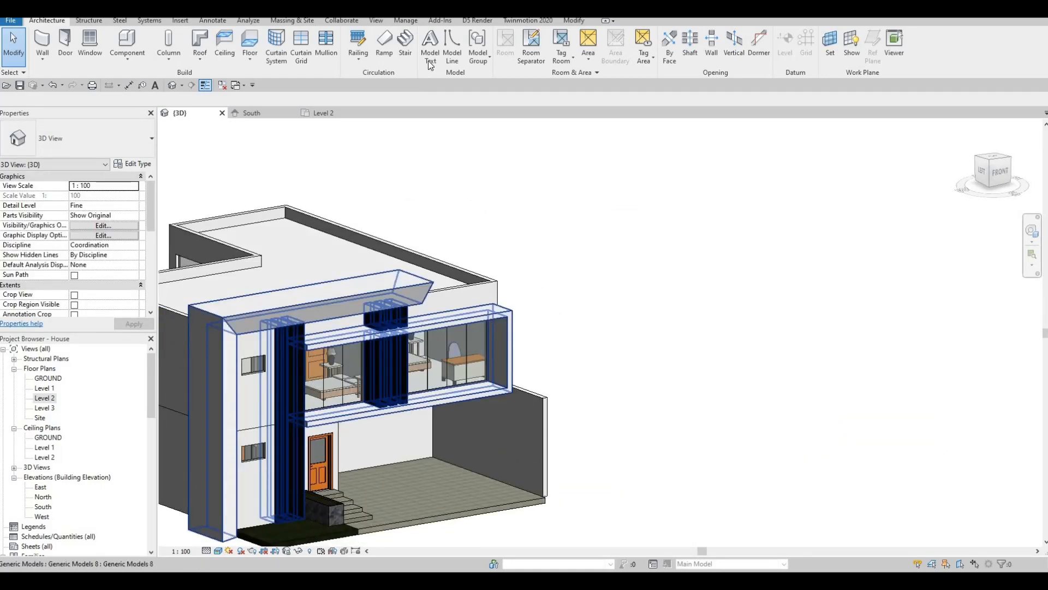
Open the in-place facade model for editing and copy the material name of the upper-floor frame extrusion
double_click(329, 358)
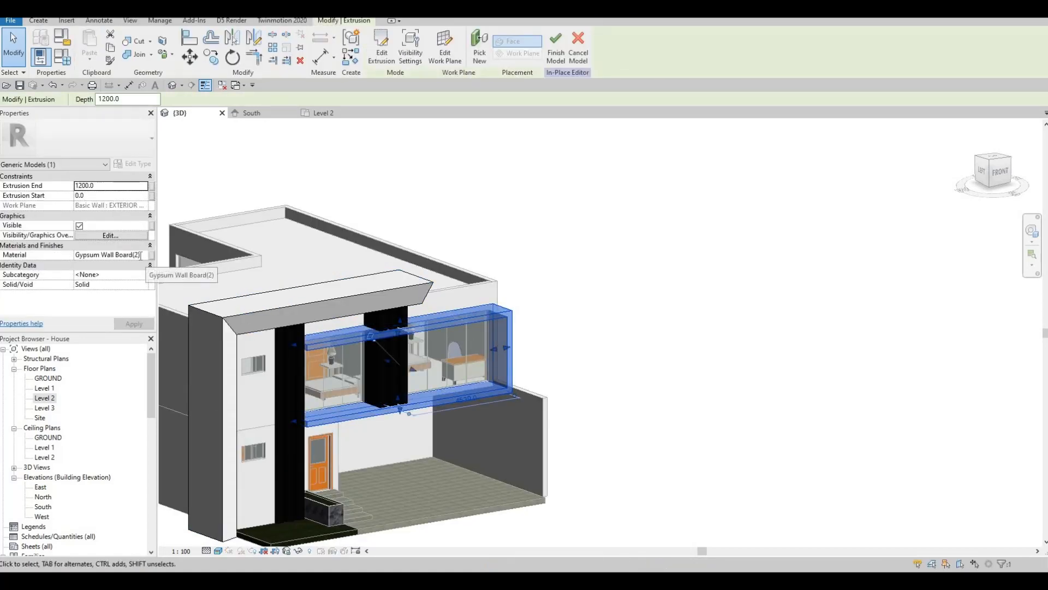
click(141, 255)
key(ctrl+a)
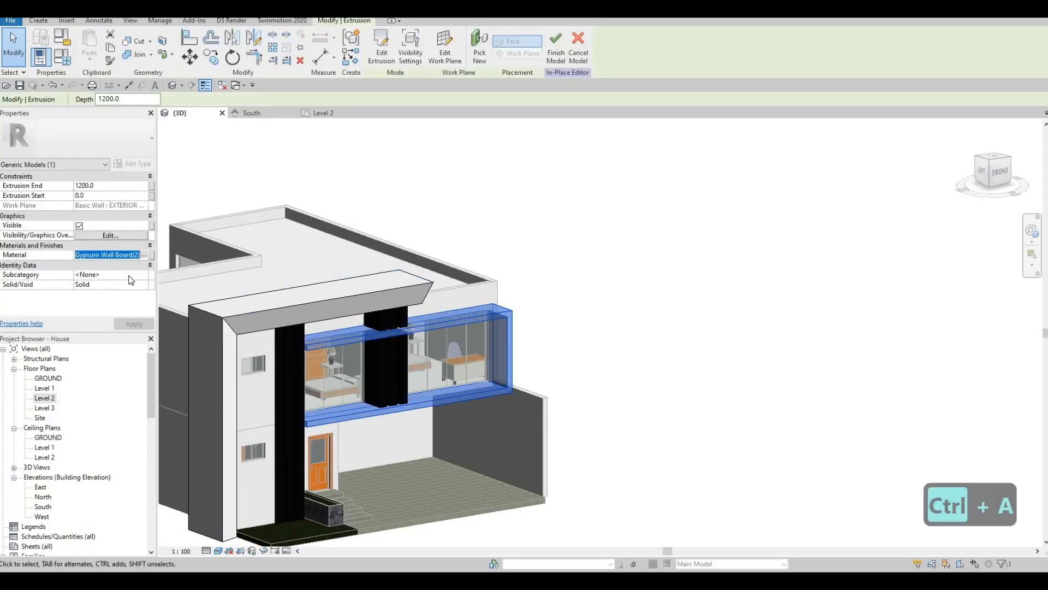
key(ctrl+c)
key(Escape)
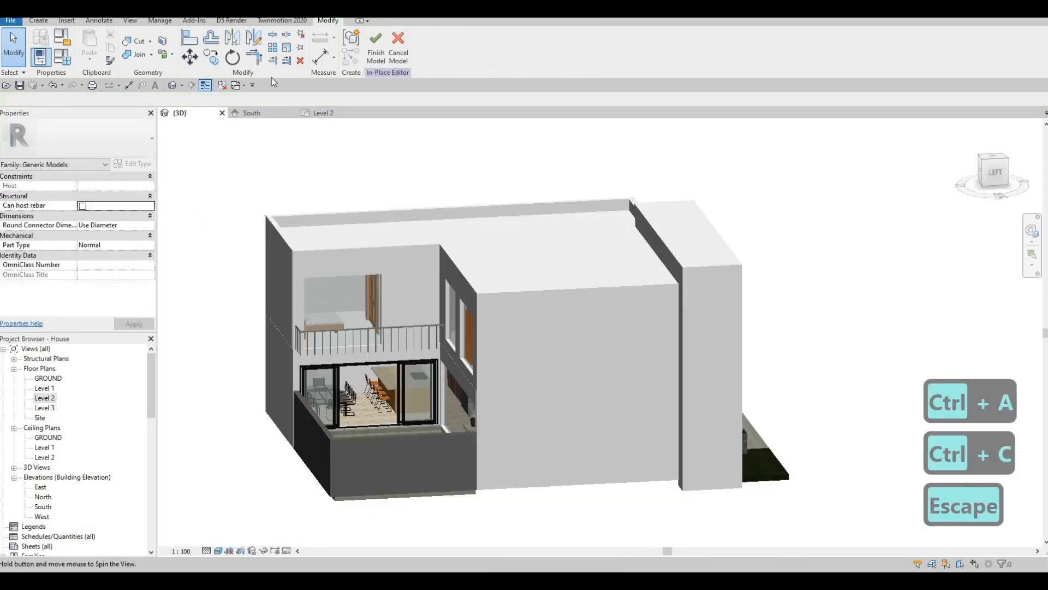
Start a new extrusion in the in-place model and set its material to Gypsum Wall Board(2)
click(41, 21)
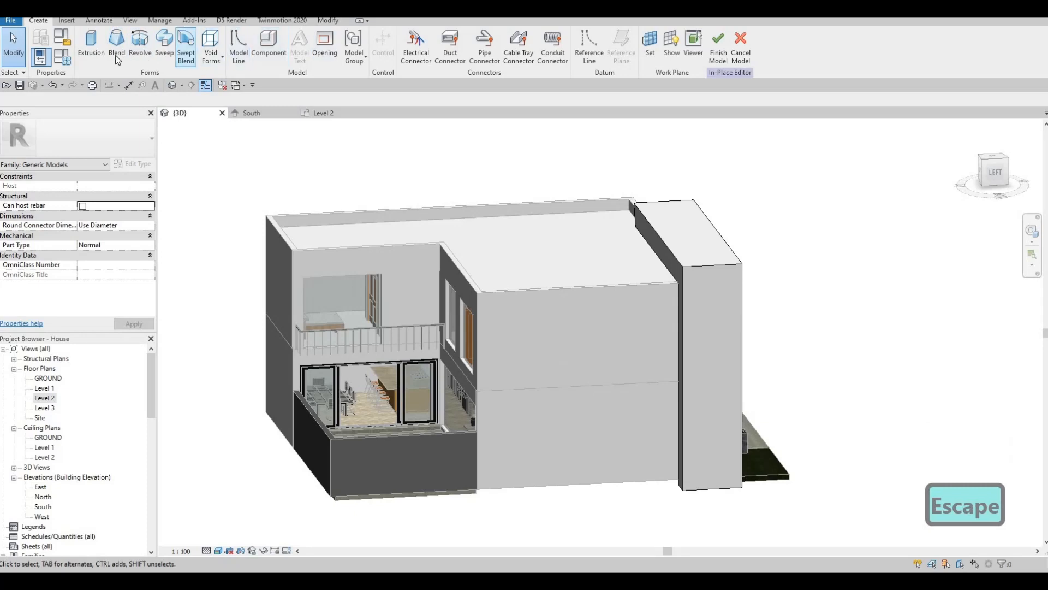
click(92, 45)
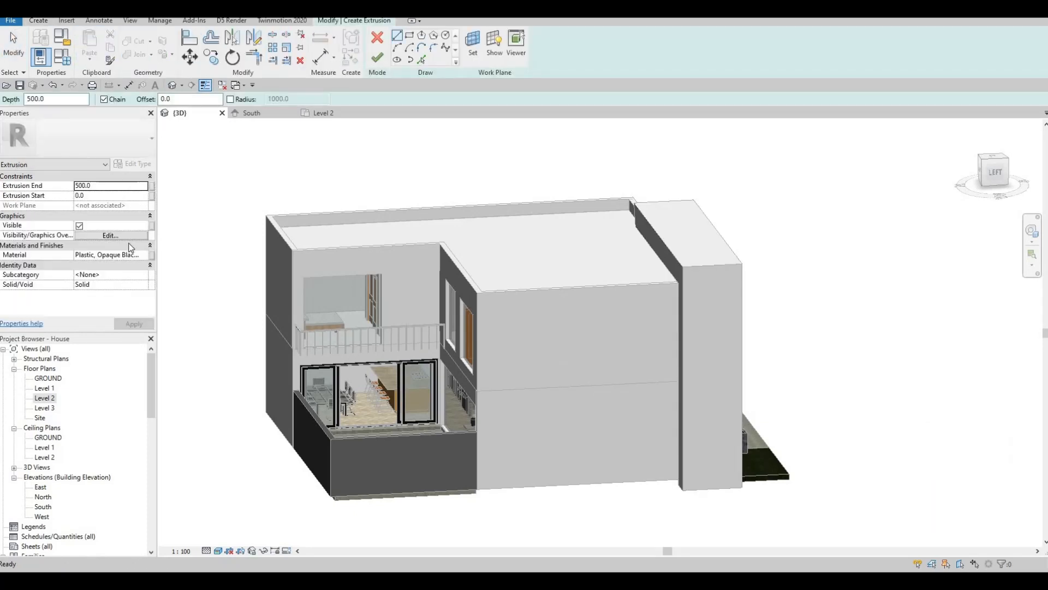
click(113, 254)
key(ctrl+a)
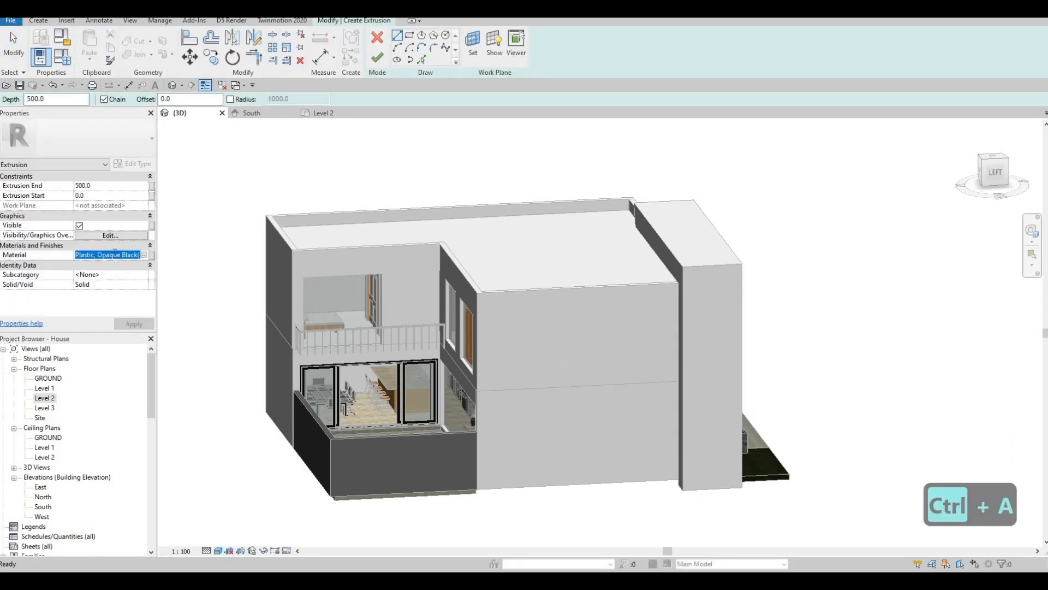
key(ctrl+v)
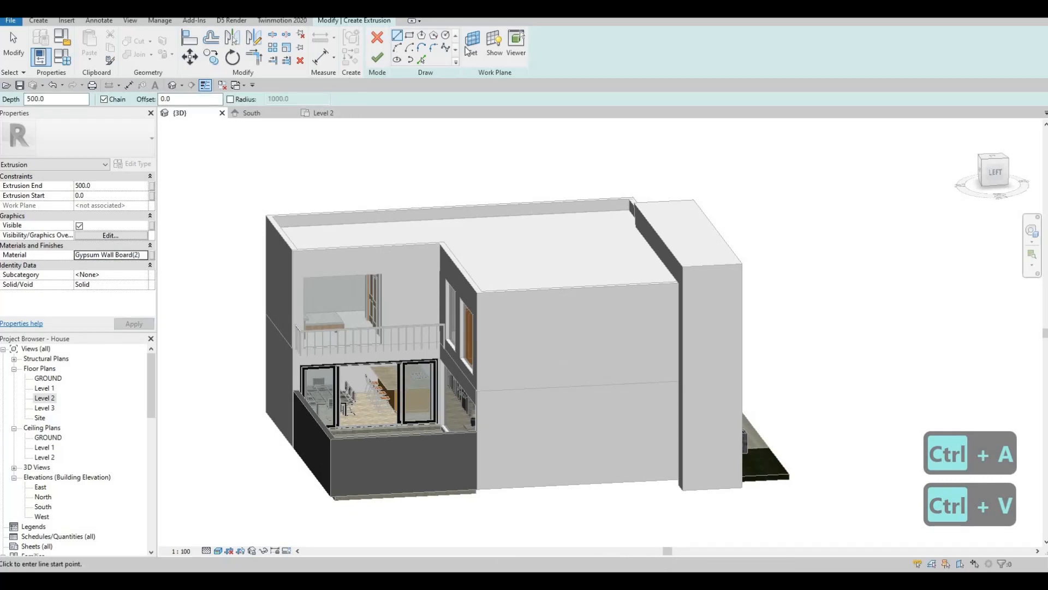
Set the extrusion's work plane by picking the exterior wall face behind the upper-floor rear balcony
click(471, 49)
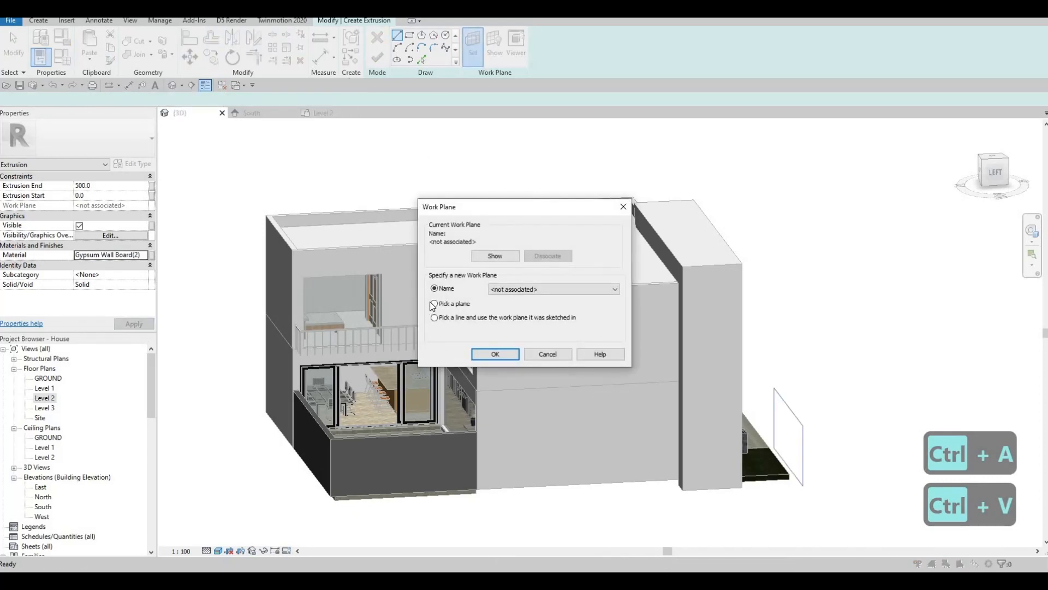
click(446, 305)
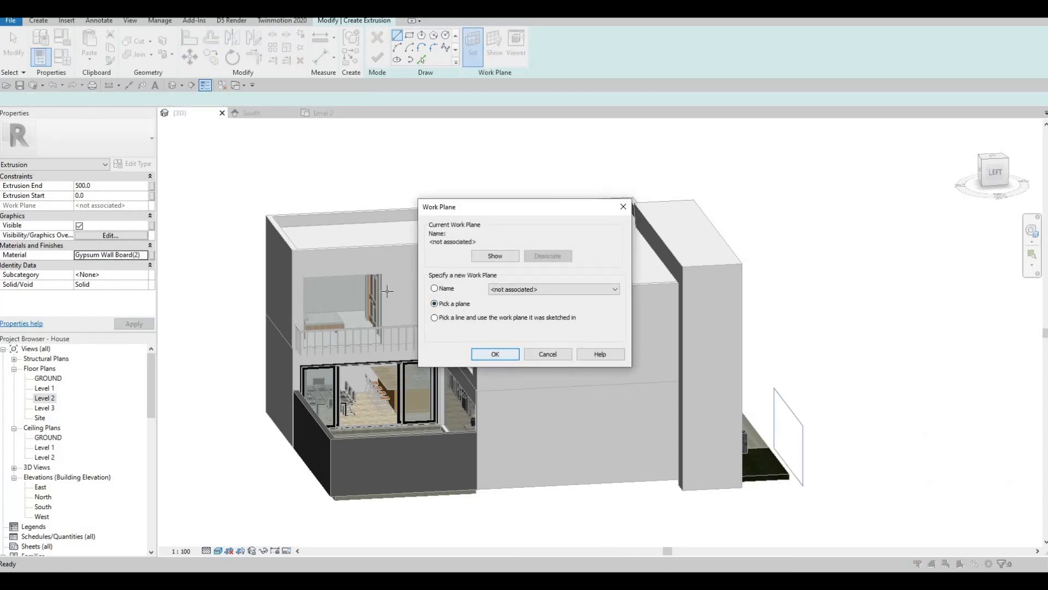
click(495, 354)
click(401, 286)
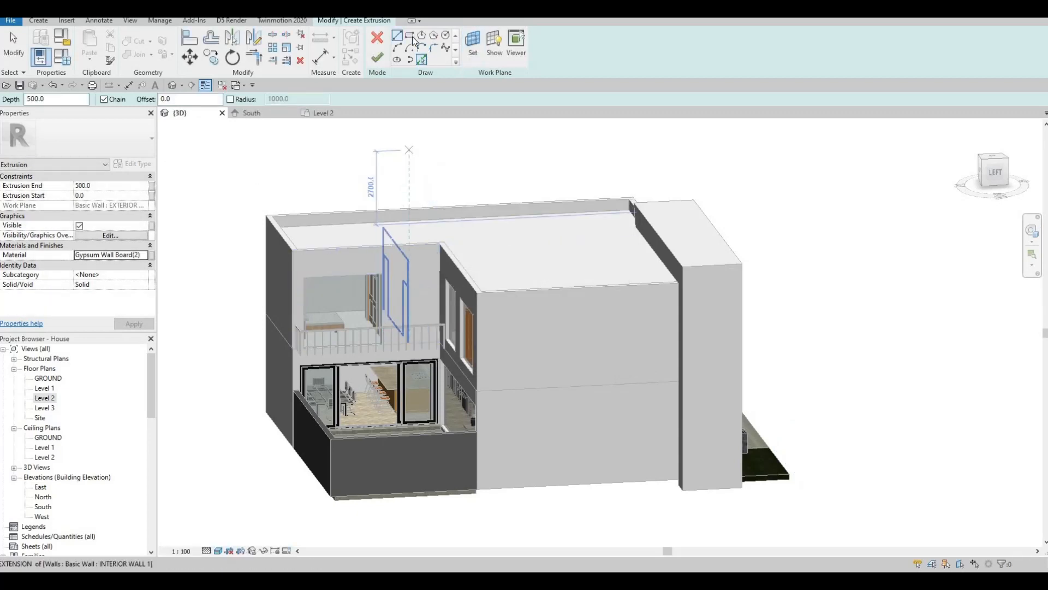
shift+middle_drag(454, 307, 455, 307)
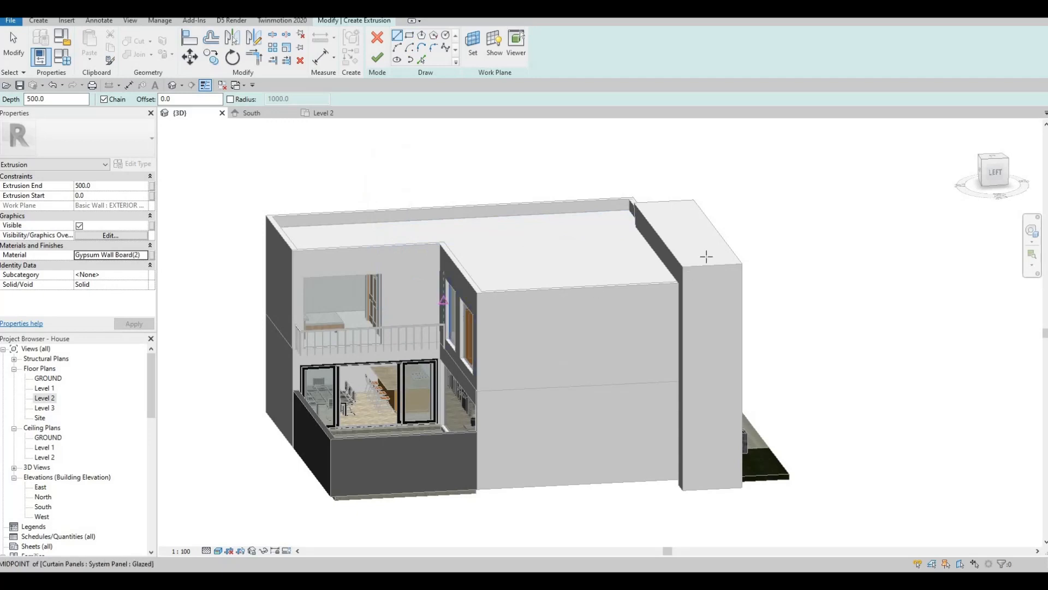
mouse_move(706, 256)
shift+middle_down()
mouse_move(636, 215)
mouse_move(552, 248)
mouse_move(469, 253)
mouse_move(309, 208)
shift+middle_up()
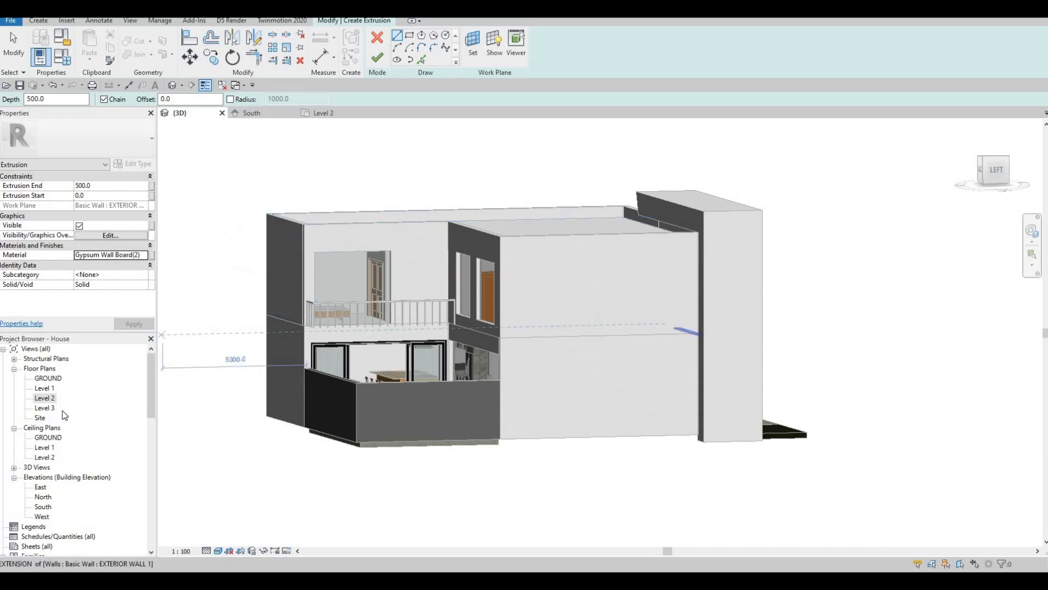
Open the West elevation and set its visual style to Consistent Colors and its detail level to Fine
double_click(41, 487)
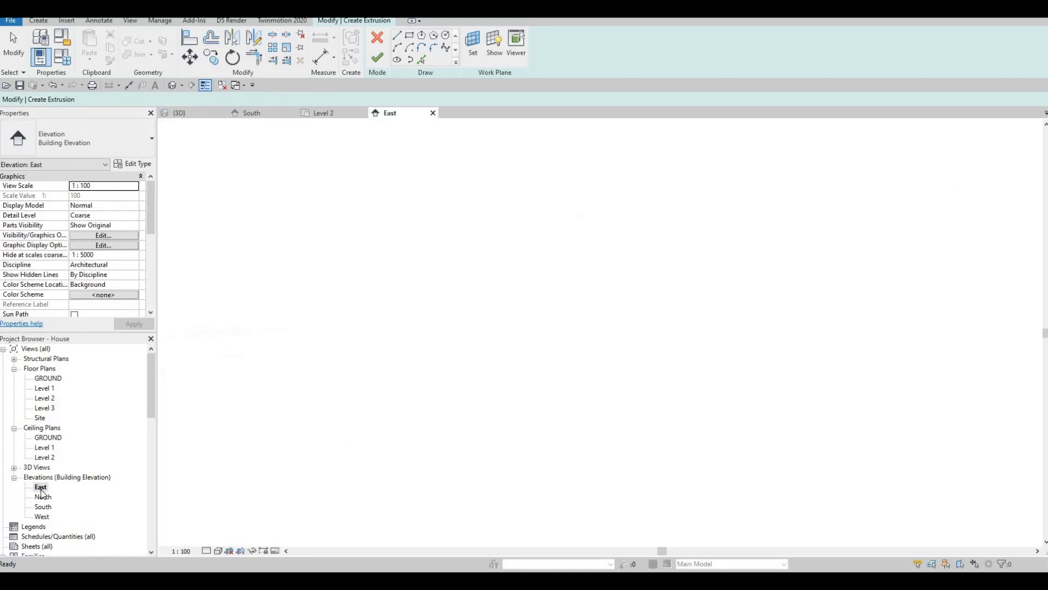
double_click(42, 517)
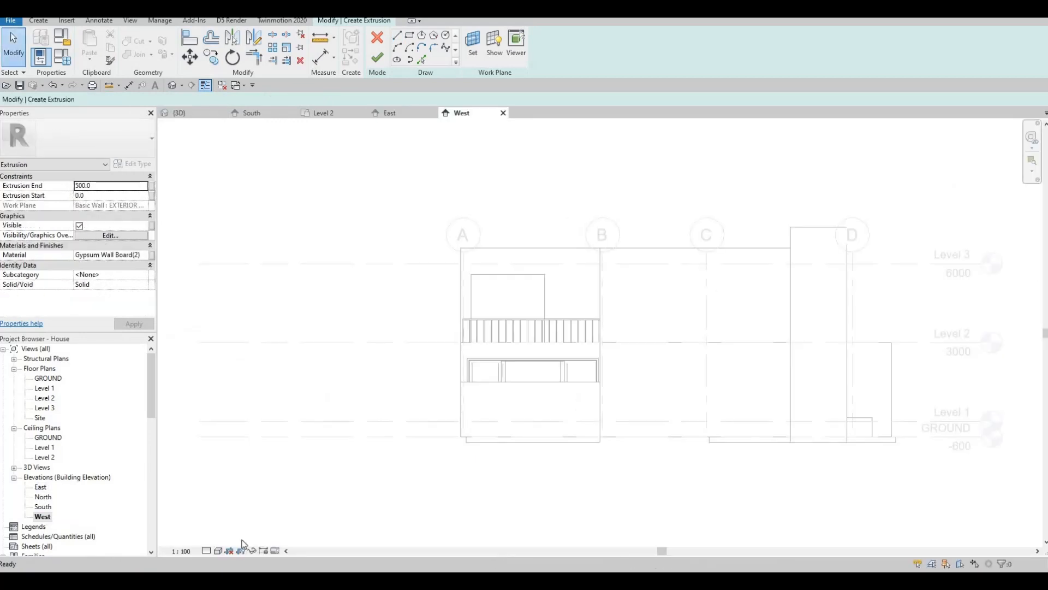
click(218, 550)
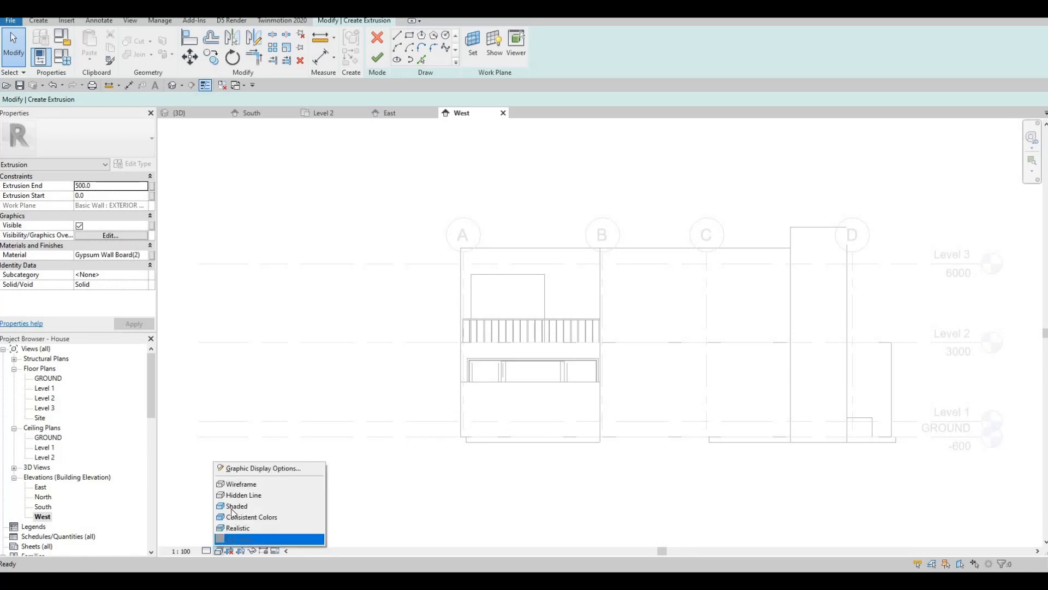
click(236, 505)
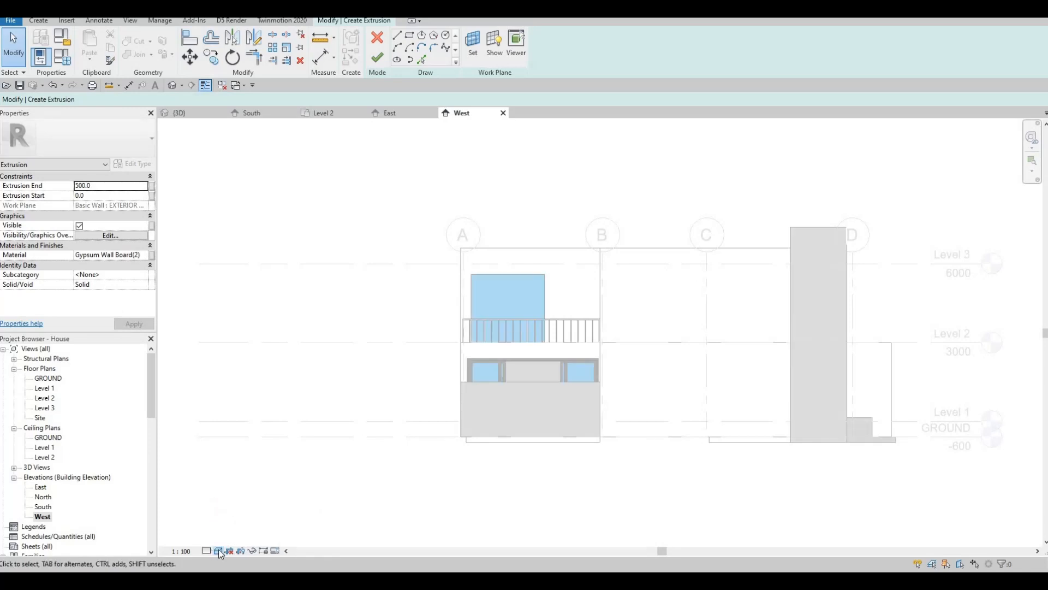
click(218, 550)
click(238, 507)
click(218, 550)
click(244, 517)
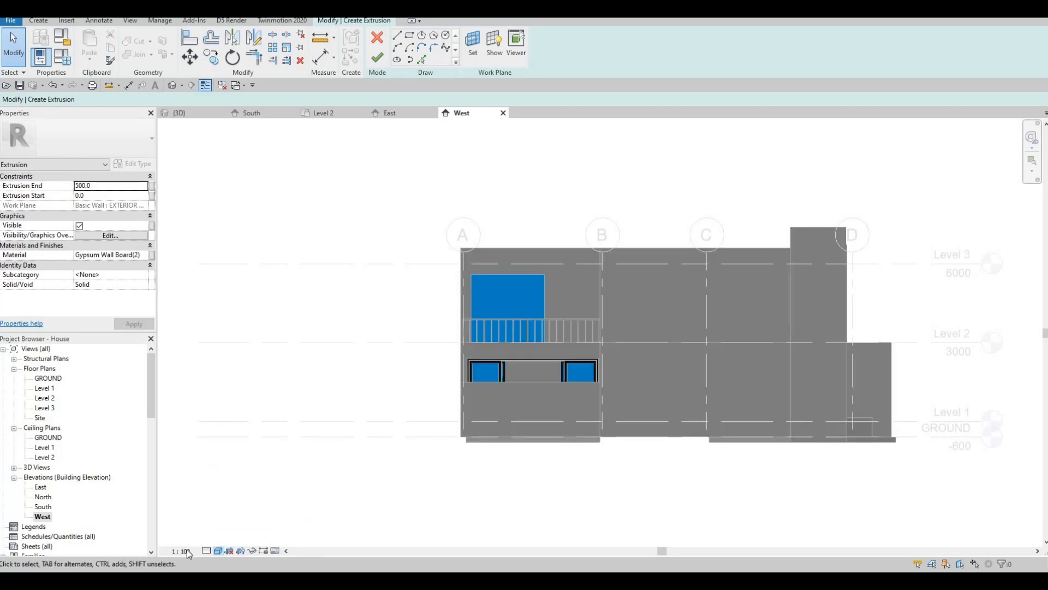
click(206, 550)
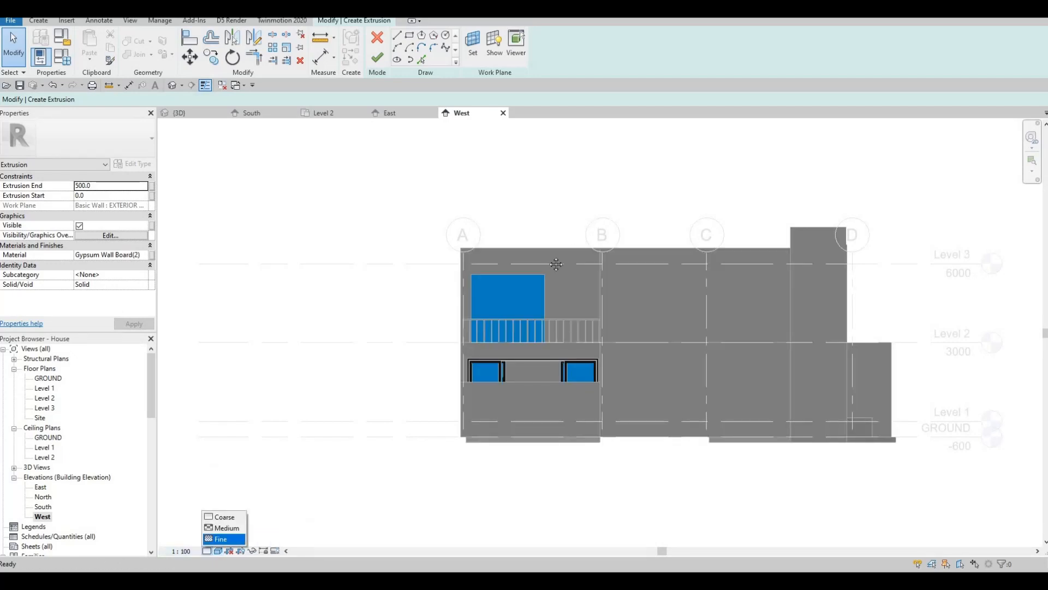
middle_drag(555, 264, 507, 298)
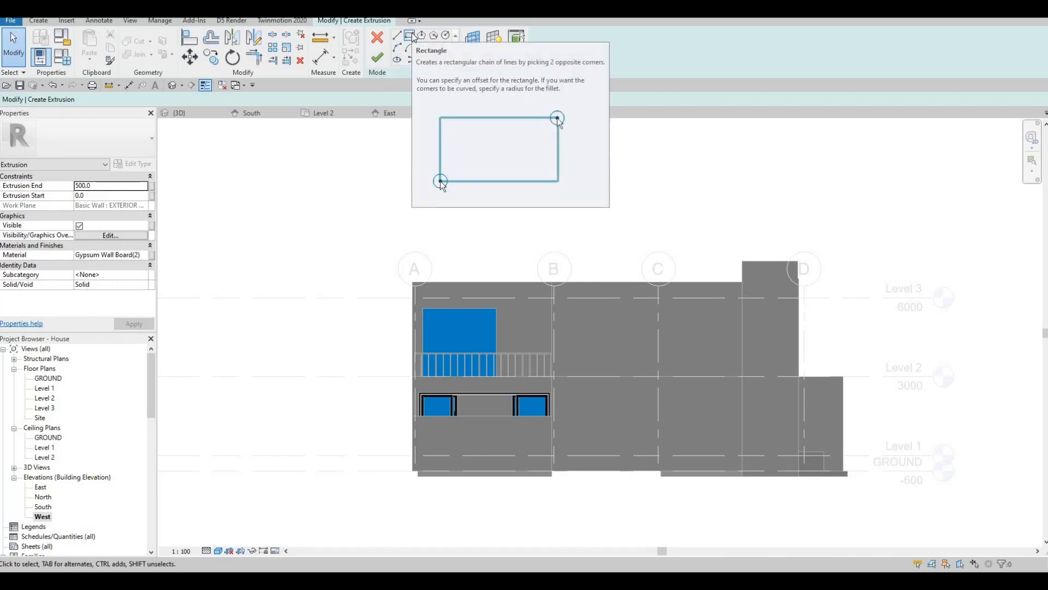
Sketch a 5000 by 500 mm horizontal rectangle on top of the parapet, from near grid B to just beyond grid A
click(413, 35)
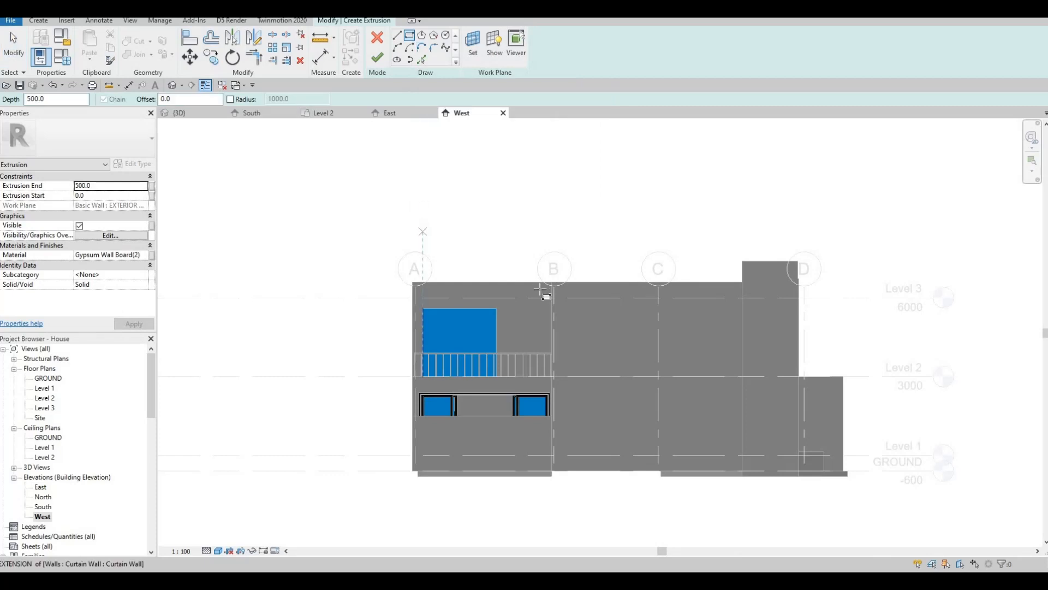
scroll(425, 230, up, 2)
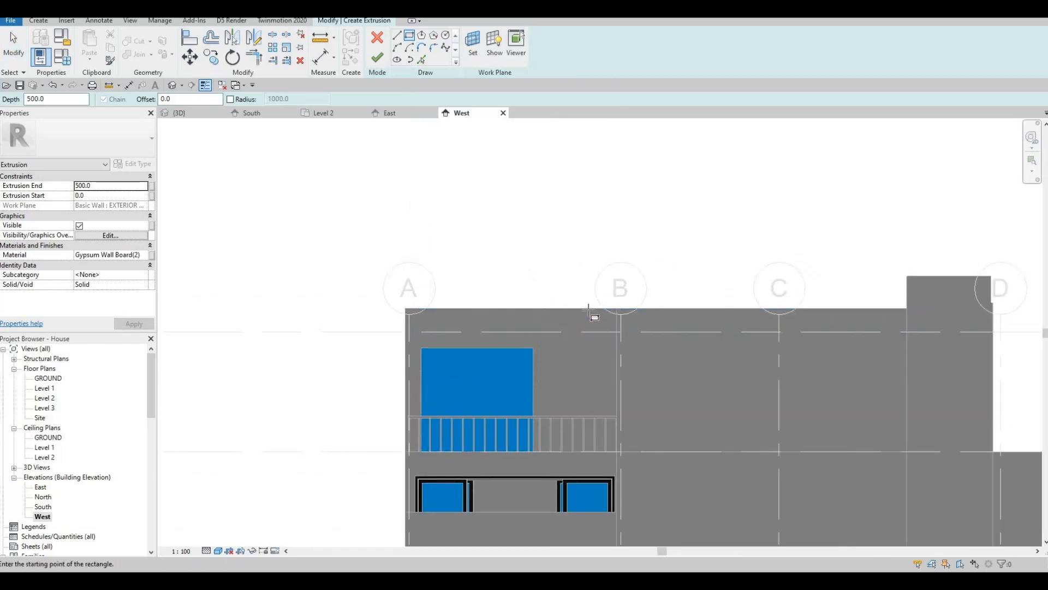
click(588, 307)
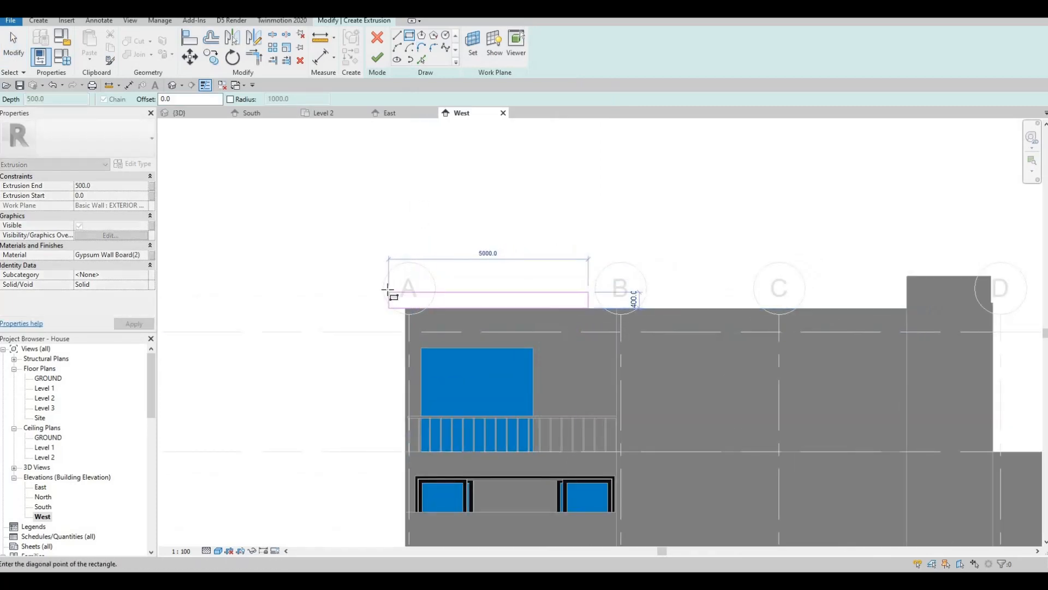
click(387, 289)
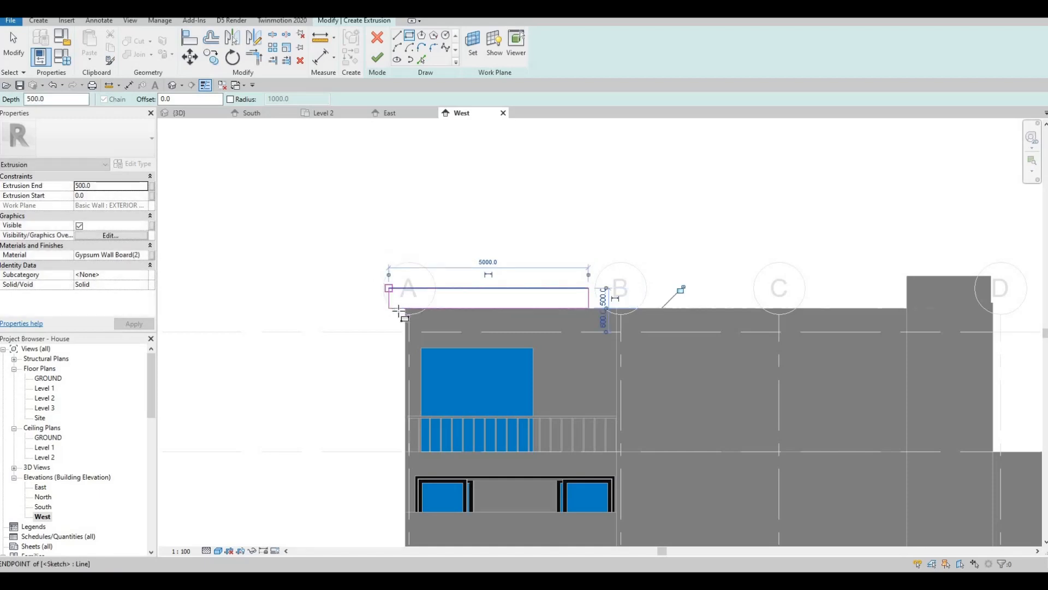
Sketch a vertical rectangle about 412 mm wide and 2488 mm high outside the wall at grid A, starting from Level 2
click(405, 451)
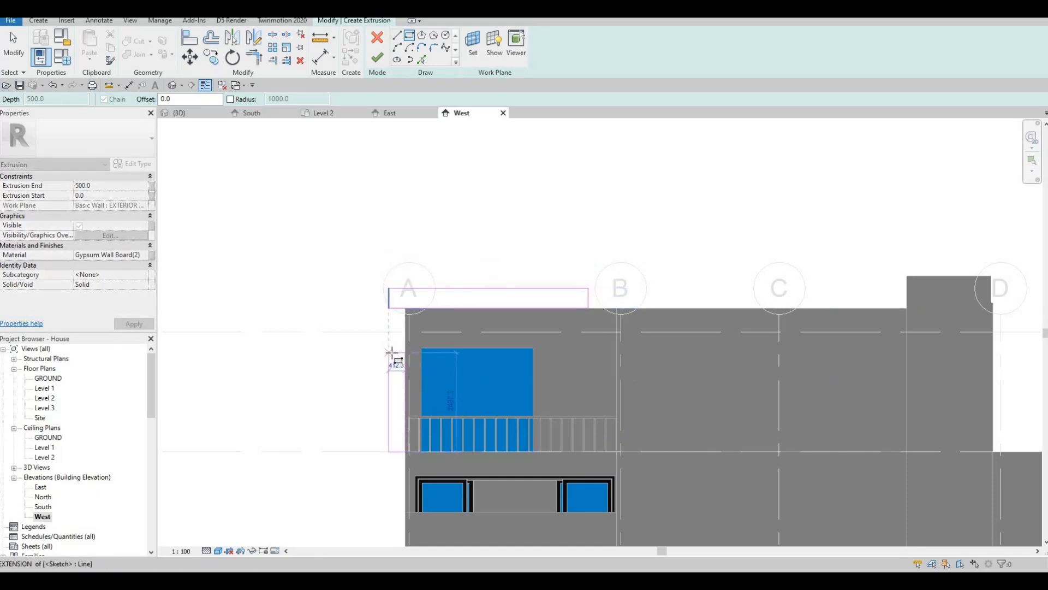
click(389, 352)
key(Escape)
key(Escape)
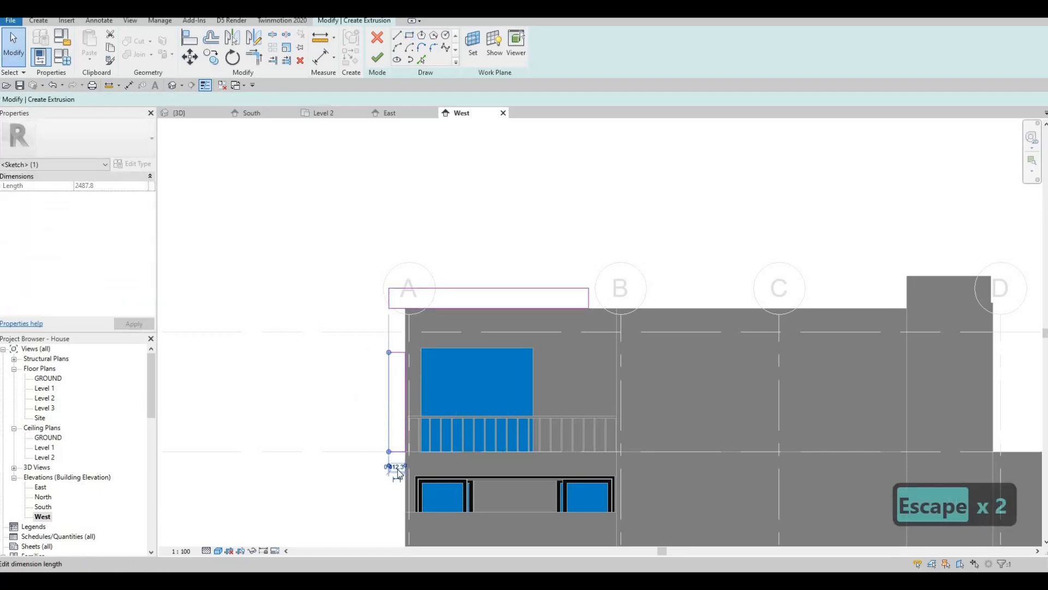
Set the vertical rectangle's width to 500 mm
scroll(398, 473, up, 3)
text(500)
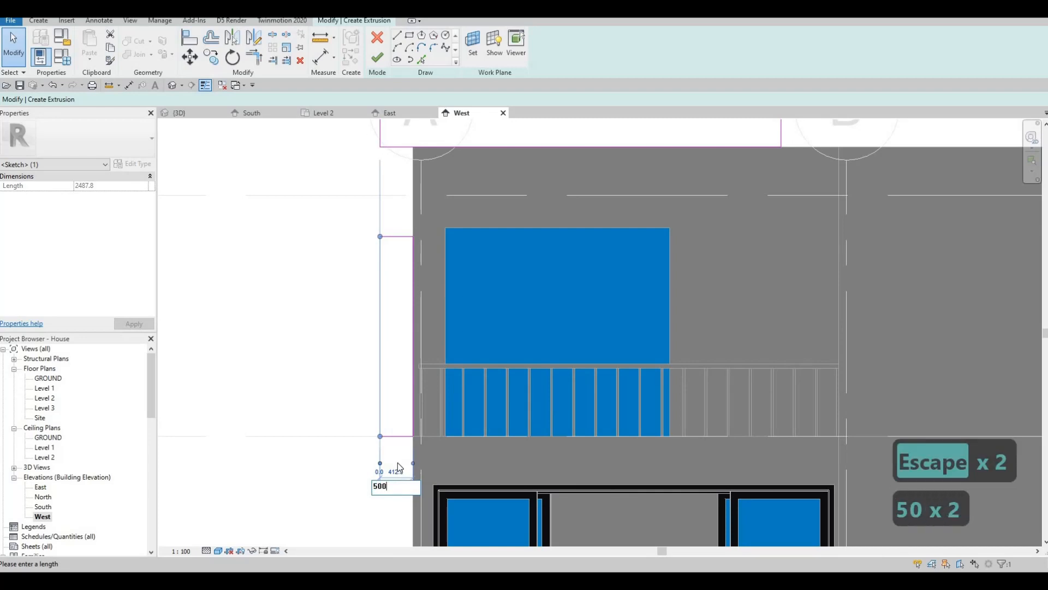
key(Return)
key(Escape)
scroll(502, 188, down, 3)
middle_drag(493, 217, 492, 215)
key(Escape)
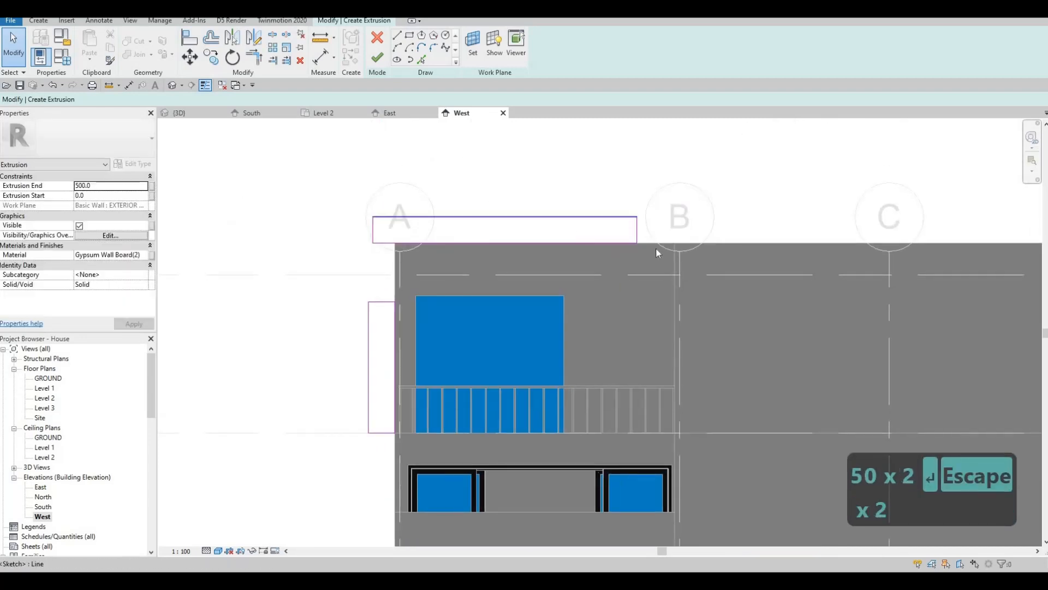
Trim the vertical rectangle's inner line and the horizontal rectangle's lower line to meet at the wall's upper corner near grid A
click(601, 217)
key(Escape)
key(Escape)
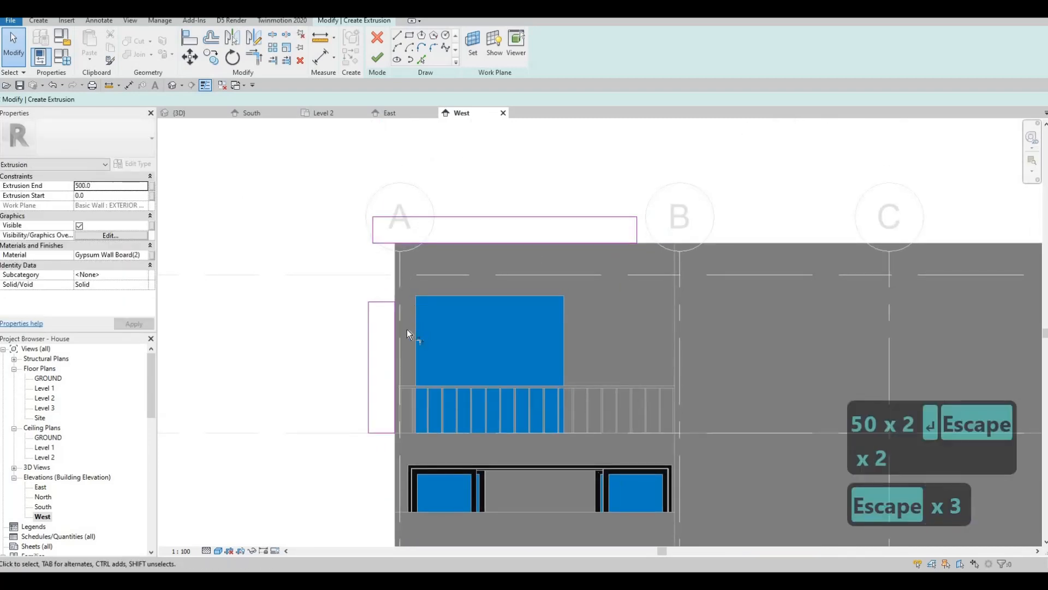
key(t)
key(r)
click(395, 315)
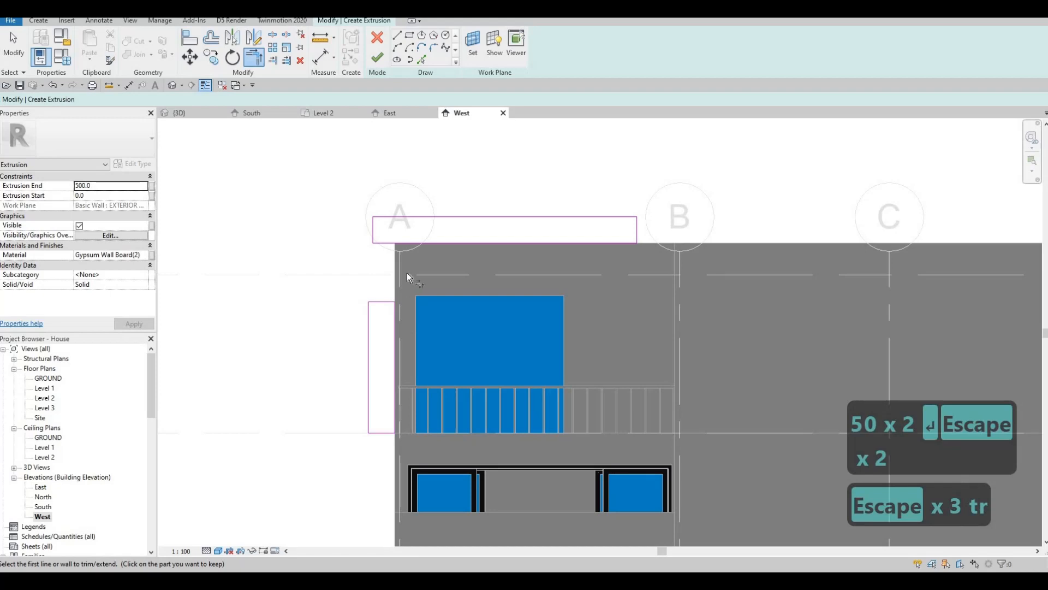
click(404, 243)
key(Escape)
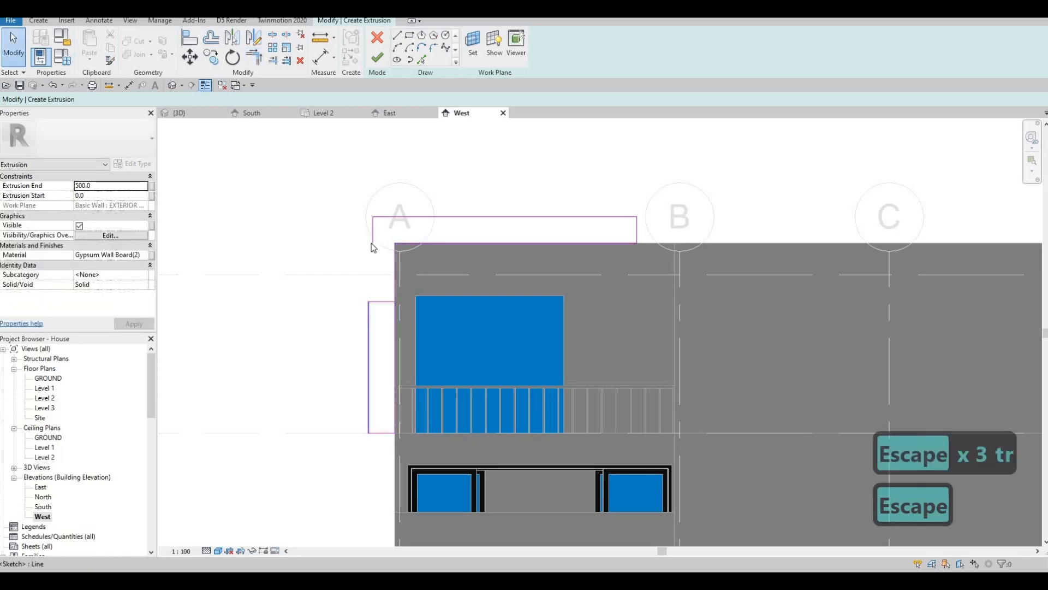
key(Escape)
Delete the short 500 mm lines at the grid A end of the horizontal rectangle and on top of the vertical rectangle
click(372, 242)
key(Delete)
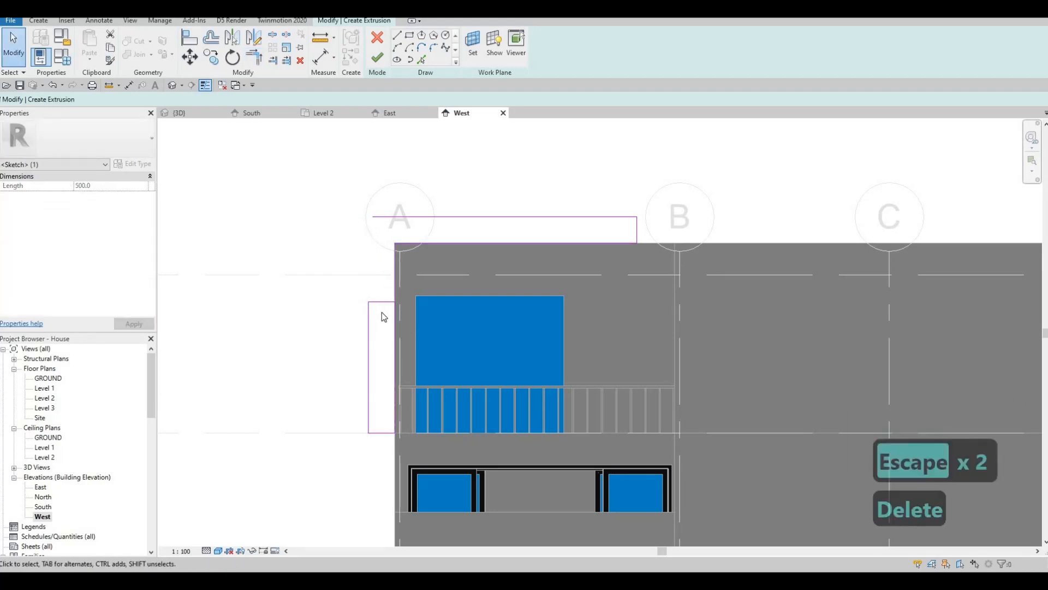
click(382, 303)
key(Delete)
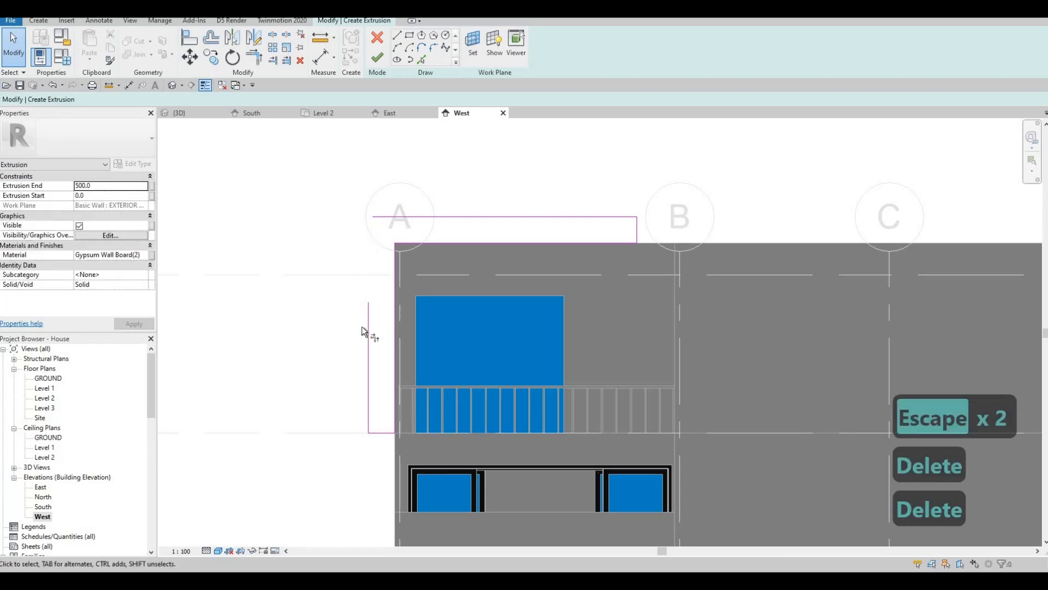
Extend the outer vertical line and the upper horizontal line into a corner, and finish the L-shaped frame as a 500 mm extrusion
key(t)
key(r)
click(369, 321)
click(393, 219)
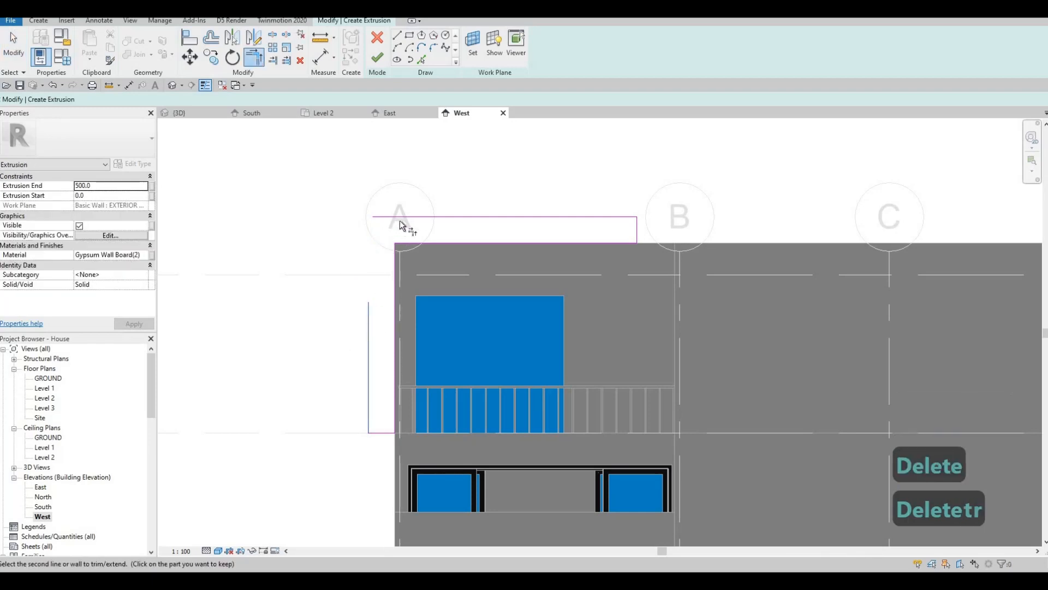
click(376, 56)
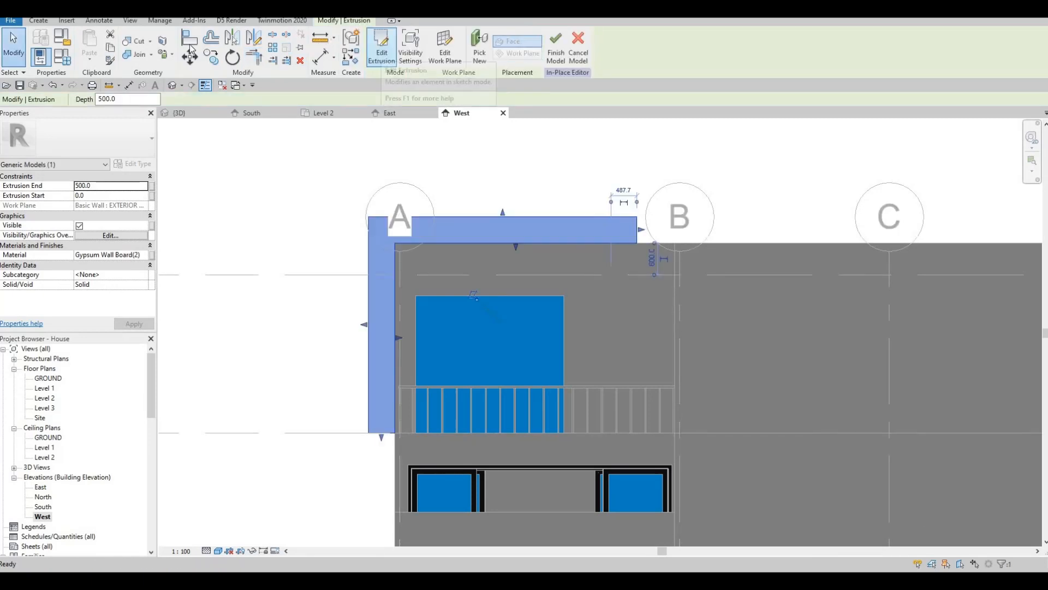
In the 3D view, deepen the L-shaped frame by pulling its building-side face back over the roof, to an extrusion start of about -568 mm
click(38, 21)
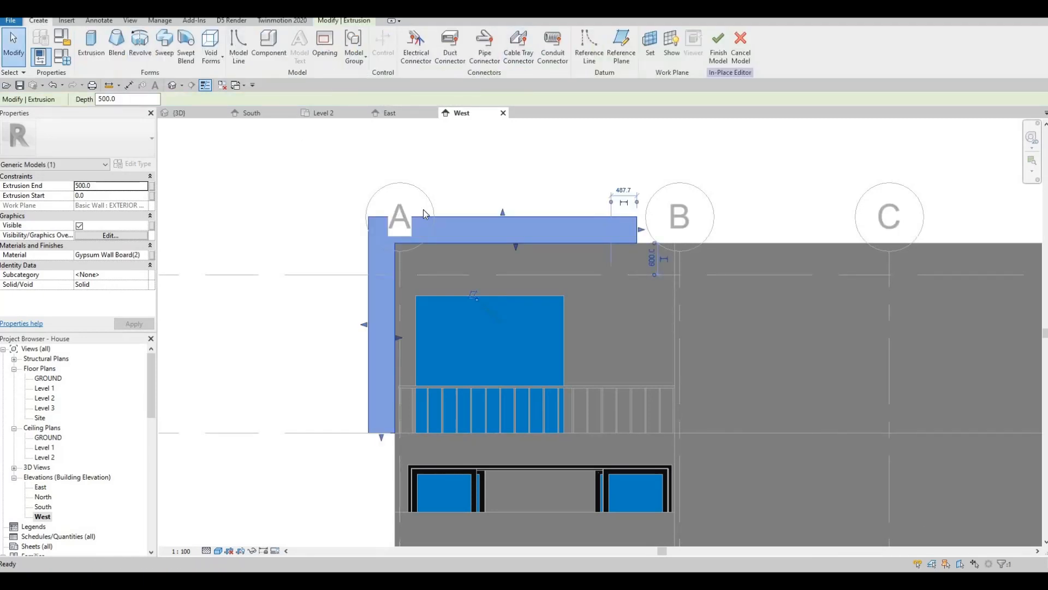
click(197, 113)
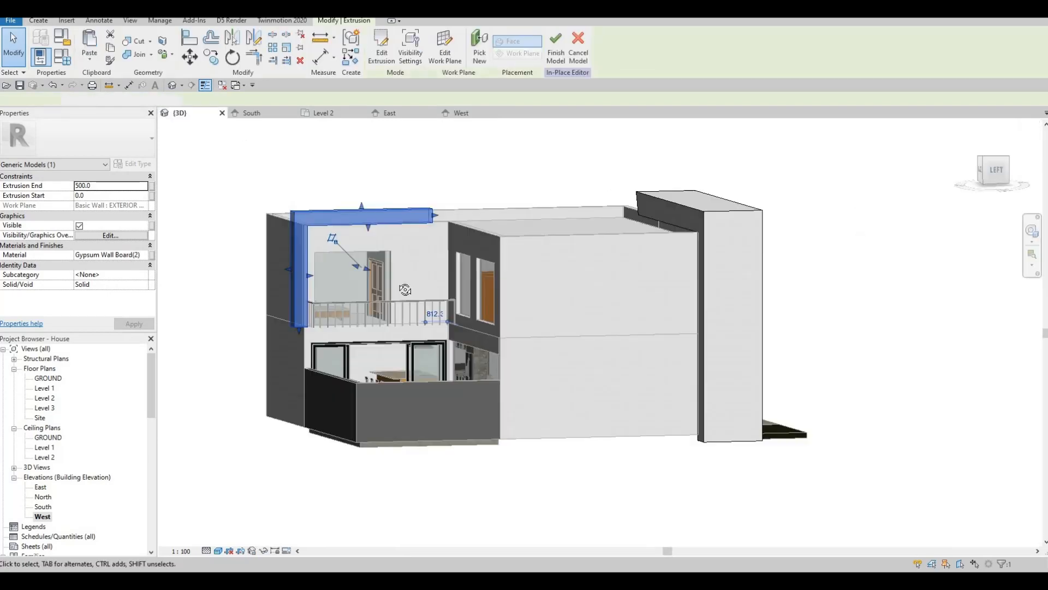
shift+middle_drag(408, 200, 419, 216)
key(Escape)
scroll(414, 261, up, 2)
scroll(364, 297, up, 2)
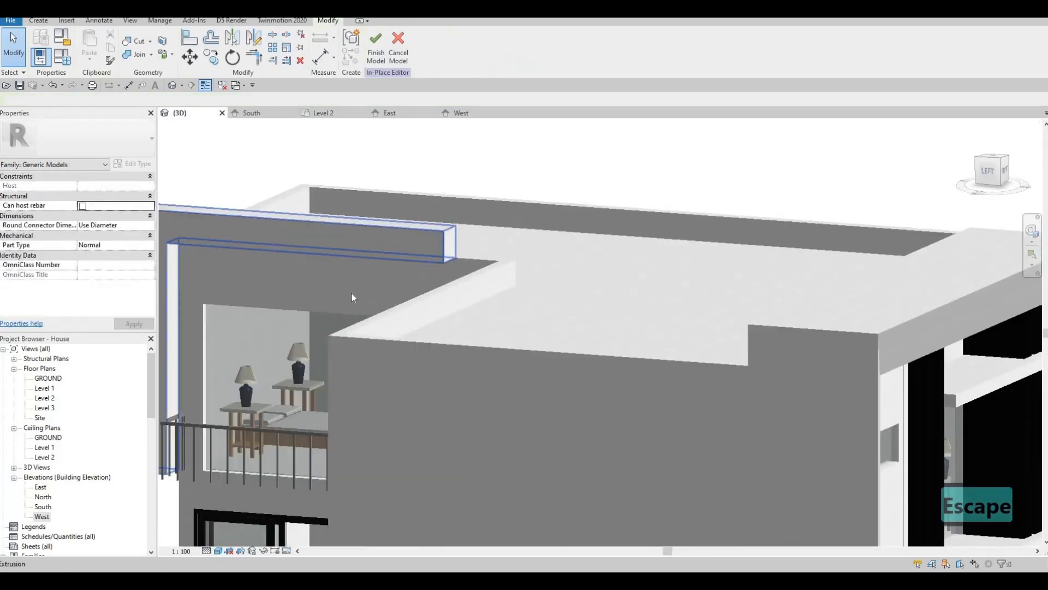
shift+middle_drag(351, 292, 290, 238)
scroll(357, 282, down, 3)
click(298, 264)
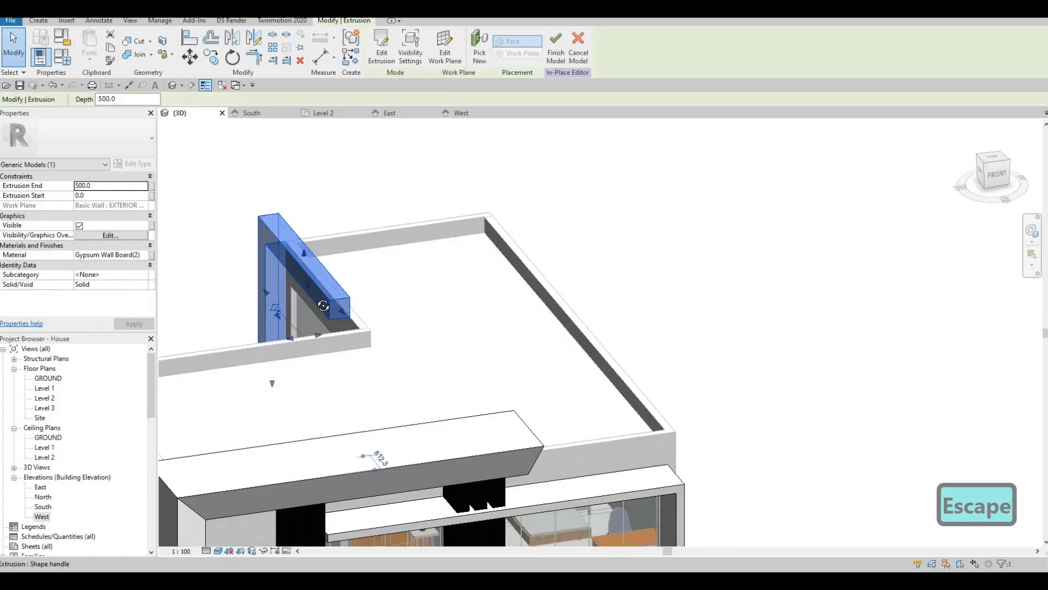
shift+middle_drag(302, 321, 327, 334)
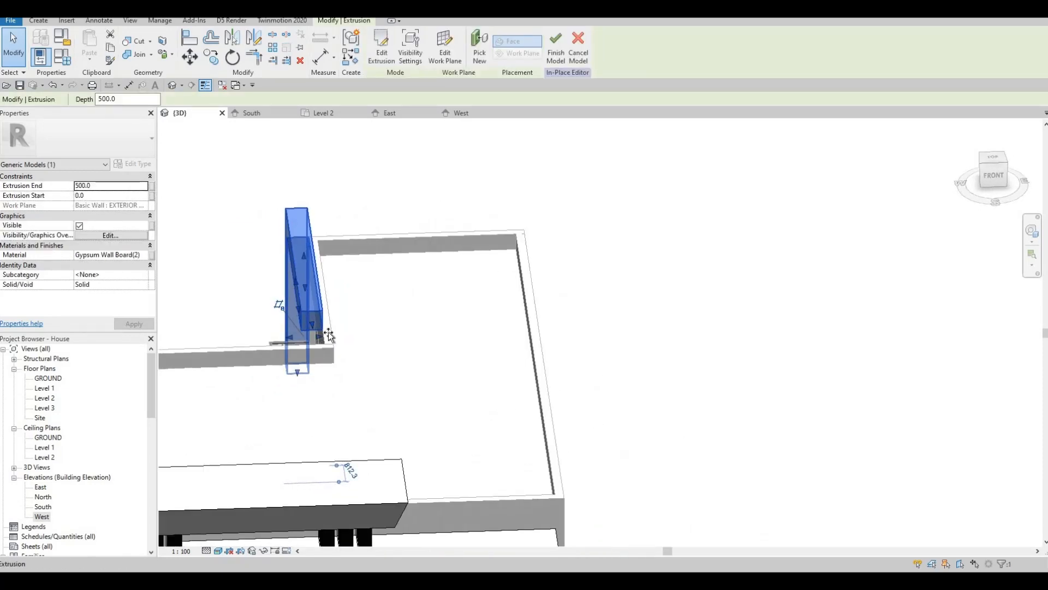
drag(340, 335, 342, 337)
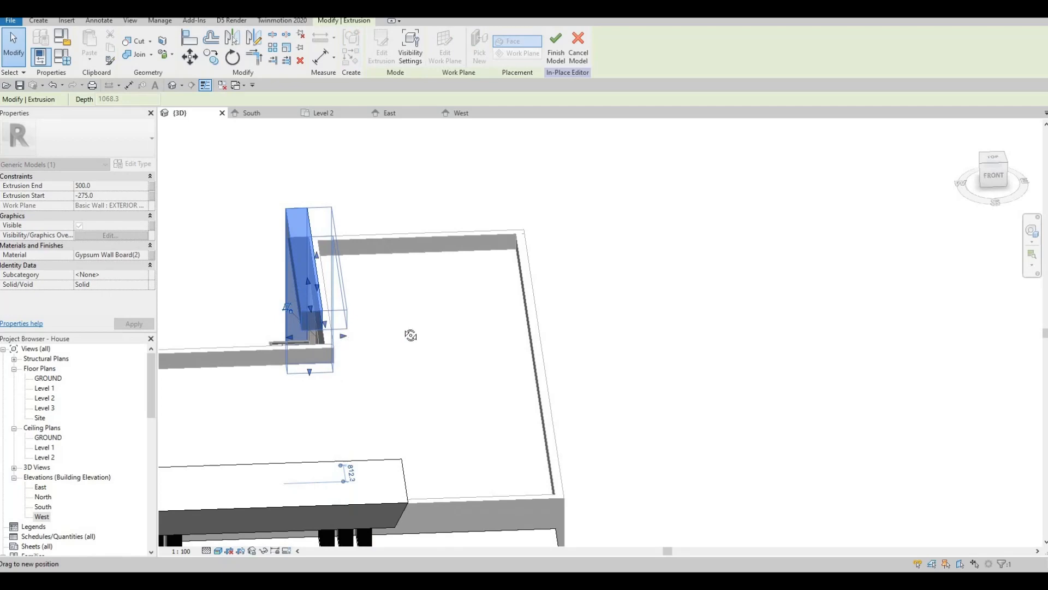
key(Escape)
Stretch the frame's vertical leg down to the base of the exterior wall
shift+middle_drag(482, 297, 453, 251)
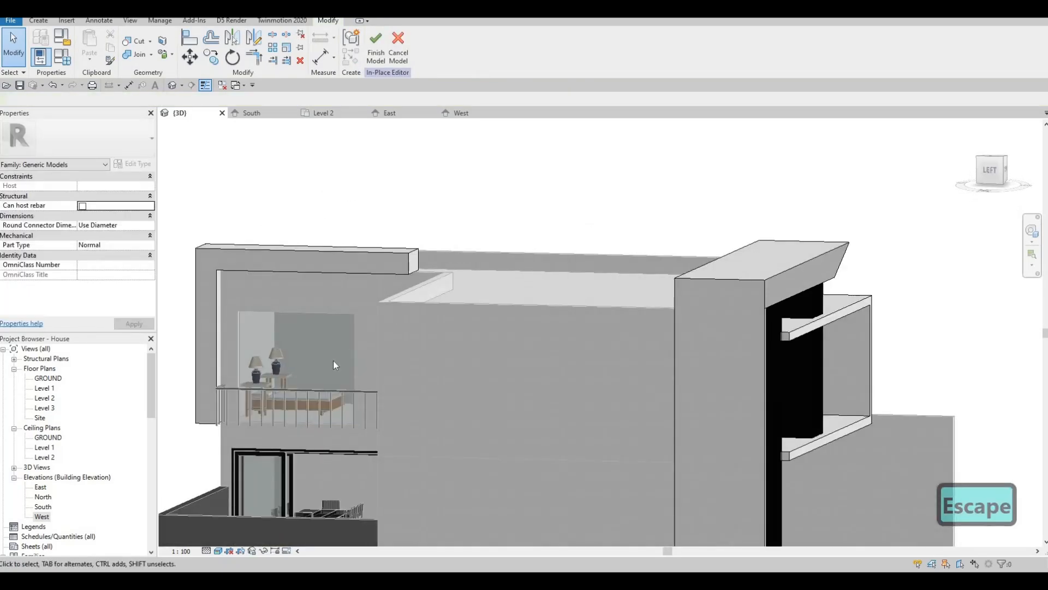
shift+middle_drag(501, 179, 342, 178)
click(343, 183)
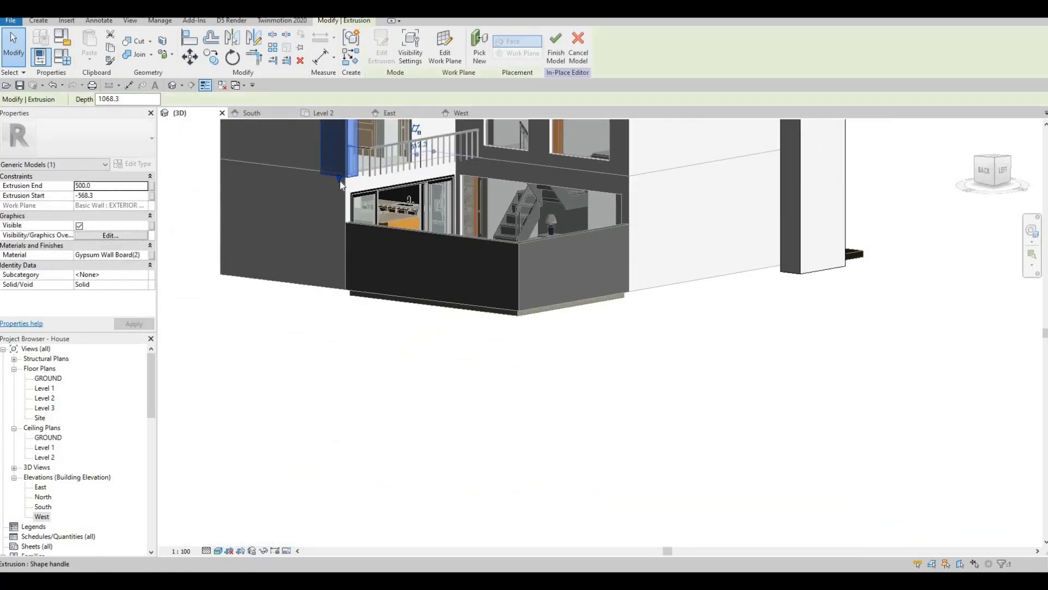
drag(340, 294, 340, 295)
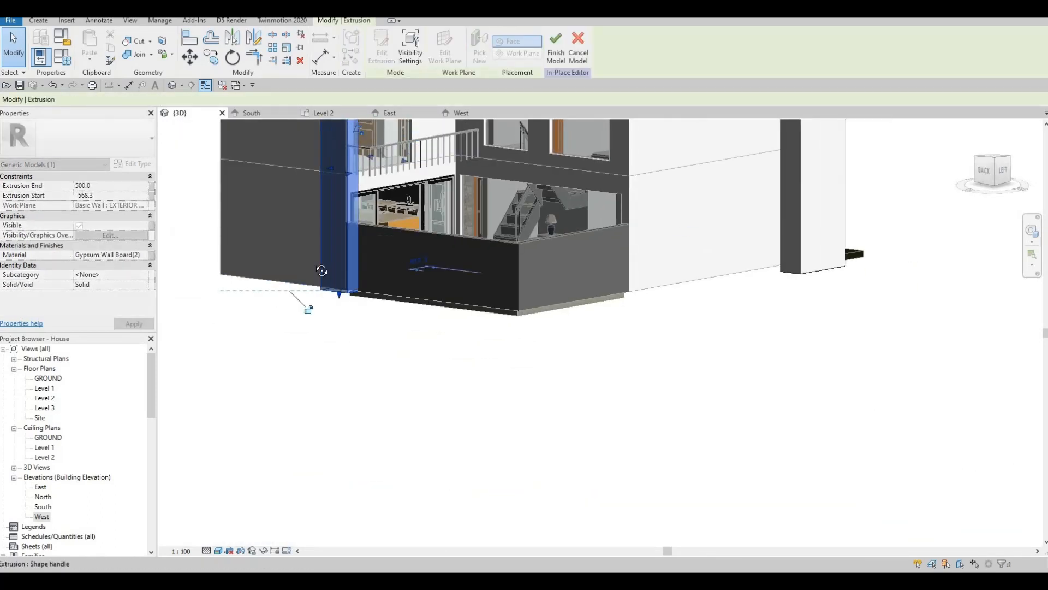
shift+middle_drag(297, 269, 300, 263)
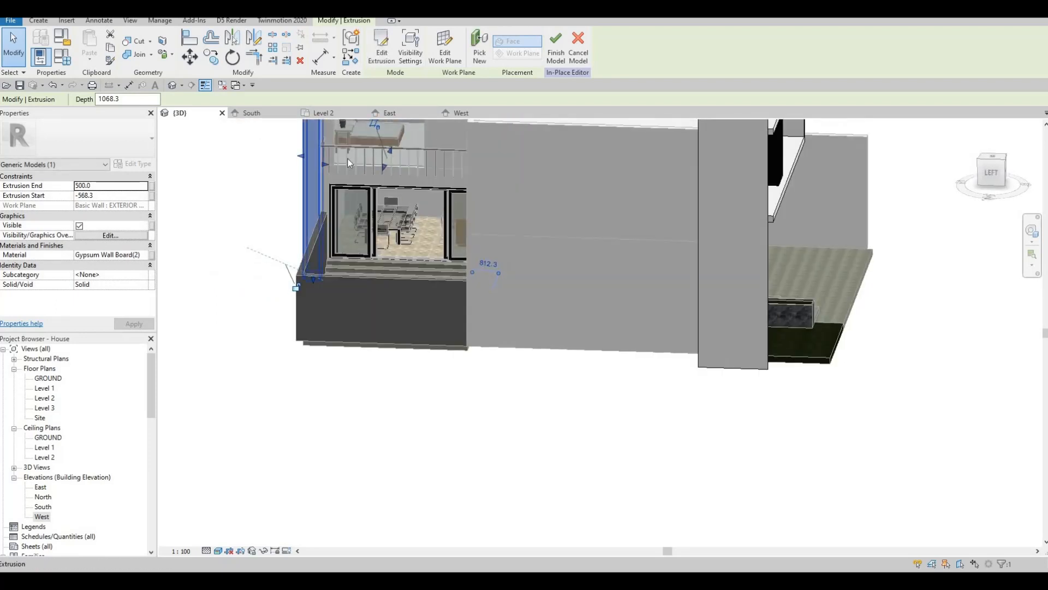
Lengthen the free end of the frame's horizontal beam slightly towards grid B
middle_drag(355, 288, 360, 378)
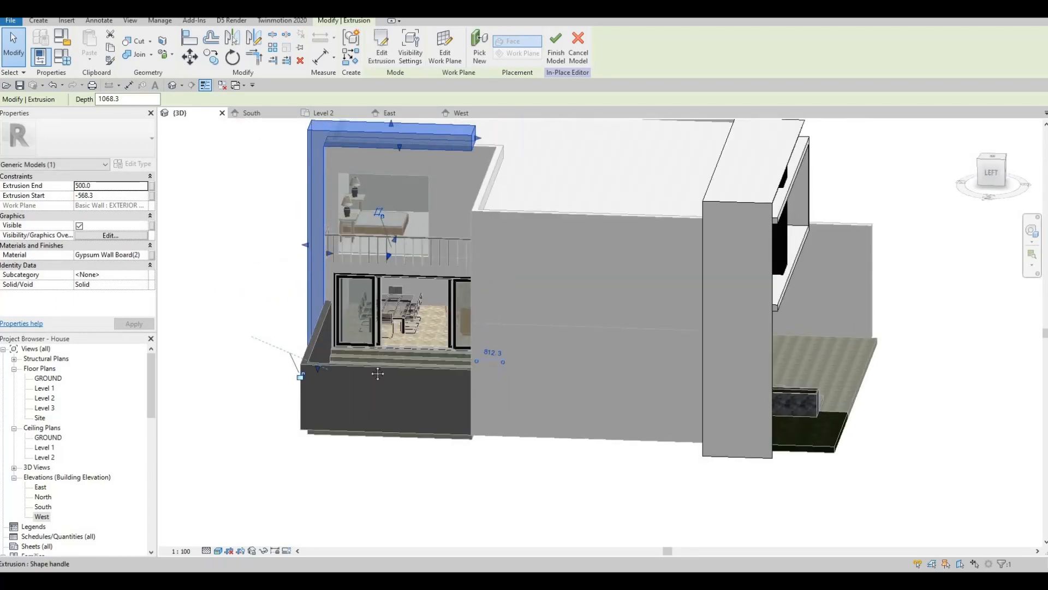
middle_drag(463, 132, 462, 196)
scroll(462, 195, up, 3)
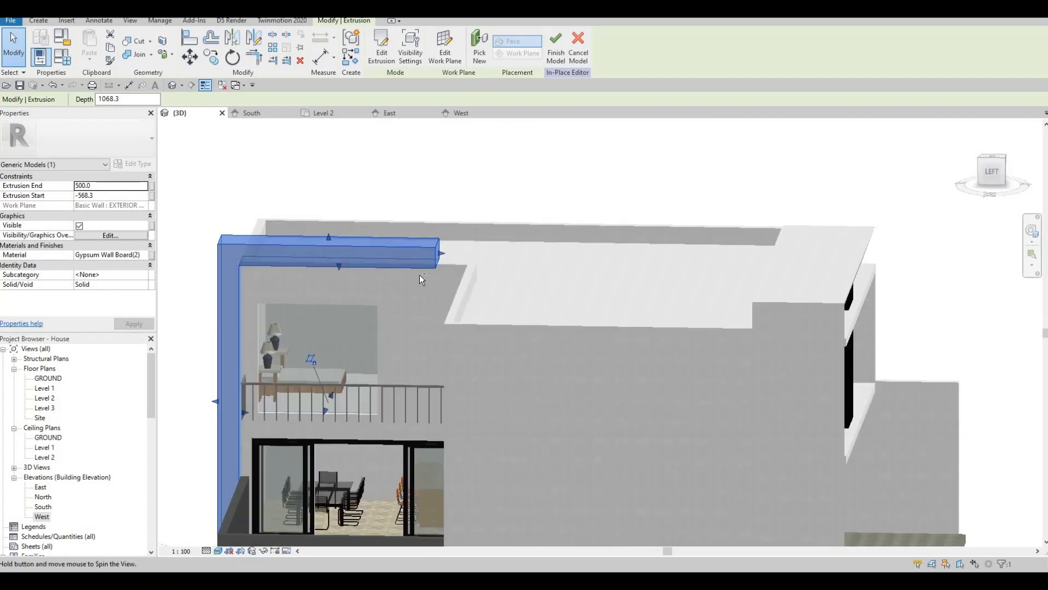
drag(444, 255, 447, 258)
shift+middle_drag(465, 243, 372, 227)
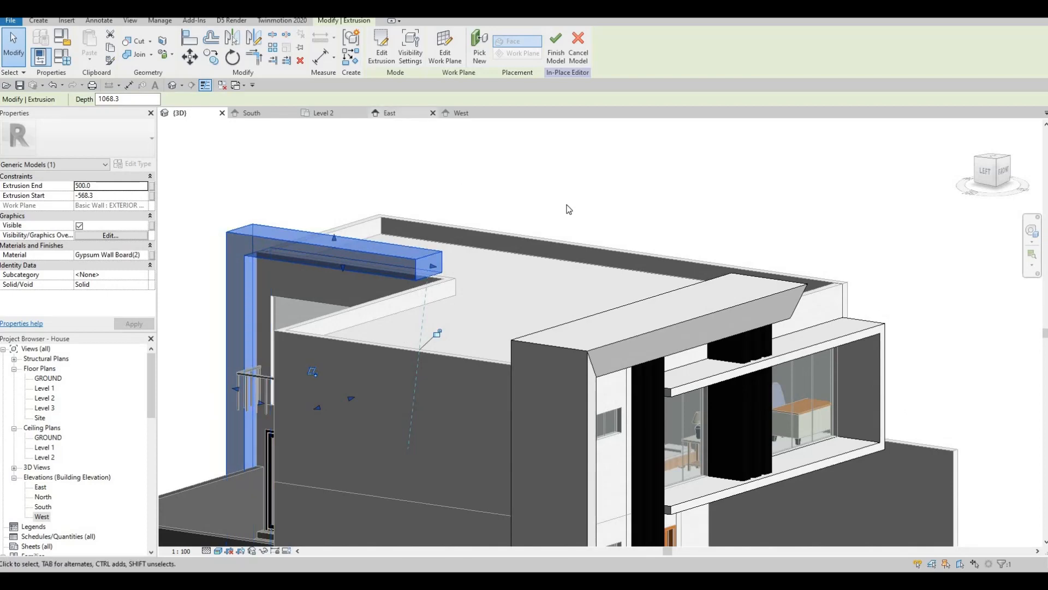
shift+middle_drag(527, 348, 384, 343)
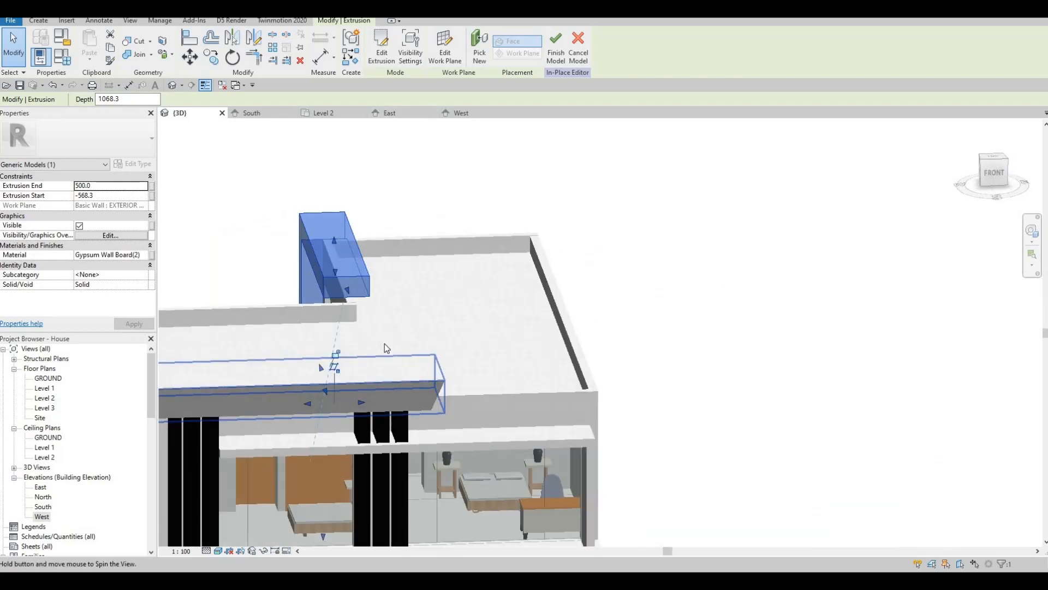
middle_drag(550, 307, 883, 297)
shift+middle_drag(462, 136, 694, 137)
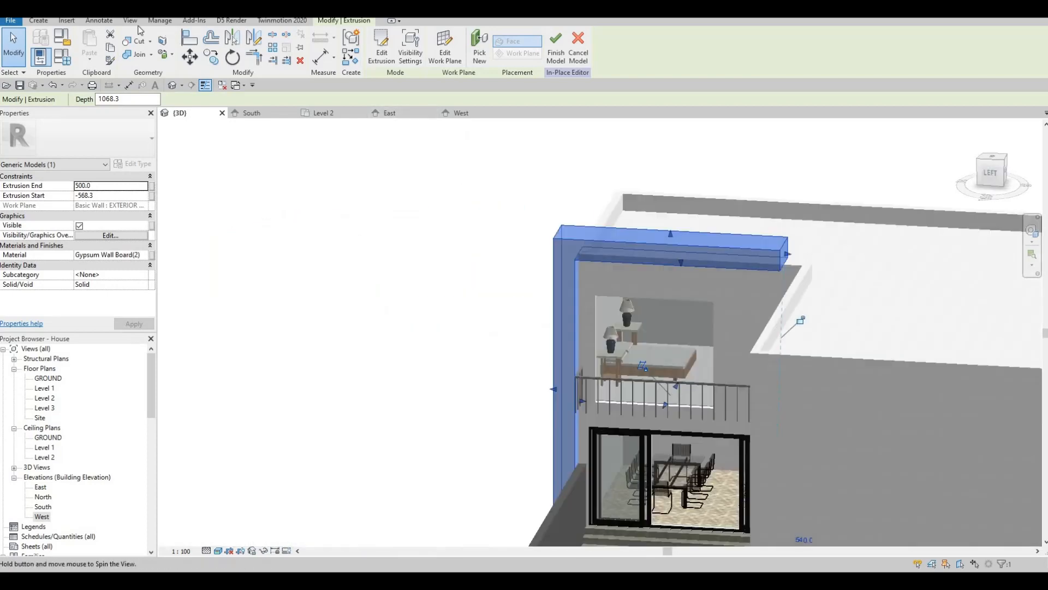
Start a void sweep and pick the frame's upper and outer vertical front edges as its path
click(38, 21)
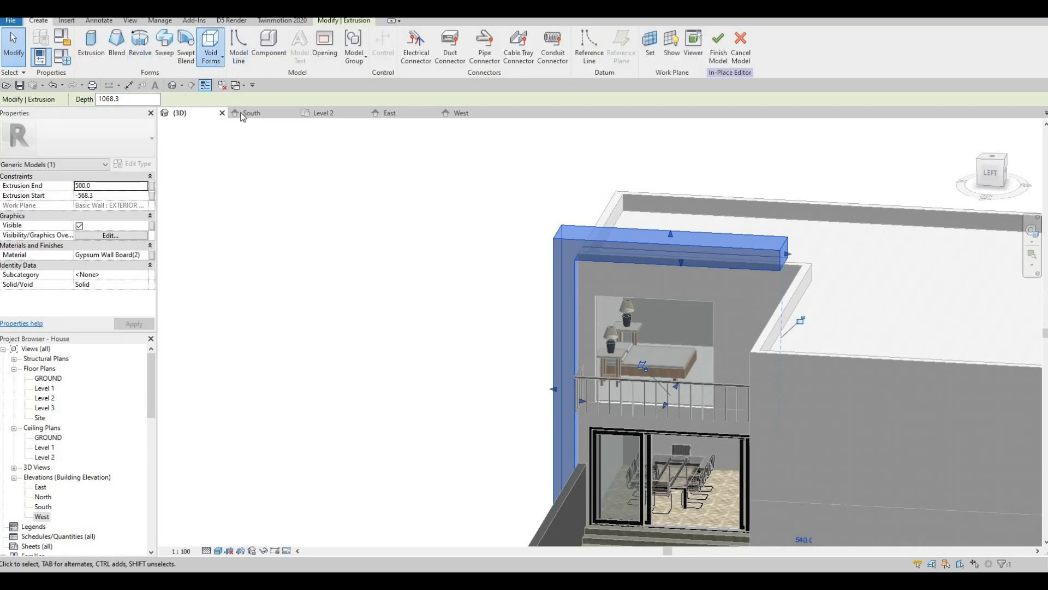
click(211, 48)
click(240, 143)
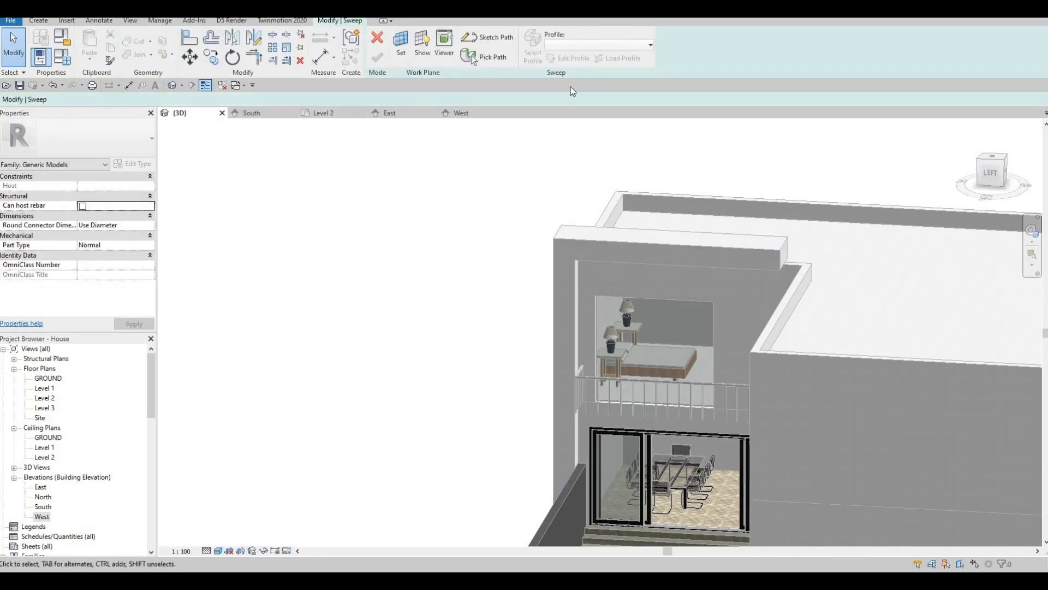
click(474, 57)
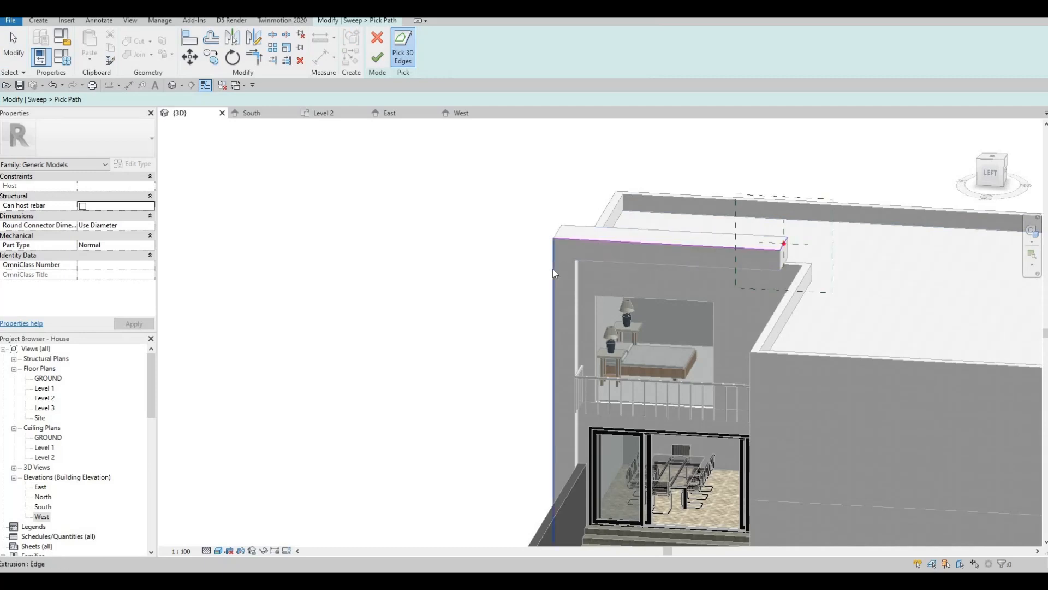
click(706, 238)
shift+middle_drag(706, 238, 807, 230)
scroll(808, 230, up, 5)
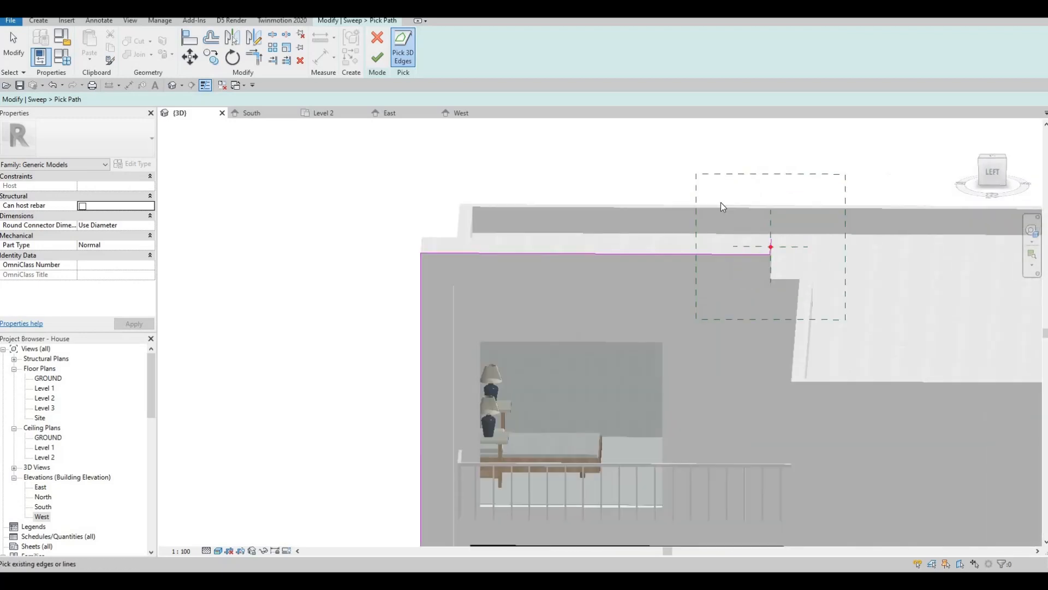
click(377, 57)
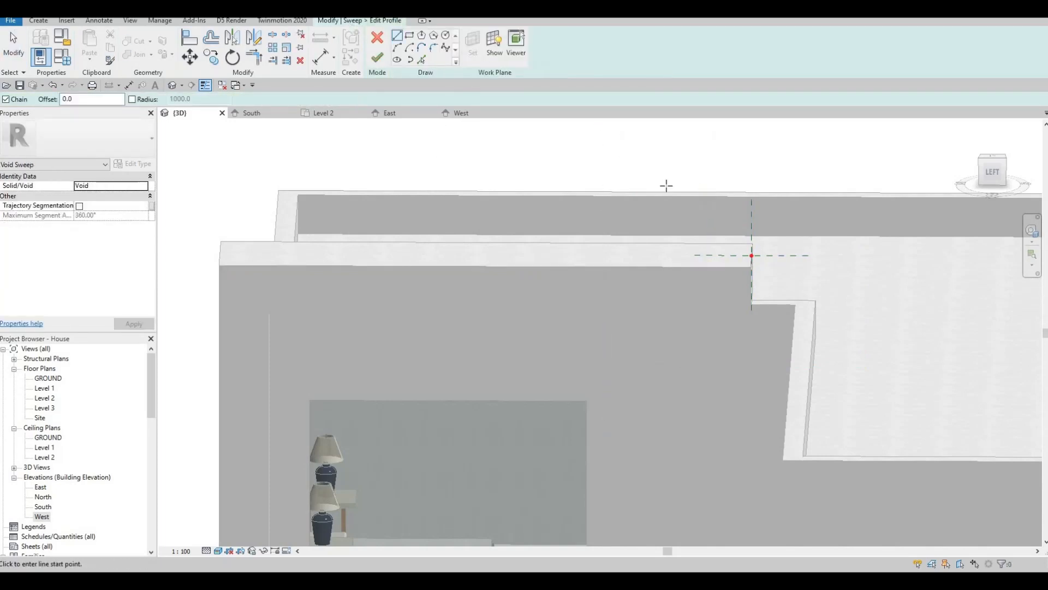
In the West elevation, sketch a triangular sweep profile at the beam's free end, with a sloped side about 547 mm long meeting the parapet top
shift+middle_drag(814, 222, 814, 222)
shift+middle_drag(774, 261, 525, 136)
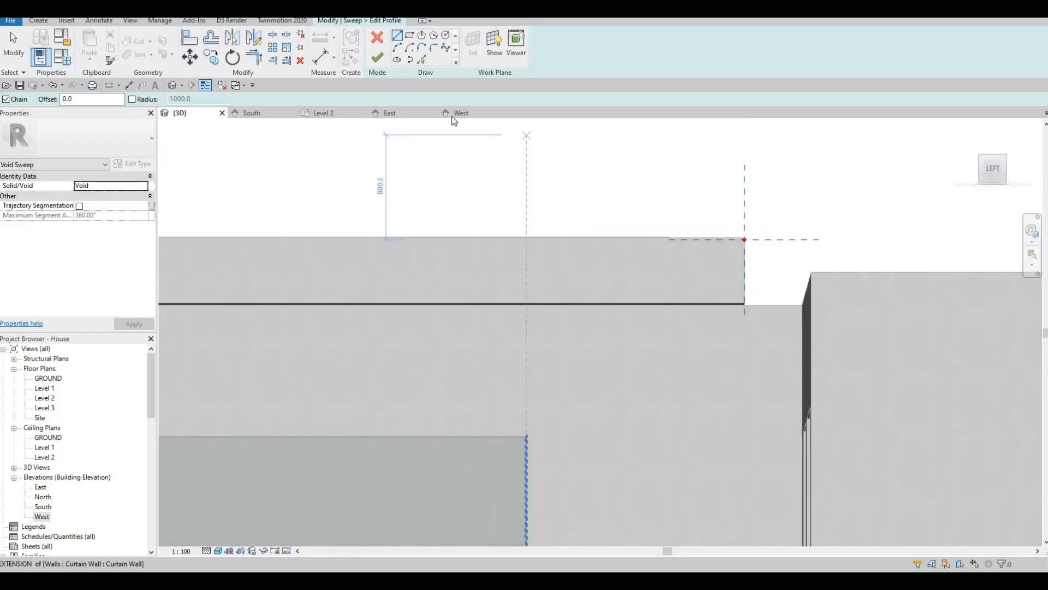
click(395, 113)
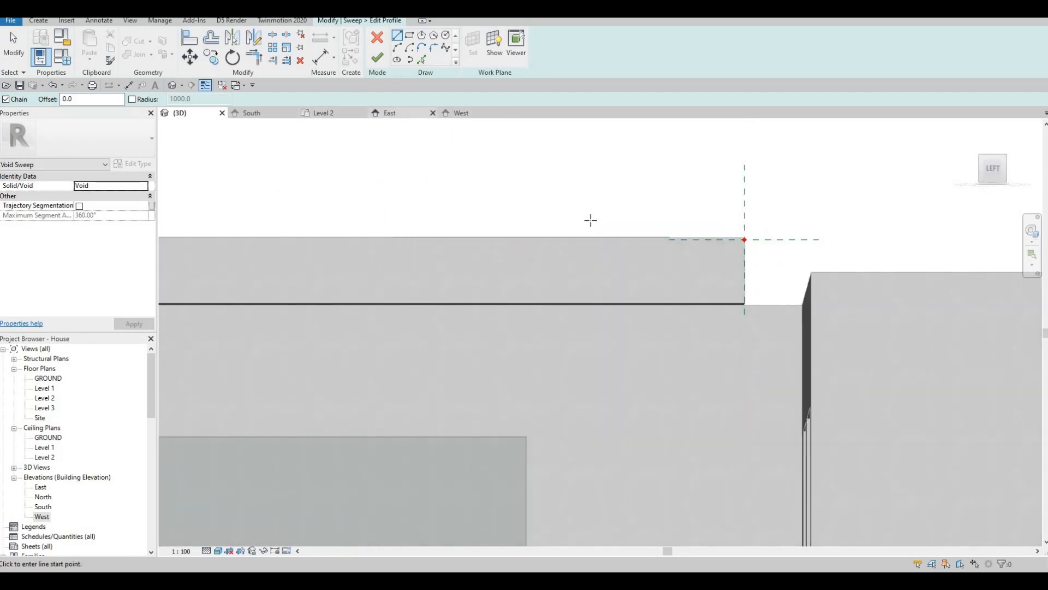
key(ctrl+Tab)
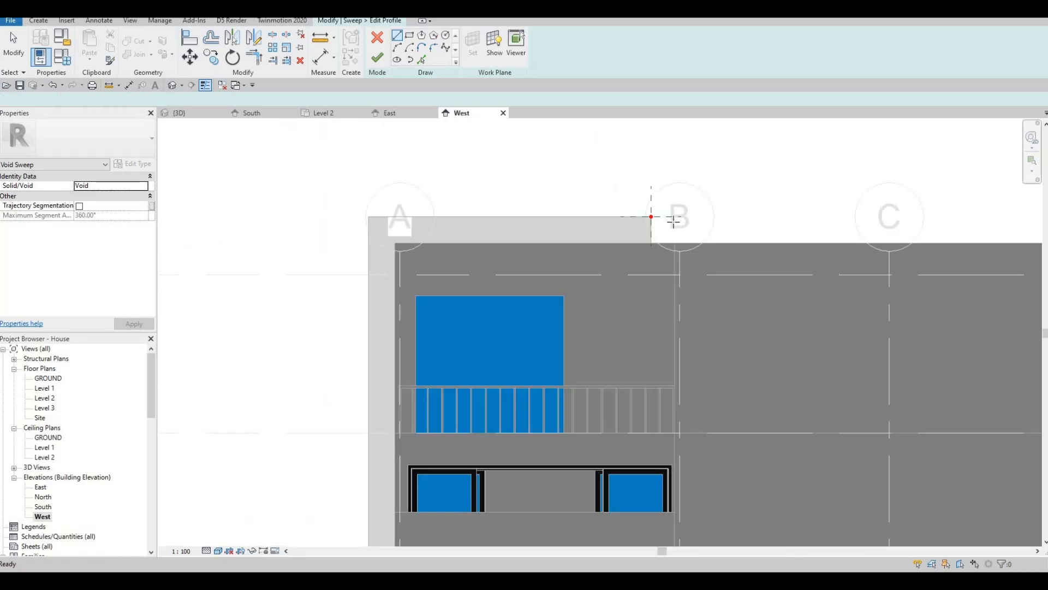
scroll(615, 206, up, 5)
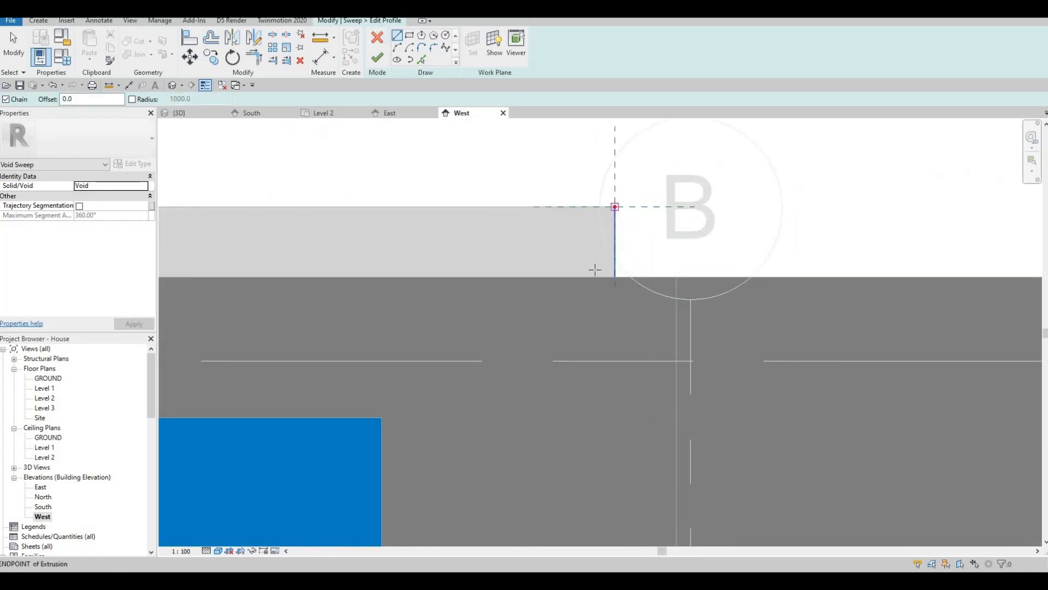
click(615, 206)
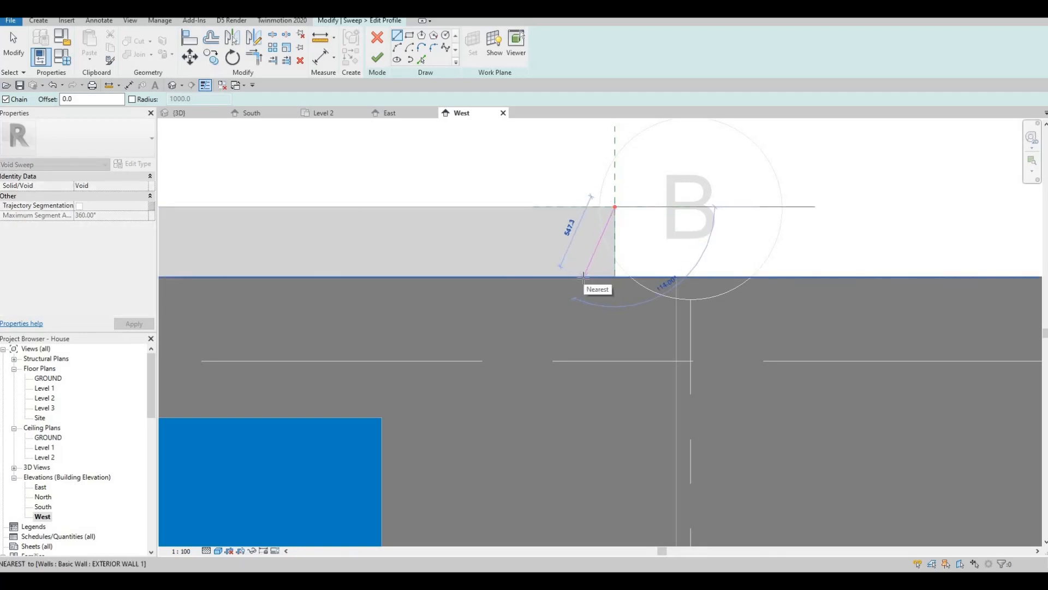
click(584, 276)
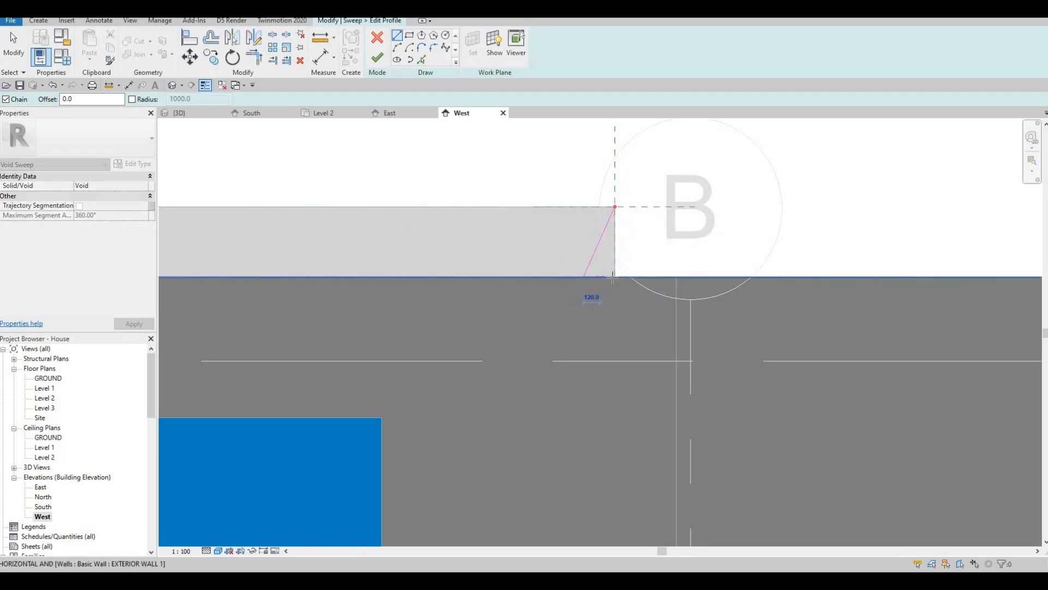
click(616, 214)
click(615, 207)
key(Escape)
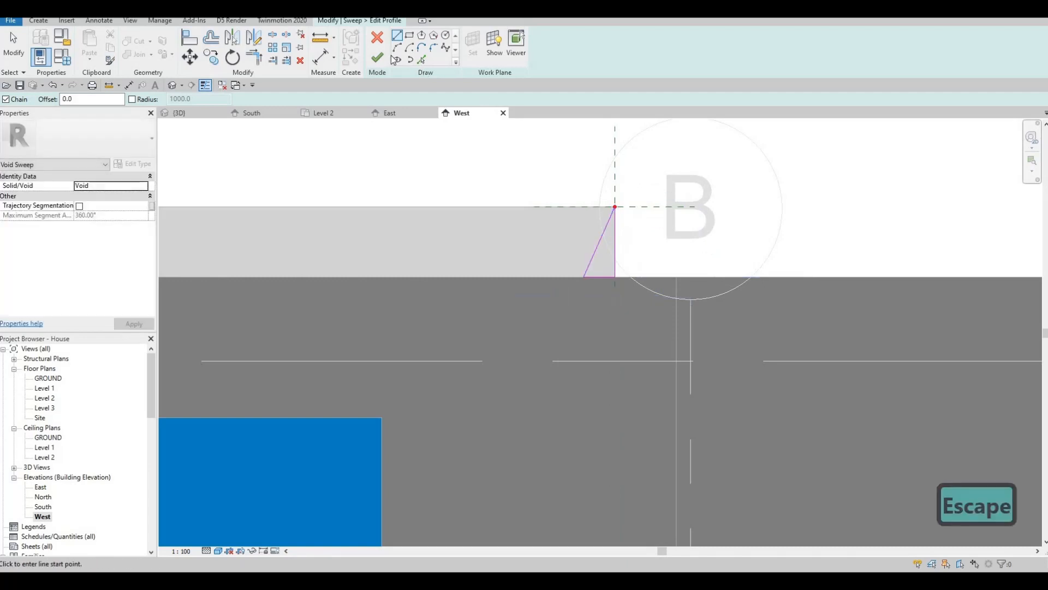
click(375, 62)
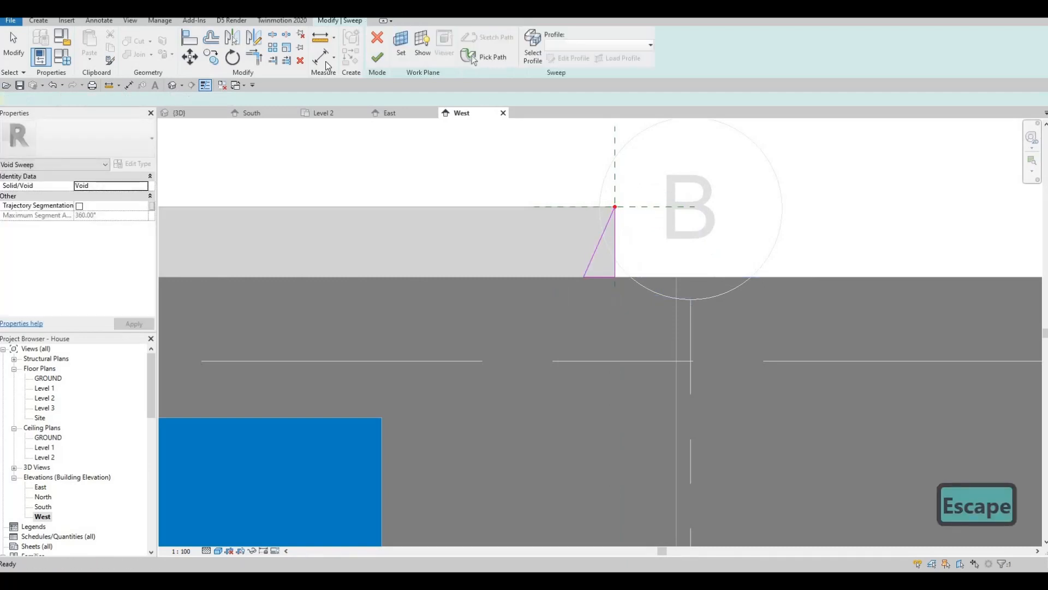
Complete the void sweep, cut it from the rear balcony frame and finish the in-place model
click(350, 22)
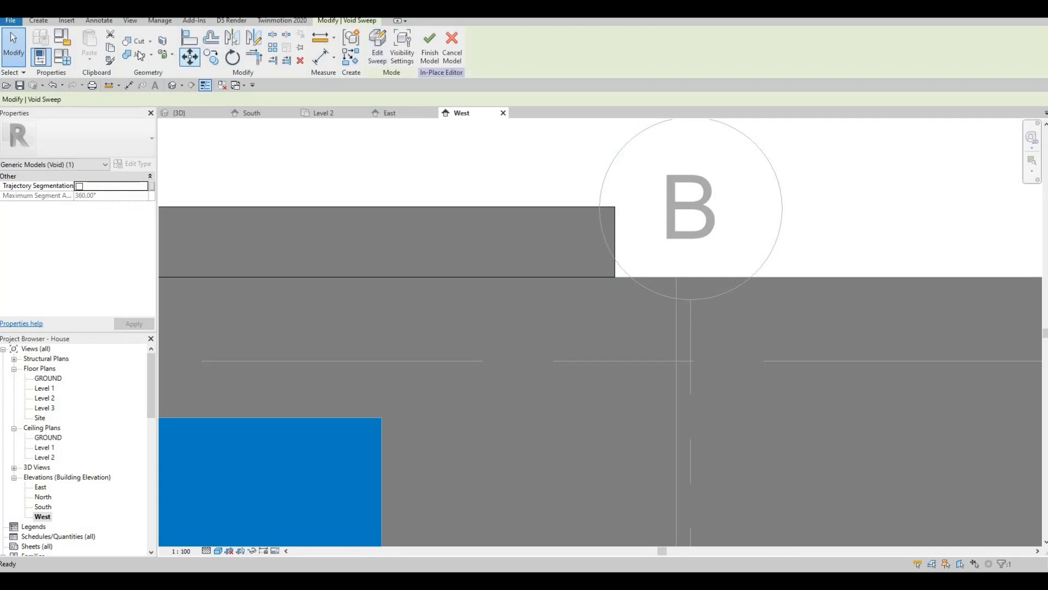
click(137, 44)
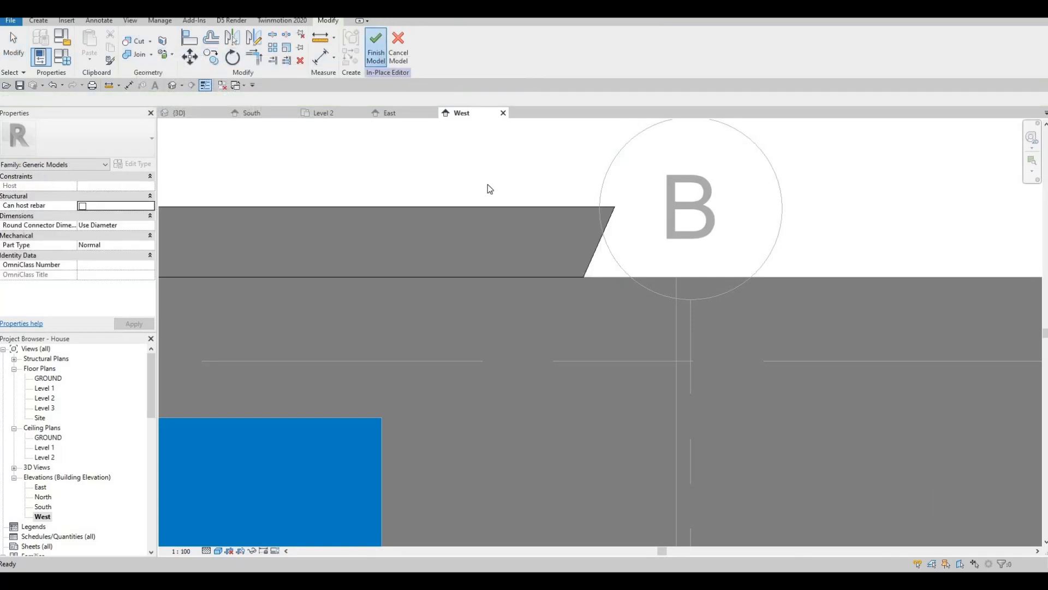
scroll(473, 210, down, 5)
middle_drag(250, 137, 266, 172)
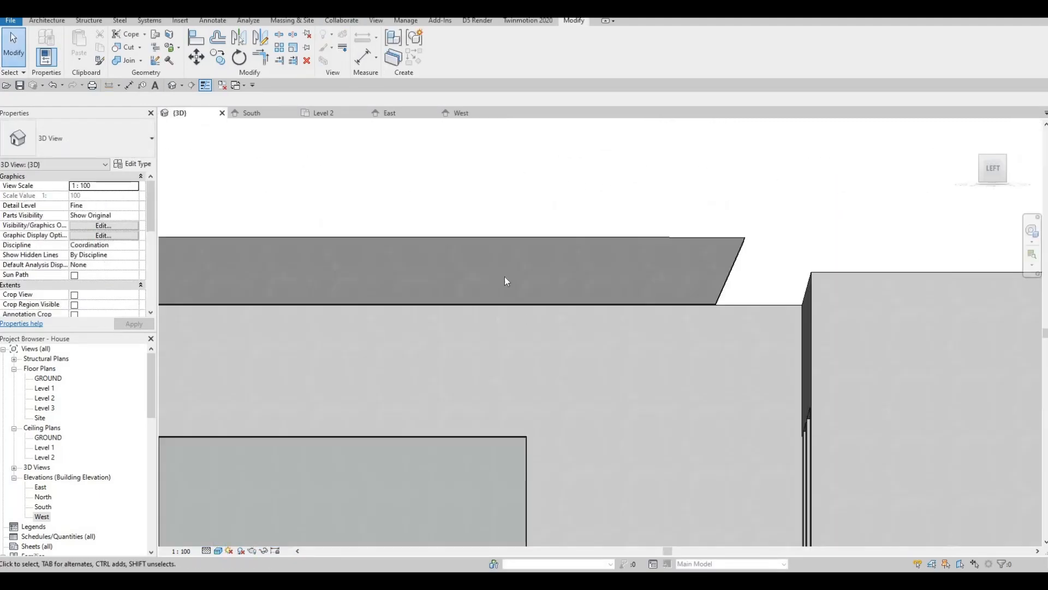
Delete the rear balcony's 900mm Rectangular railing in the 3D view
shift+middle_drag(477, 250, 507, 336)
scroll(493, 286, down, 4)
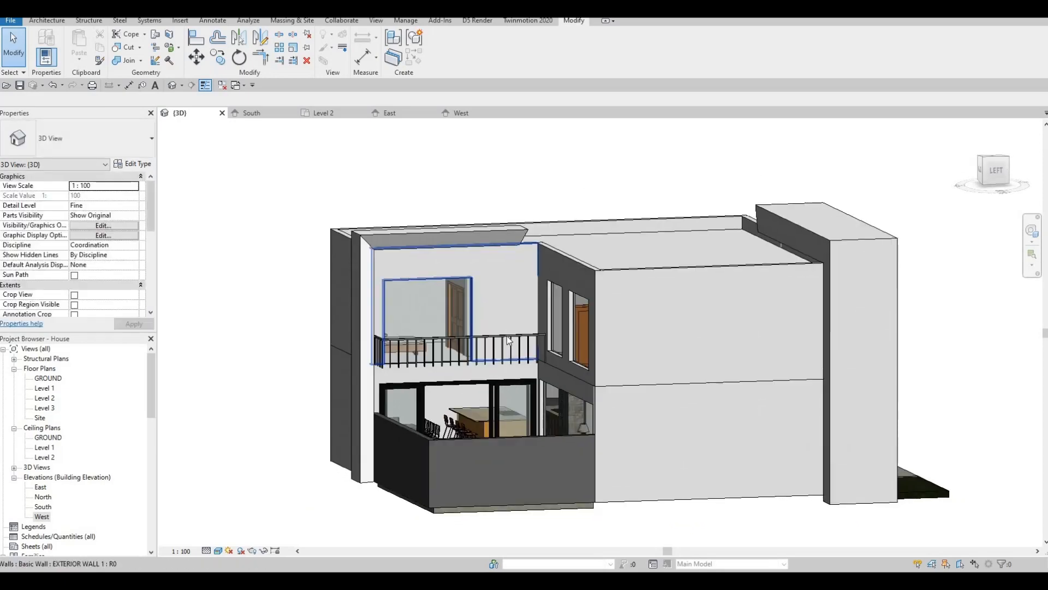
click(501, 346)
key(Escape)
click(514, 347)
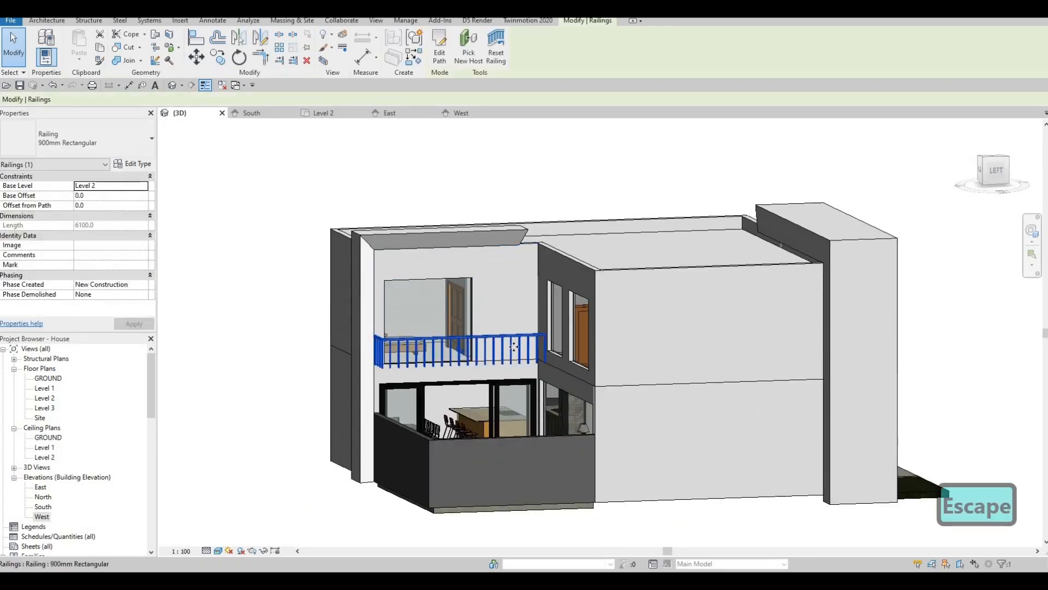
key(Delete)
shift+middle_drag(647, 362, 109, 355)
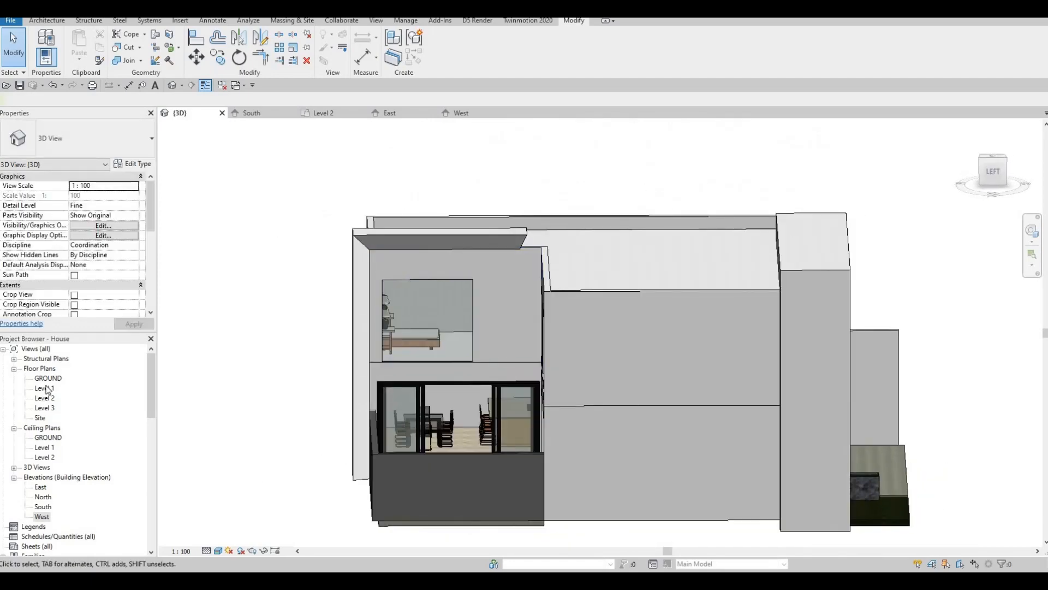
In the Level 2 plan, lengthen the rear bedroom's curtain wall slightly so its lower end meets the adjoining wall
double_click(45, 388)
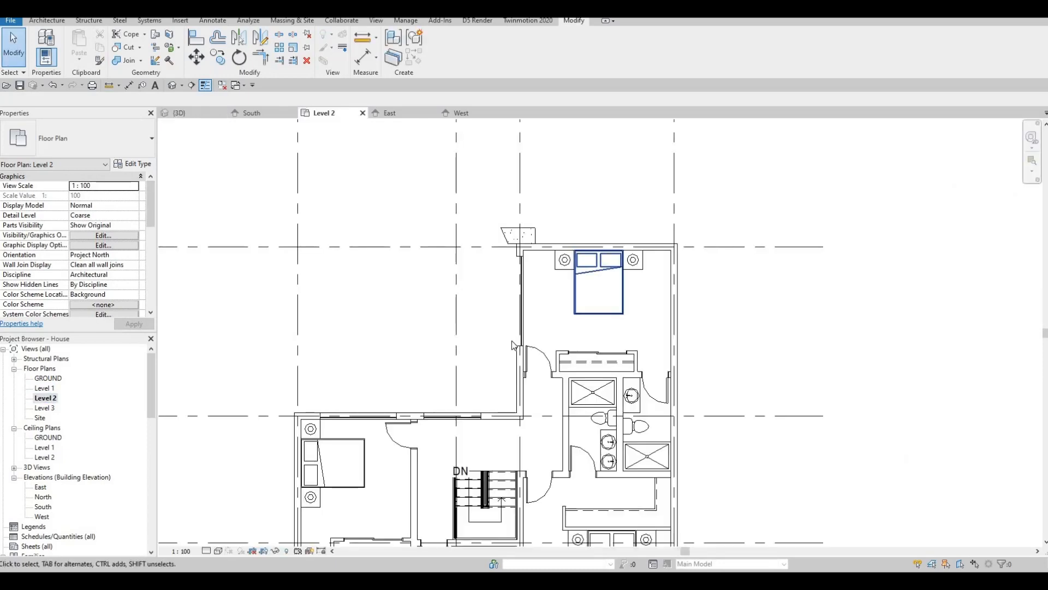
scroll(523, 363, up, 4)
click(523, 363)
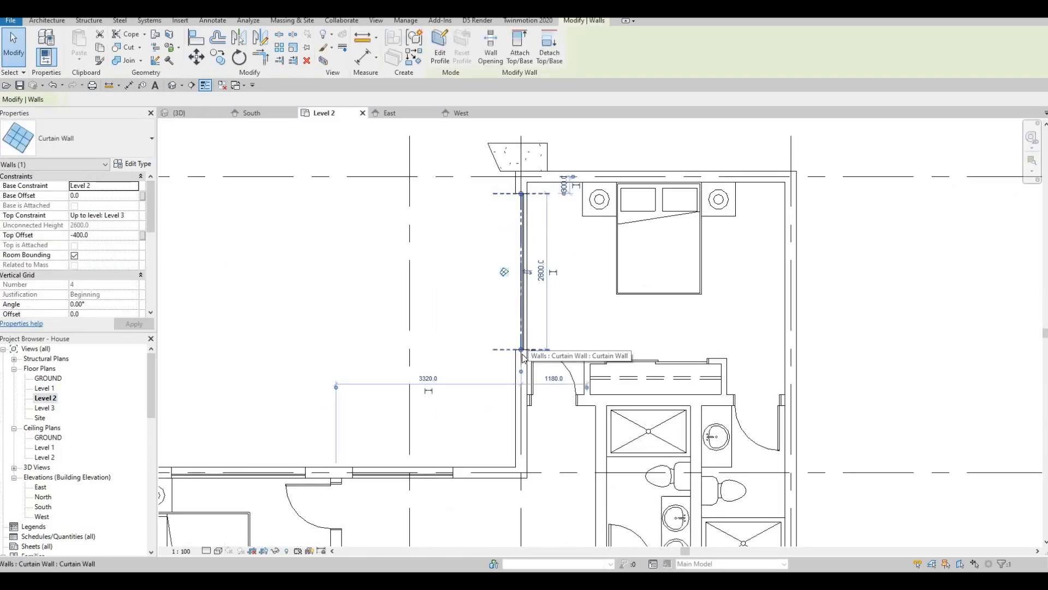
scroll(523, 358, up, 2)
scroll(523, 295, down, 2)
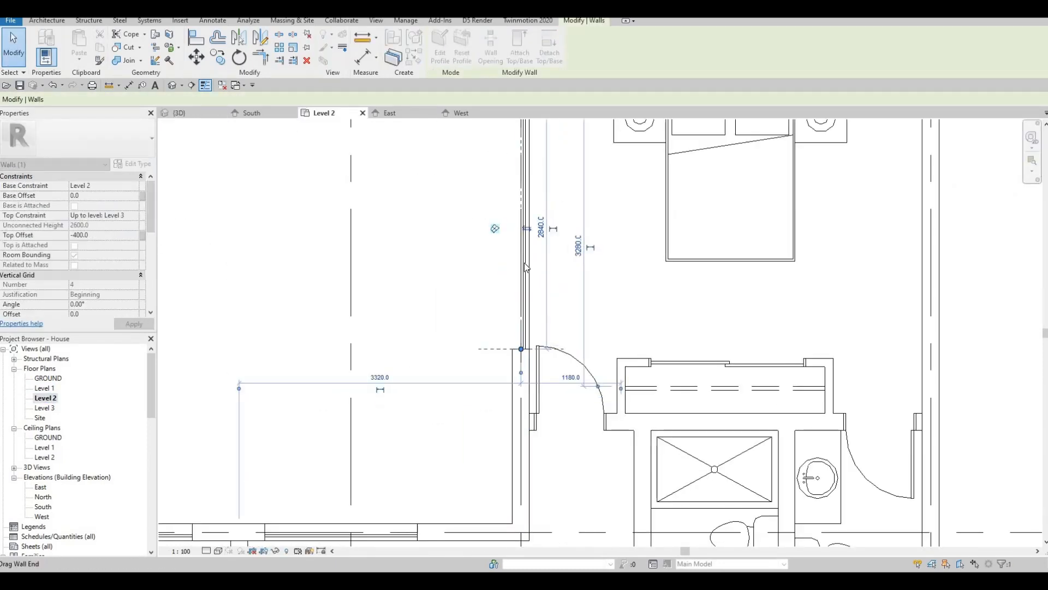
key(Escape)
middle_drag(541, 164, 540, 269)
scroll(540, 268, down, 2)
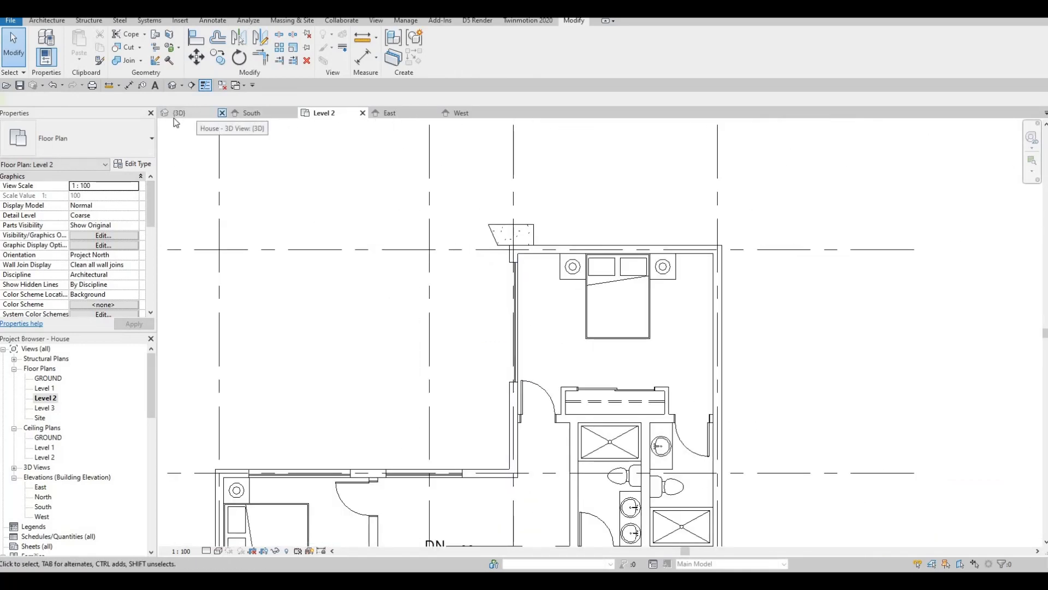
Return to the 3D view and open the exterior frame's generic model for in-place editing
click(203, 117)
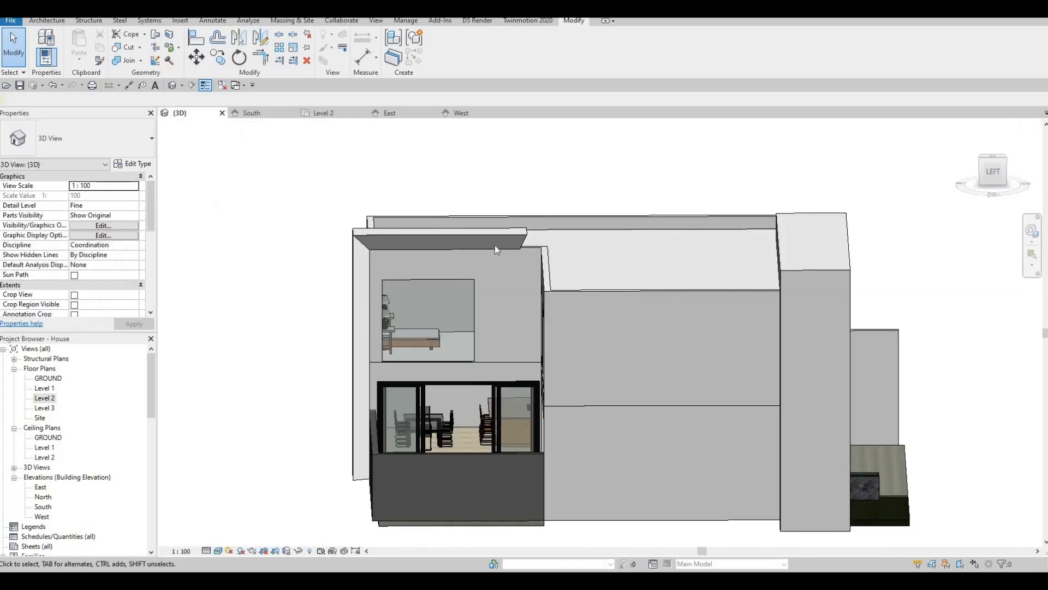
shift+middle_drag(575, 312, 520, 305)
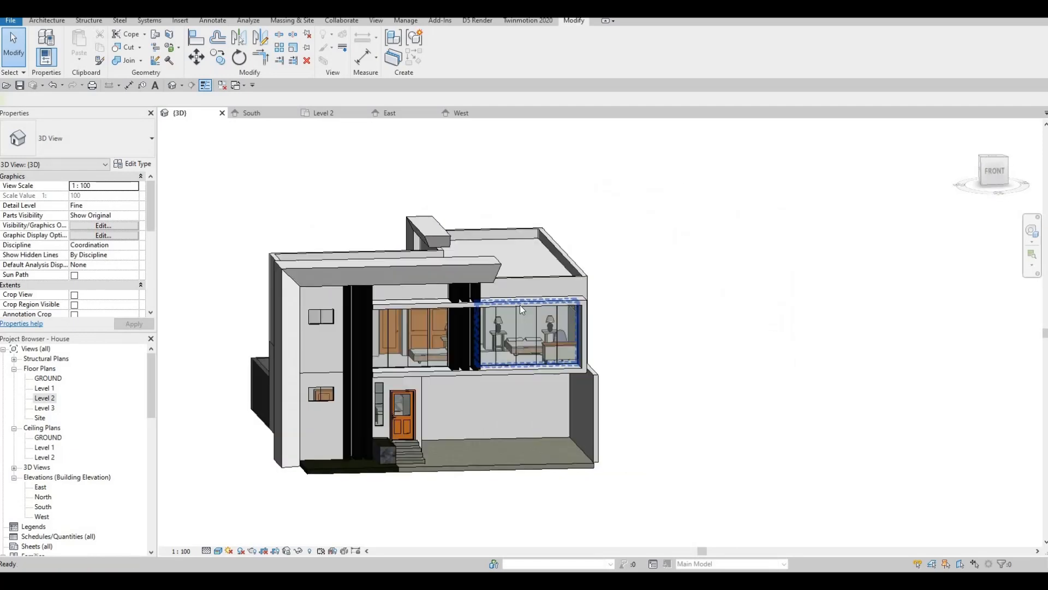
click(506, 300)
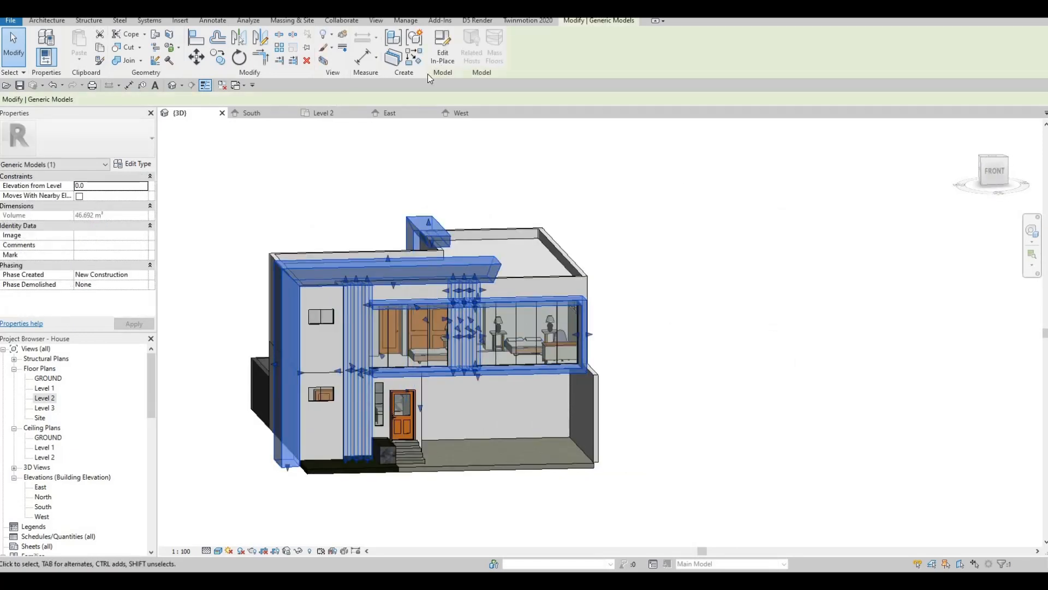
click(443, 53)
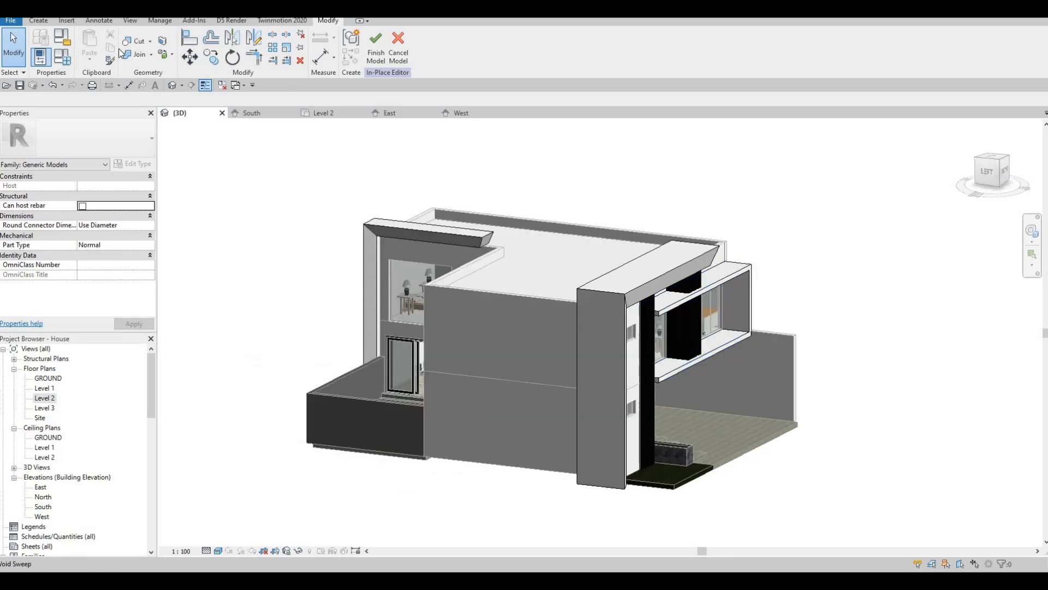
Start an extrusion on the rear balcony's exterior wall face as work plane and switch to the West elevation for sketching
click(38, 20)
click(90, 47)
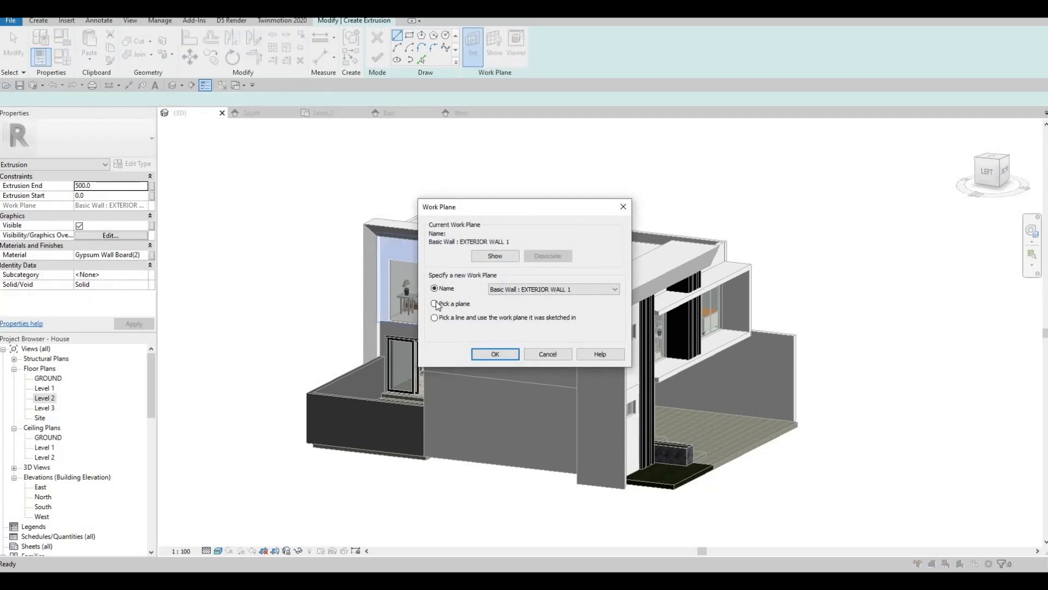
click(495, 354)
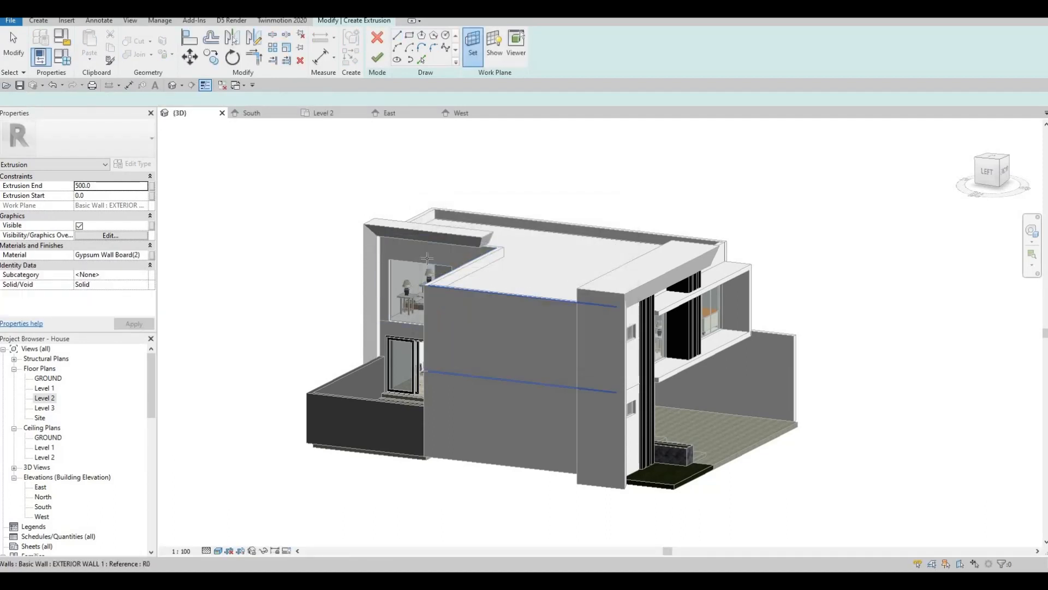
click(460, 257)
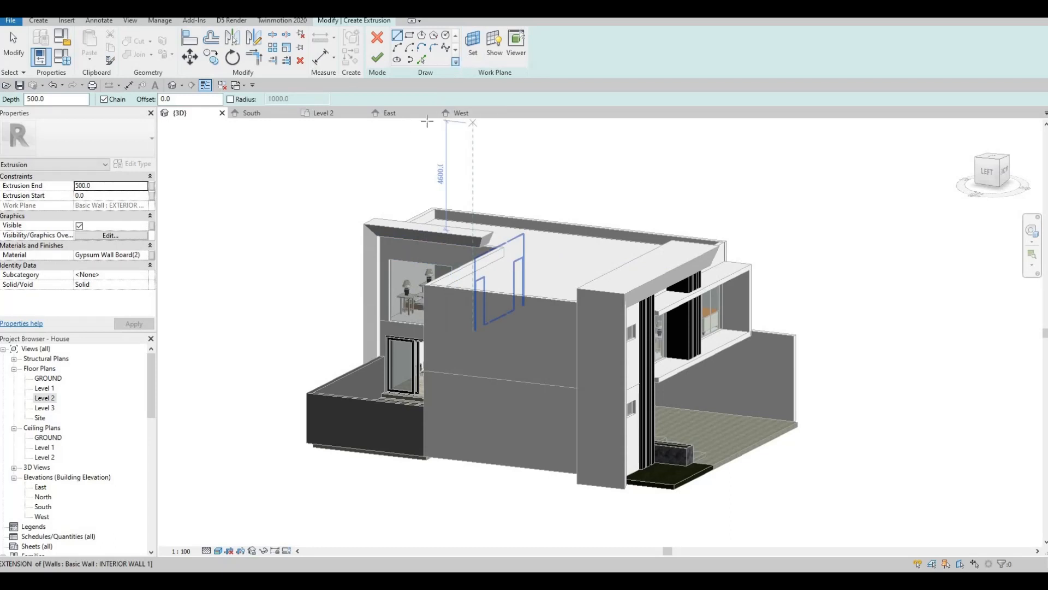
click(462, 113)
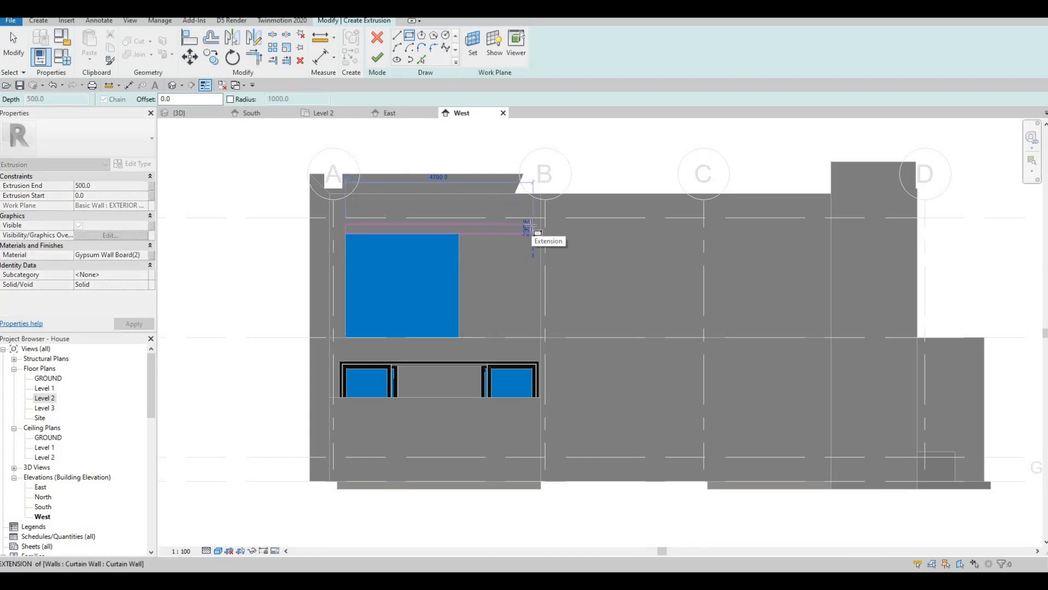
Sketch a horizontal rectangle about 4700 mm long above the upper window and a vertical one about 2600 mm high beside it, ending at Level 2
scroll(530, 226, up, 3)
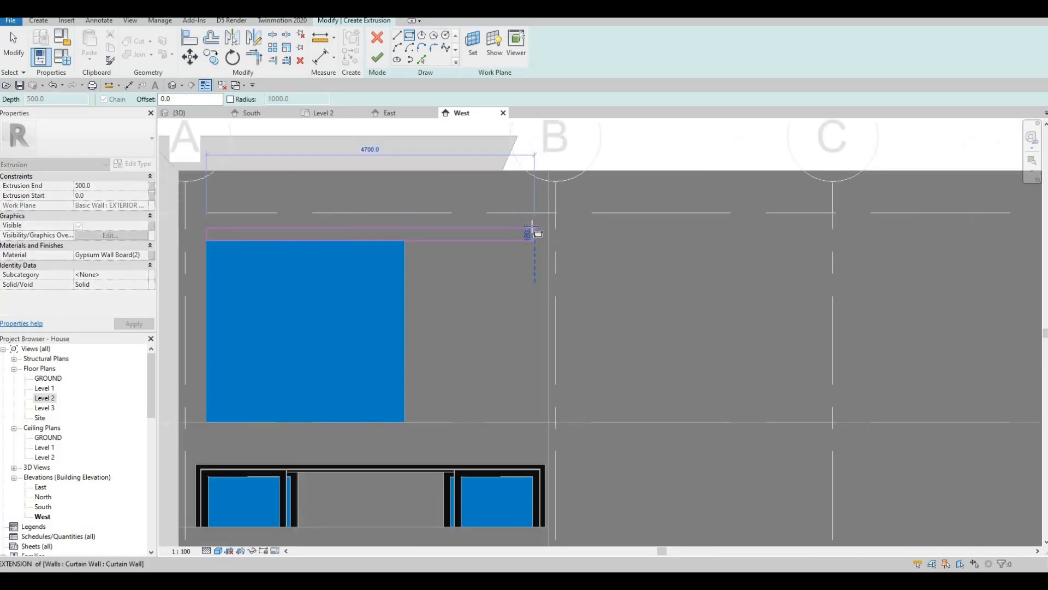
click(543, 282)
key(Escape)
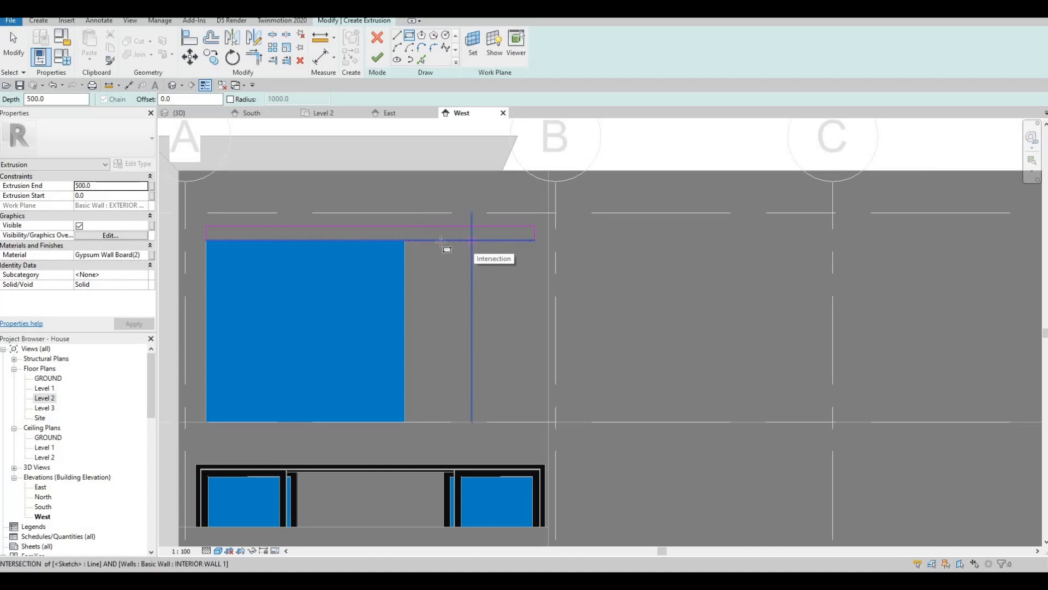
click(442, 417)
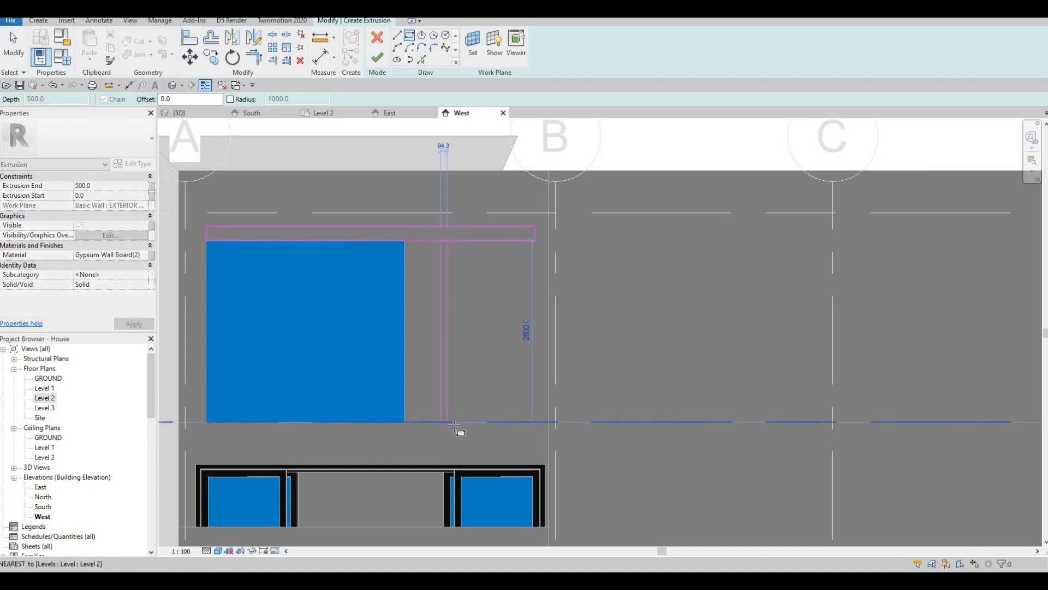
click(428, 434)
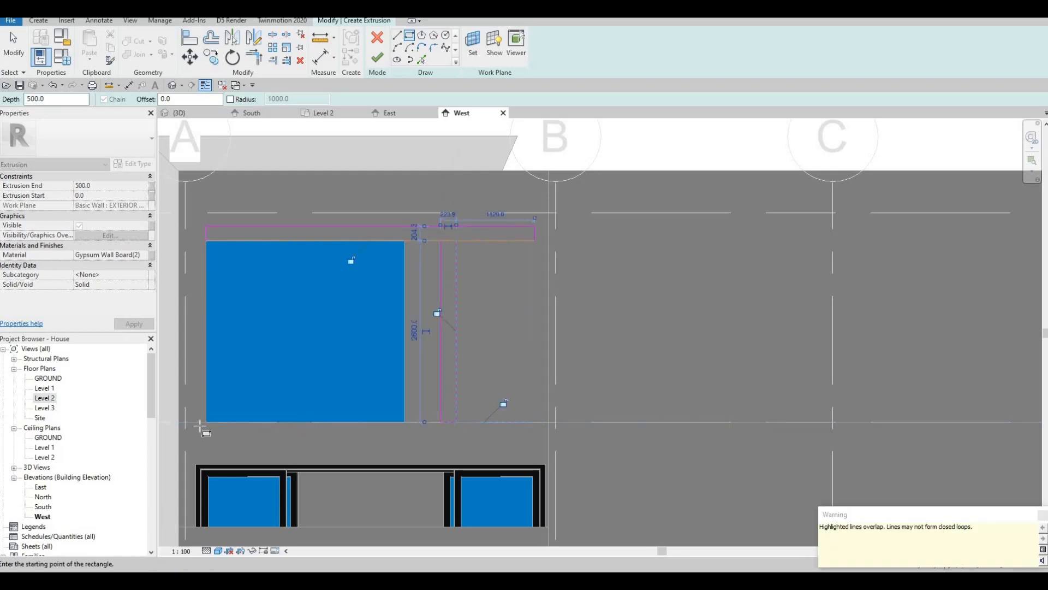
Sketch a thin horizontal rectangle about 2950 mm long directly beneath the upper window
click(210, 428)
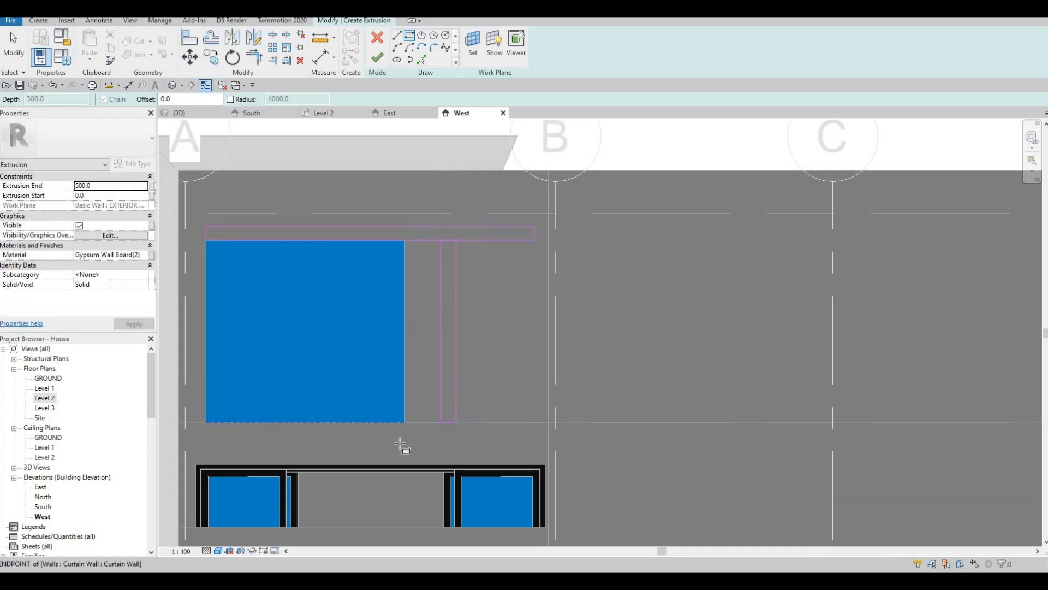
key(Escape)
key(Escape)
key(Escape)
key(Escape)
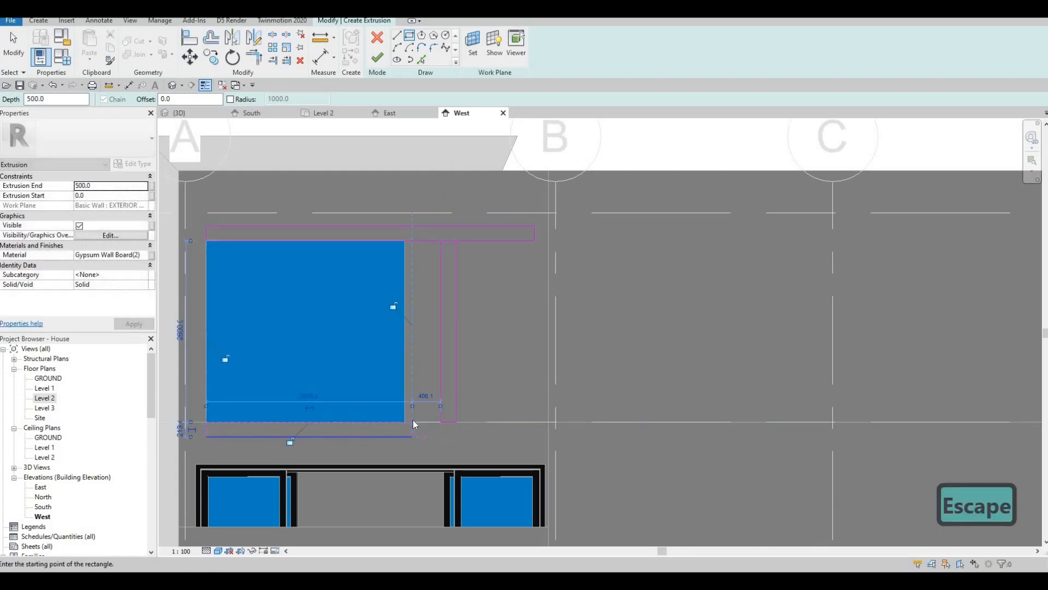
Set the height of the rectangle beneath the window to 200 mm
click(415, 437)
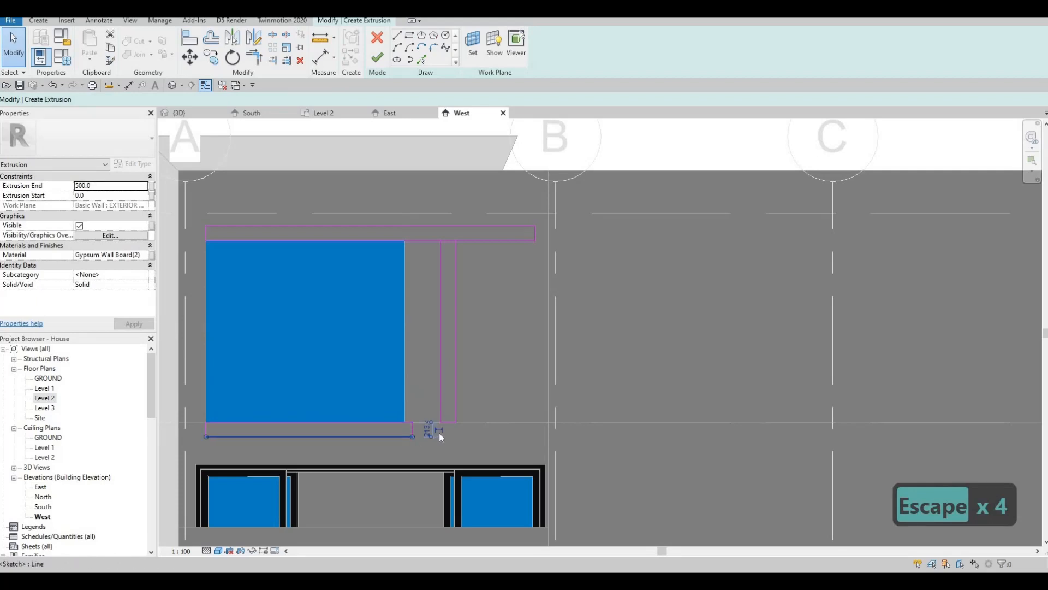
scroll(439, 433, up, 1)
text(200)
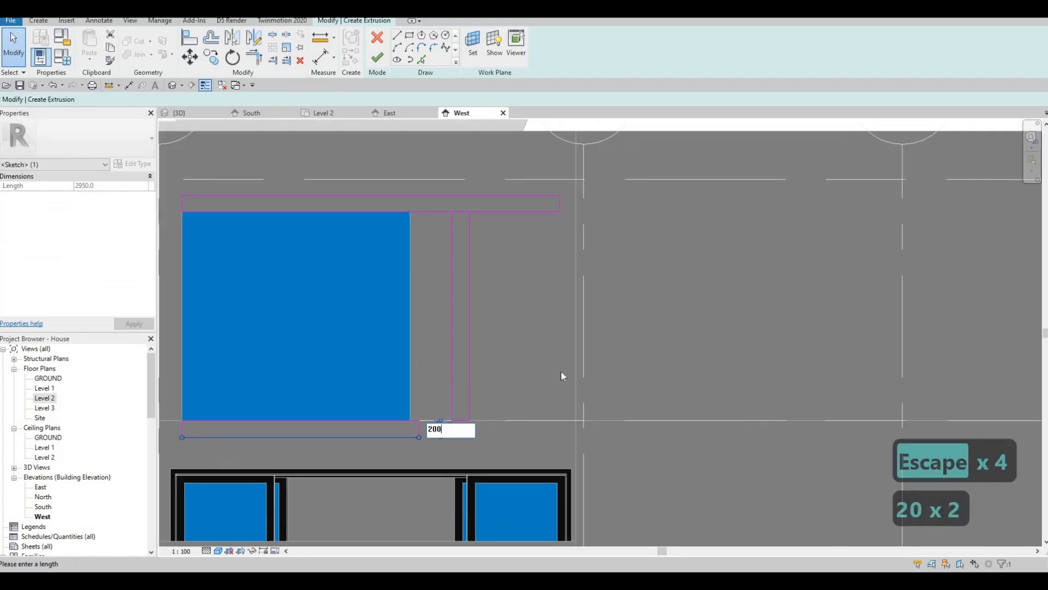
key(Return)
key(Escape)
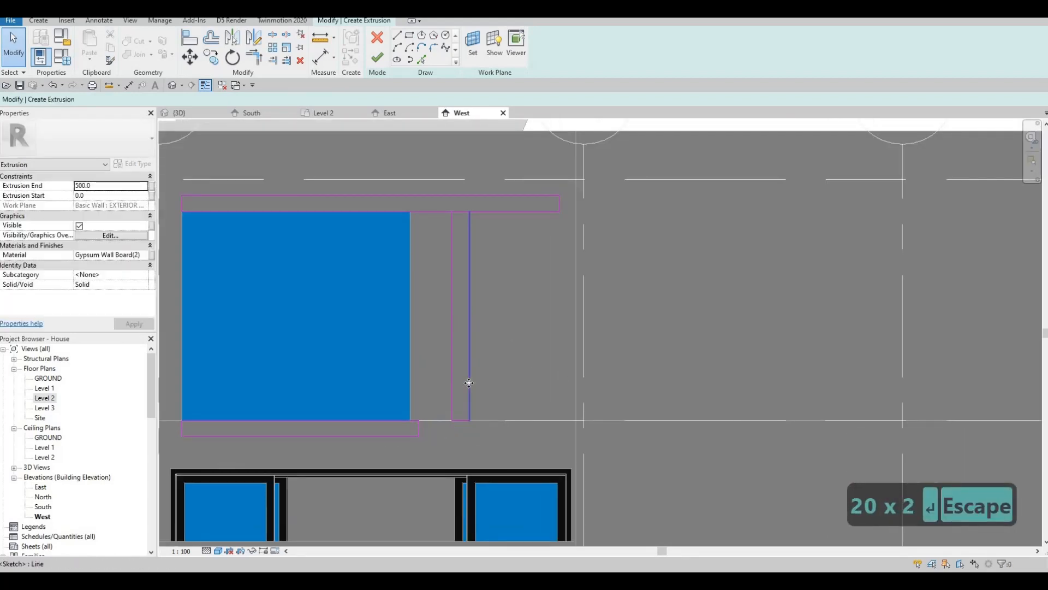
Set the thickness of the vertical band and the upper band in the window frame sketch to 200 each
click(469, 327)
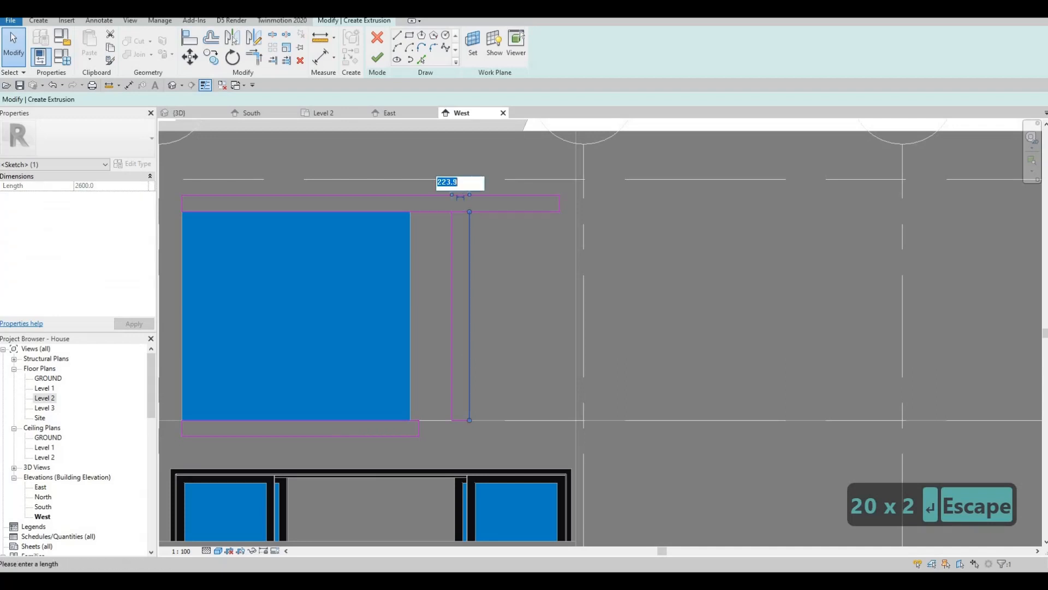
text(200)
key(Return)
key(Escape)
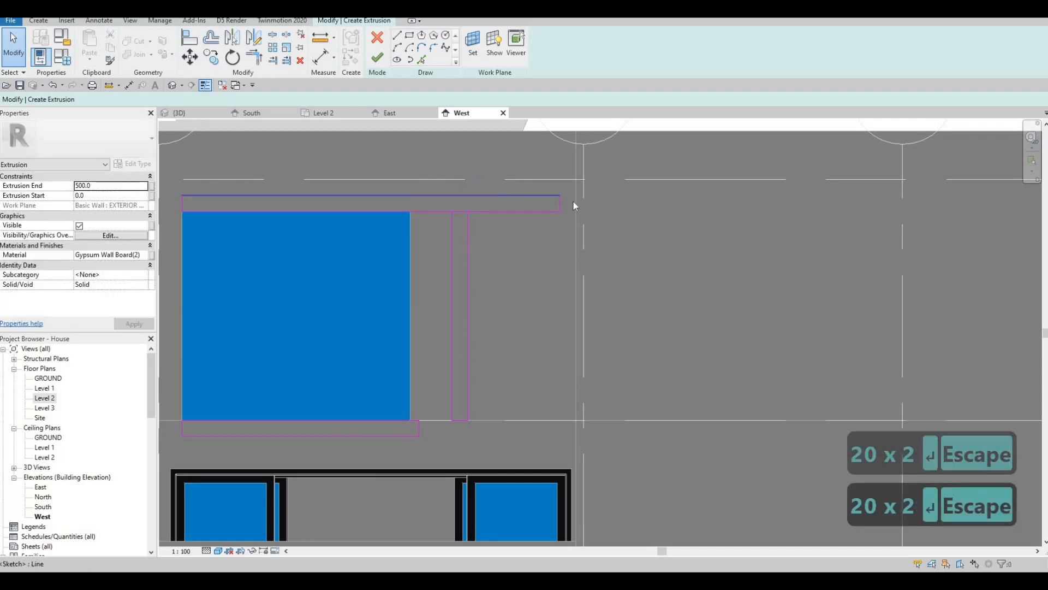
click(573, 202)
click(574, 203)
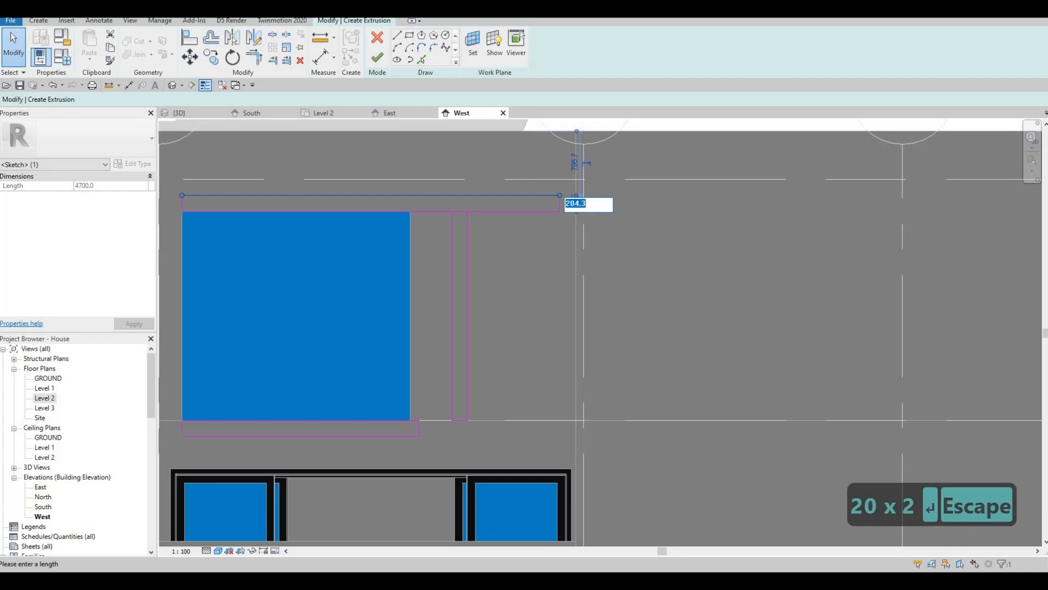
text(200)
key(Return)
key(Escape)
key(Escape)
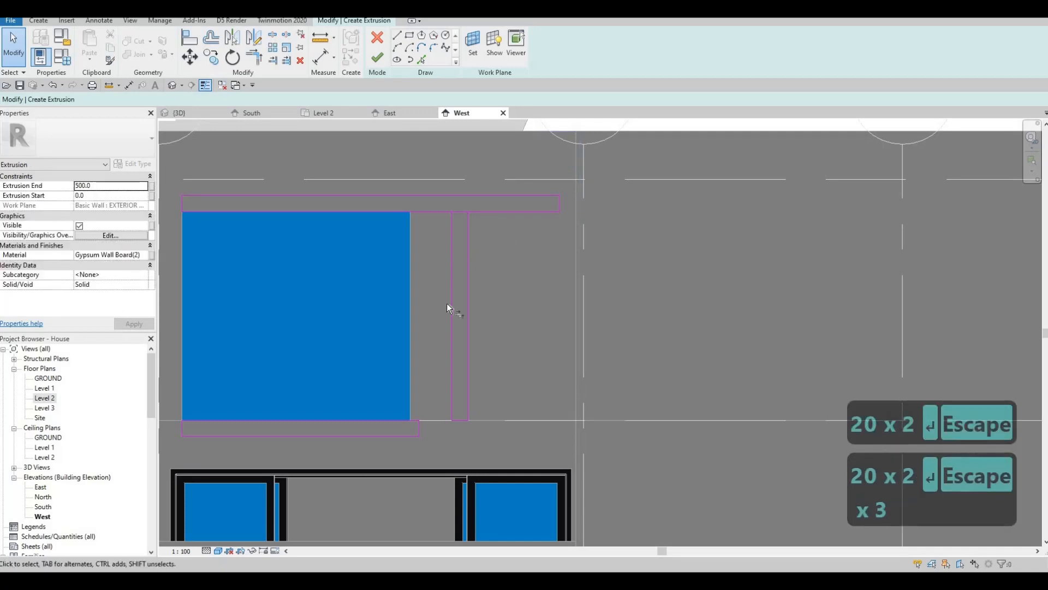
Trim and extend the vertical band's lines to the inner and outer lines of the lower and upper bands to form the frame's corners
text(tr)
click(452, 329)
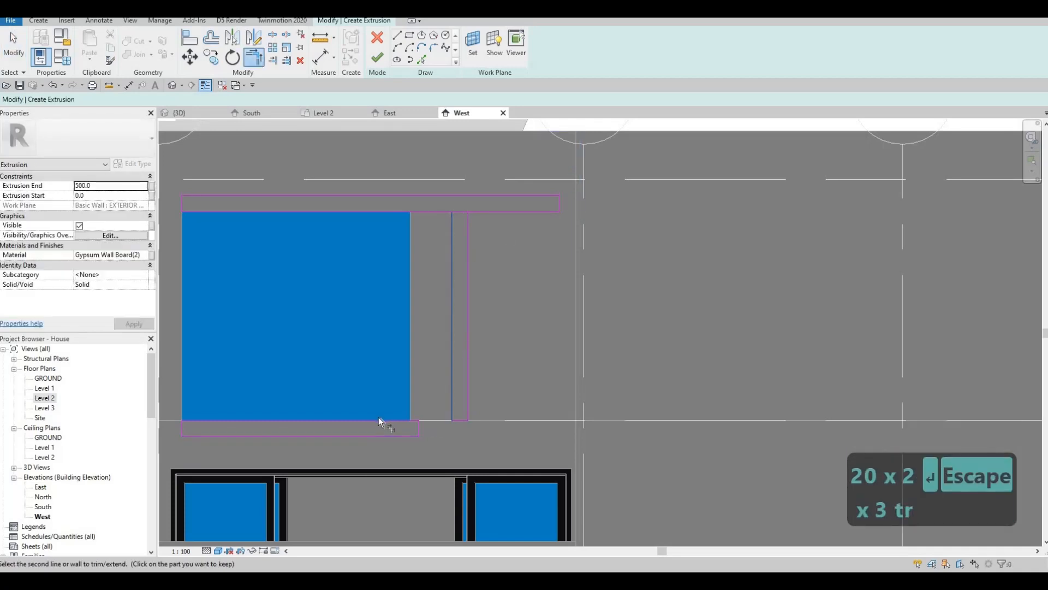
click(398, 421)
click(385, 434)
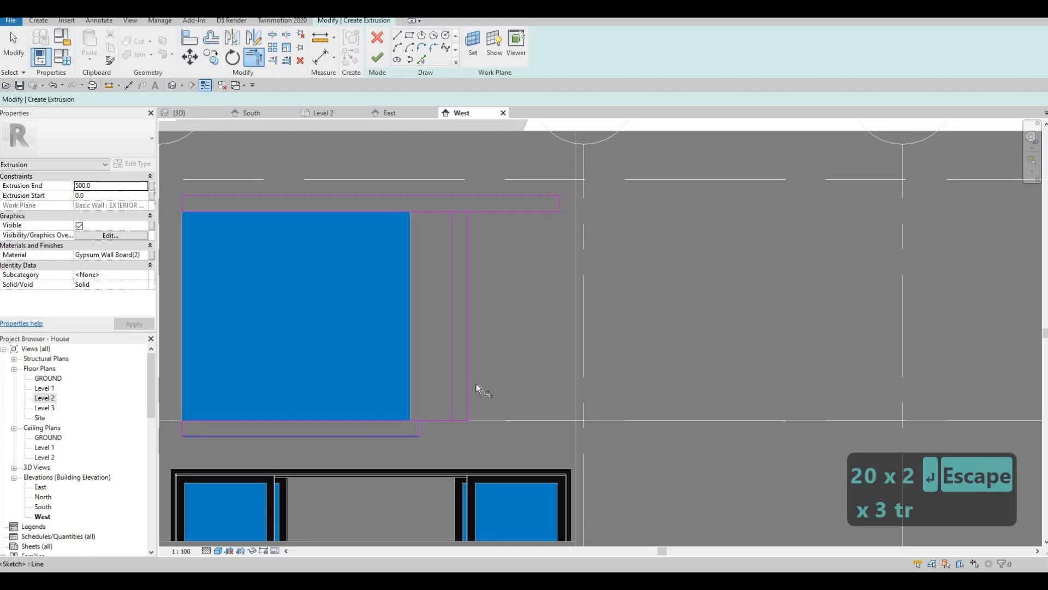
click(464, 228)
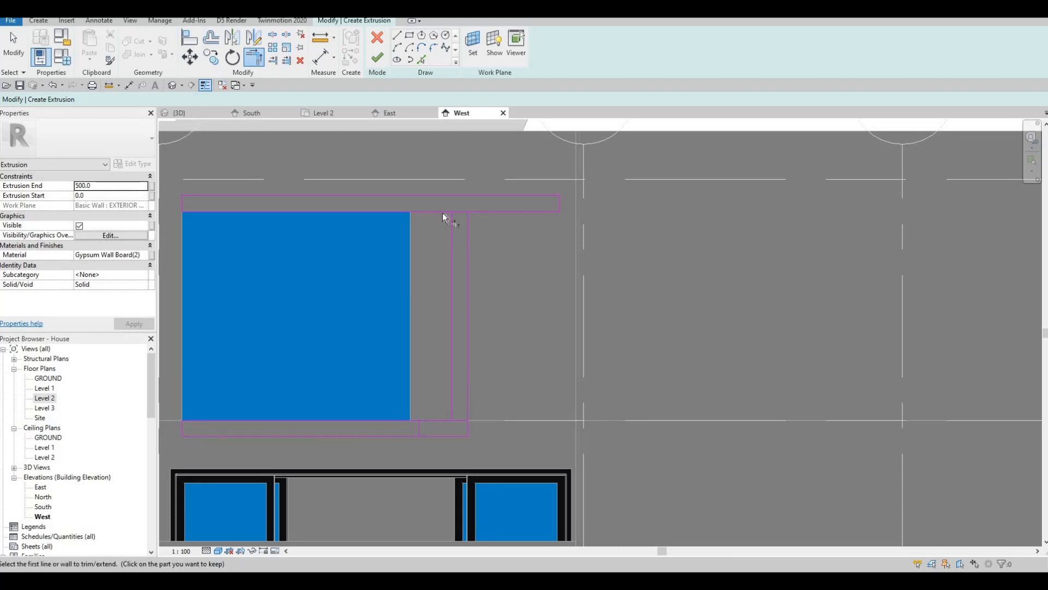
click(448, 212)
click(460, 220)
click(467, 221)
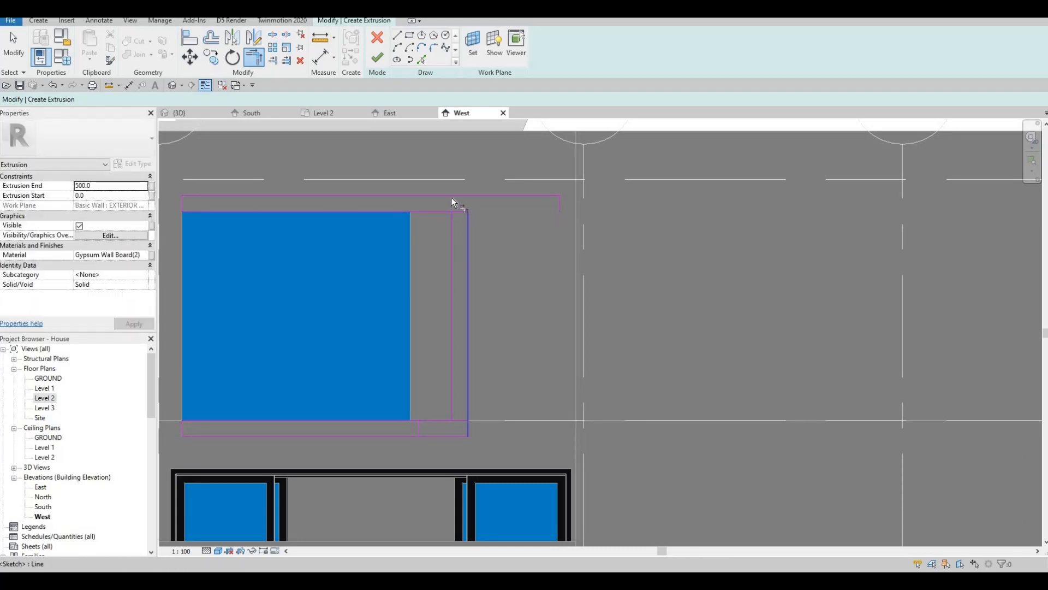
click(456, 198)
key(Escape)
key(Escape)
Delete the leftover line segments around the frame's corners and finish the extrusion sketch with a depth of 500
scroll(420, 183, down, 2)
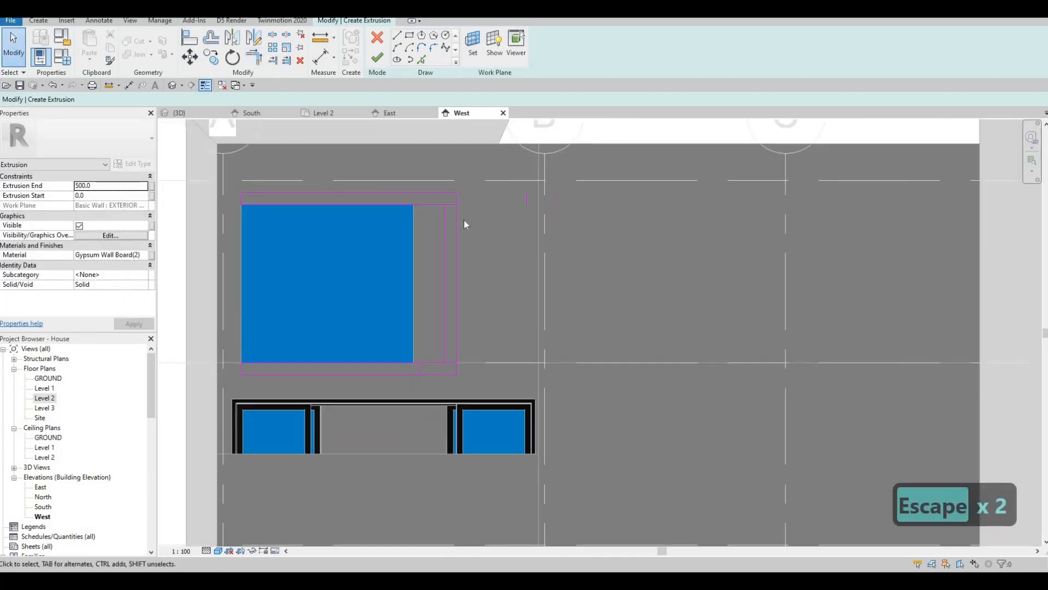
mouse_move(375, 163)
mouse_down()
mouse_move(574, 378)
mouse_move(570, 387)
mouse_move(563, 374)
mouse_up()
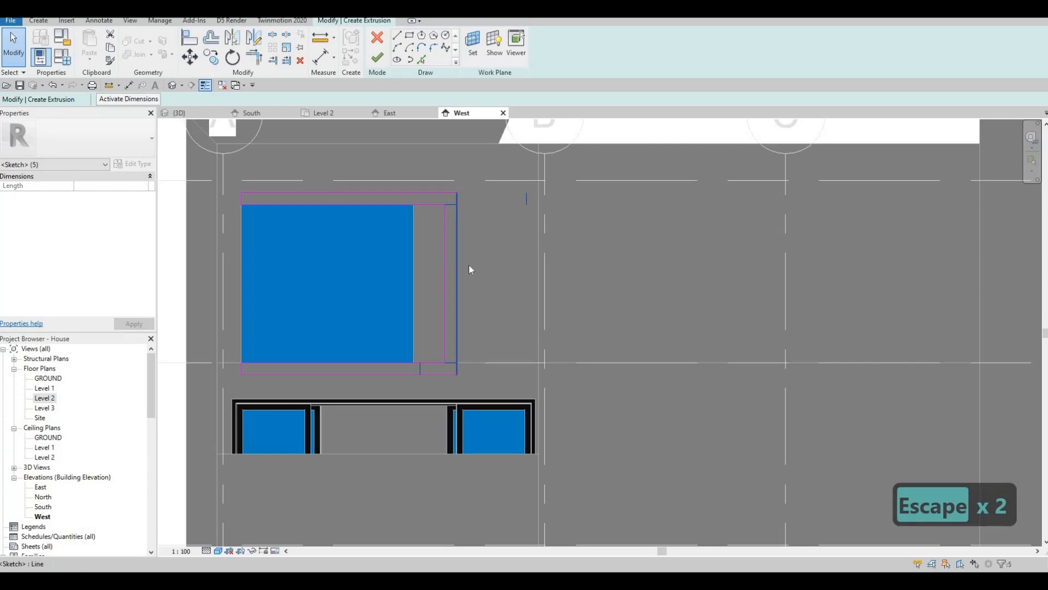
key(Delete)
middle_drag(463, 304, 512, 336)
key(Escape)
scroll(505, 350, up, 3)
scroll(508, 349, down, 1)
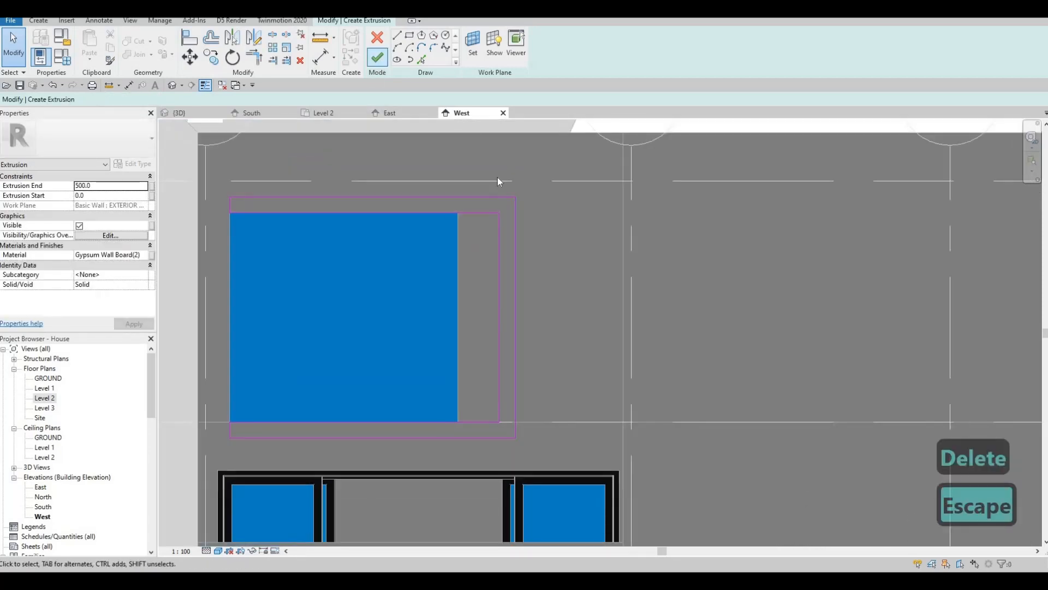
scroll(496, 277, down, 1)
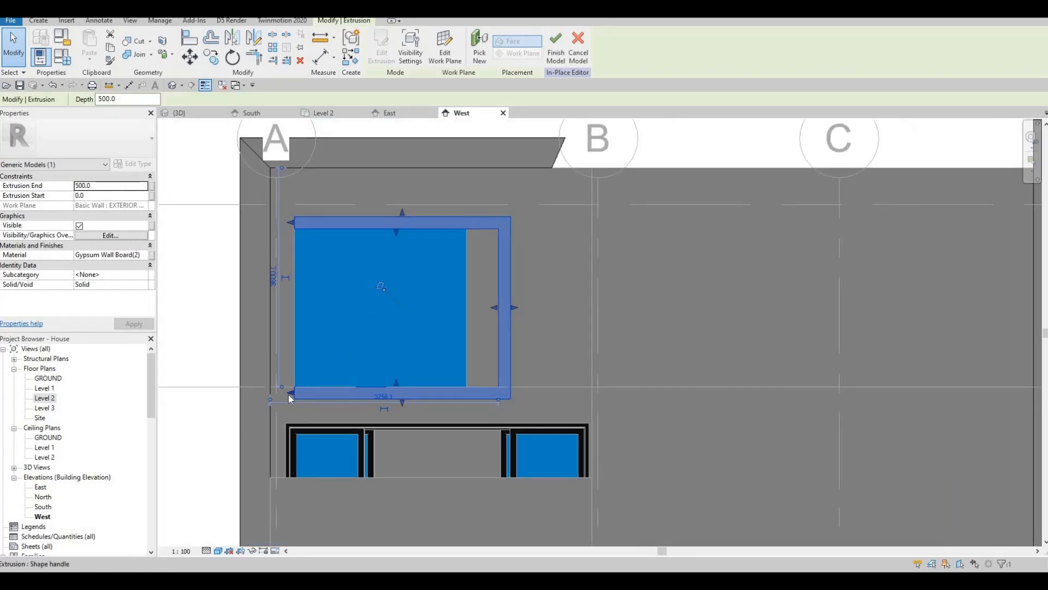
Stretch the free end of the frame's lower band out to the outer edge of the exterior wall
scroll(288, 395, up, 1)
drag(274, 395, 318, 249)
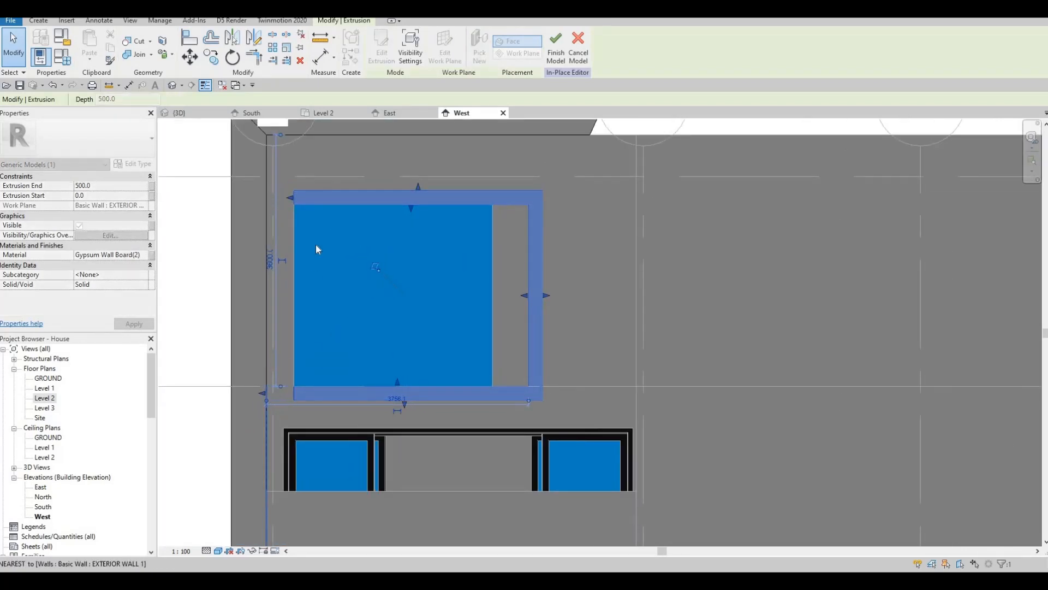
key(Escape)
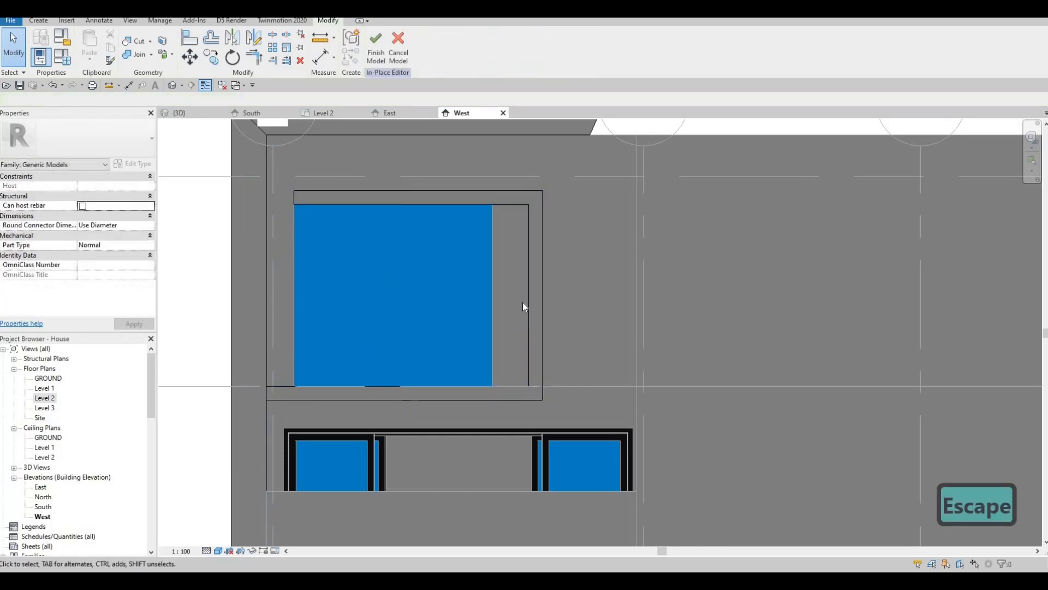
Edit the frame extrusion's sketch to move both lines of the vertical band farther from the window, and finish the sketch
click(518, 273)
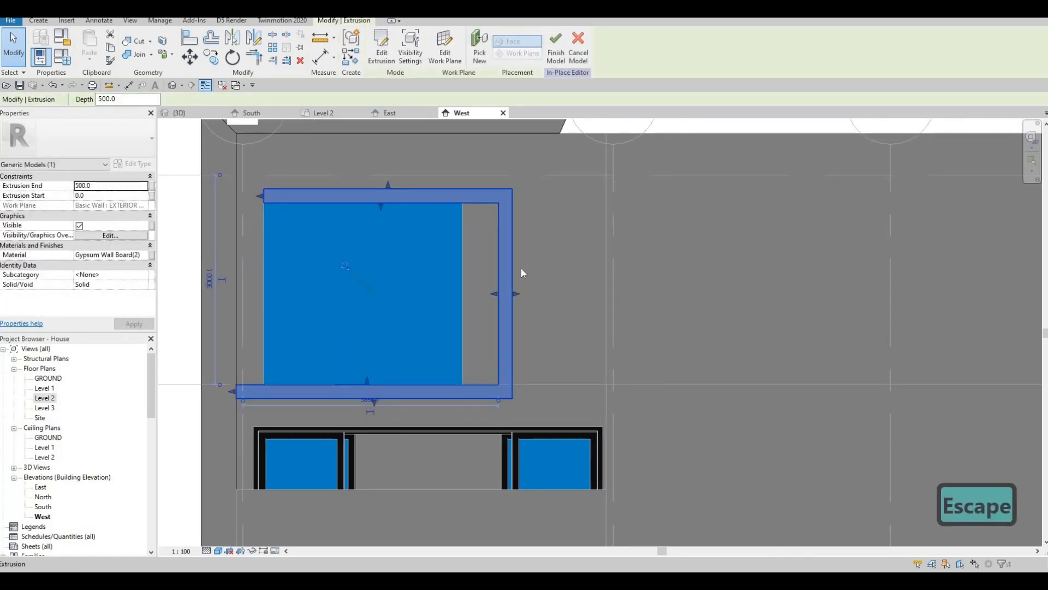
scroll(460, 285, down, 2)
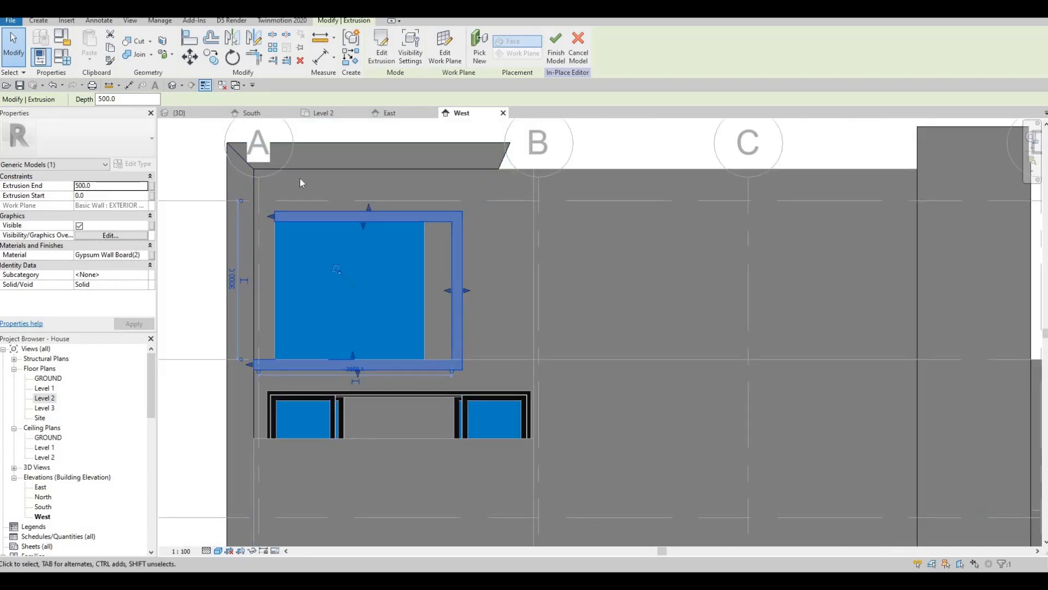
double_click(455, 231)
ctrl+click(462, 242)
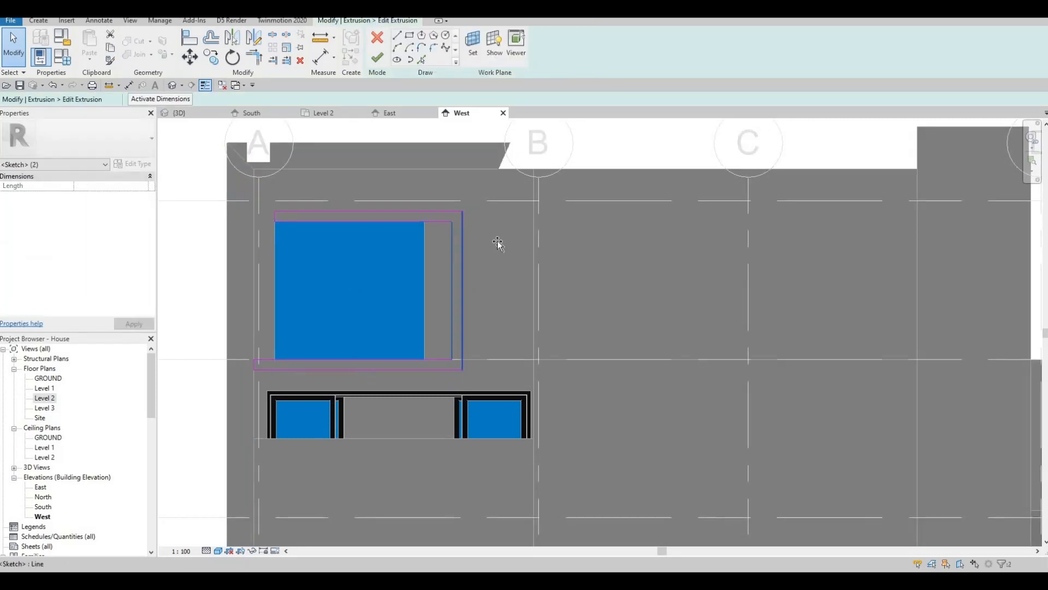
drag(491, 243, 490, 243)
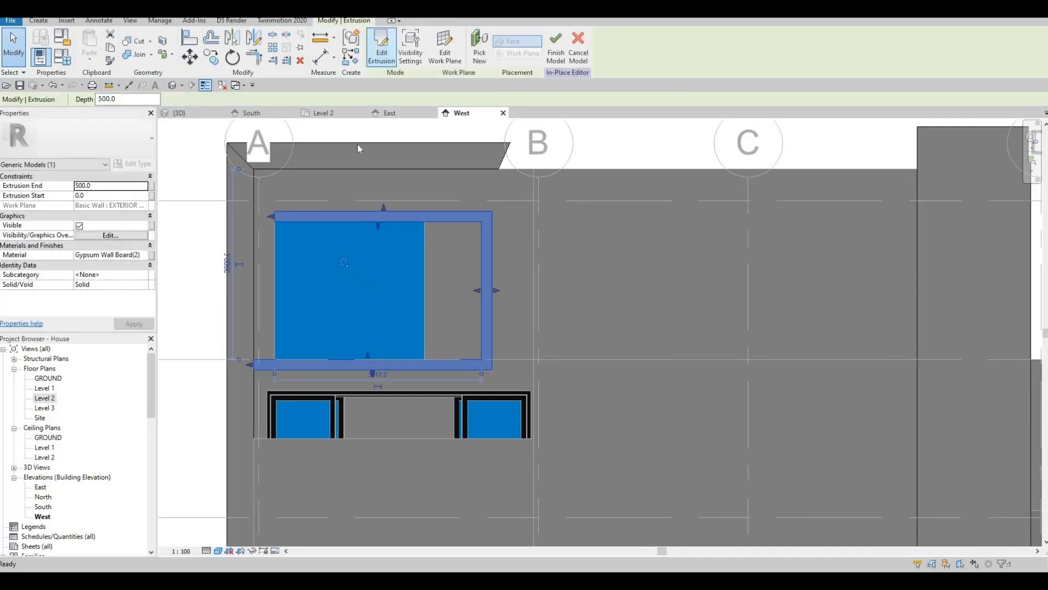
scroll(357, 144, down, 2)
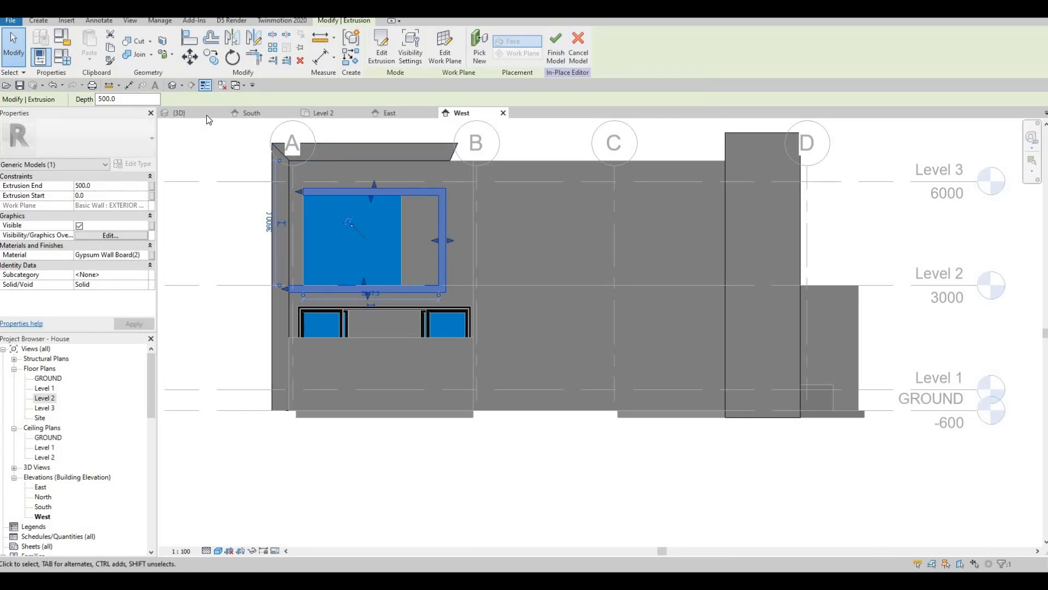
In the 3D view, check the front frame's depth and set the new window frame's extrusion end to 1200
key(Escape)
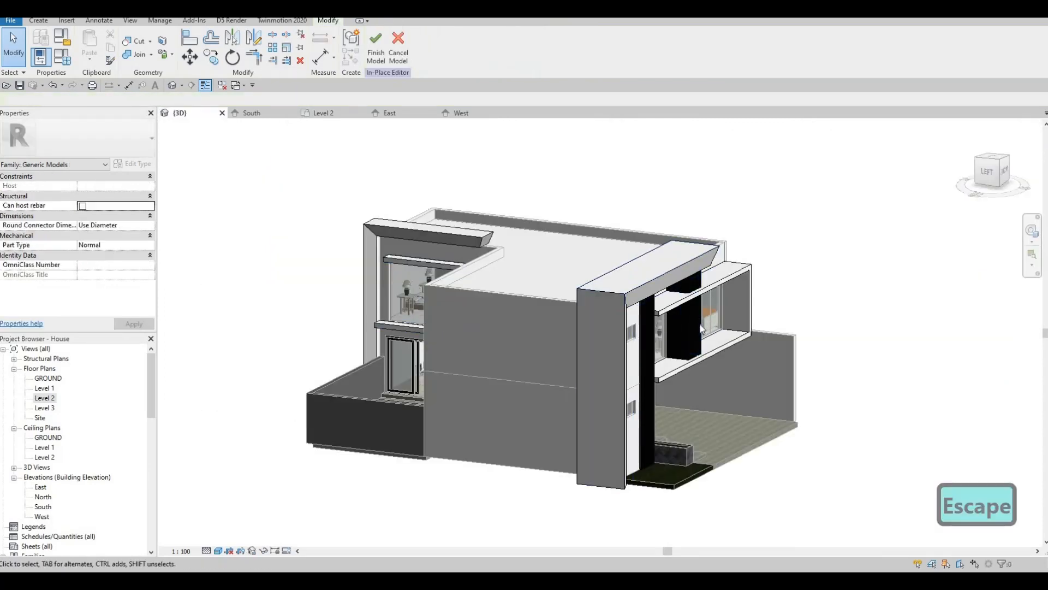
click(701, 327)
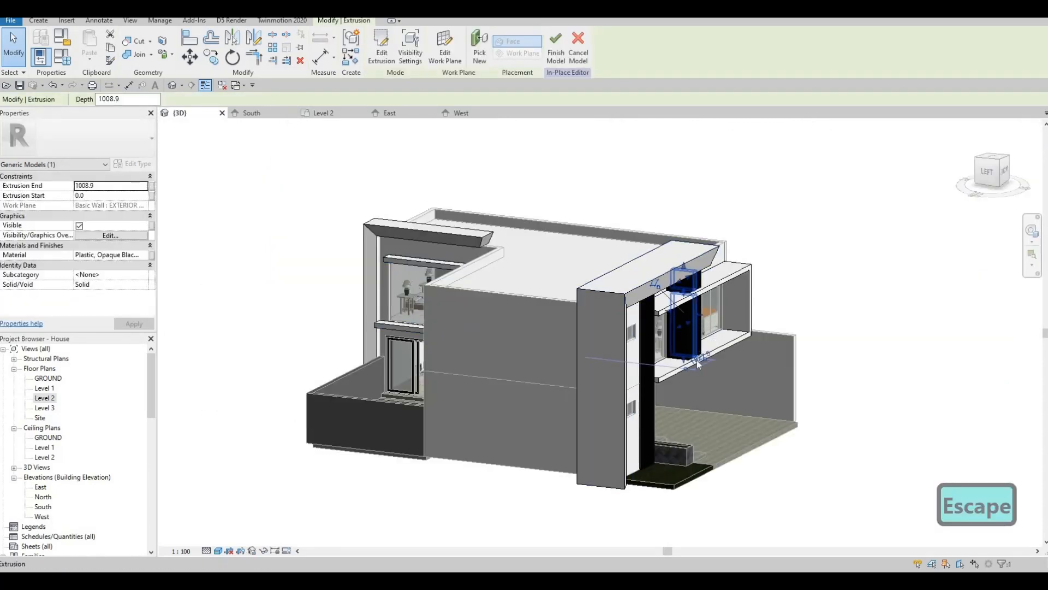
key(Escape)
click(698, 352)
key(Escape)
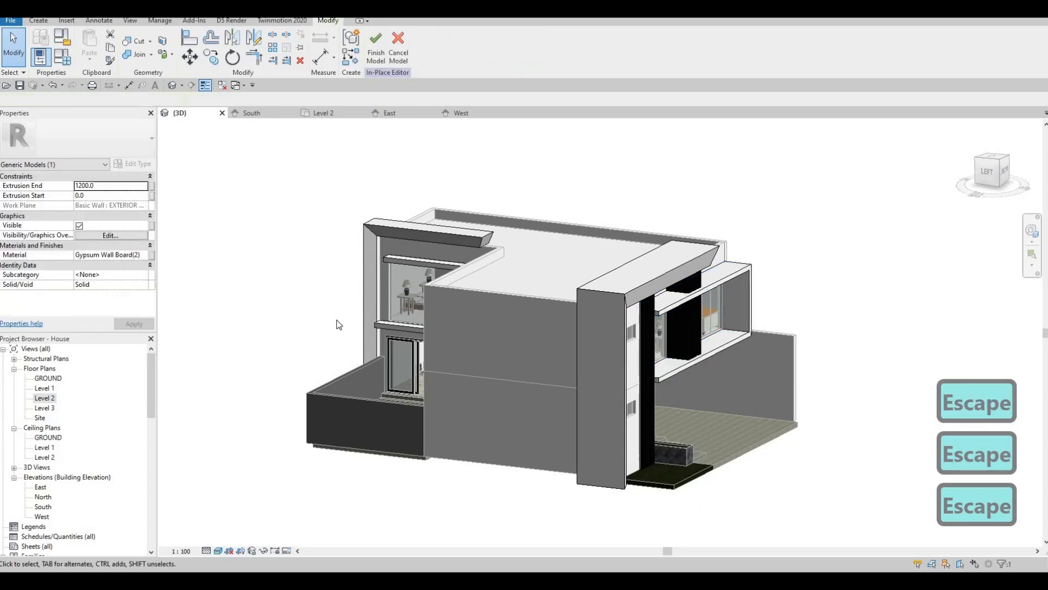
click(382, 328)
click(105, 178)
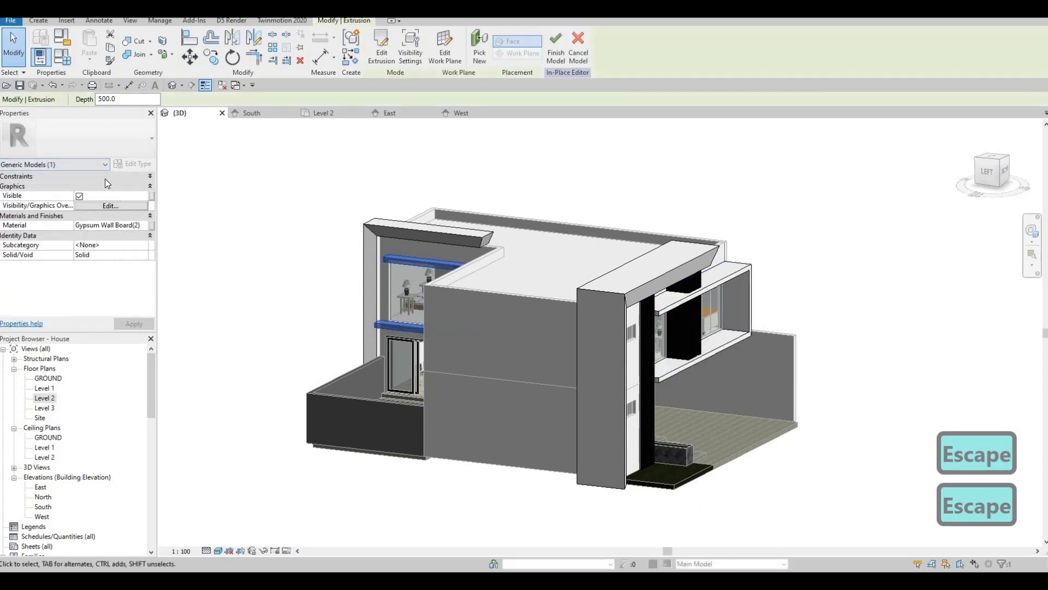
click(105, 176)
click(103, 185)
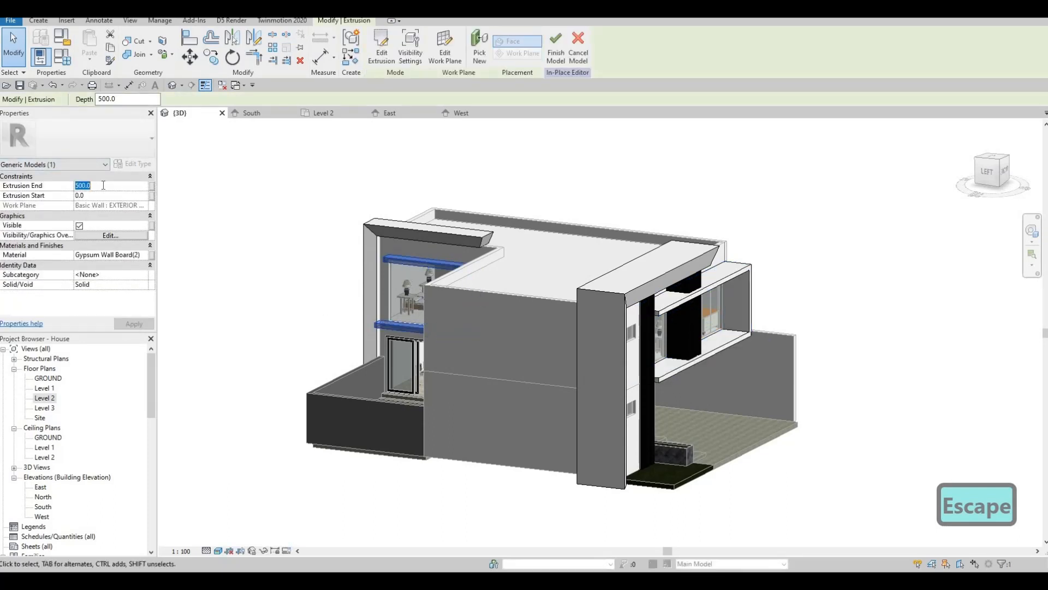
text(1200)
key(Return)
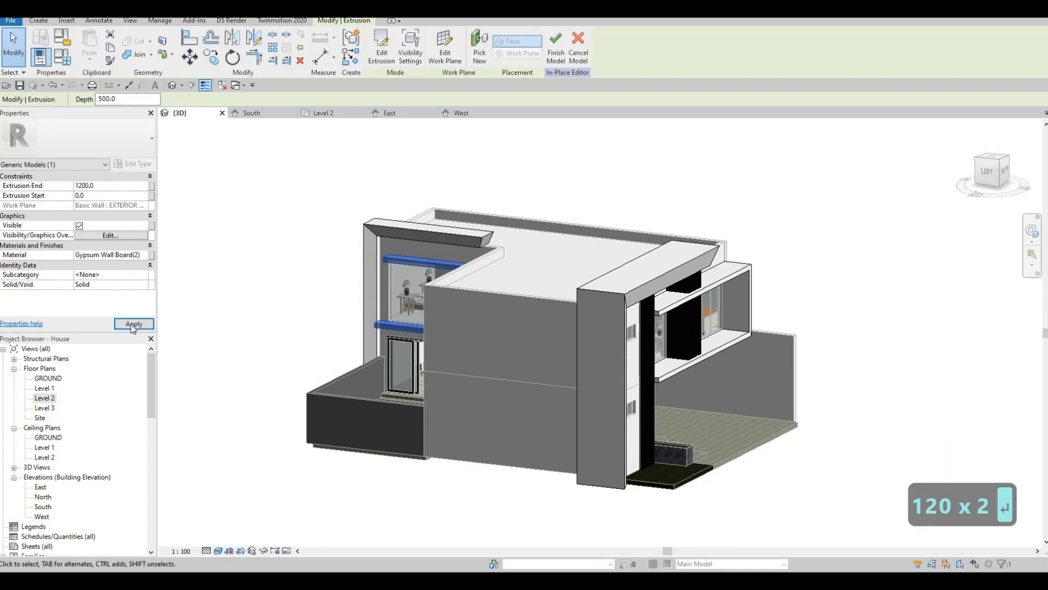
click(133, 325)
Copy the material name from the black panel extrusion on the front facade
shift+middle_drag(554, 339, 667, 346)
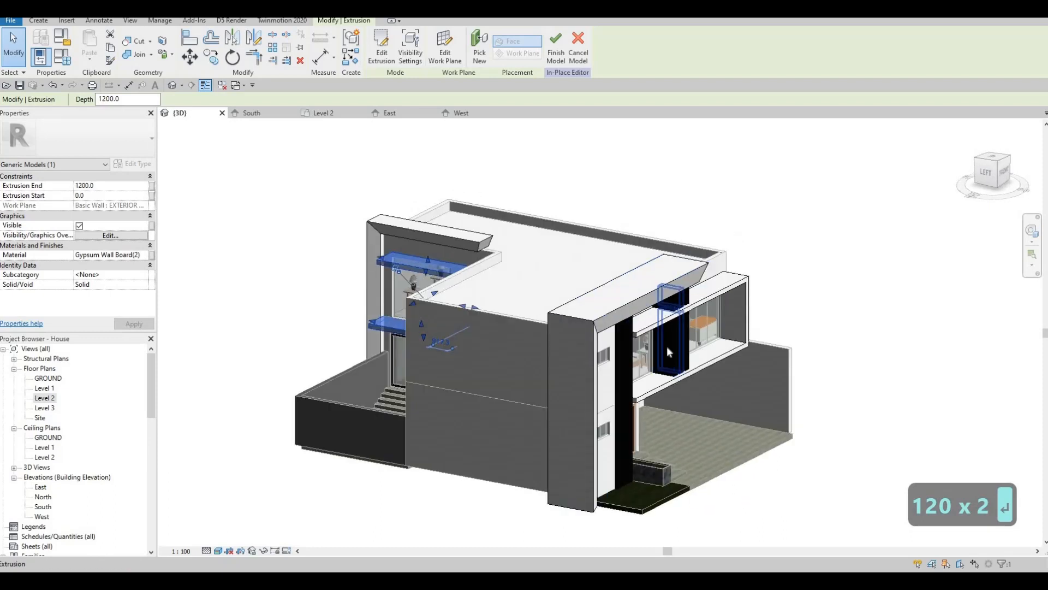
click(667, 346)
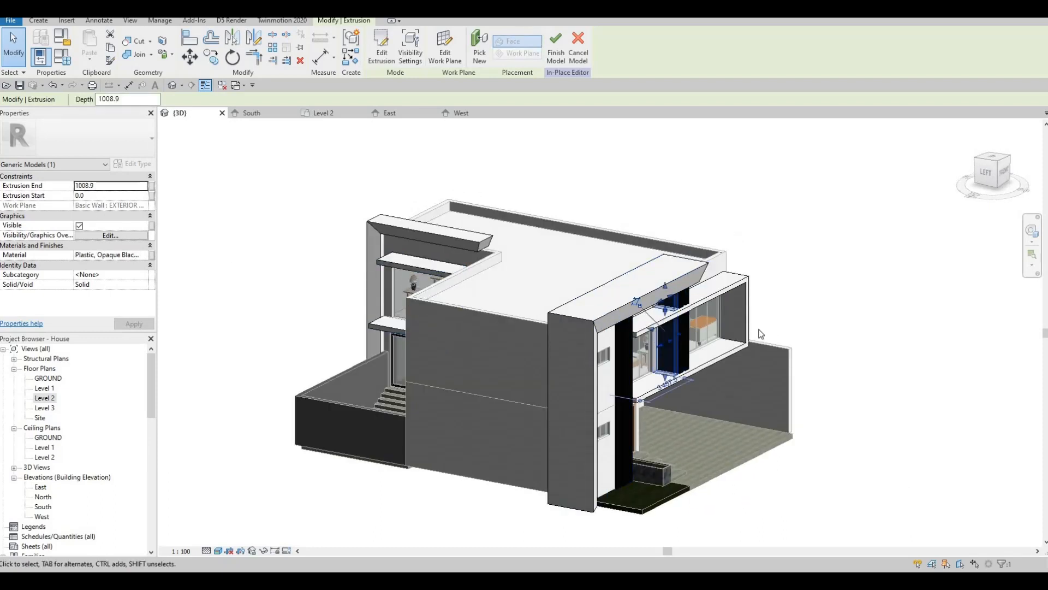
click(124, 255)
key(ctrl+a)
key(ctrl+c)
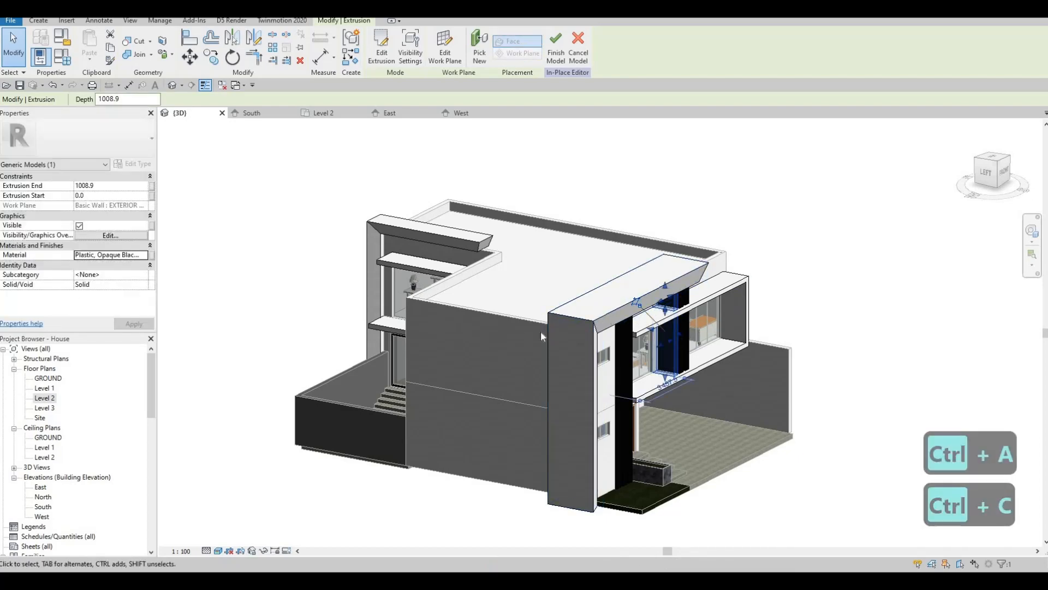
Start a new extrusion with the copied black opaque plastic material and pick the exterior wall face around the framed window as its work plane
shift+middle_drag(541, 330, 903, 330)
shift+middle_drag(393, 338, 273, 333)
shift+middle_drag(338, 246, 284, 246)
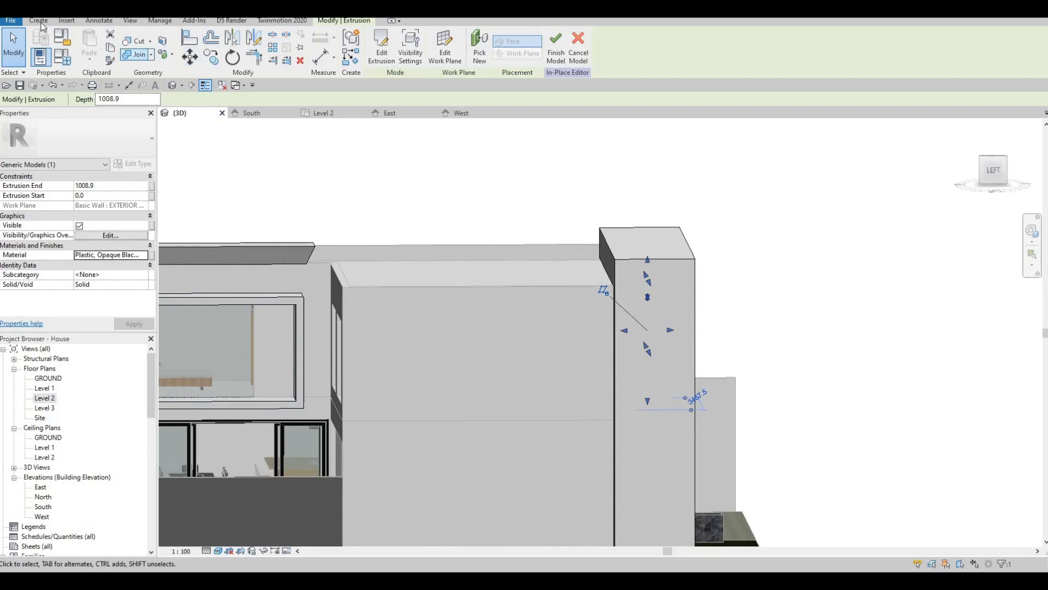
click(38, 20)
click(91, 44)
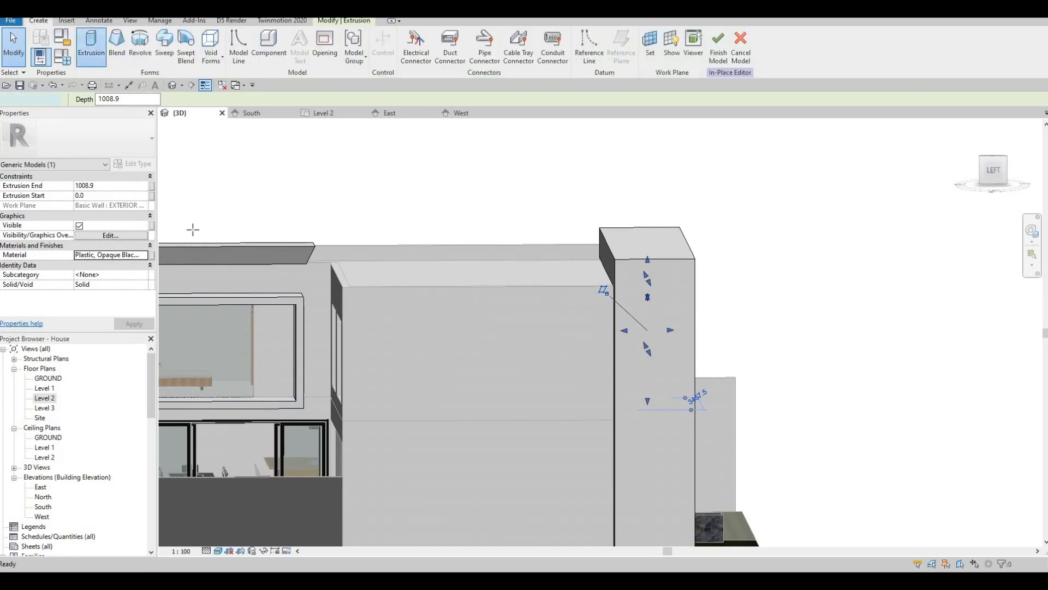
click(142, 255)
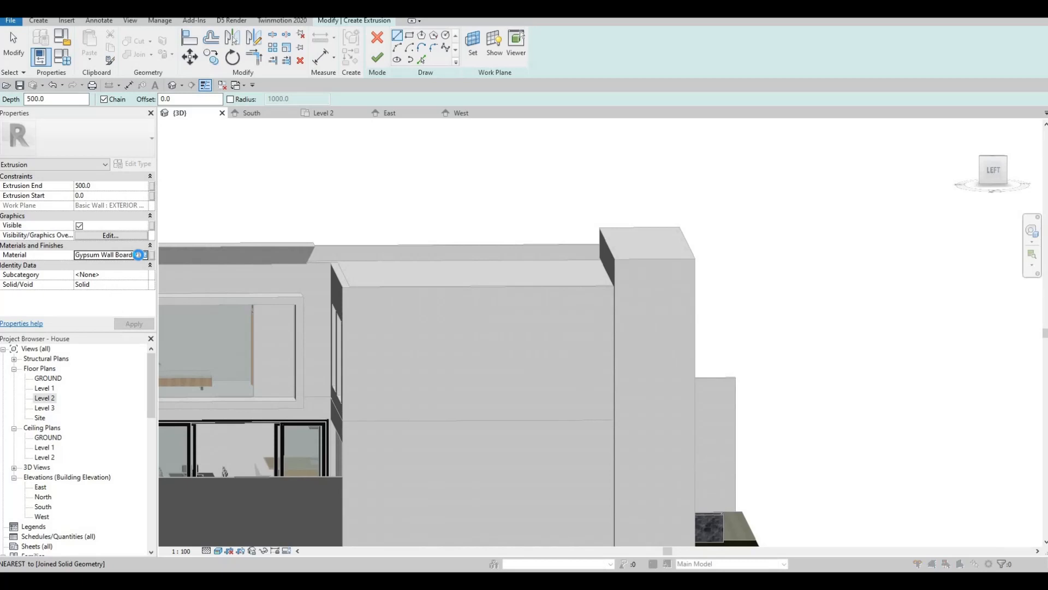
click(143, 255)
key(Escape)
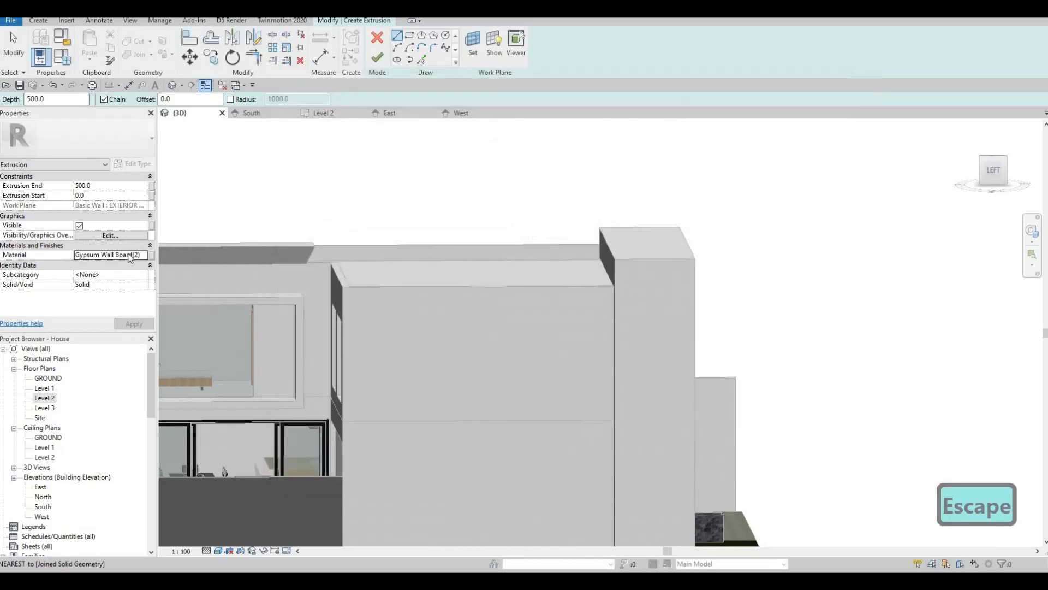
key(ctrl+a)
key(ctrl+v)
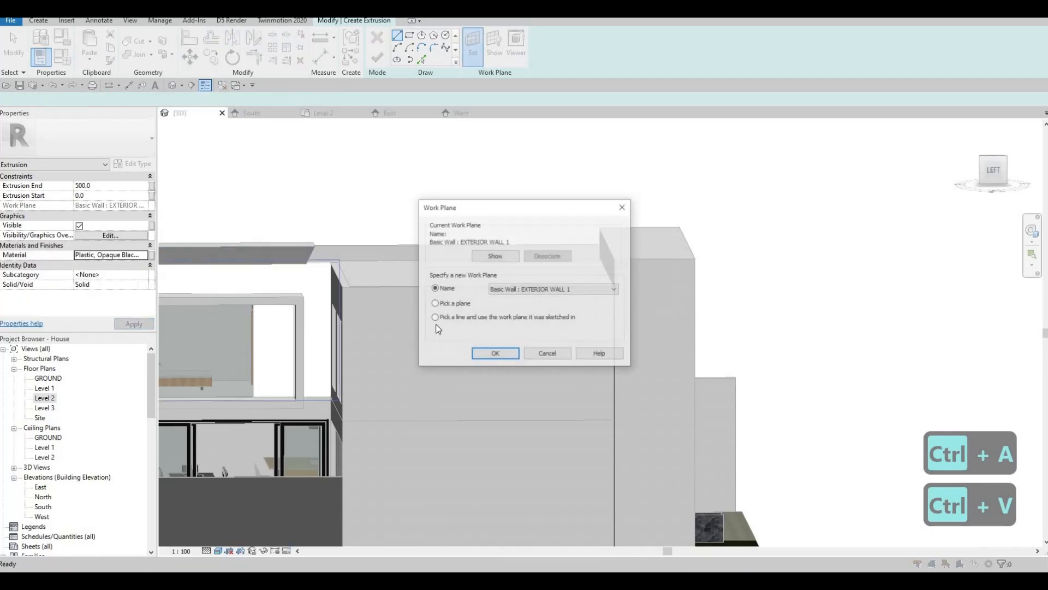
click(435, 303)
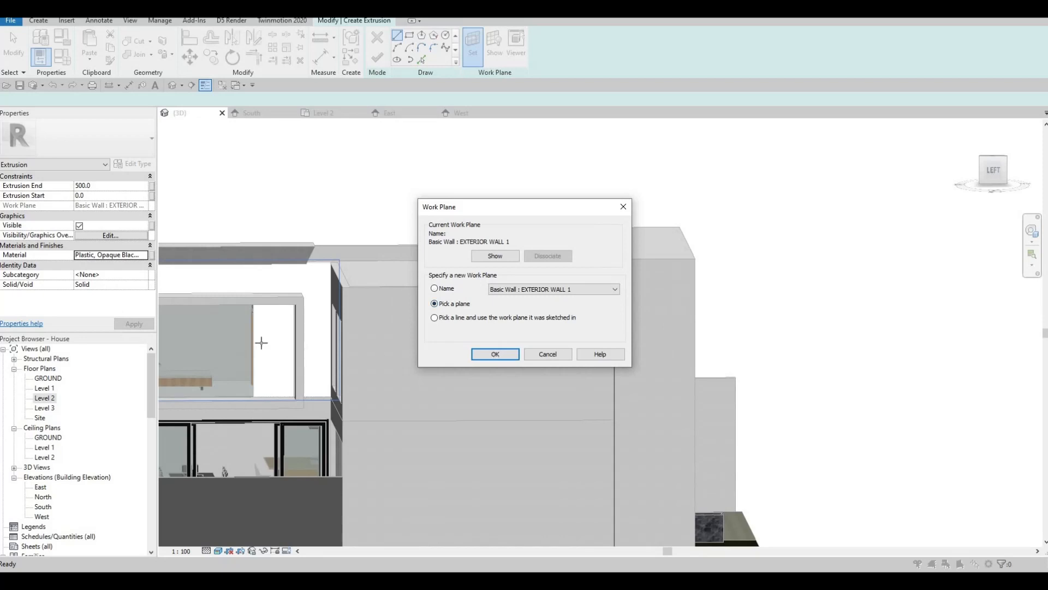
click(321, 273)
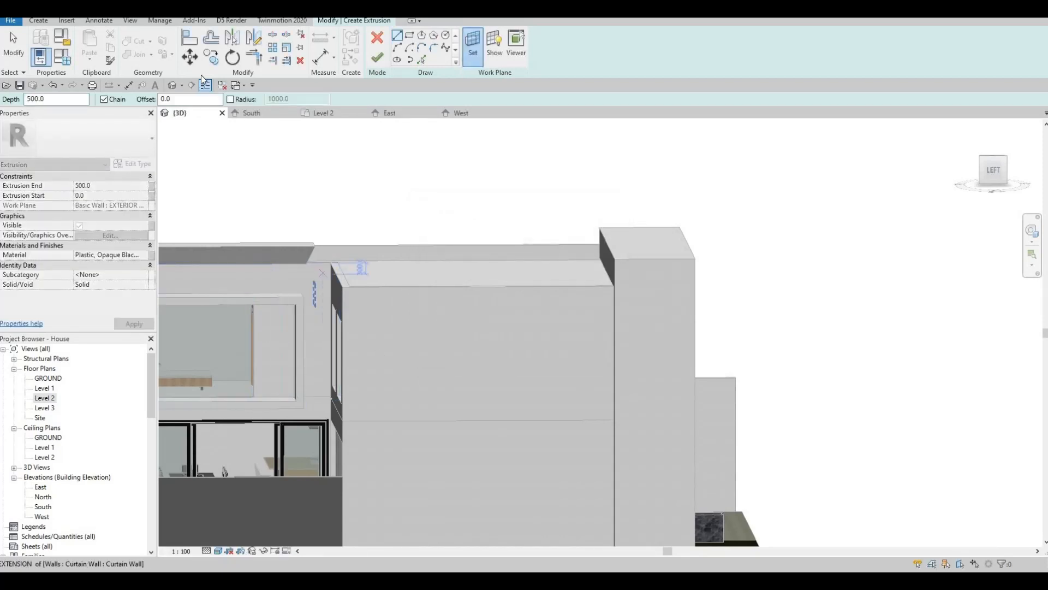
In the West elevation, sketch two narrow vertical rectangles, one from the wall top to the frame and one spanning the frame opening below
click(458, 113)
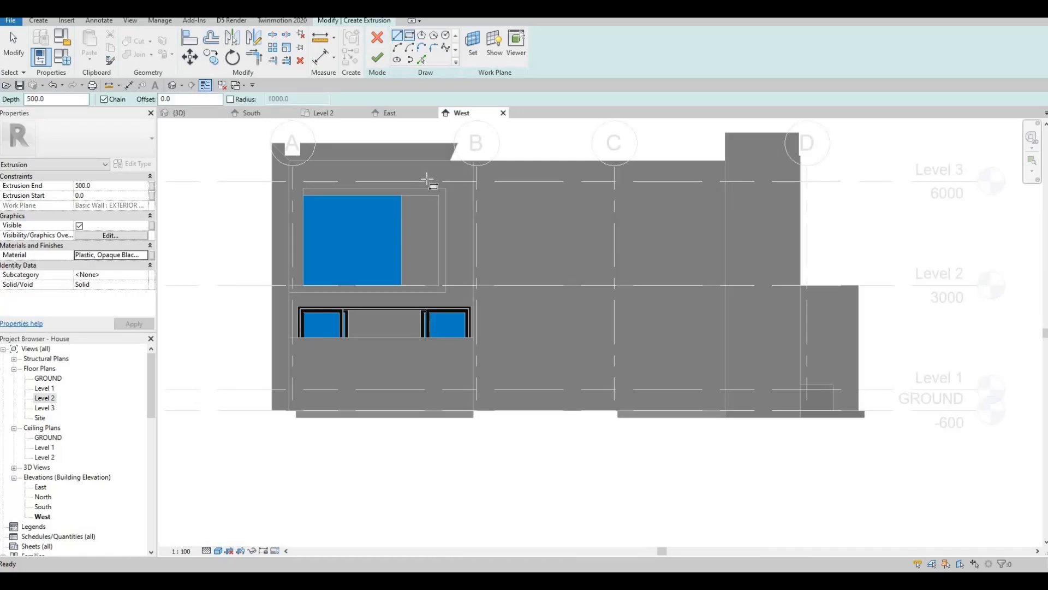
scroll(427, 181, up, 2)
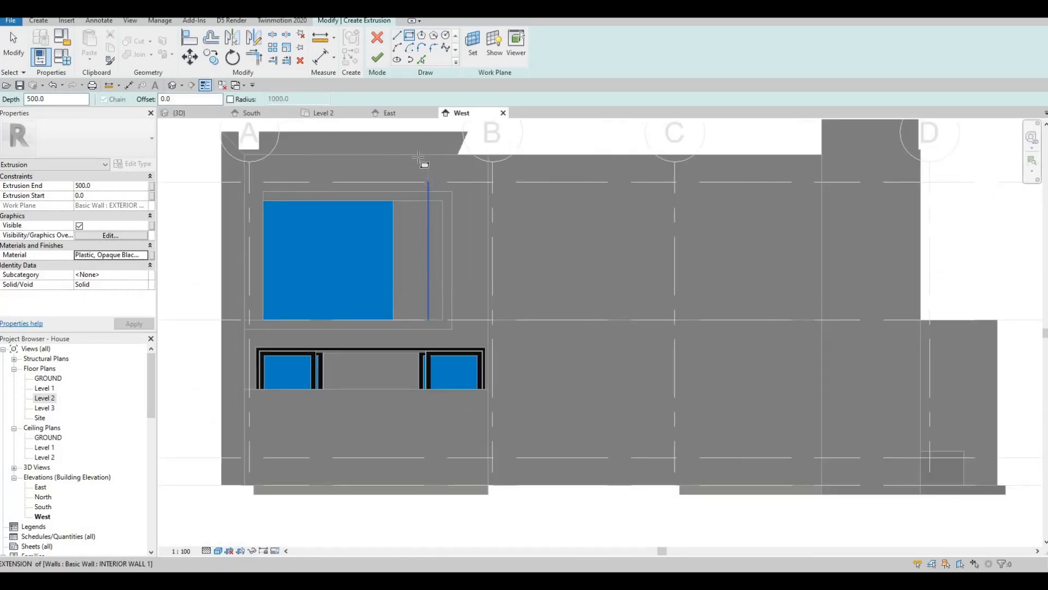
click(427, 190)
click(418, 155)
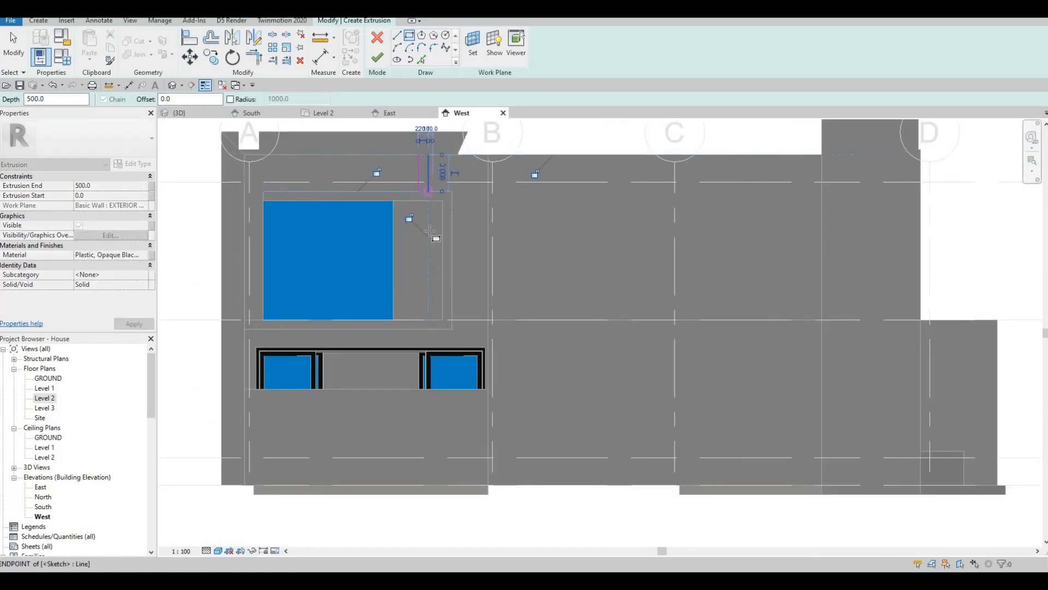
scroll(419, 284, up, 2)
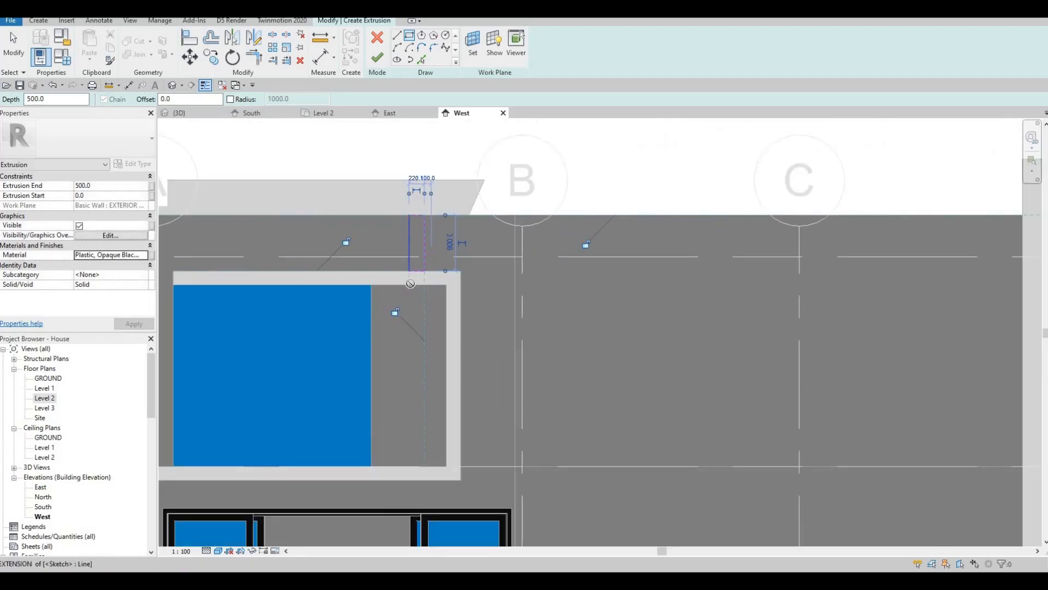
click(410, 283)
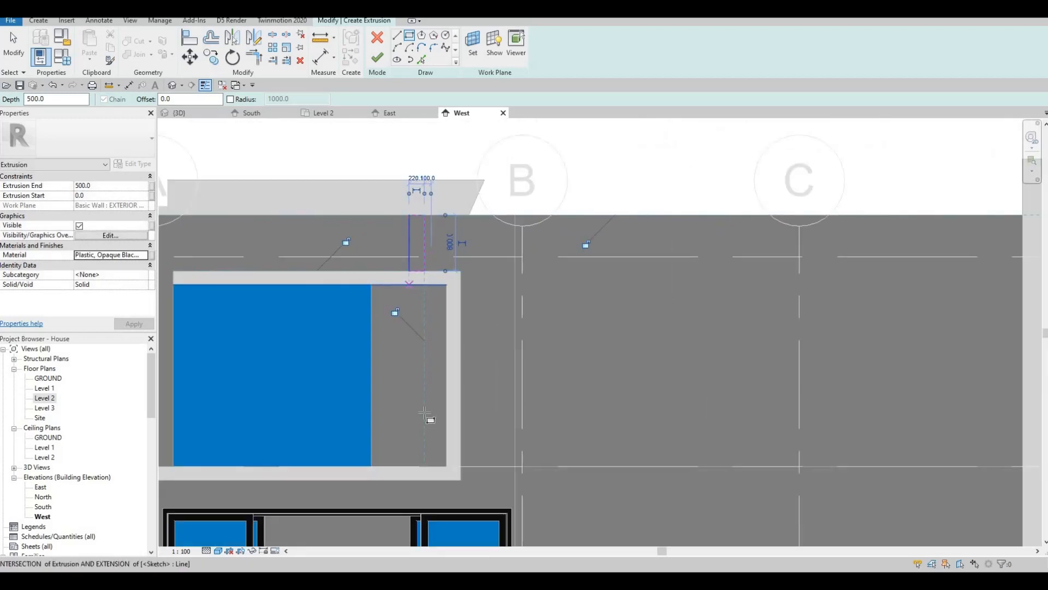
click(427, 467)
key(Escape)
key(Escape)
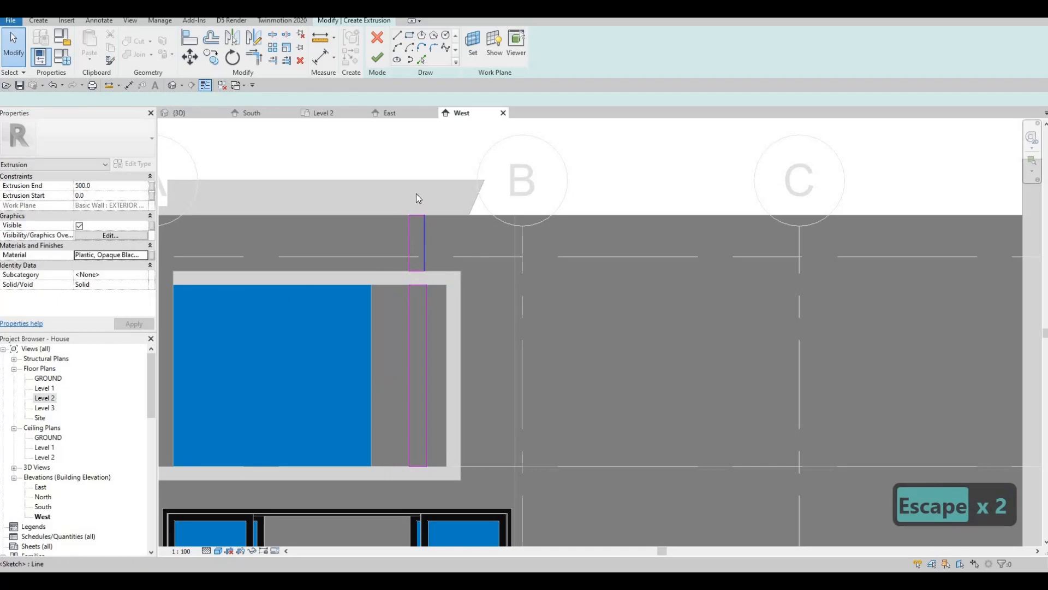
Set the upper rectangle's width to 200 and align the lower rectangle's outer edge with it
click(418, 188)
key(Escape)
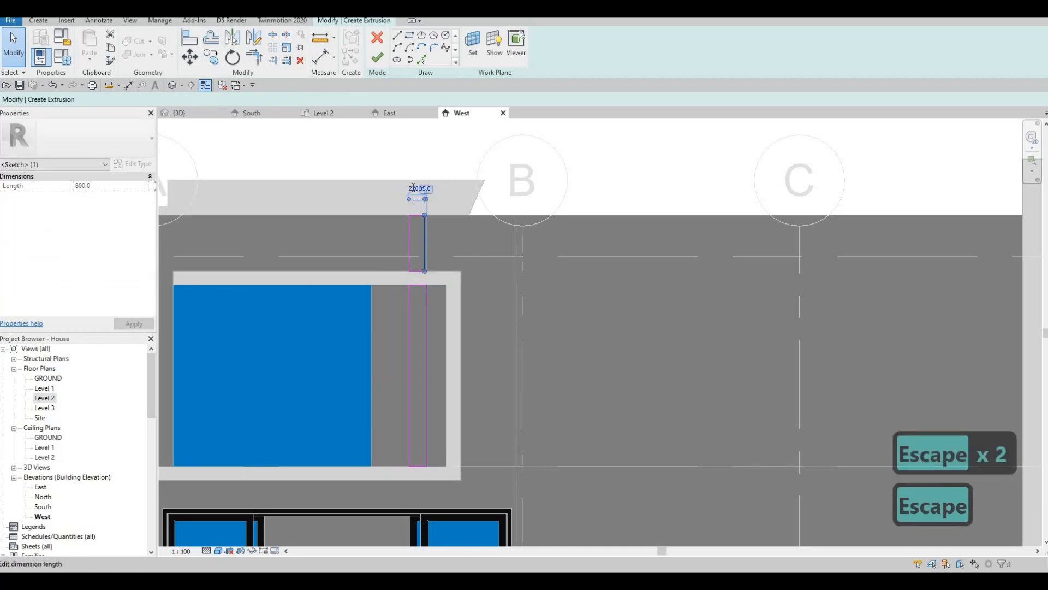
text(200)
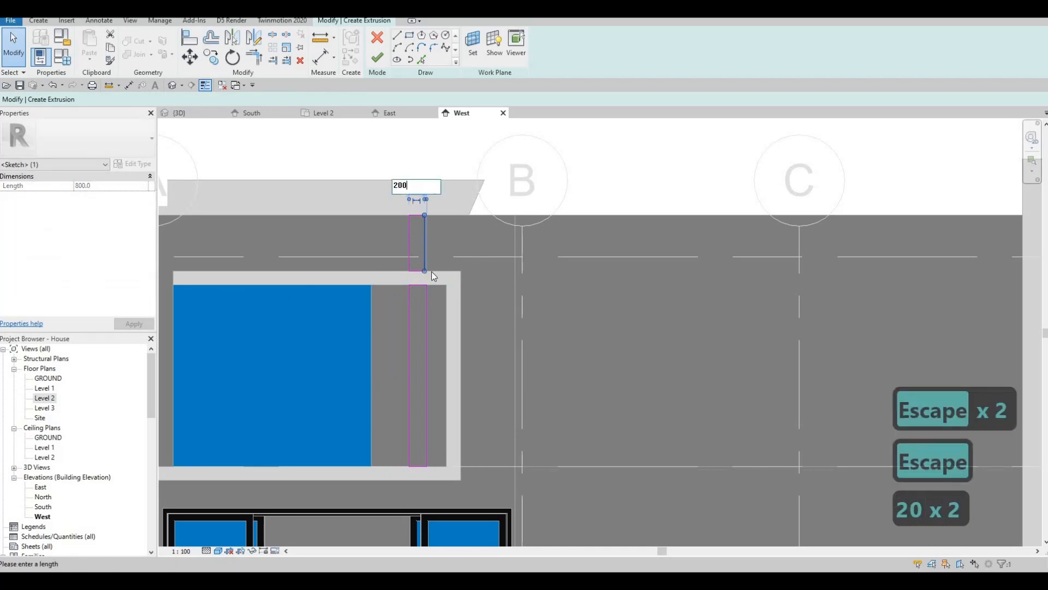
key(Return)
key(Escape)
key(Escape)
key(Escape)
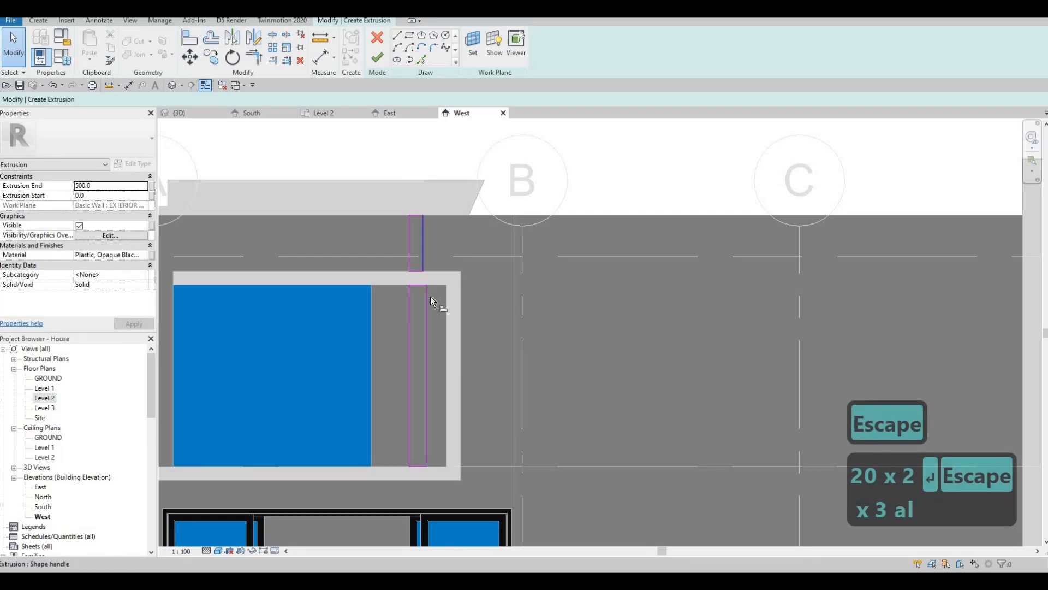
key(l)
key(Escape)
key(Escape)
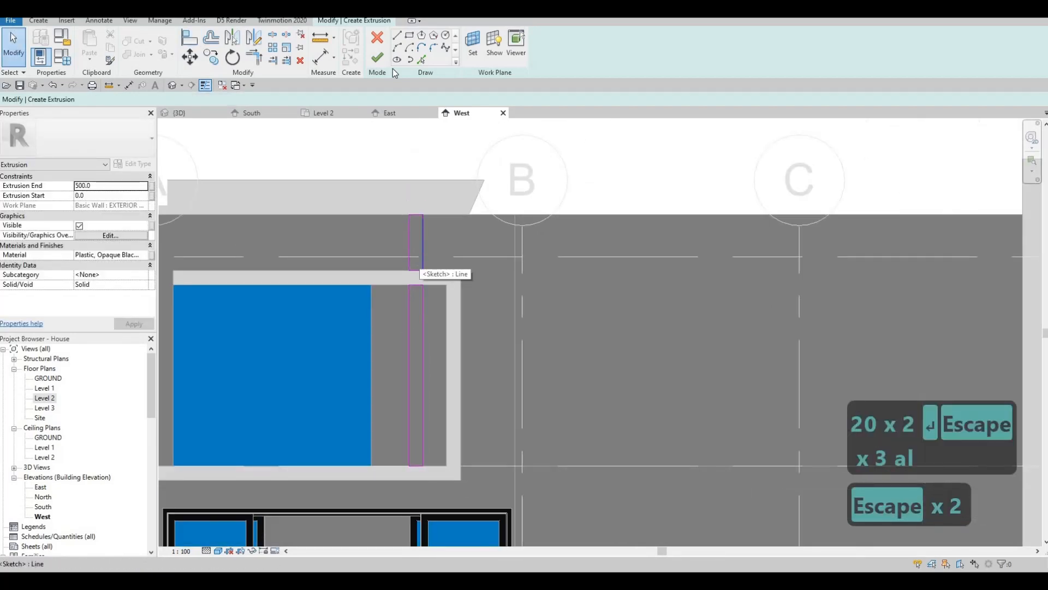
Set the strip extrusion's end to 1000 and finish the sketch
click(98, 186)
text(1000)
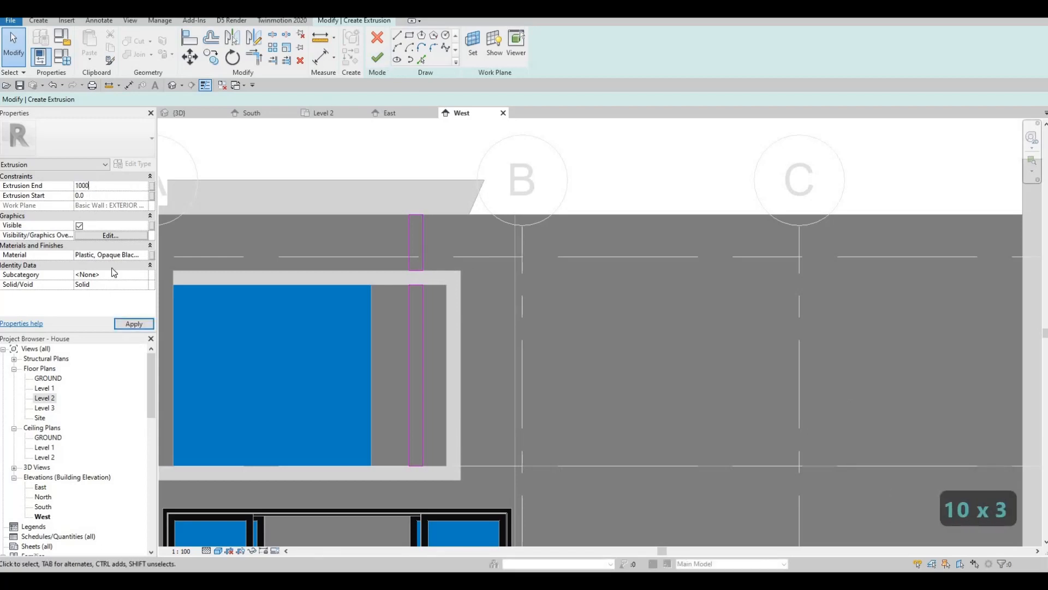
key(Return)
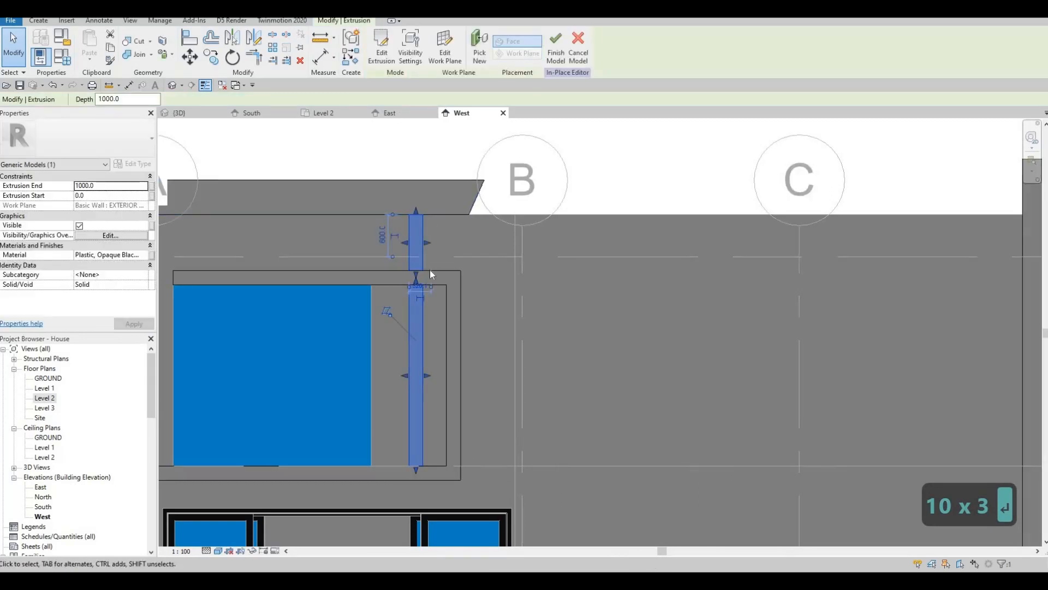
Nudge the black strip extrusion away from the window, closer to the frame's vertical band
scroll(425, 259, up, 2)
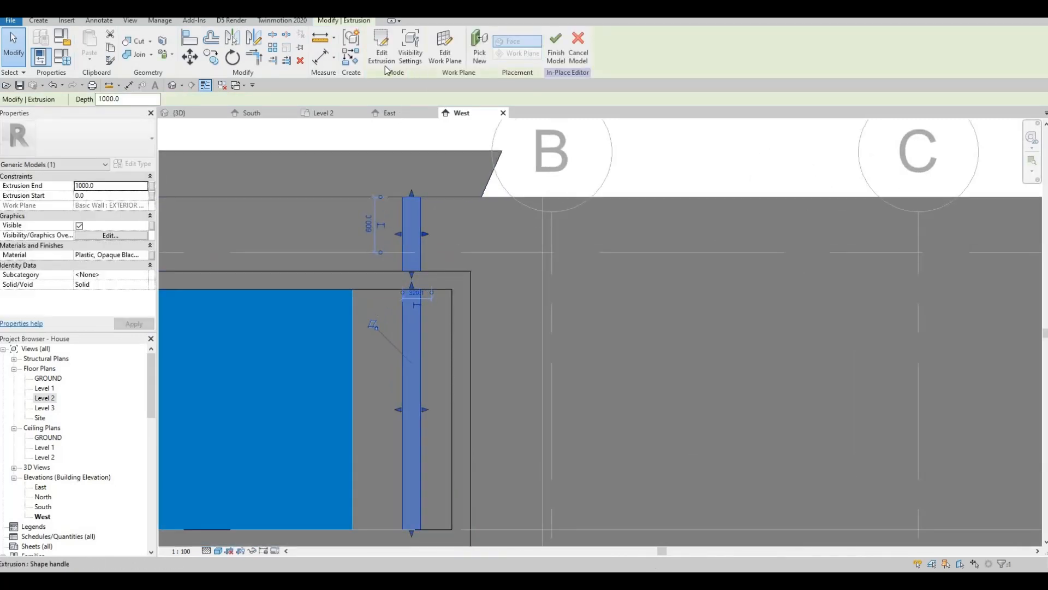
key(Right)
key(Right)
key(Right)
key(Right)
key(Right)
key(Right)
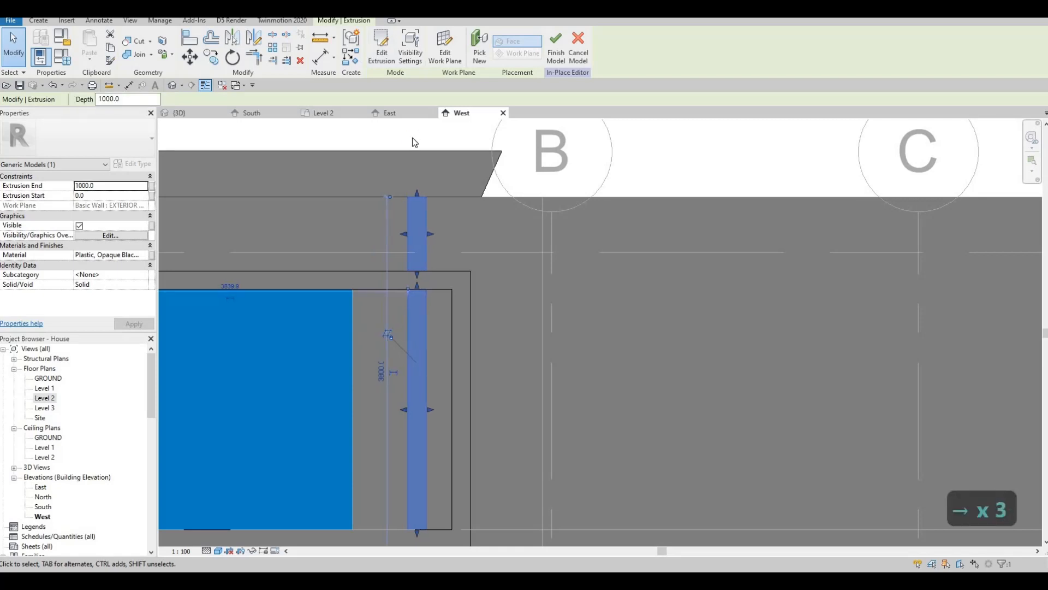
key(Right)
key(Right)
key(Right)
key(Right)
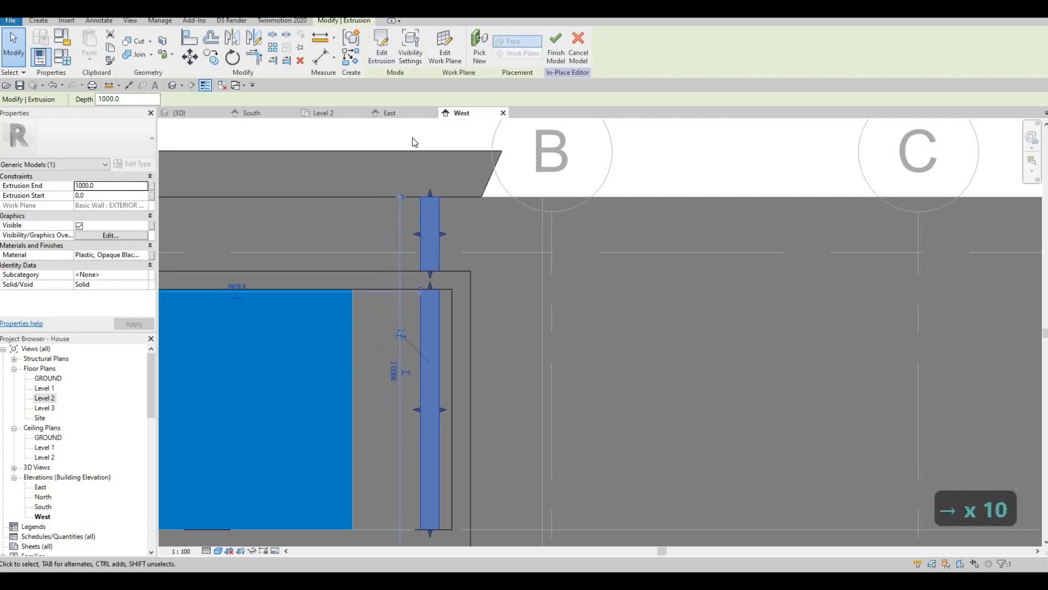
key(Left)
key(Left)
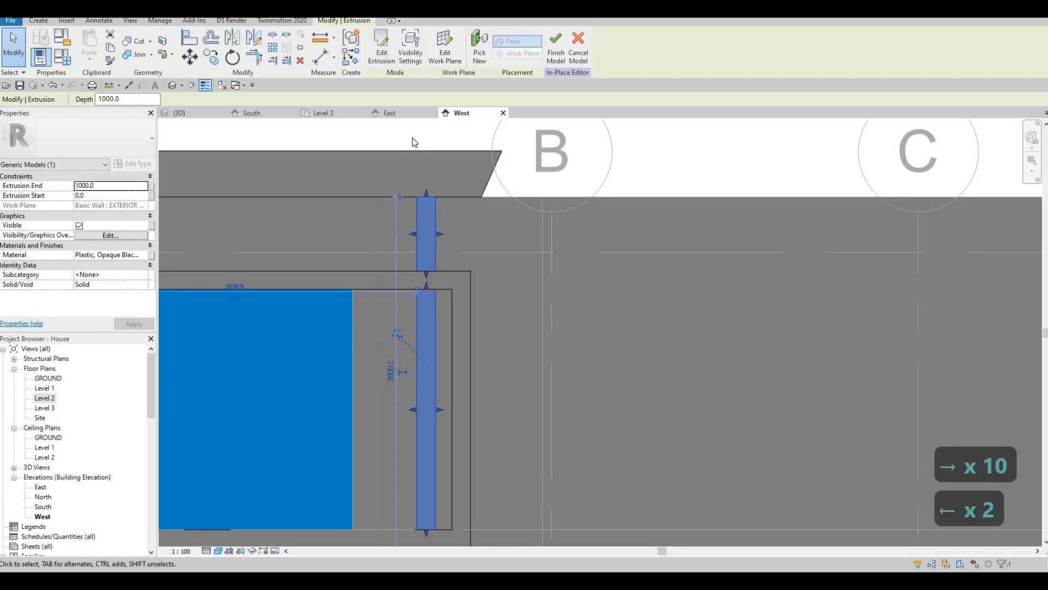
key(Right)
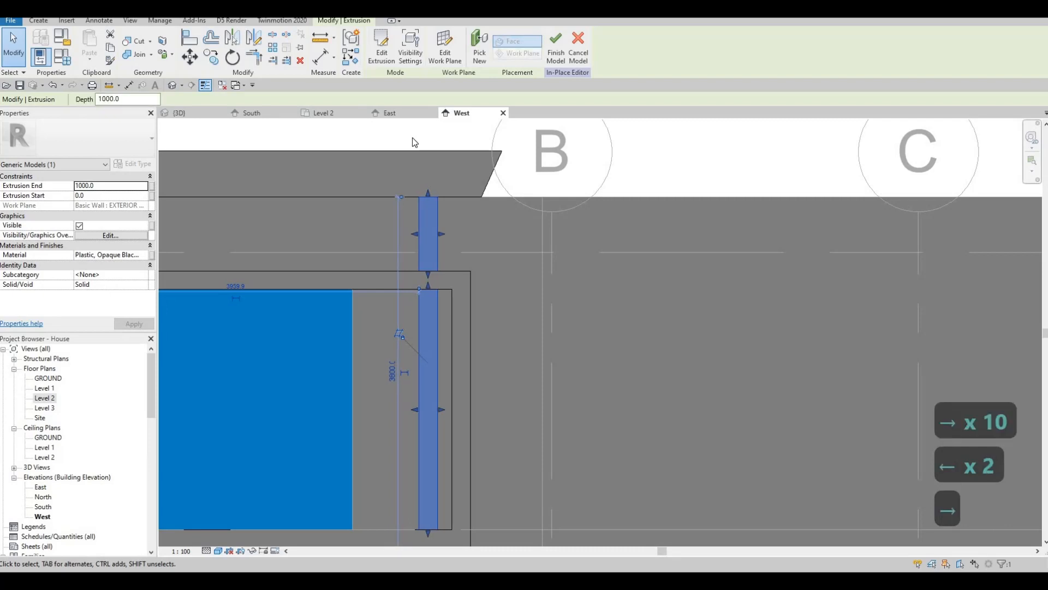
Copy the black strip twice toward the window with narrow gaps between the strips, and finish the in-place model
key(c)
key(o)
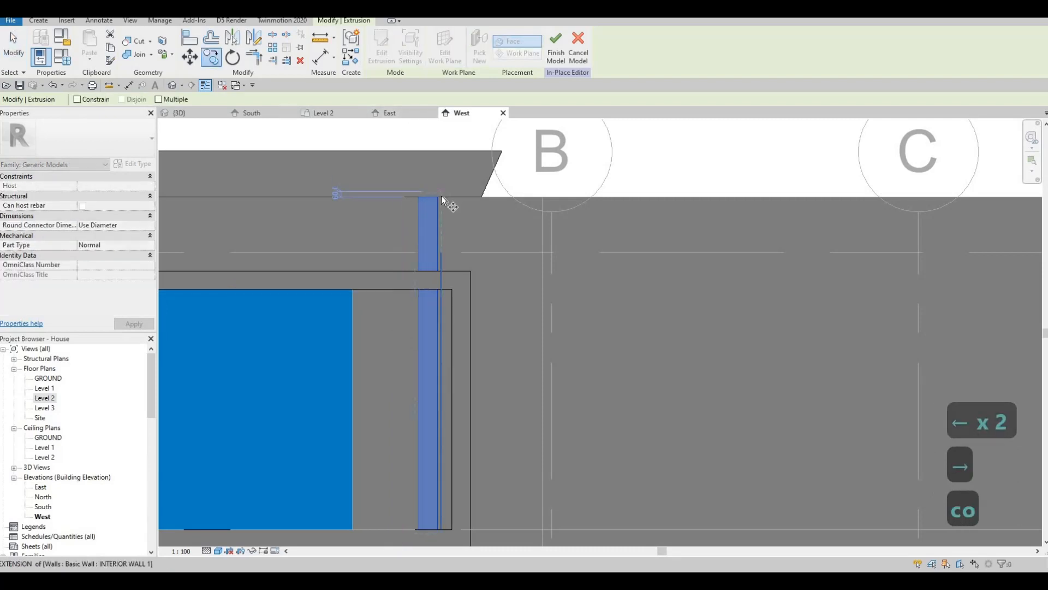
click(442, 197)
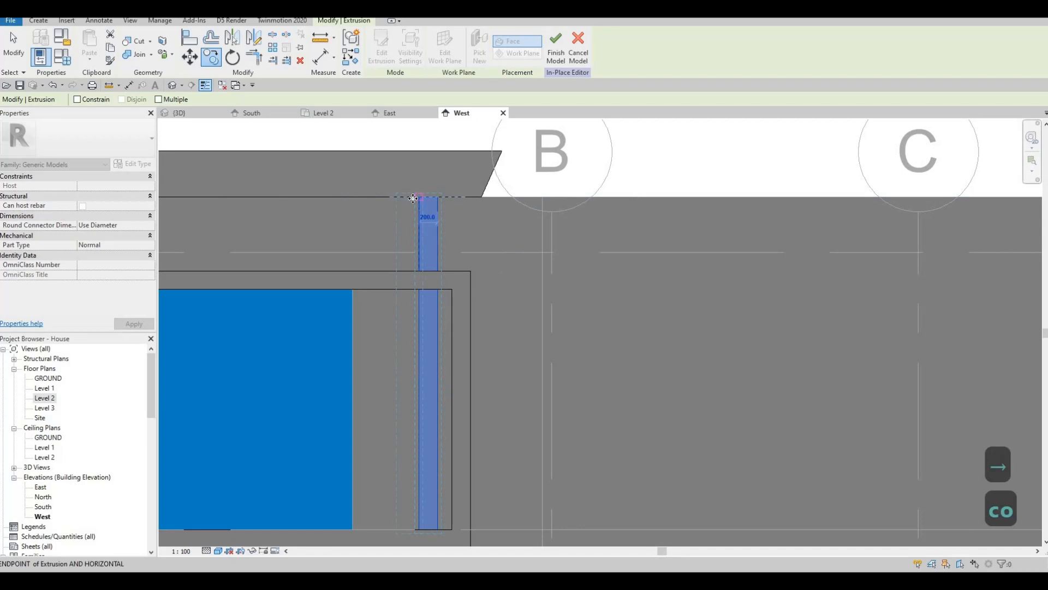
click(415, 197)
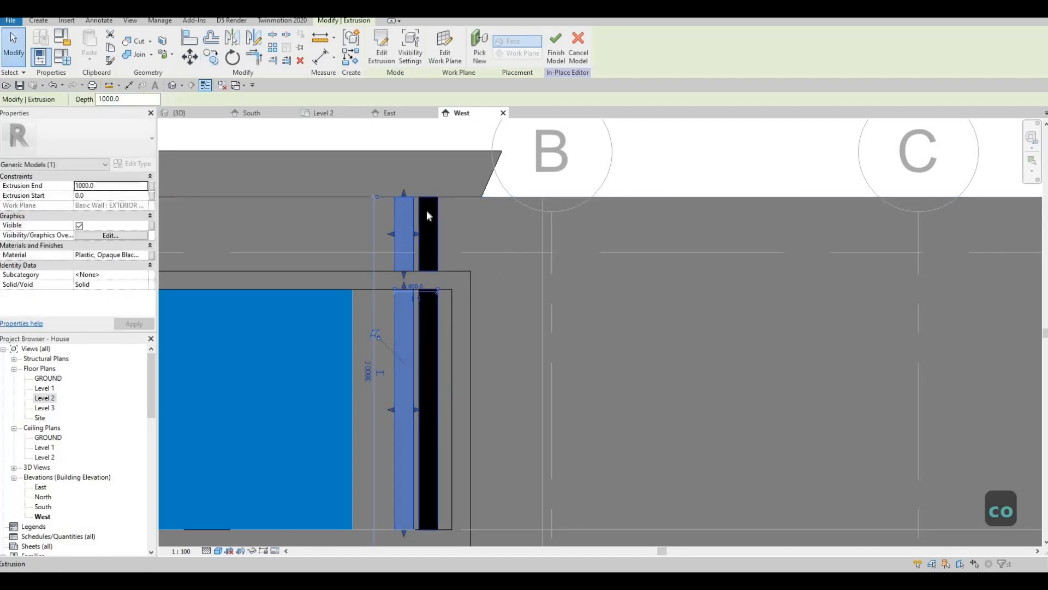
key(c)
key(o)
click(431, 214)
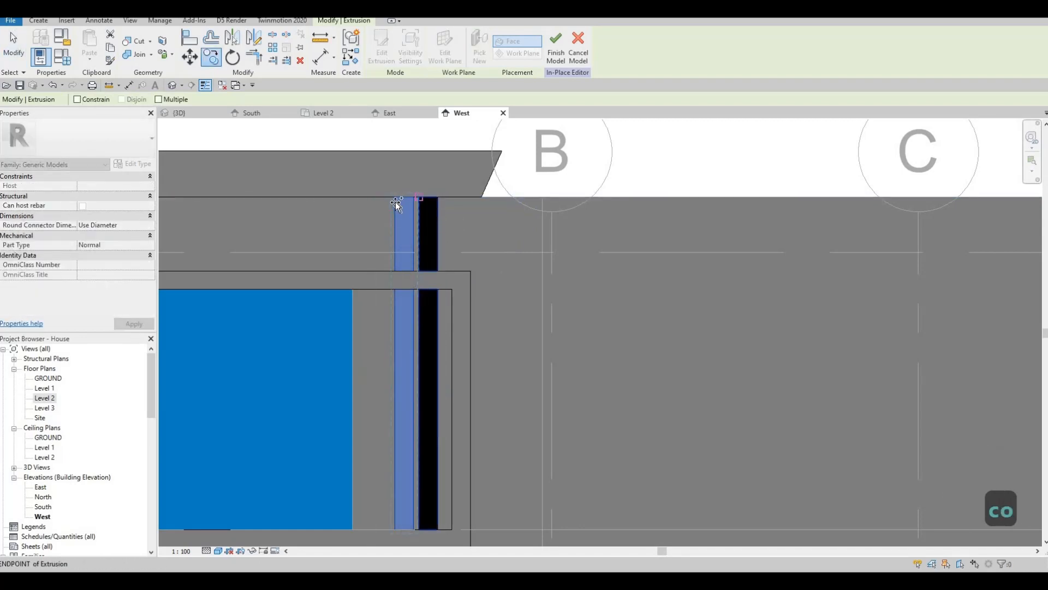
click(421, 234)
key(Escape)
scroll(420, 312, down, 2)
scroll(420, 312, down, 2)
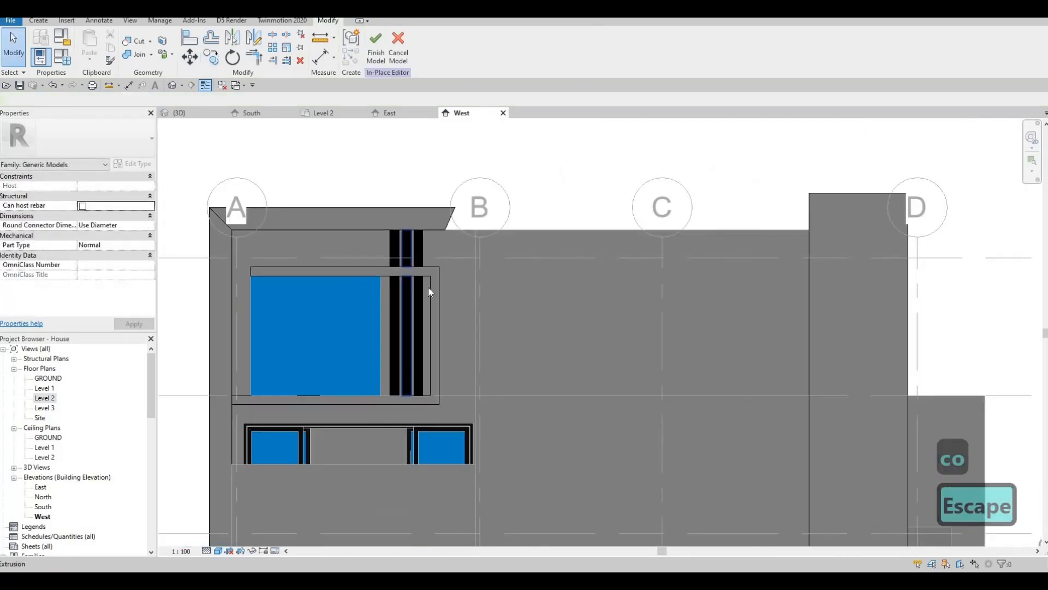
click(376, 54)
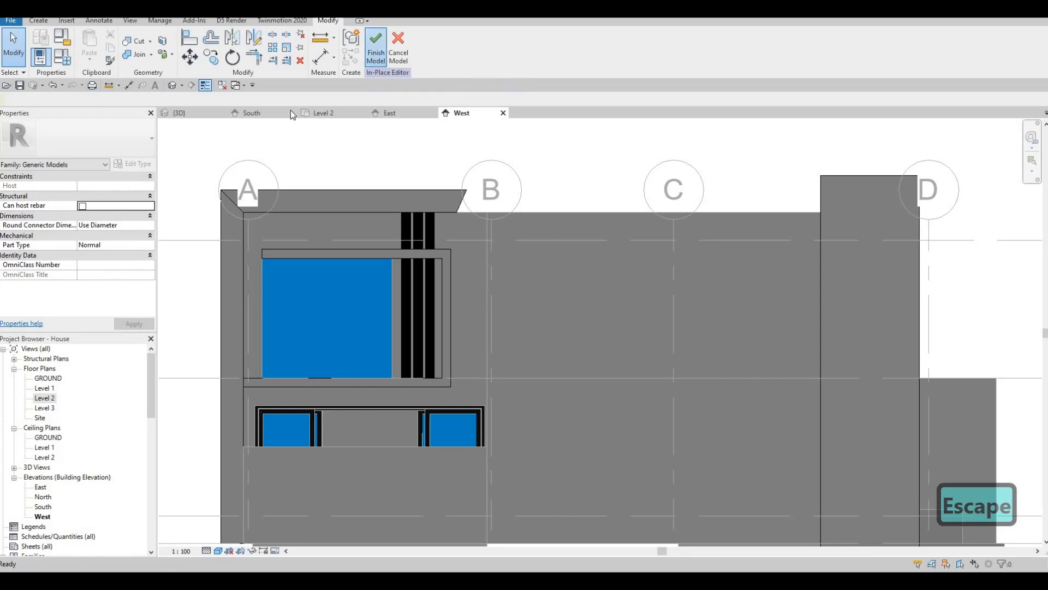
In the 3D view, try to stretch the selected facade model outward by its shape handle, and undo the stretch
click(184, 111)
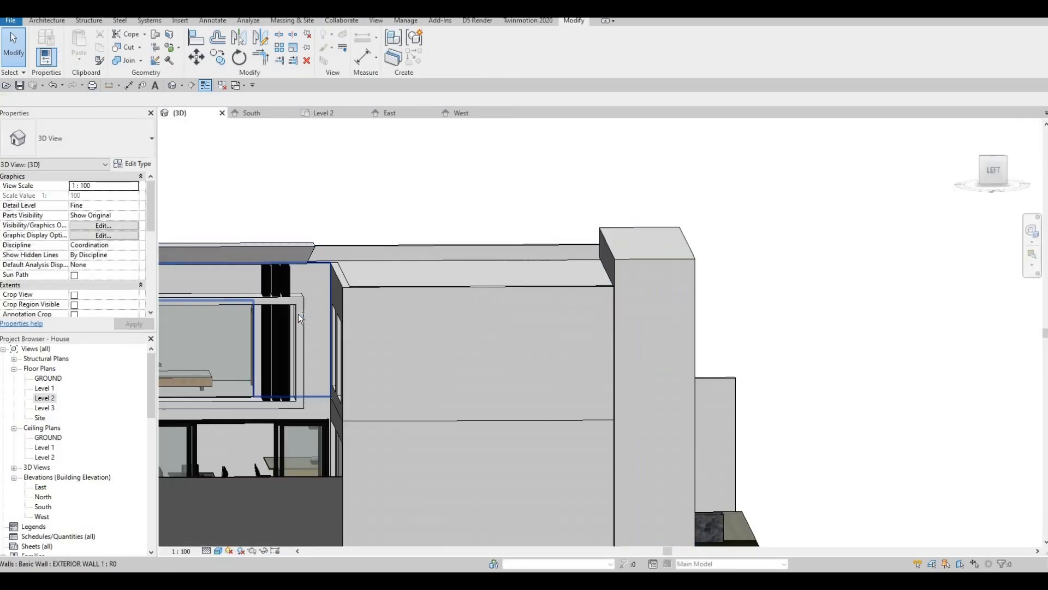
scroll(299, 314, down, 5)
shift+middle_drag(299, 314, 365, 361)
shift+middle_drag(350, 351, 357, 273)
scroll(226, 304, up, 6)
click(248, 284)
scroll(357, 273, up, 2)
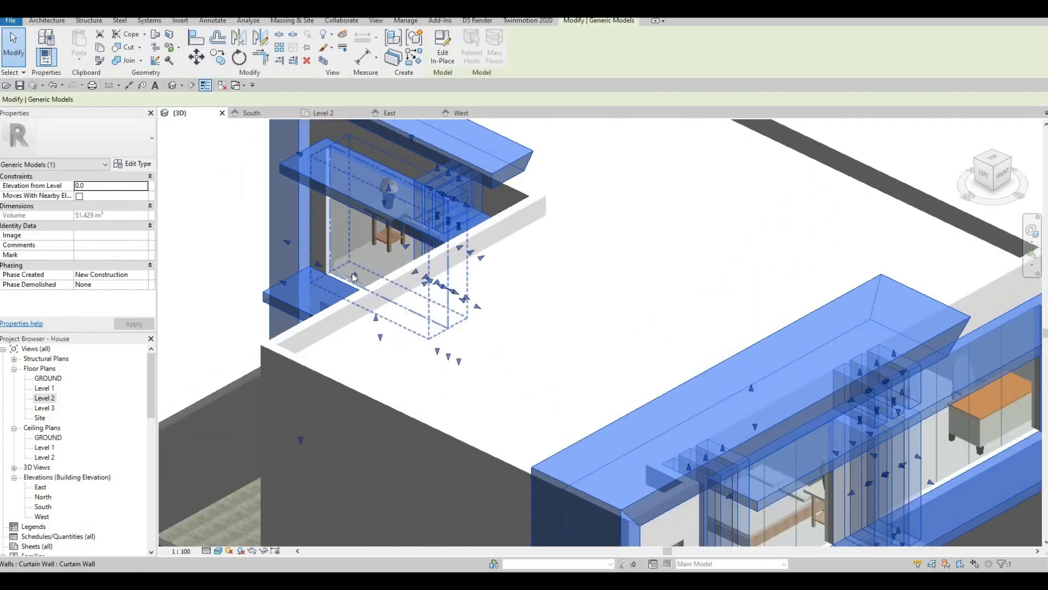
drag(353, 275, 338, 283)
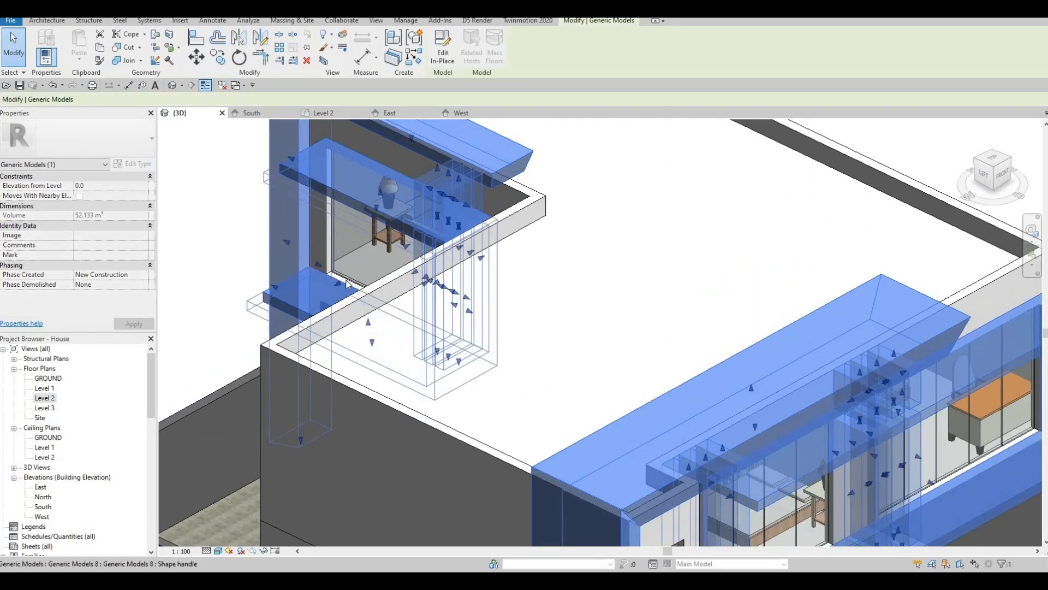
key(ctrl+z)
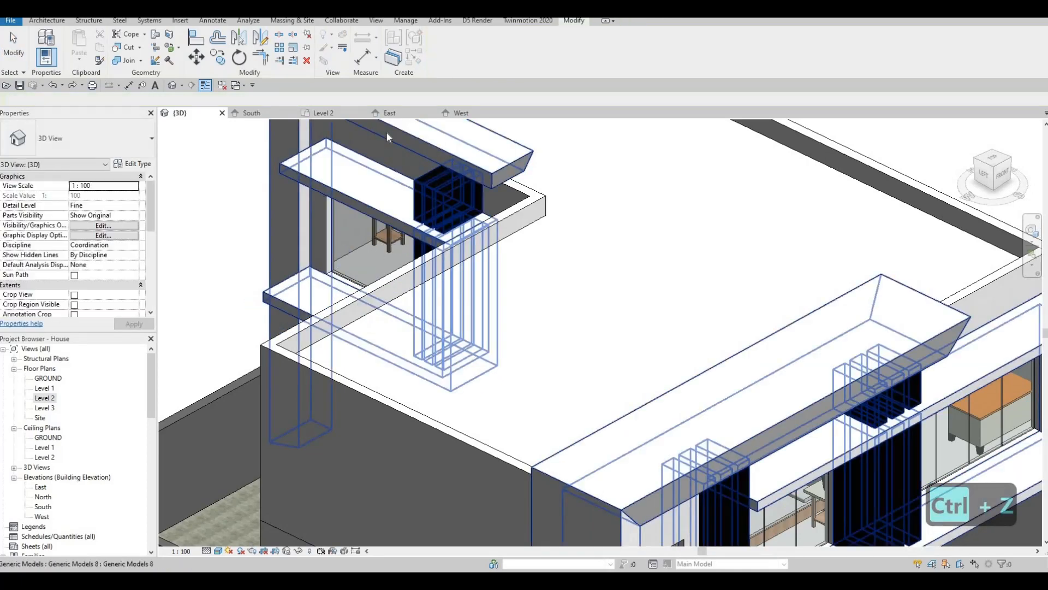
Open the facade model for in-place editing and select the gypsum extrusion forming the roof and side surround above the west window
double_click(418, 134)
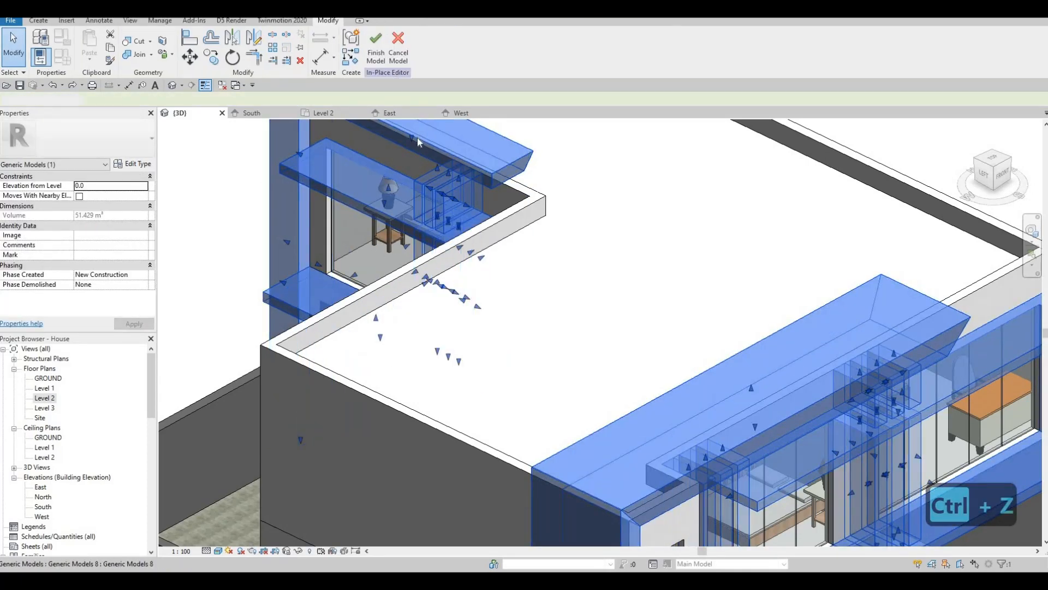
click(417, 138)
scroll(471, 410, down, 3)
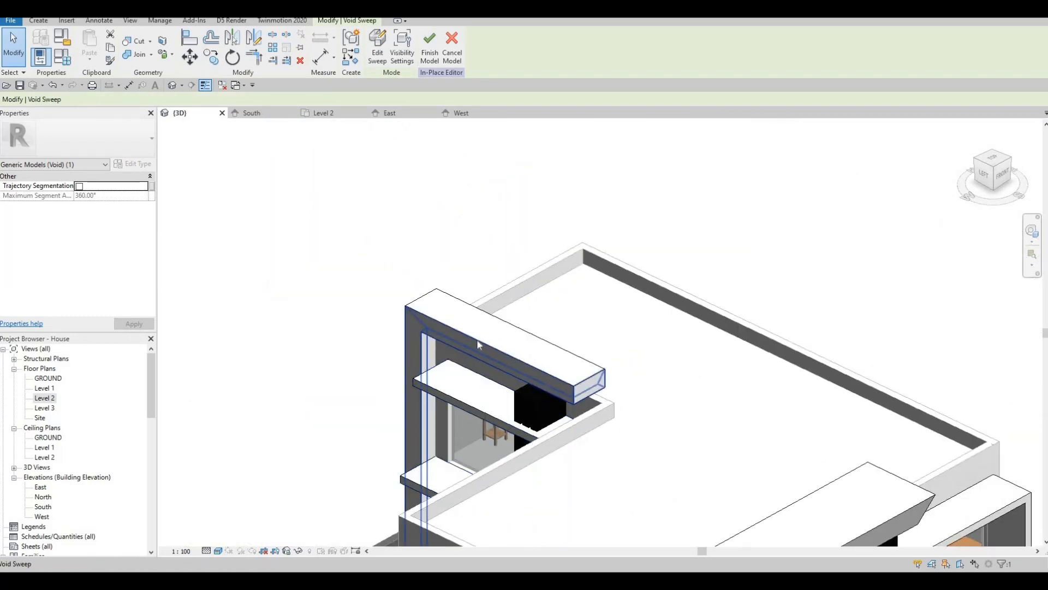
key(Escape)
click(481, 323)
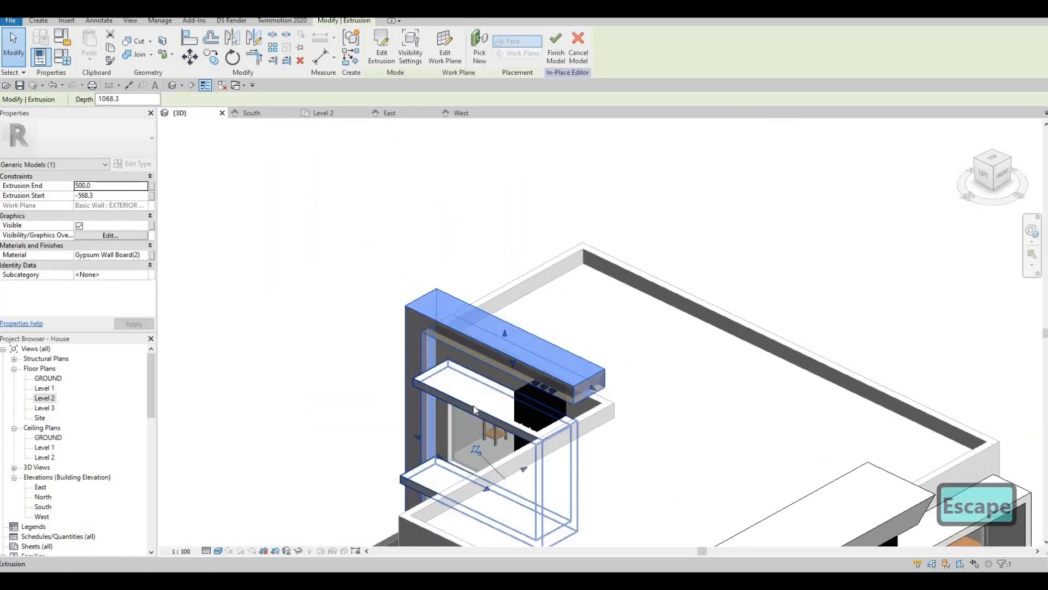
Stretch the surround extrusion's outer face outward past the wall to an extrusion end of about 1656
middle_drag(486, 491, 475, 398)
drag(475, 399, 421, 419)
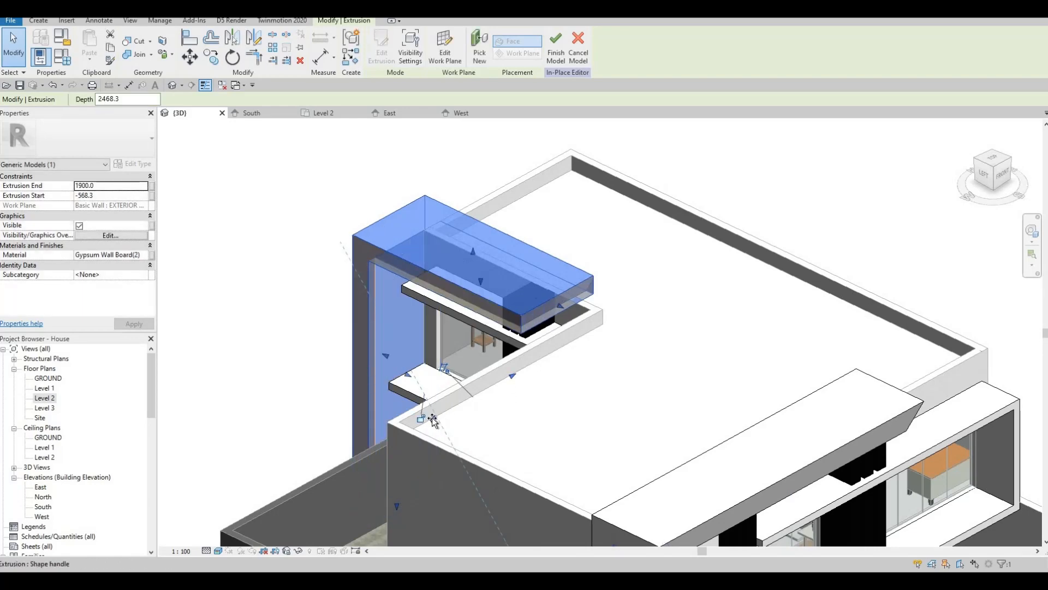
drag(433, 420, 437, 413)
shift+middle_drag(413, 406, 433, 429)
scroll(431, 427, up, 2)
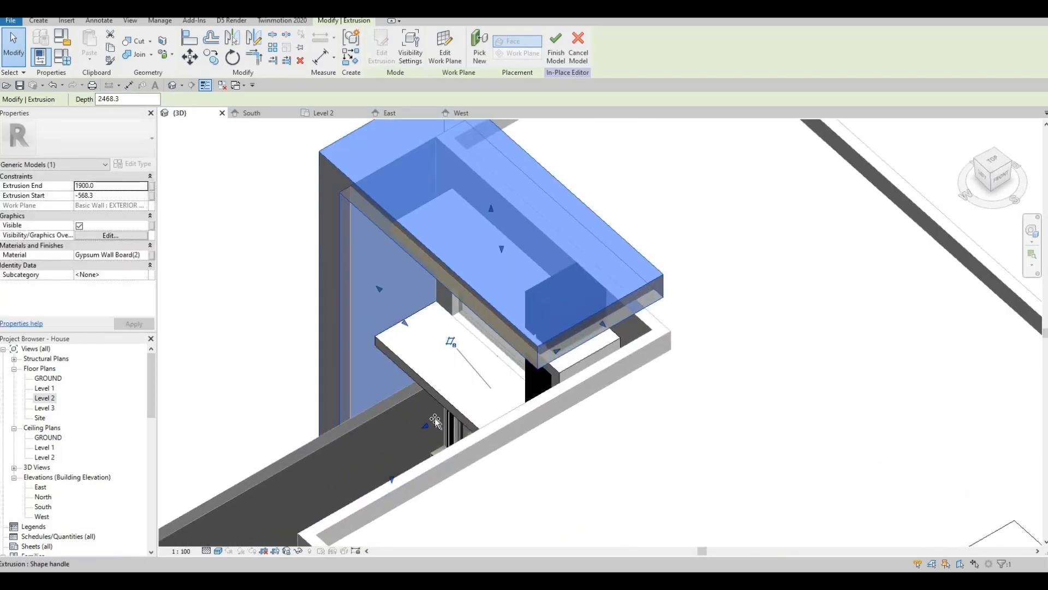
drag(431, 421, 438, 416)
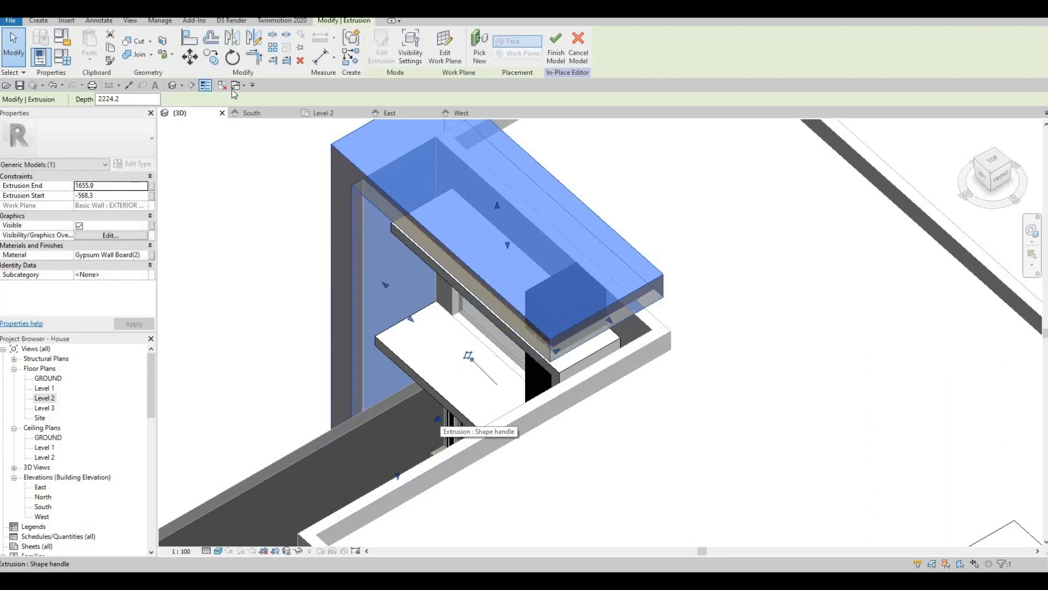
Cut the lengthened surround extrusion with the void sweep and finish the in-place model
click(131, 45)
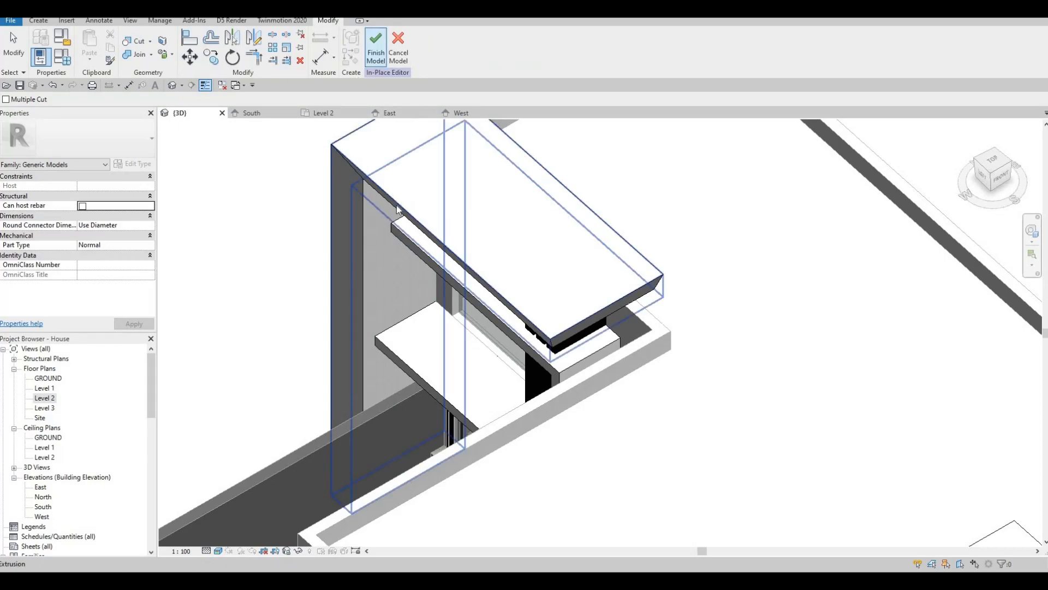
click(376, 46)
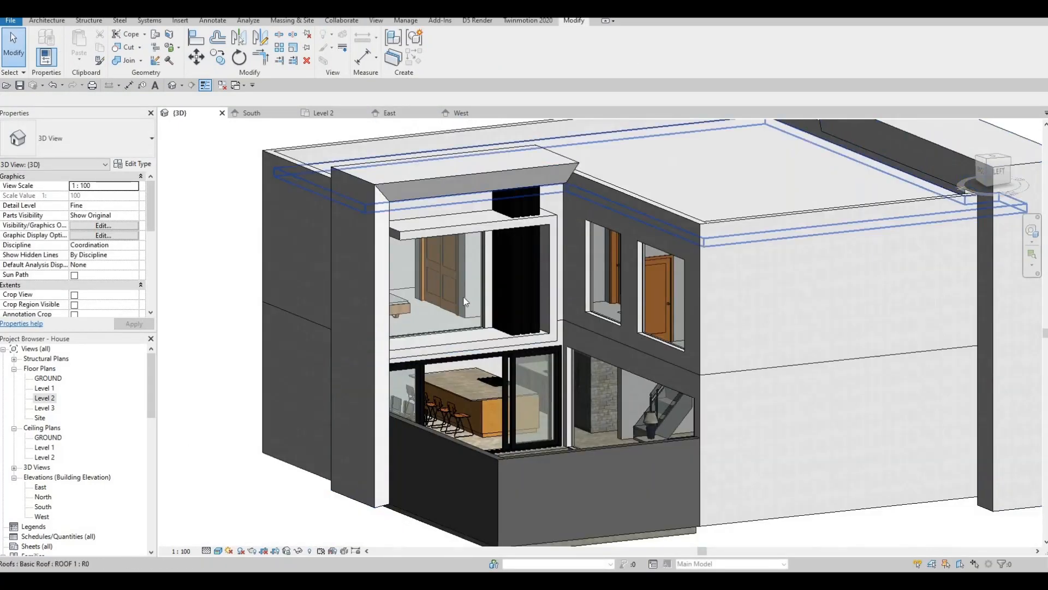
shift+middle_drag(464, 301, 396, 314)
scroll(449, 258, down, 1)
shift+middle_drag(564, 274, 526, 231)
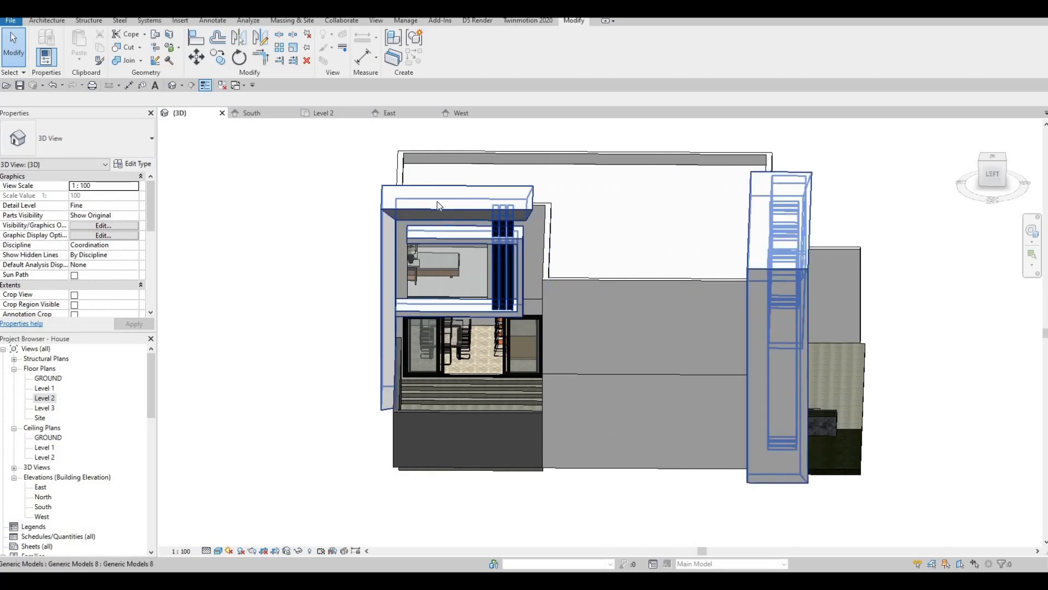
click(47, 20)
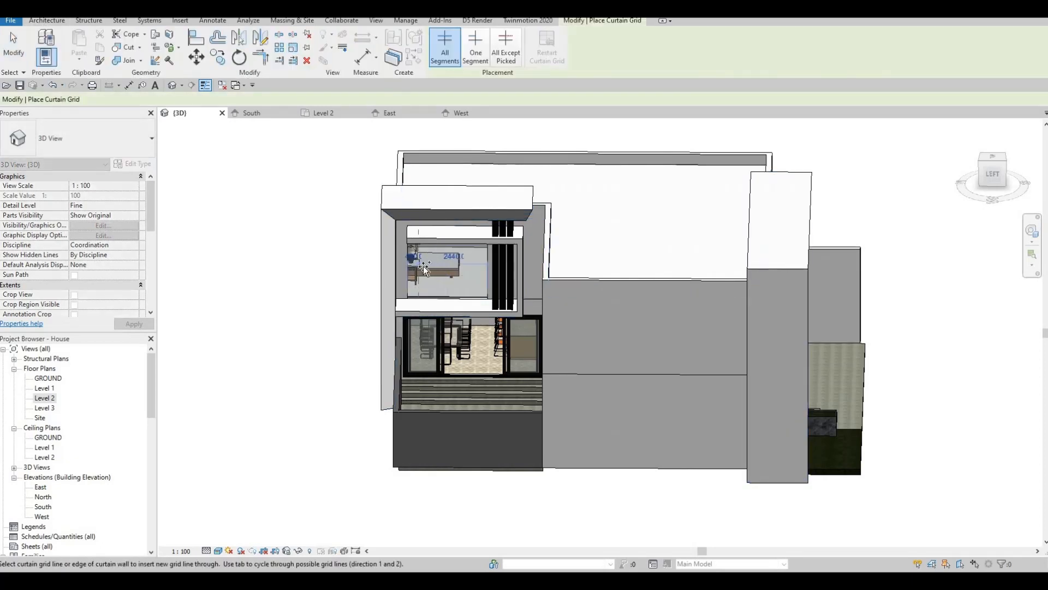
scroll(423, 266, up, 3)
scroll(479, 289, up, 2)
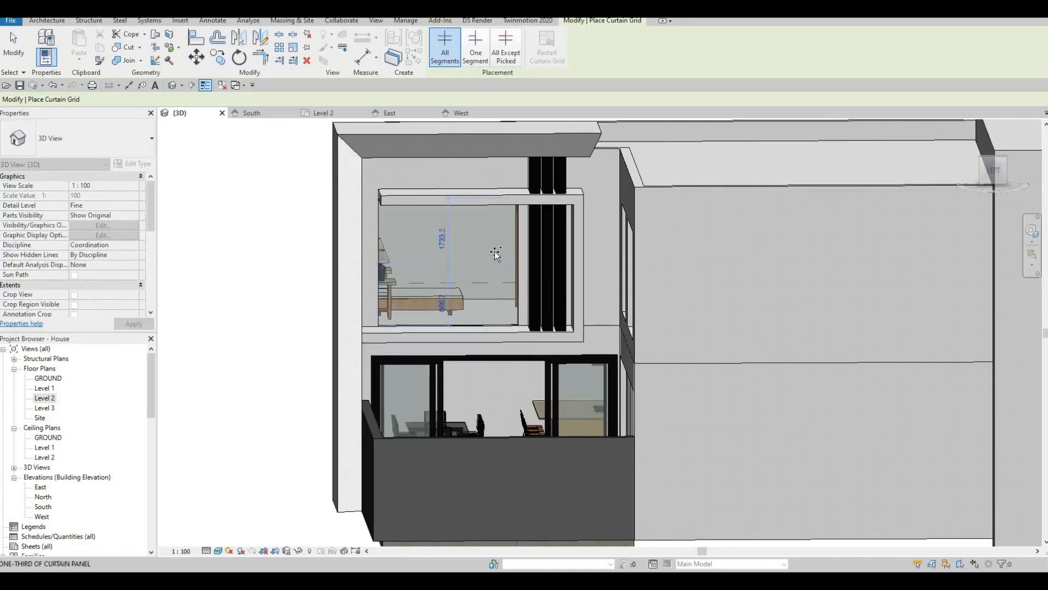
key(Escape)
key(Escape)
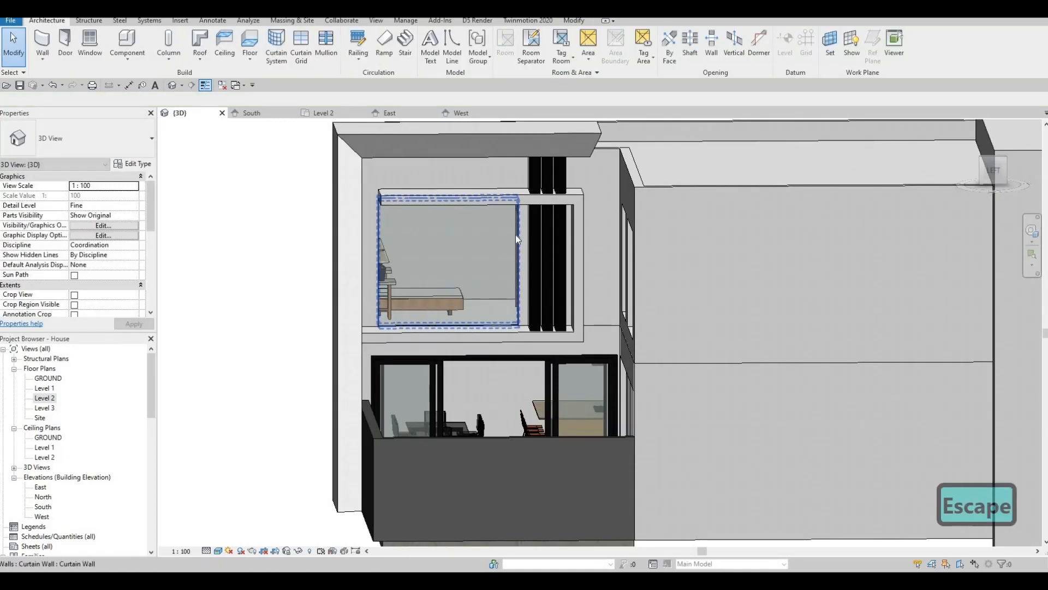
click(482, 242)
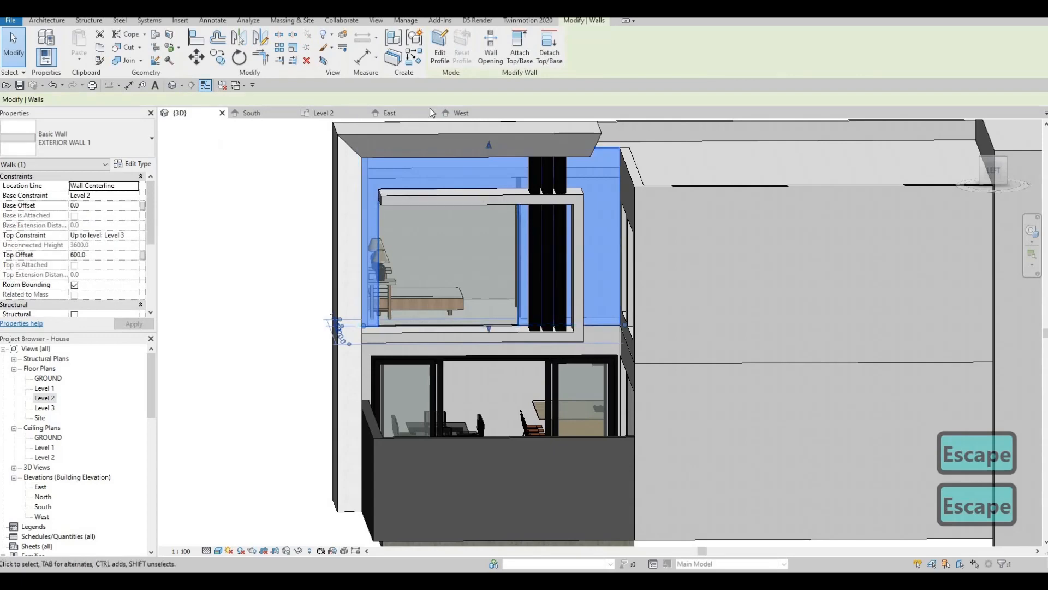
key(Escape)
In the Level 2 plan, stretch the west bedroom curtain wall's south end to line up with the edge of the first vertical strip
click(335, 115)
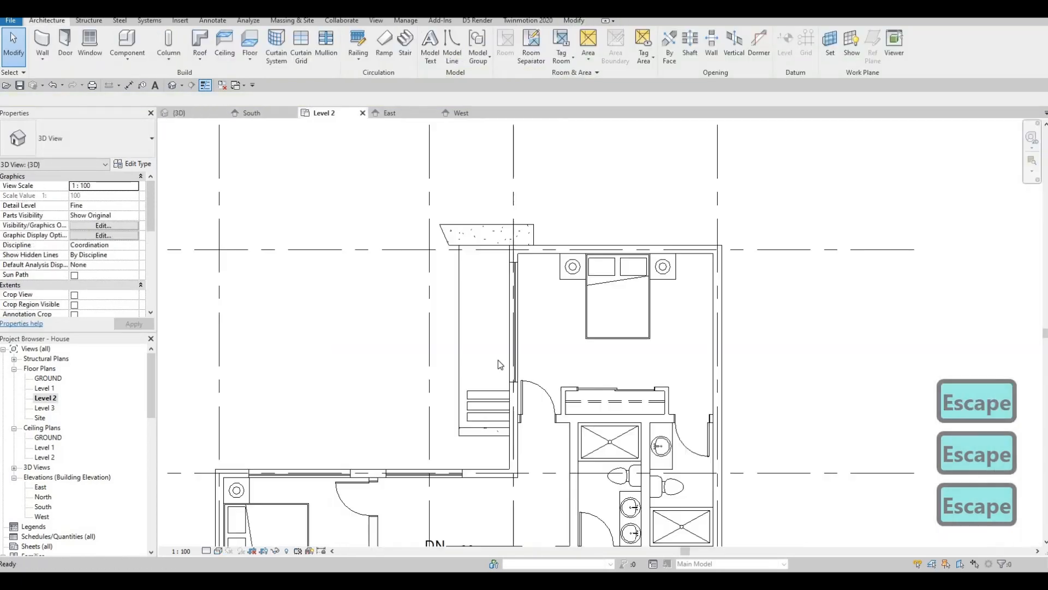
scroll(513, 385, up, 3)
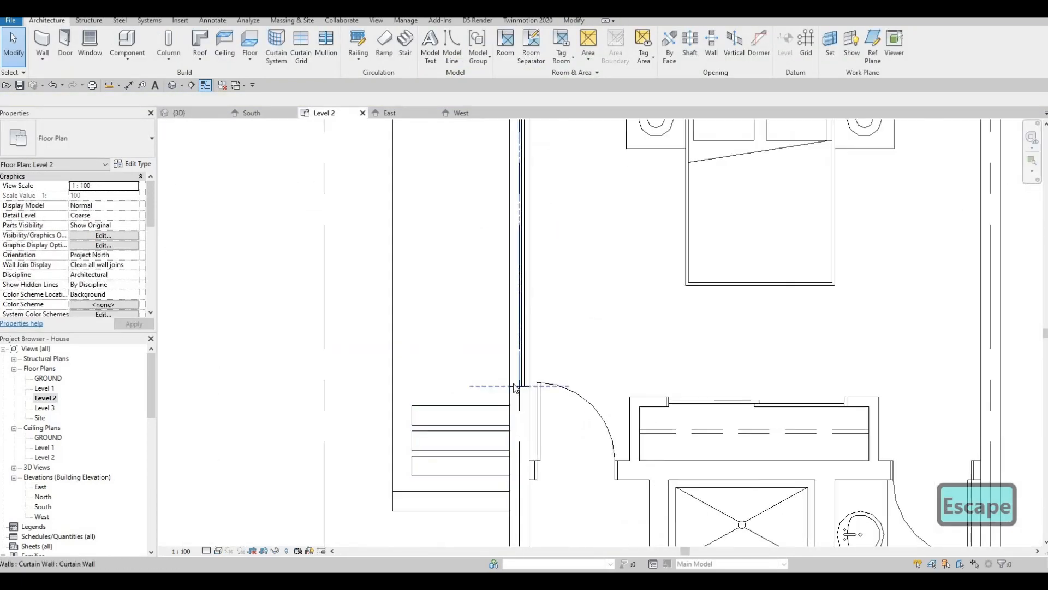
click(515, 383)
mouse_move(517, 402)
mouse_down()
mouse_move(534, 400)
mouse_move(535, 412)
mouse_move(532, 401)
mouse_up()
scroll(519, 403, up, 4)
scroll(502, 262, down, 2)
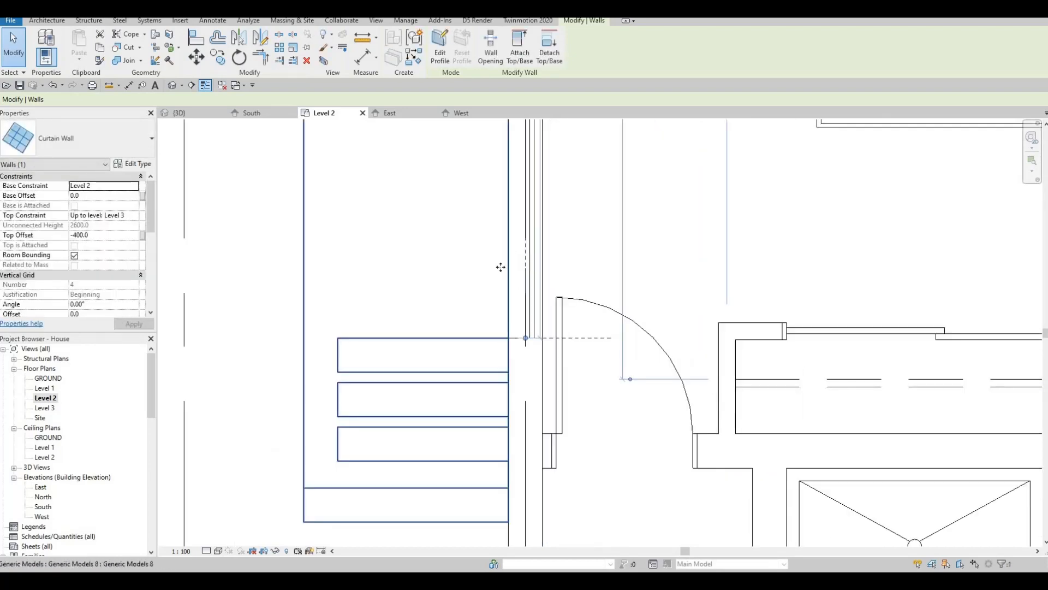
Extend the same curtain wall's north end to the inner face of the north exterior wall
middle_drag(501, 267, 495, 351)
scroll(502, 224, down, 3)
middle_drag(503, 224, 491, 367)
scroll(498, 246, up, 2)
scroll(496, 283, up, 2)
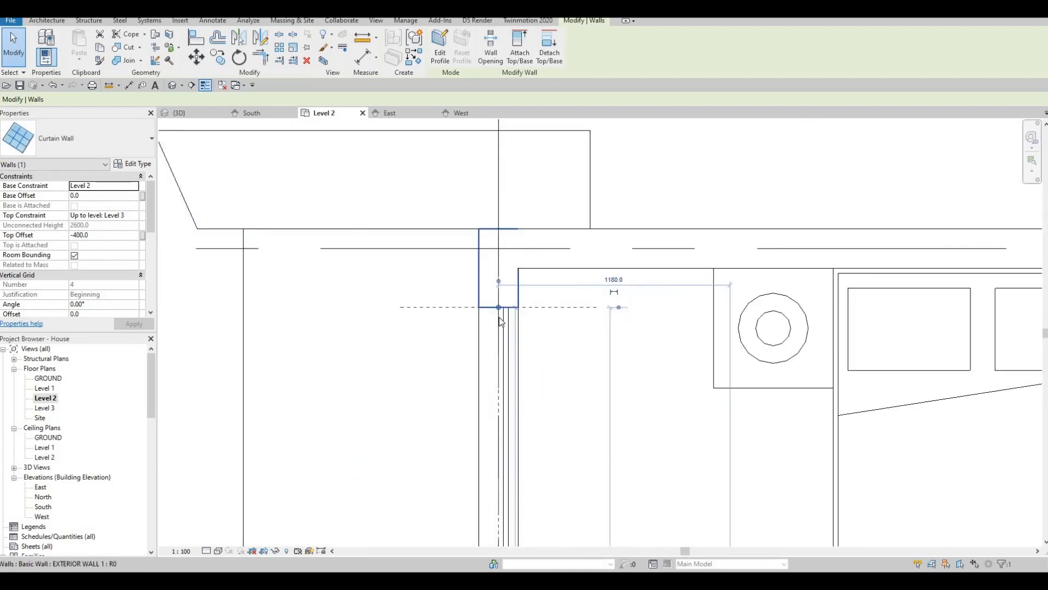
key(Escape)
click(499, 312)
drag(499, 307, 499, 268)
key(Escape)
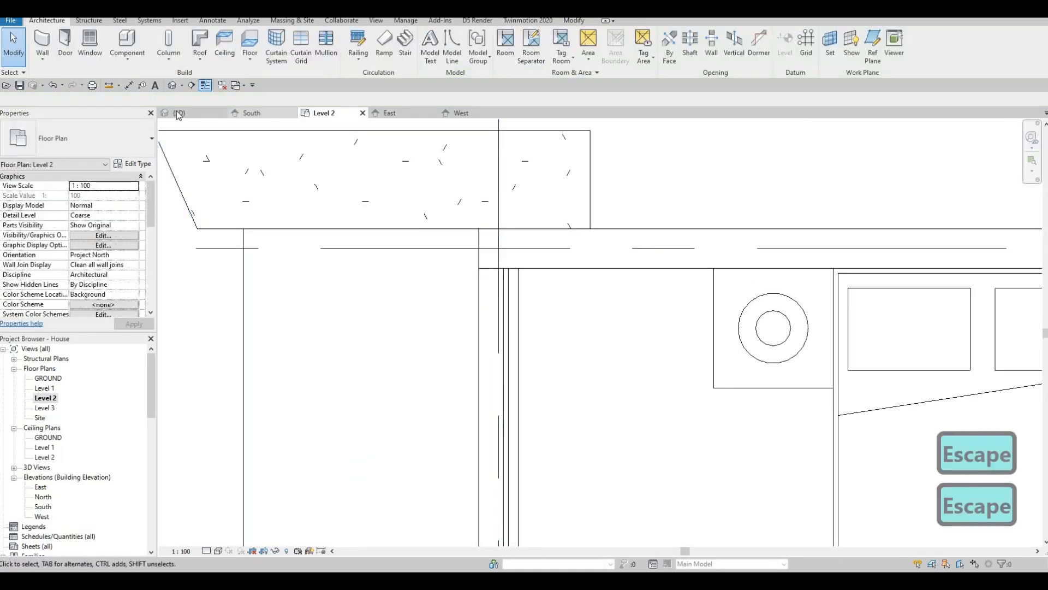
In the 3D view, stretch the free end of the projecting window frame's top bar toward the side surround using its shape handle
click(176, 112)
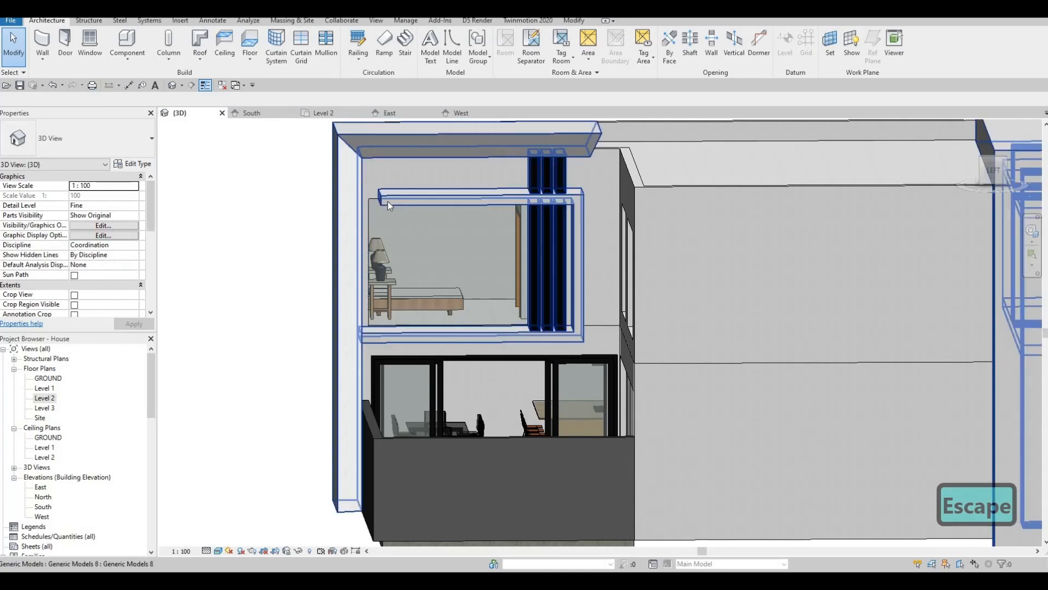
click(379, 198)
scroll(380, 199, up, 2)
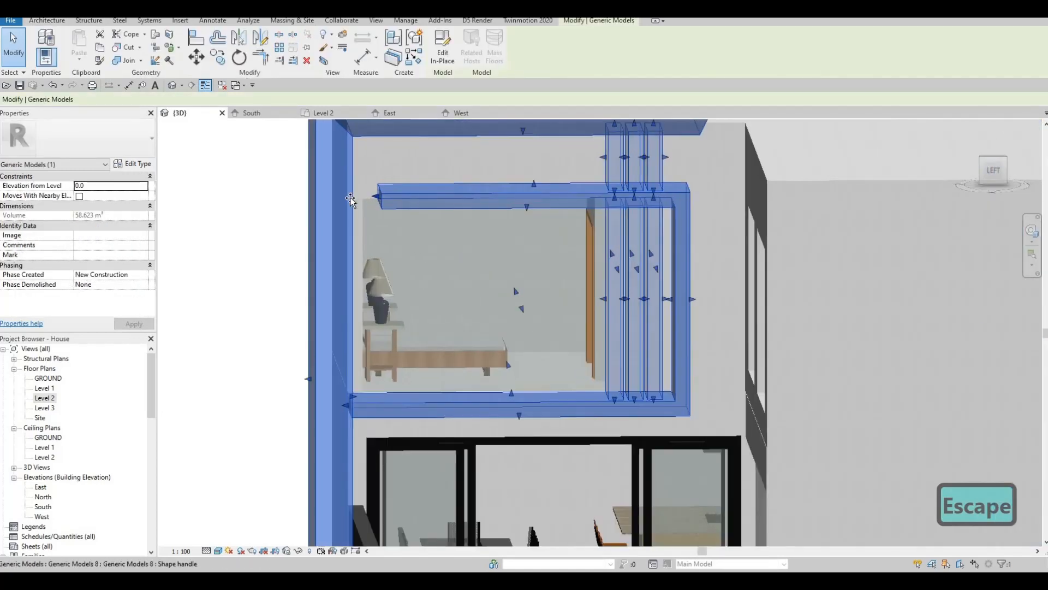
click(356, 221)
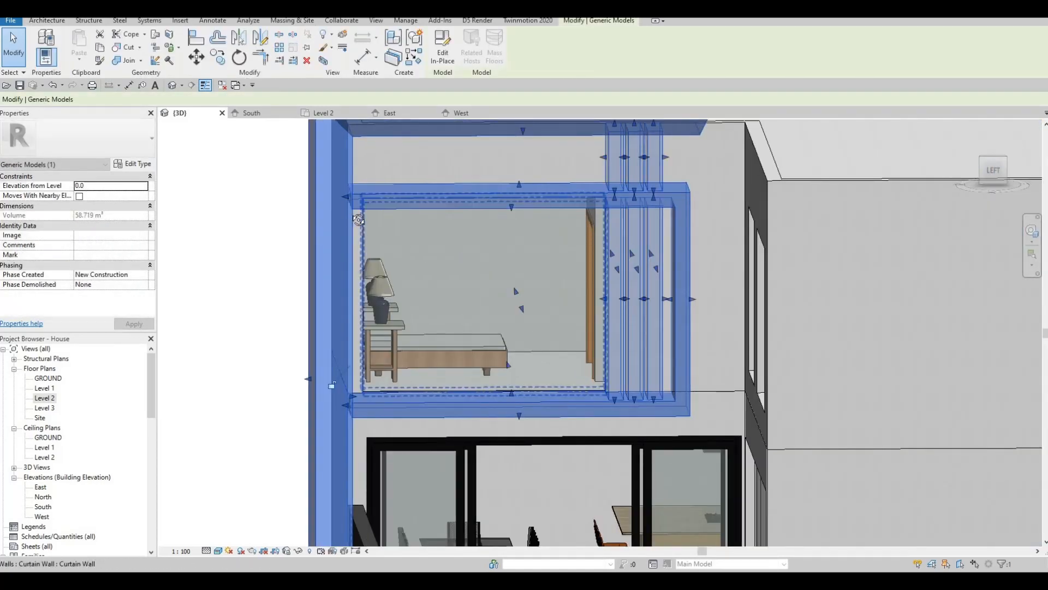
shift+middle_drag(356, 221, 391, 197)
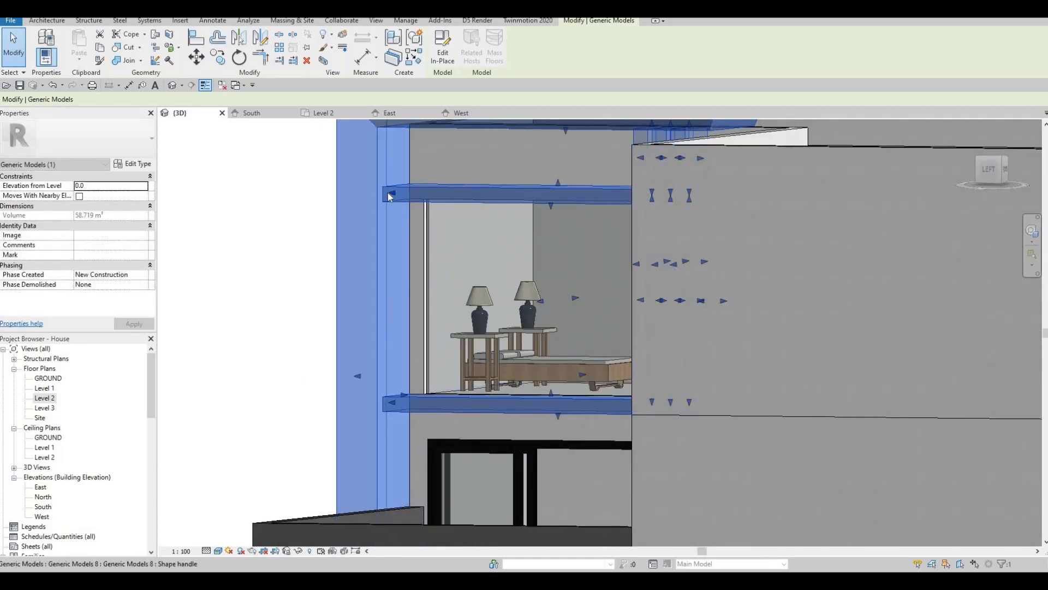
drag(391, 196, 405, 219)
shift+middle_drag(405, 218, 441, 256)
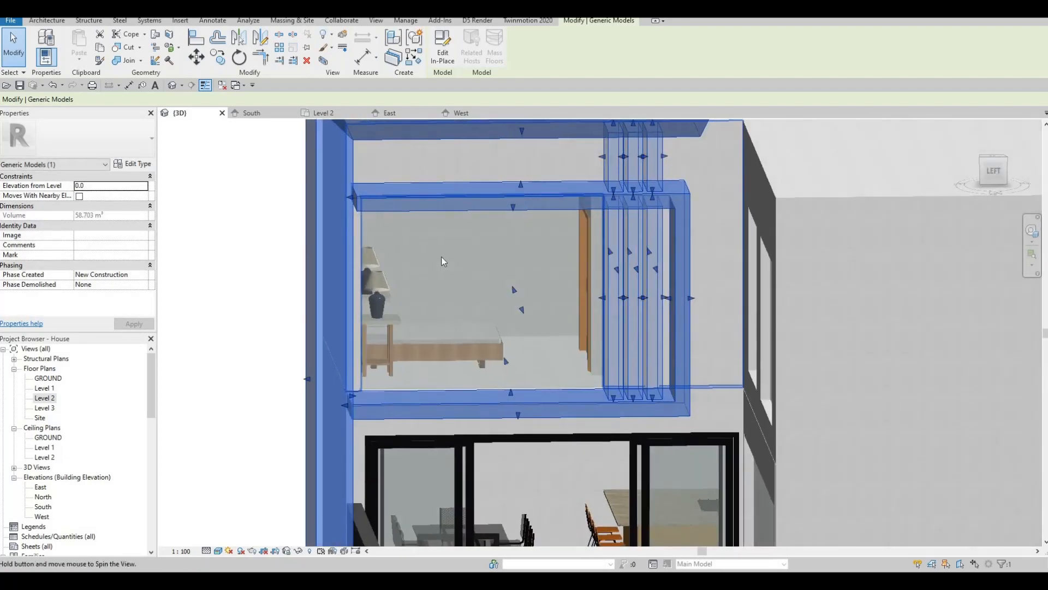
Align the end face of the frame's top bar with the inner face of the side surround
key(Escape)
key(Escape)
key(a)
key(l)
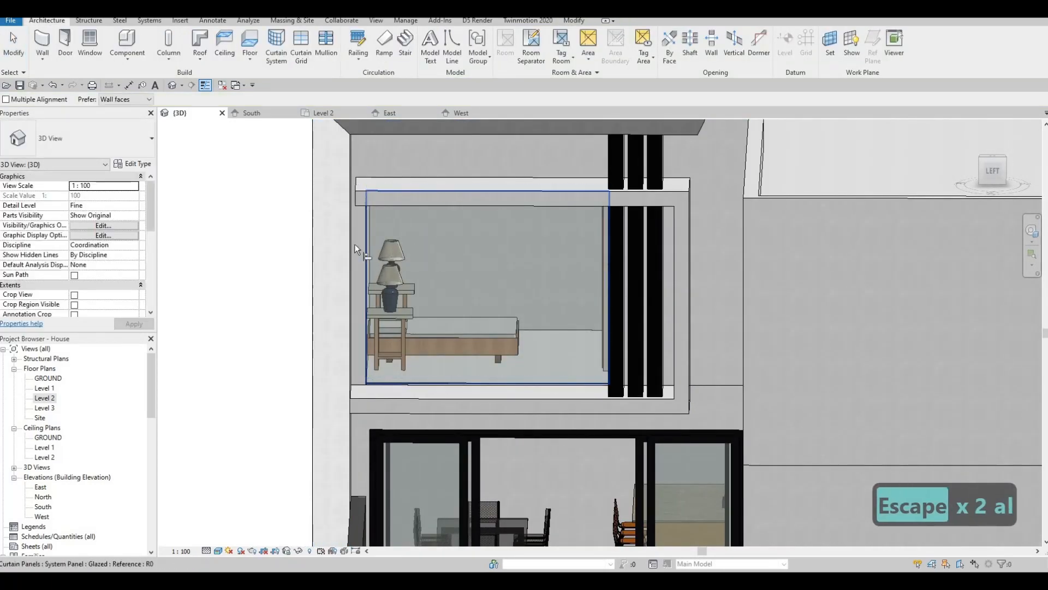
shift+middle_drag(355, 245, 351, 204)
click(416, 211)
click(351, 204)
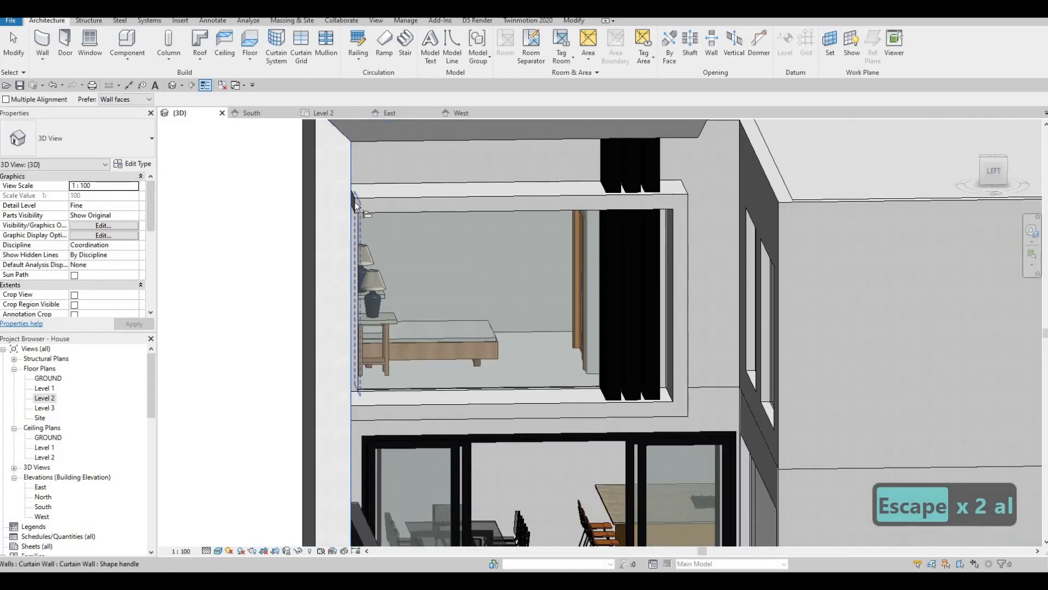
key(Tab)
key(Tab)
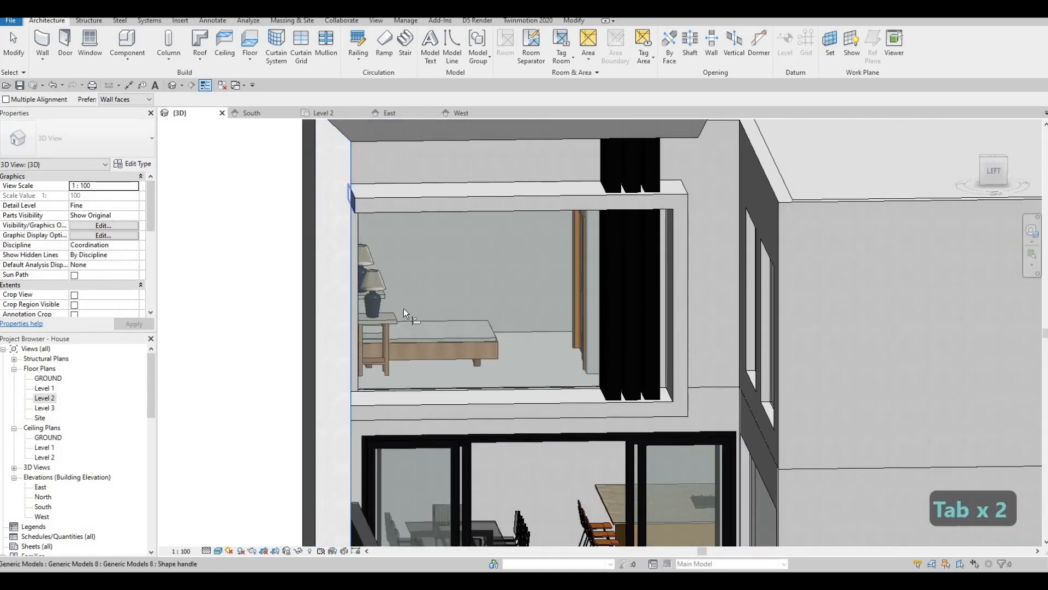
key(Escape)
Divide the upper west curtain wall with vertical curtain grid lines into one 600 mm panel beside the strips and three 813.3 mm panels
scroll(431, 310, down, 3)
shift+middle_drag(432, 310, 295, 52)
key(Escape)
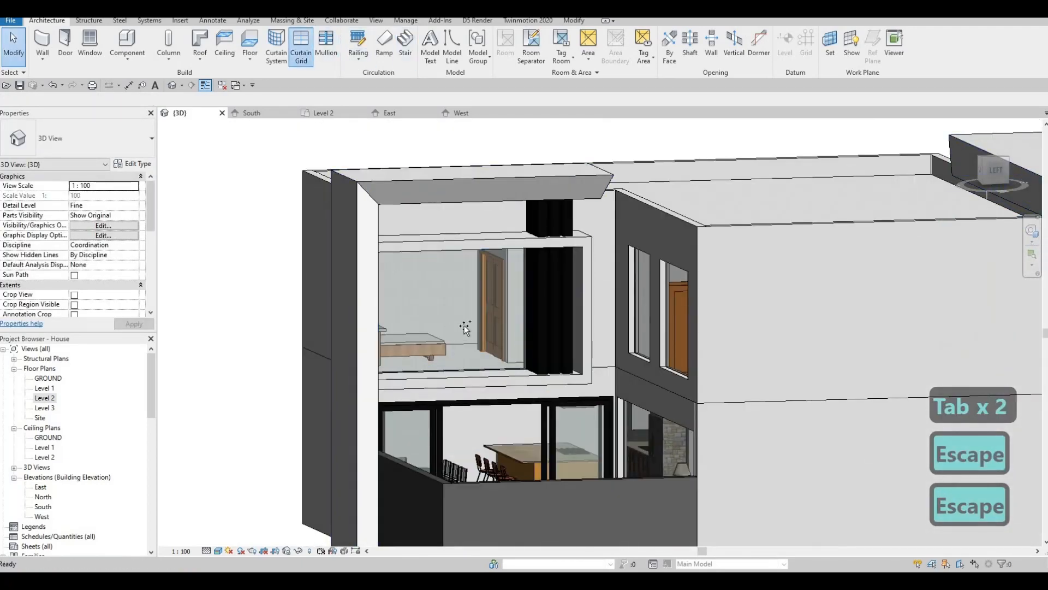
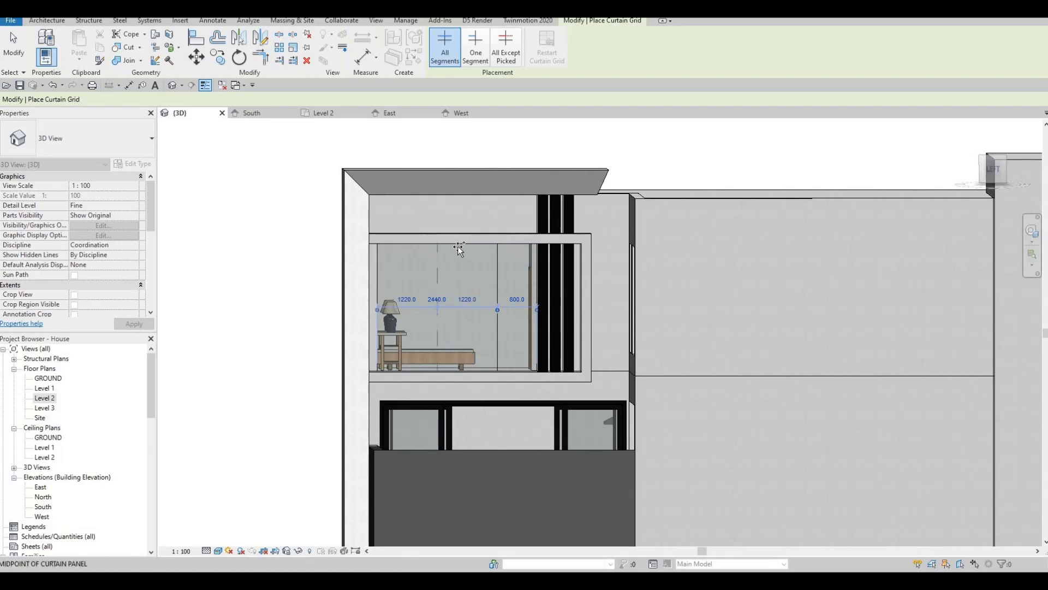
click(457, 246)
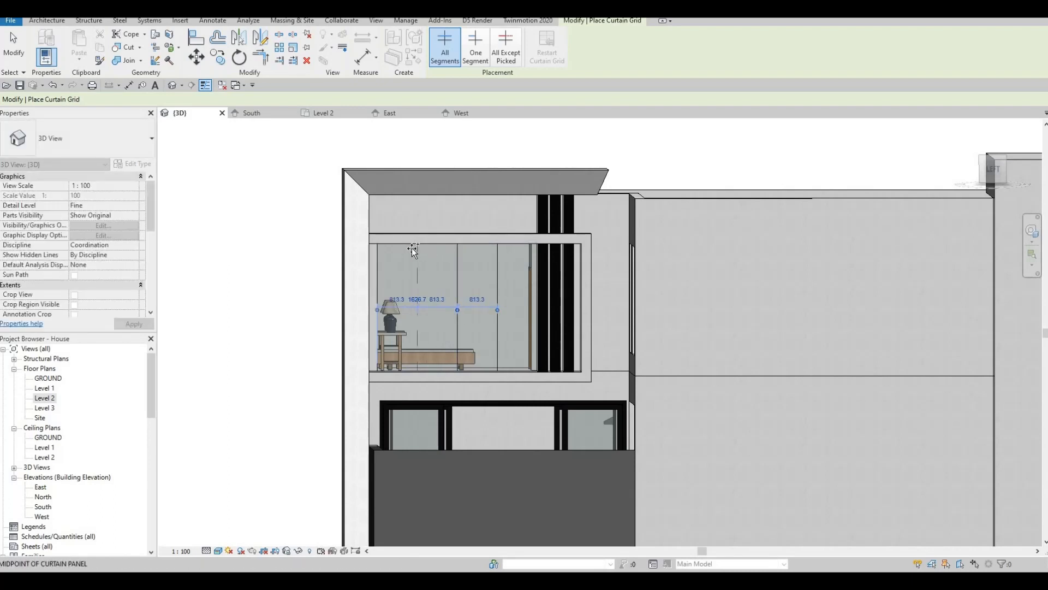
click(412, 248)
key(Escape)
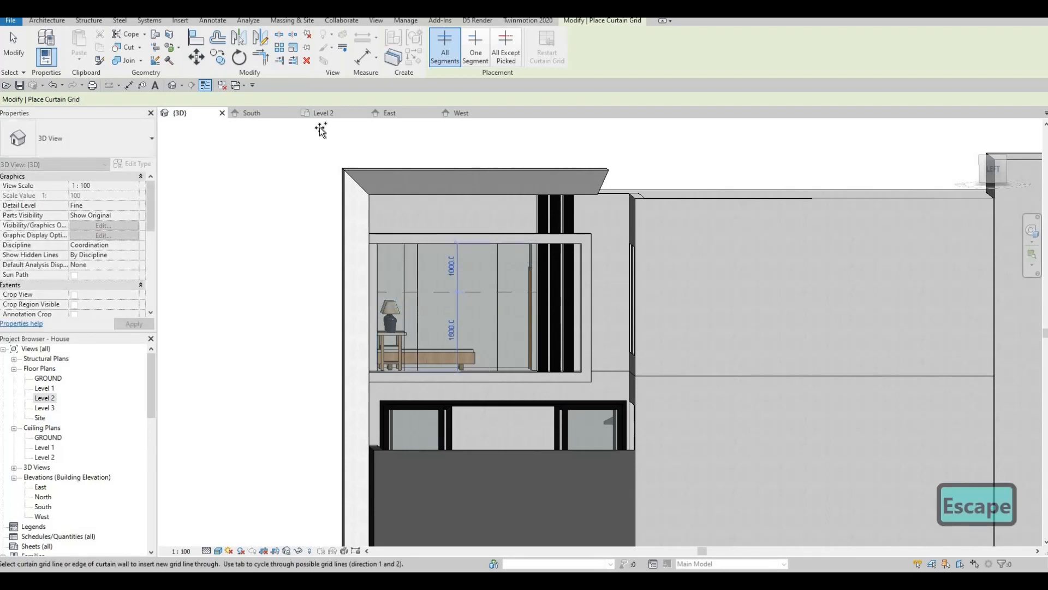
Divide the ground-floor north-facing curtain wall into eight equal panels by placing vertical grid lines at successive panel midpoints
scroll(432, 278, down, 3)
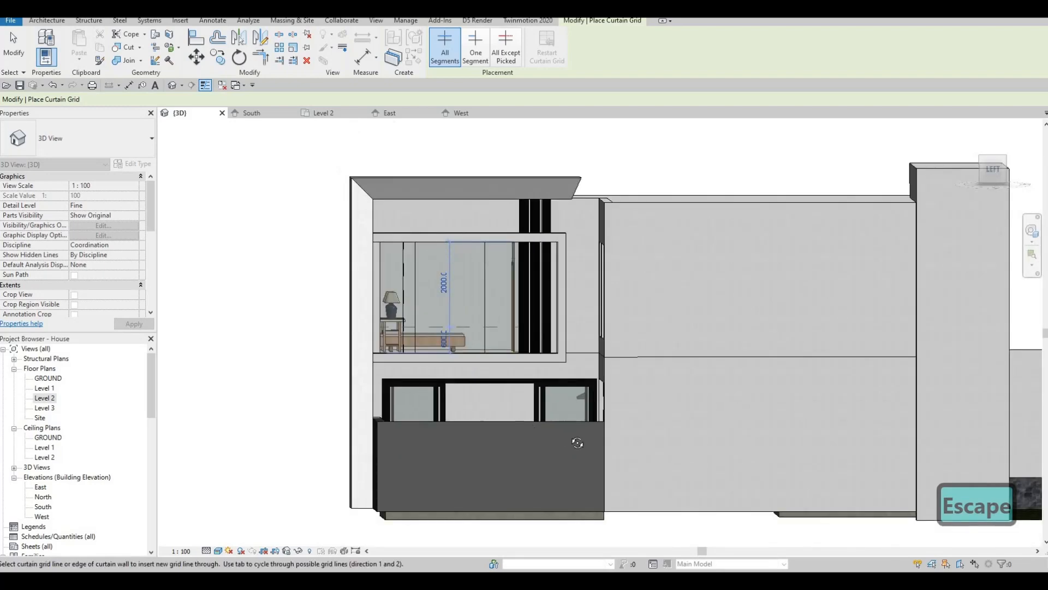
shift+middle_drag(576, 438, 642, 319)
shift+middle_drag(706, 431, 720, 425)
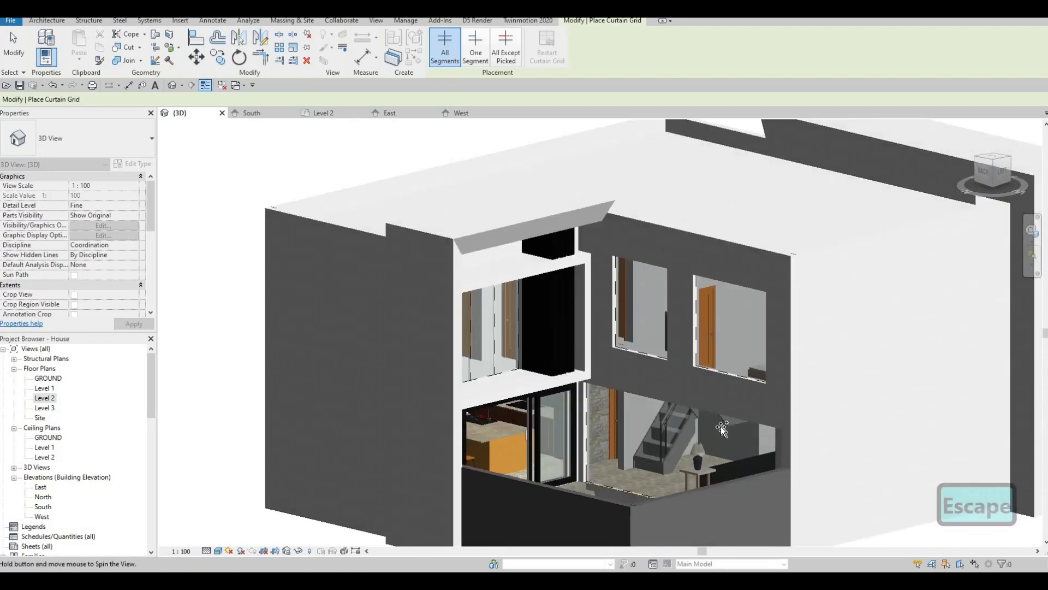
scroll(721, 426, up, 2)
scroll(703, 425, up, 4)
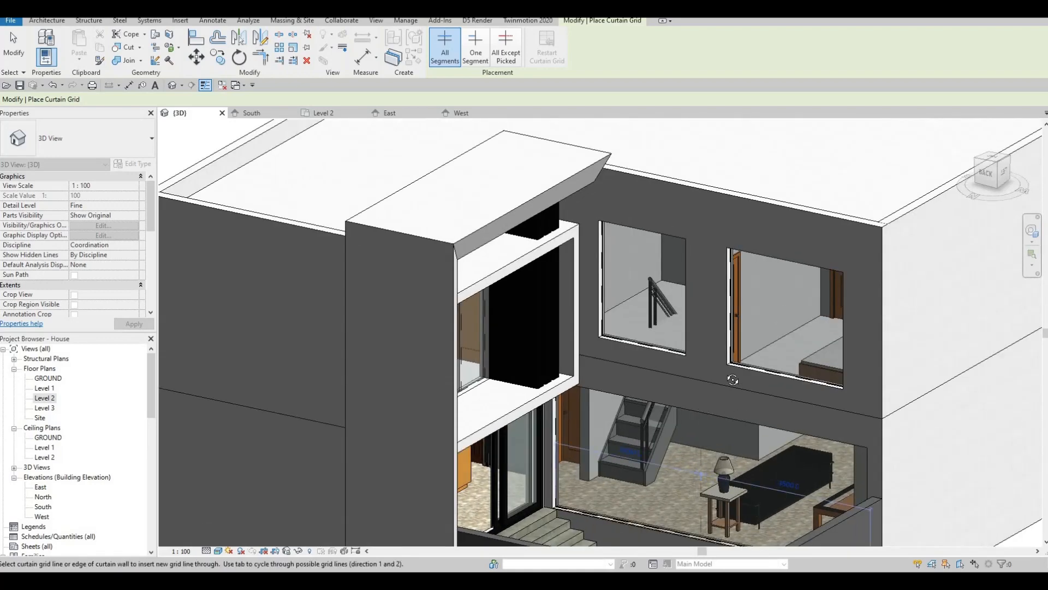
shift+middle_drag(733, 379, 654, 295)
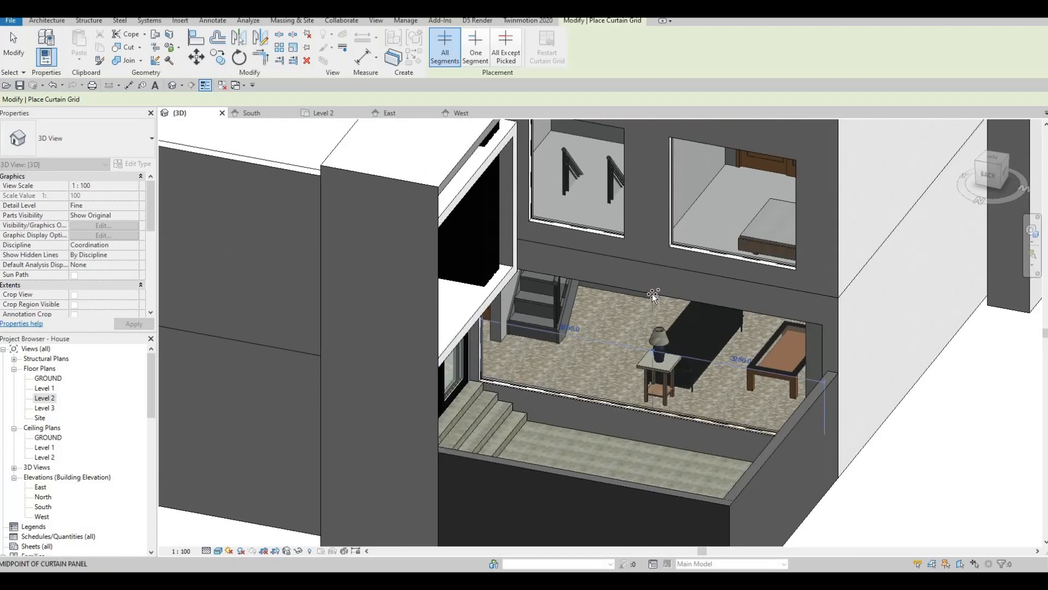
click(653, 294)
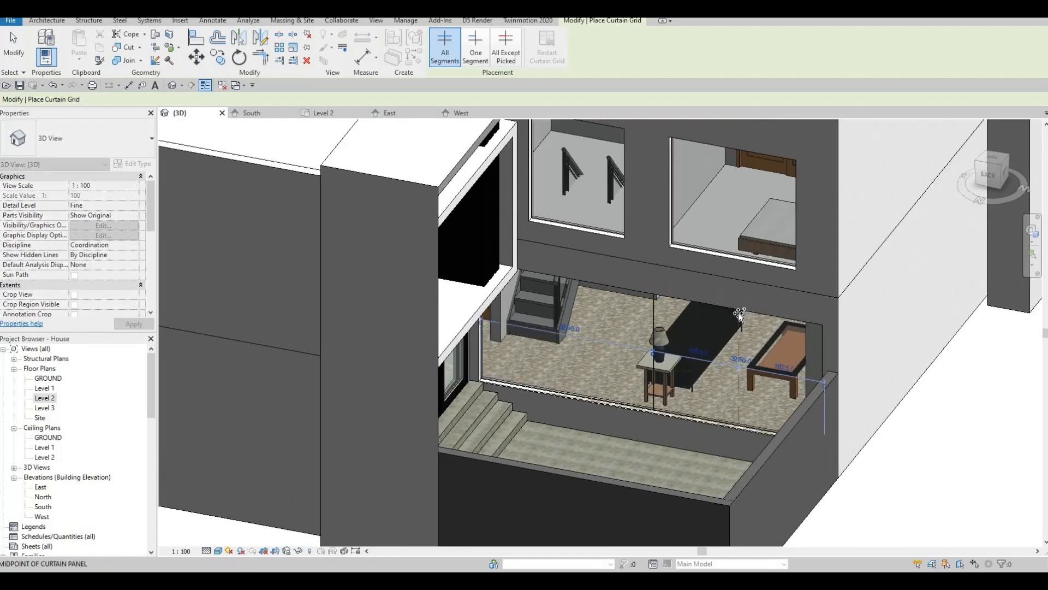
click(708, 314)
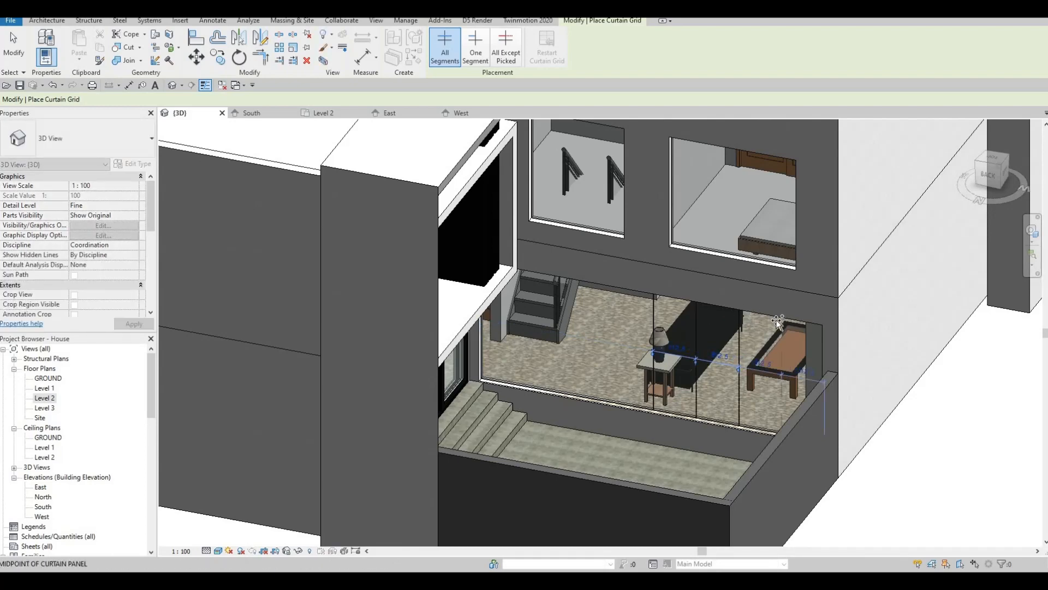
click(589, 310)
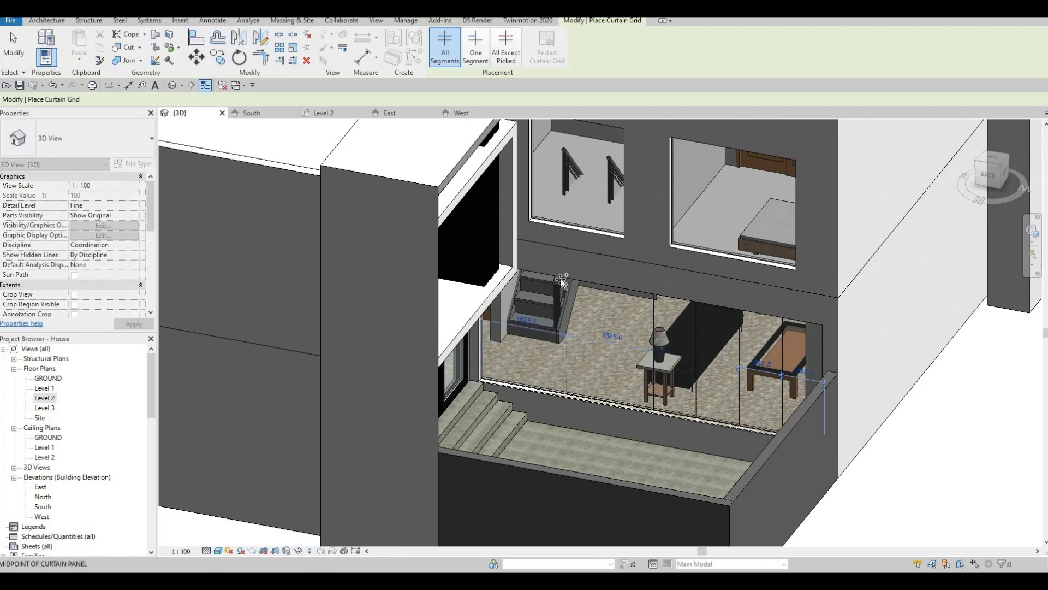
click(596, 284)
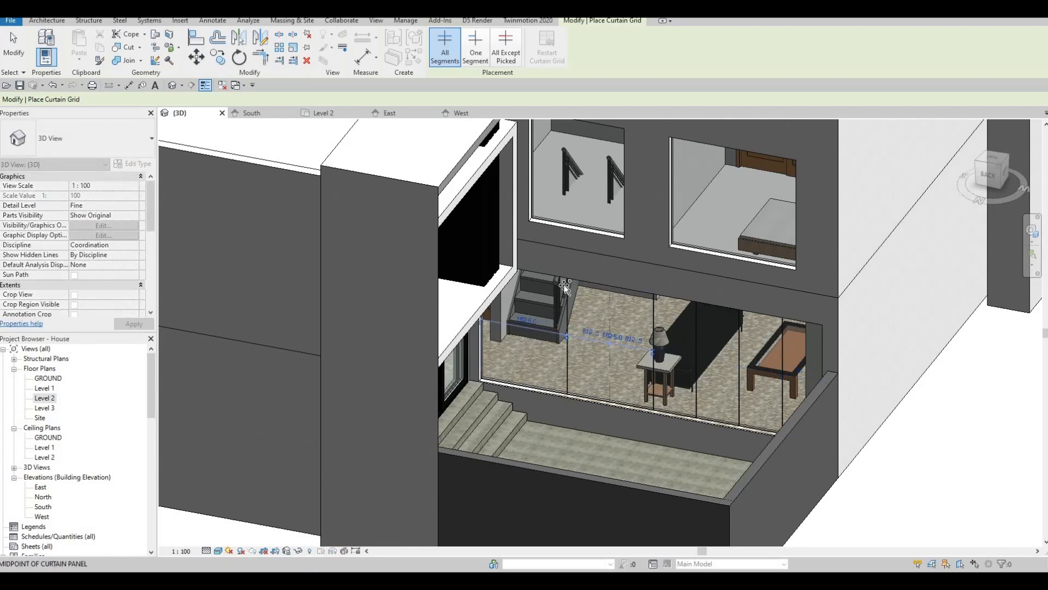
middle_drag(560, 274, 489, 261)
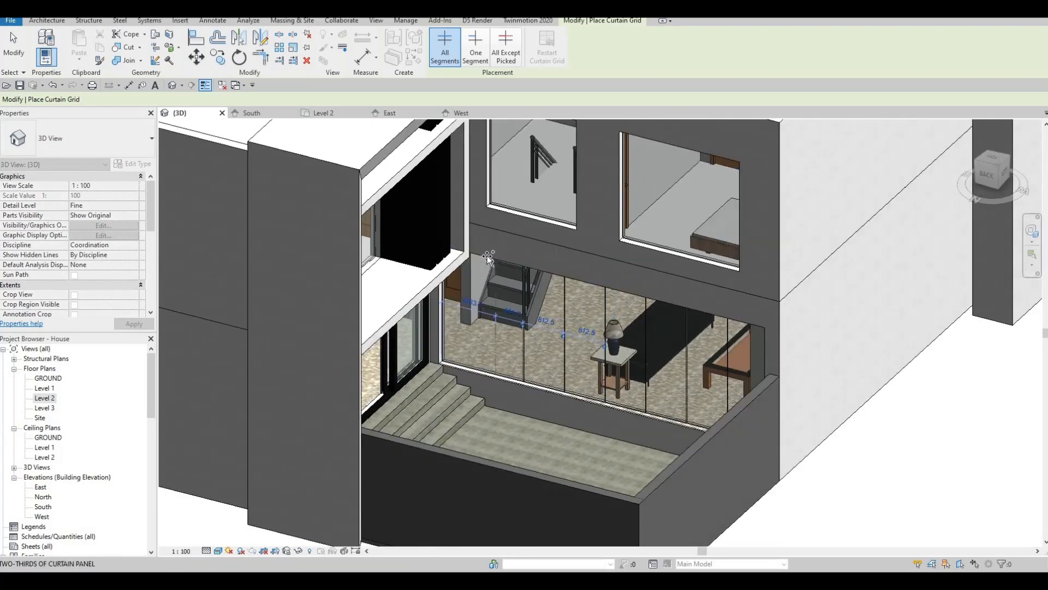
Add a midpoint vertical grid line to the narrower upper north-facing window and split the wider one into three 800 mm panels
middle_drag(537, 235, 539, 349)
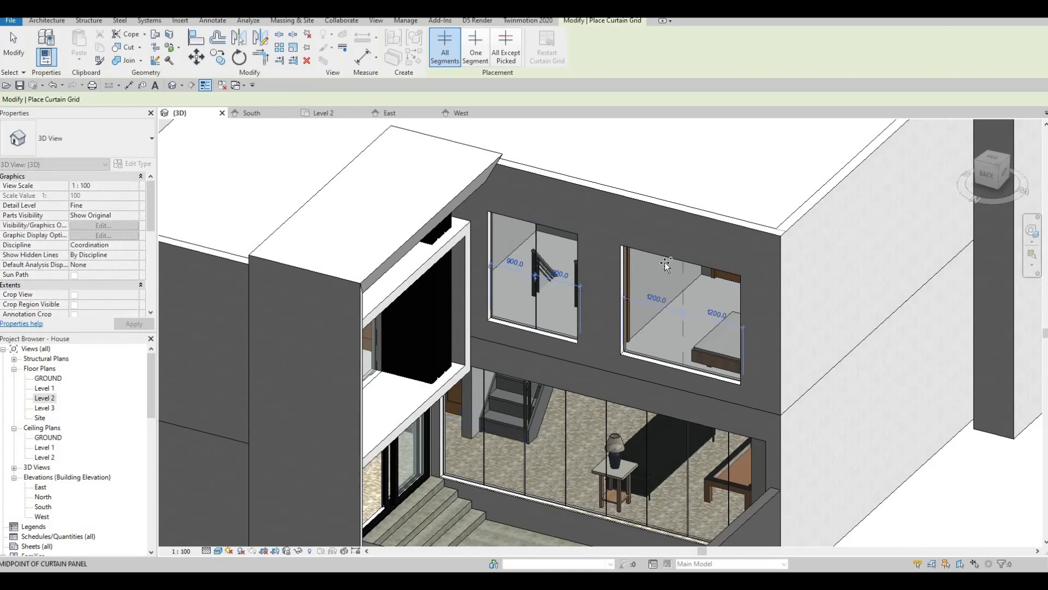
click(704, 269)
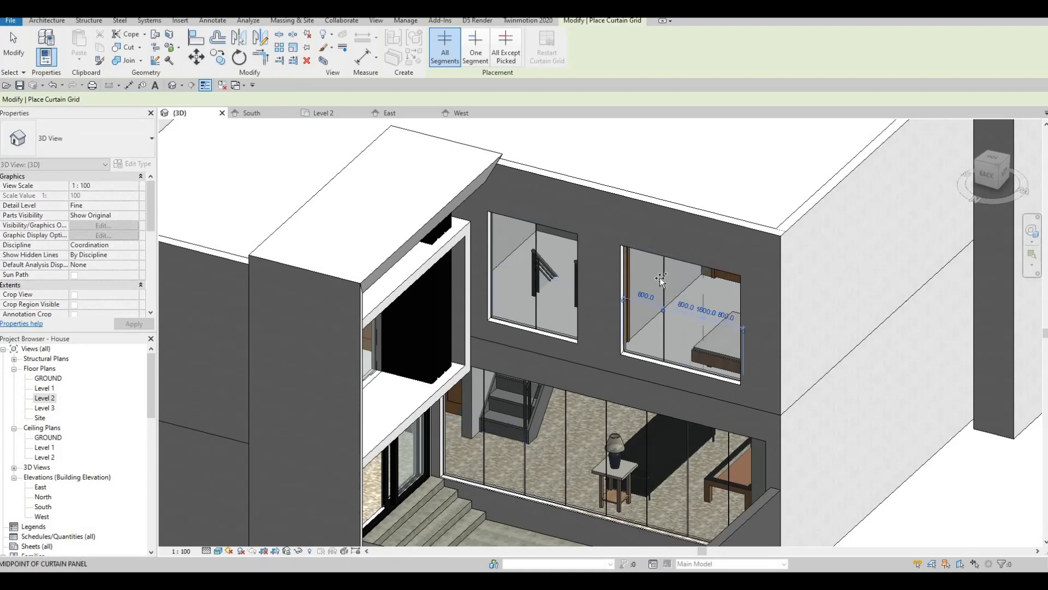
Place 50mm x 65mm rectangular mullions on all grid lines of the upper west curtain wall and the north-facing windows
shift+middle_drag(523, 210, 226, 140)
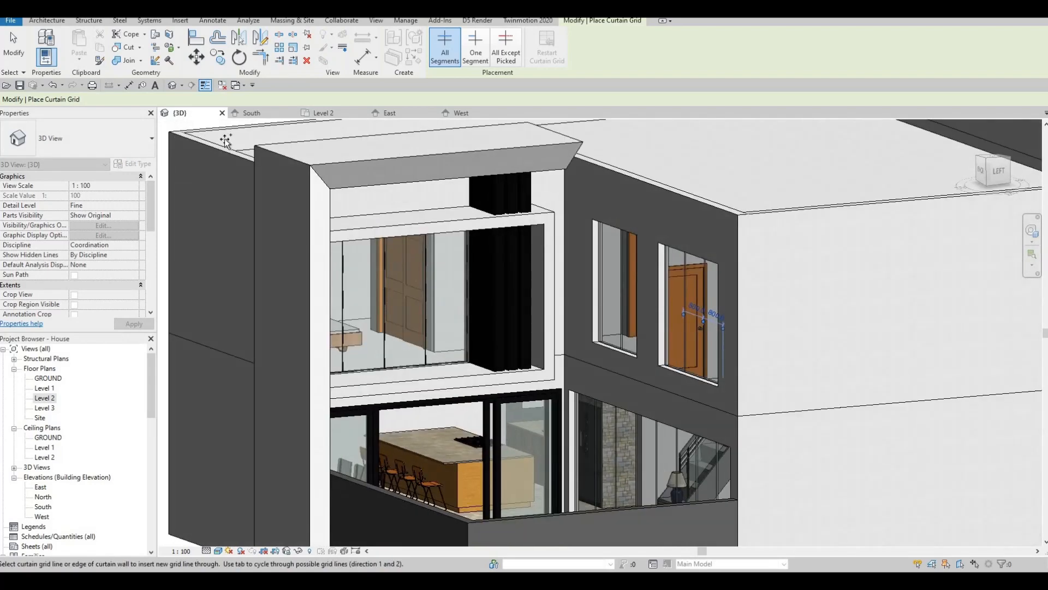
click(38, 22)
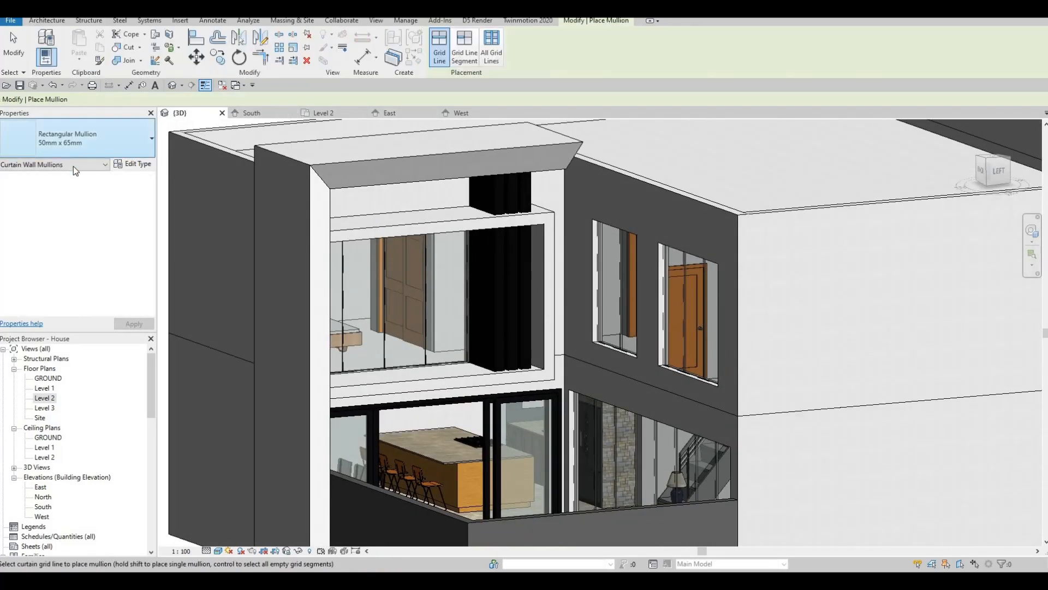
click(73, 141)
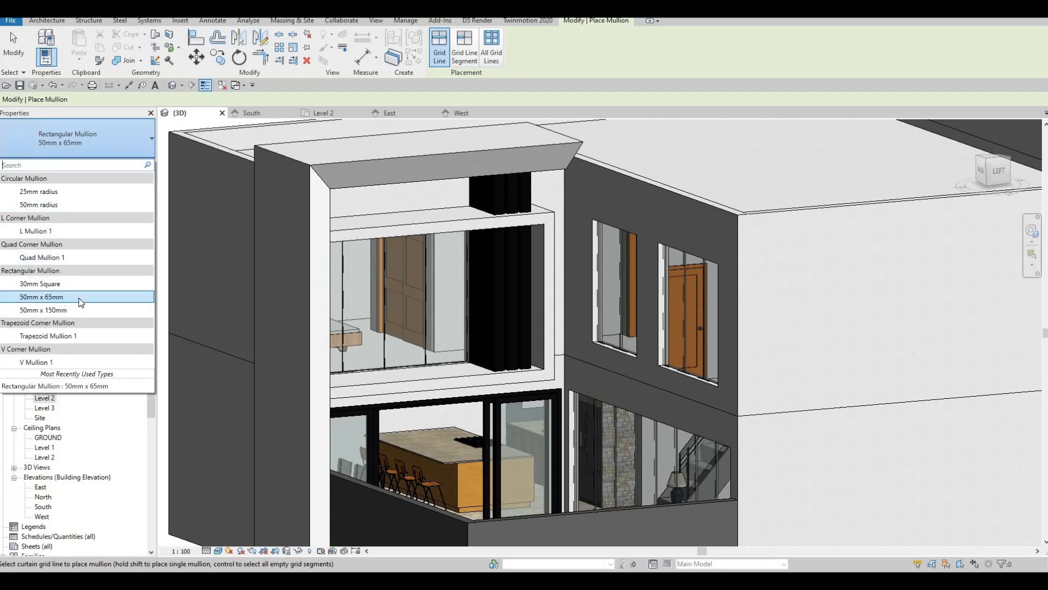
click(485, 90)
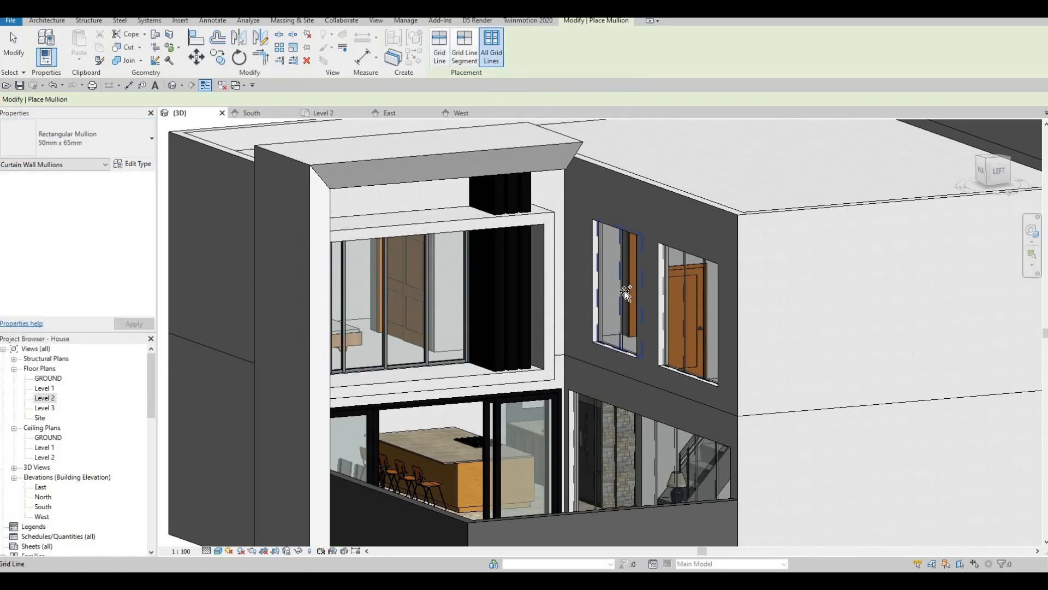
click(595, 418)
Place 50mm x 65mm rectangular mullions on all grid lines of the front facade's small windows and upper-floor curtain walls
shift+middle_drag(602, 383, 541, 344)
scroll(541, 344, down, 1)
shift+middle_drag(463, 293, 363, 303)
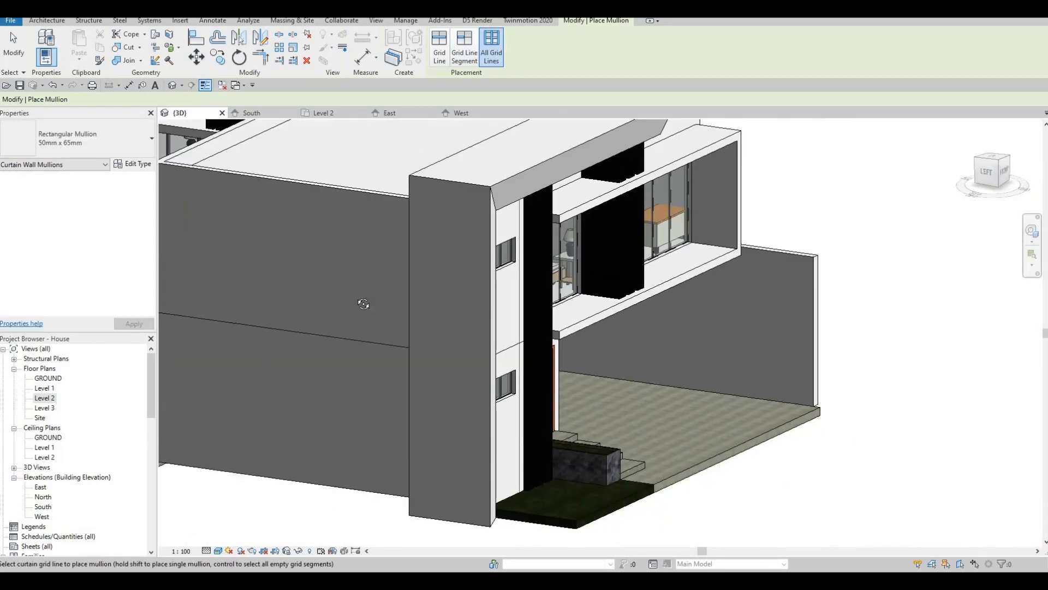
shift+middle_drag(272, 292, 435, 323)
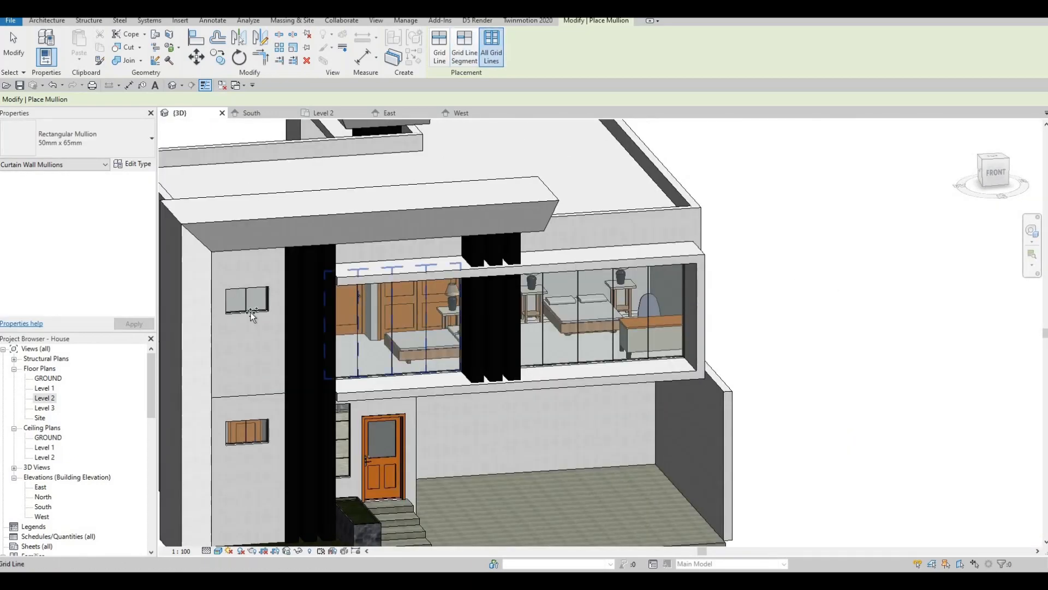
click(440, 325)
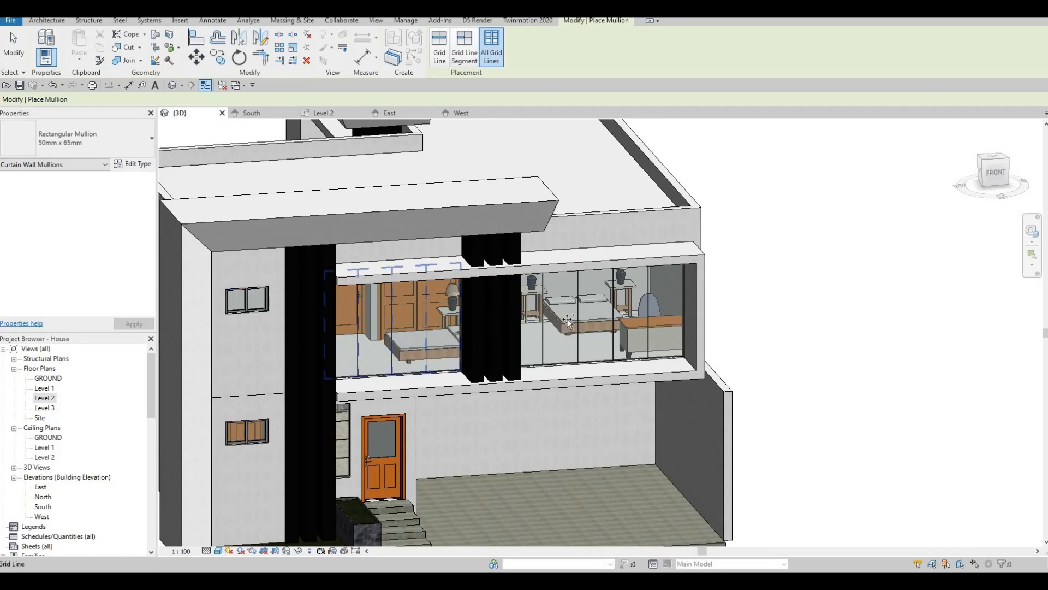
click(529, 278)
Place 50mm x 65mm rectangular mullions on the two upper windows of the east wall, and end mullion placement
shift+middle_drag(529, 278, 201, 360)
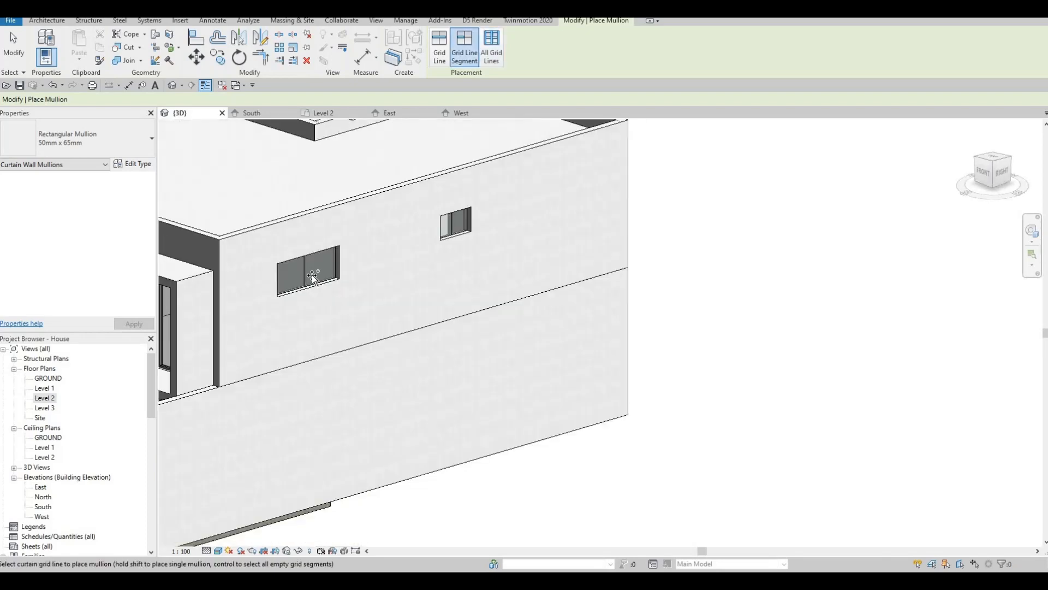
scroll(415, 292, down, 5)
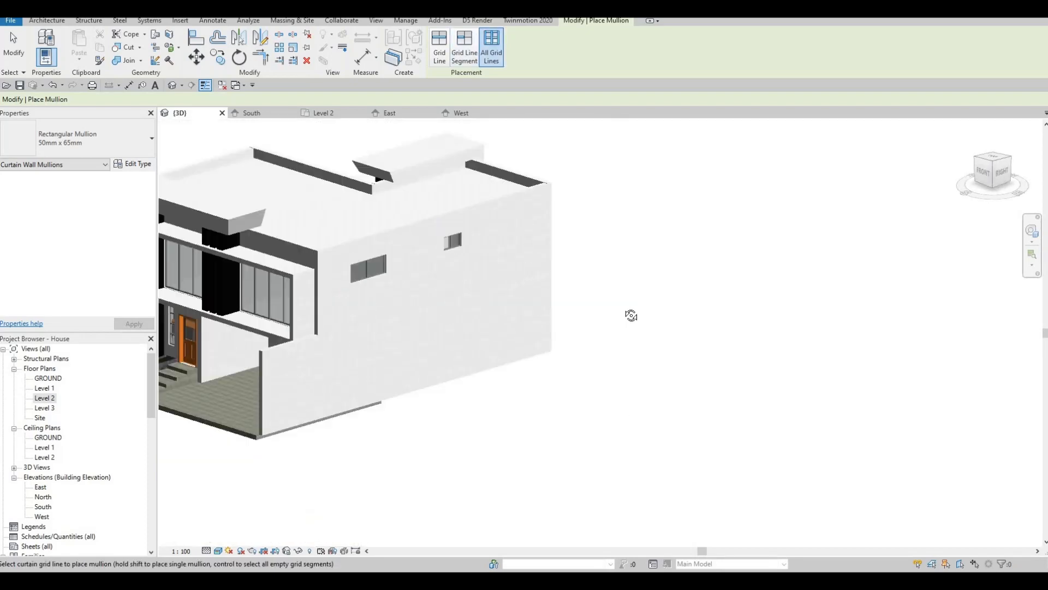
shift+middle_drag(627, 311, 564, 277)
middle_drag(332, 197, 547, 219)
key(Escape)
Delete the extra vertical mullion and its grid line at the end of the upper west curtain wall farthest from the strips
middle_drag(275, 247, 390, 208)
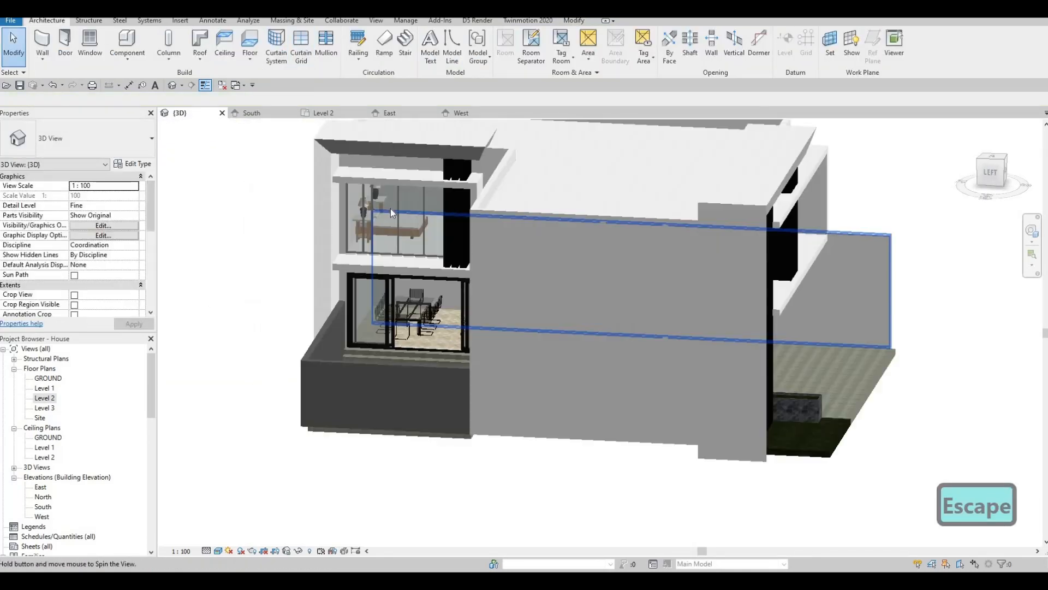
scroll(377, 233, up, 3)
click(399, 239)
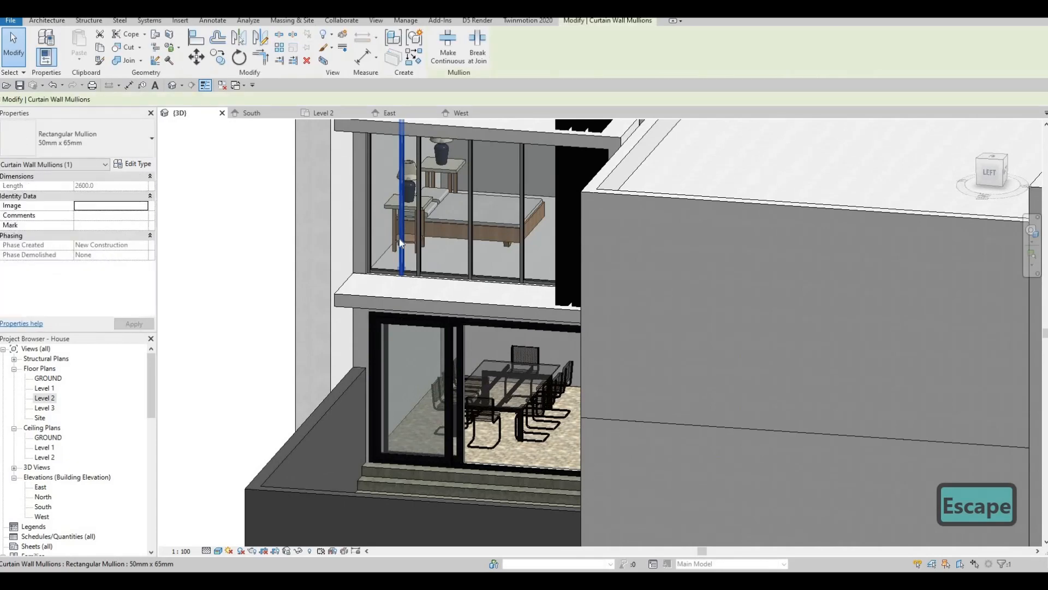
key(Delete)
shift+middle_drag(417, 213, 337, 202)
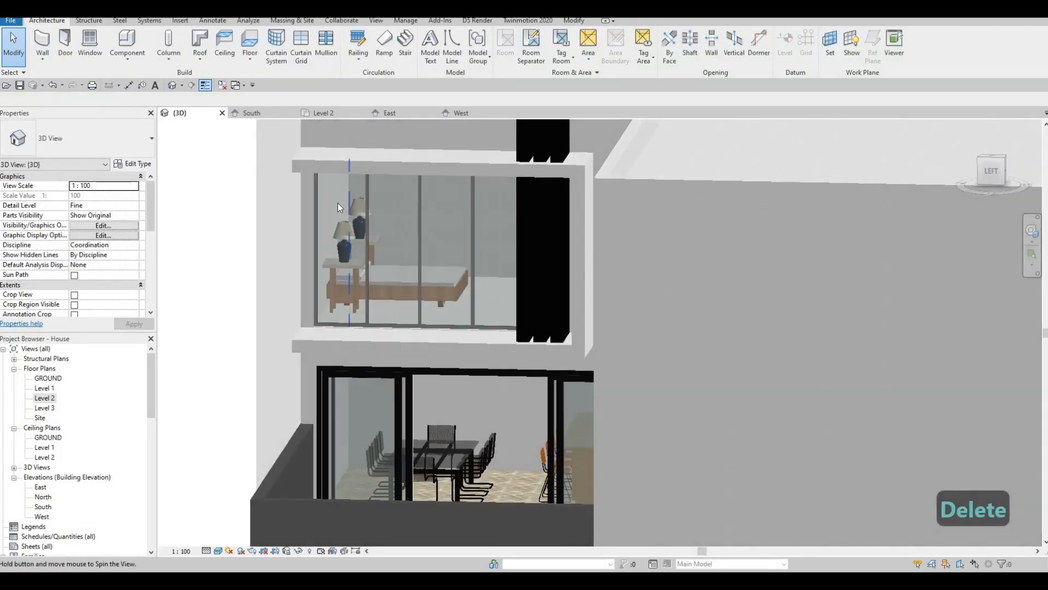
click(345, 195)
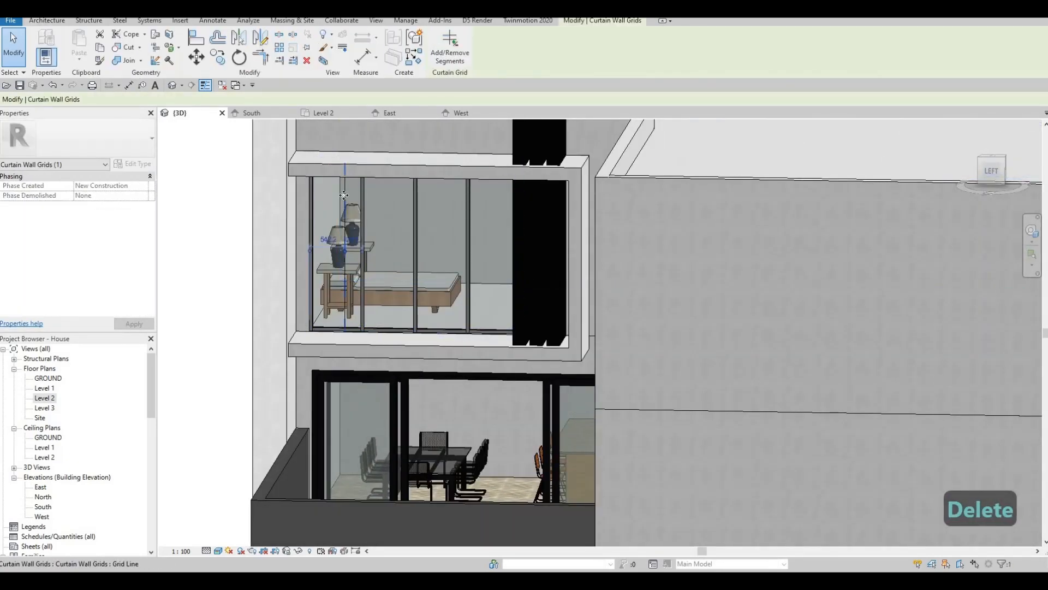
key(Delete)
Try deleting the bottom mullion under the upper west curtain-wall panel beside the black strips, and undo the deletion
shift+middle_drag(339, 204, 451, 315)
mouse_move(426, 314)
shift+middle_down()
mouse_move(486, 330)
mouse_move(396, 332)
mouse_move(426, 300)
shift+middle_up()
click(426, 299)
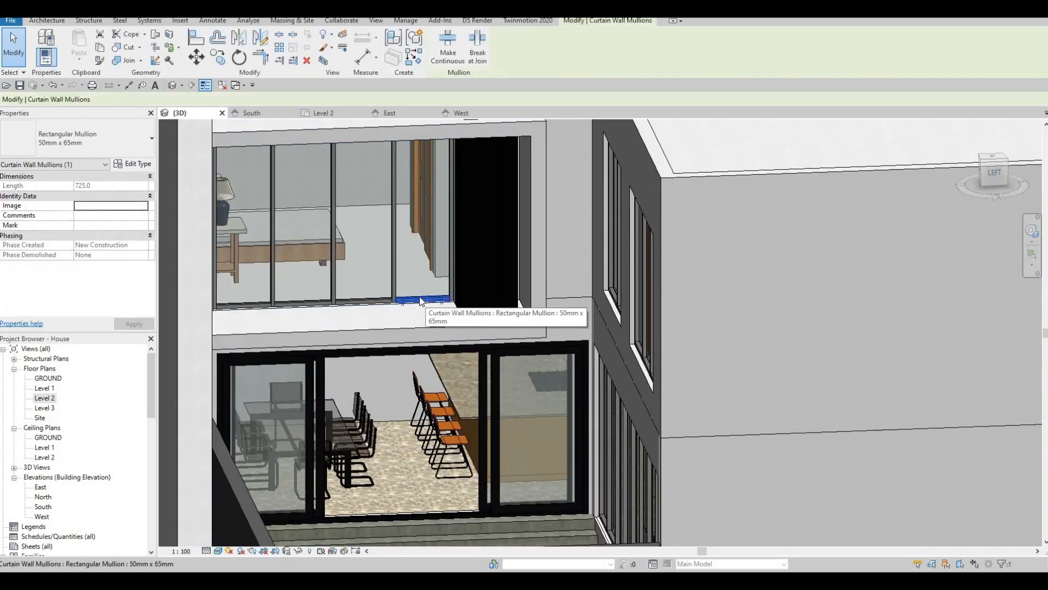
key(Delete)
scroll(411, 240, up, 3)
shift+middle_drag(410, 230, 408, 272)
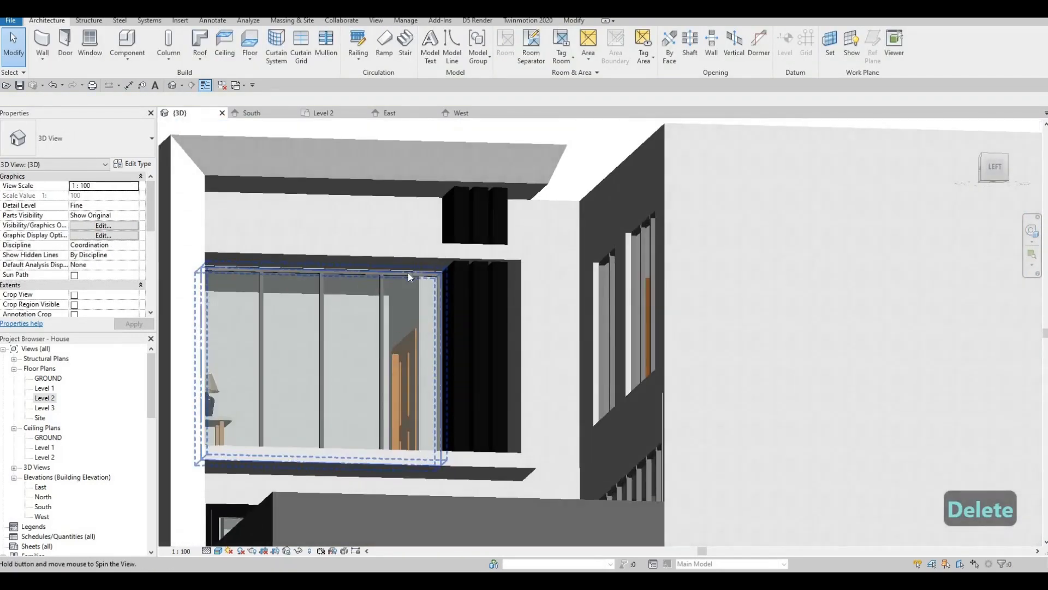
scroll(412, 379, up, 3)
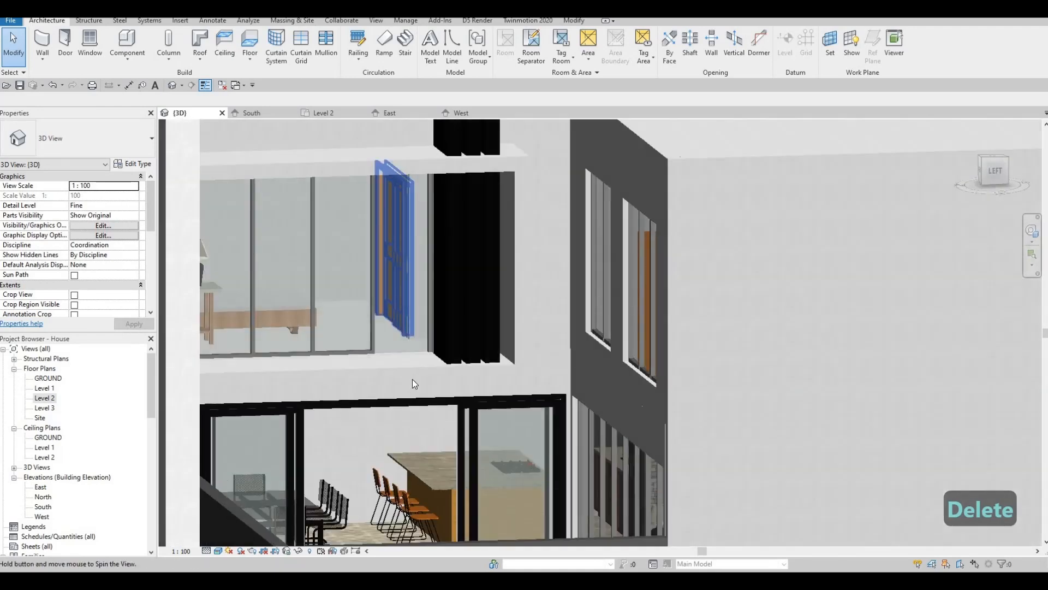
shift+middle_drag(412, 379, 412, 379)
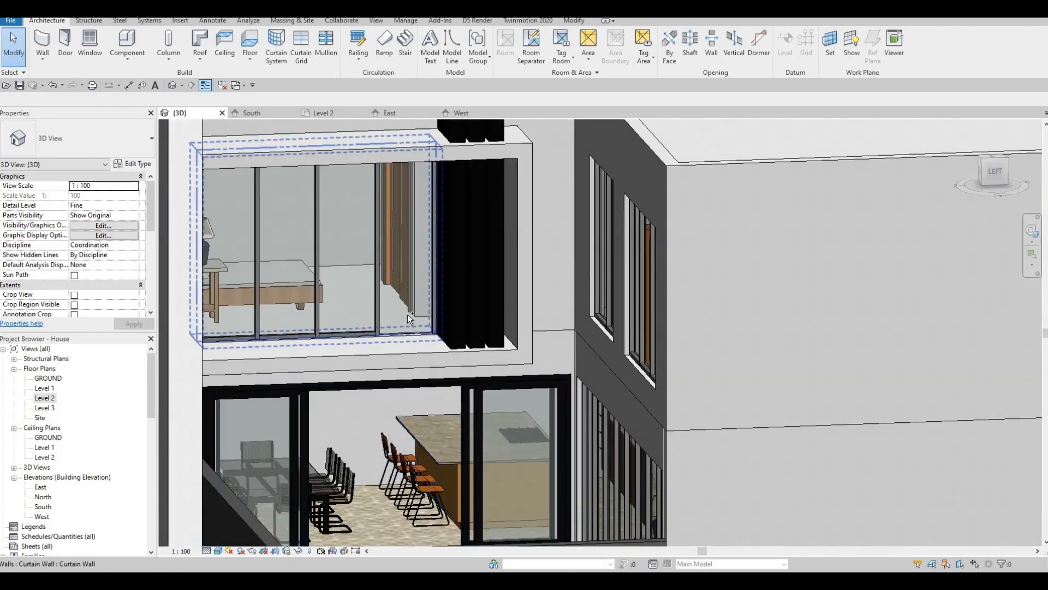
key(ctrl+z)
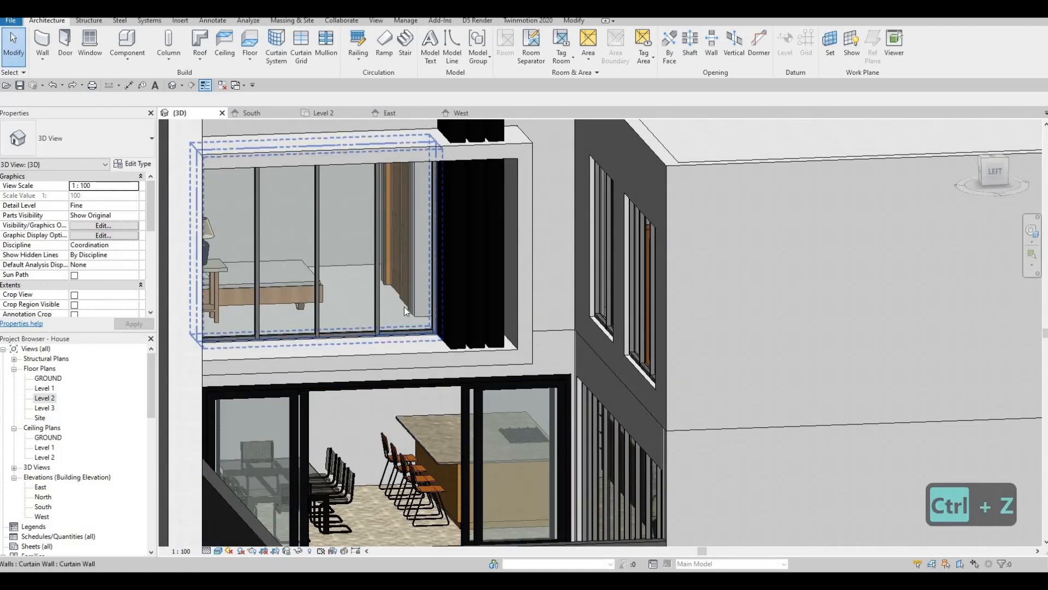
key(Tab)
key(Tab)
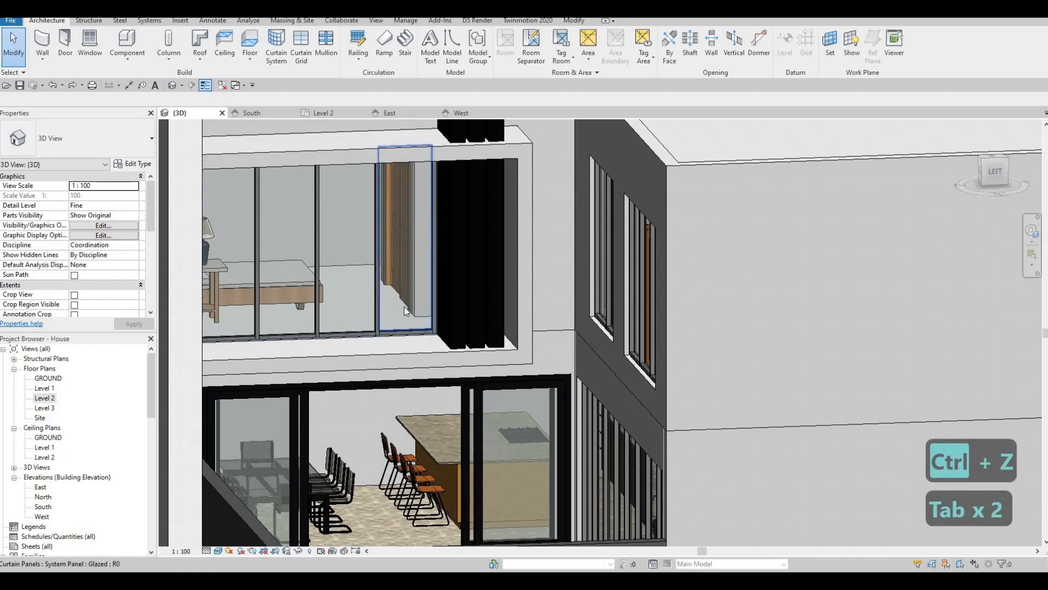
click(404, 307)
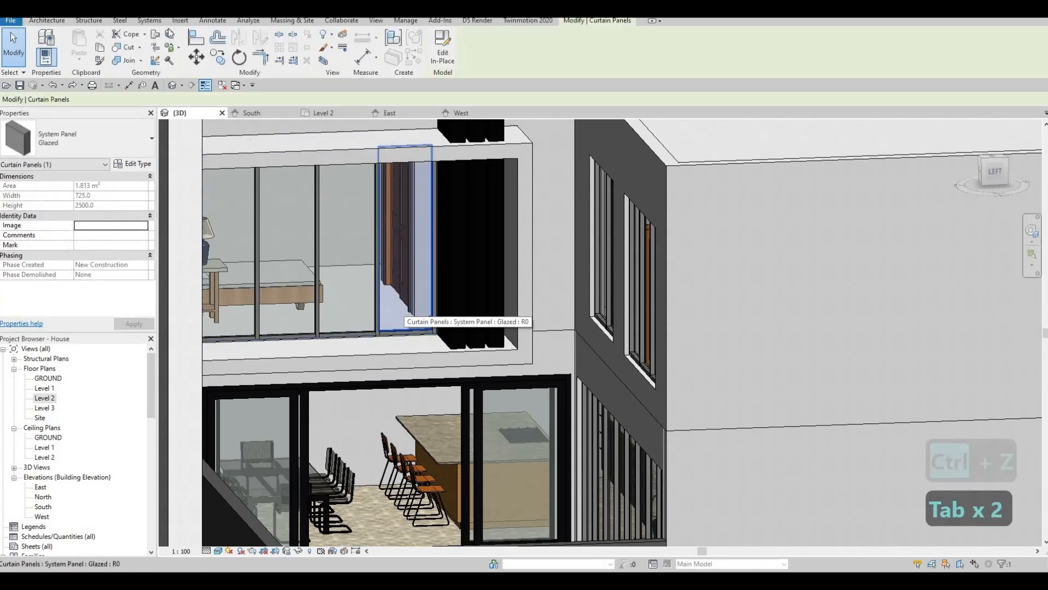
key(Escape)
key(Escape)
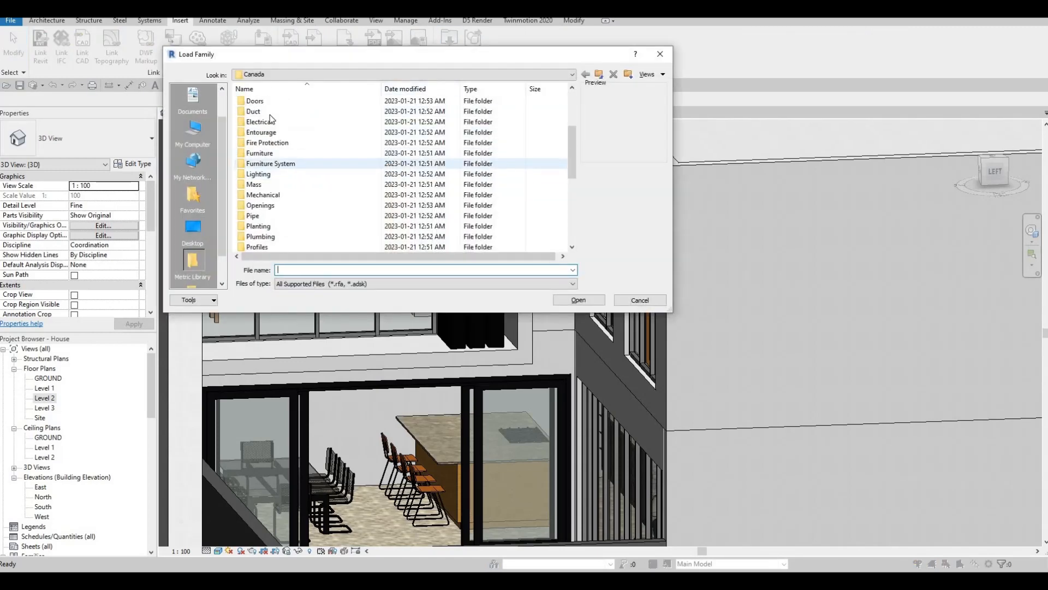
Load the M_Door-Curtain-Wall-Single-Glass family from the Doors folder of the Canada library
double_click(268, 100)
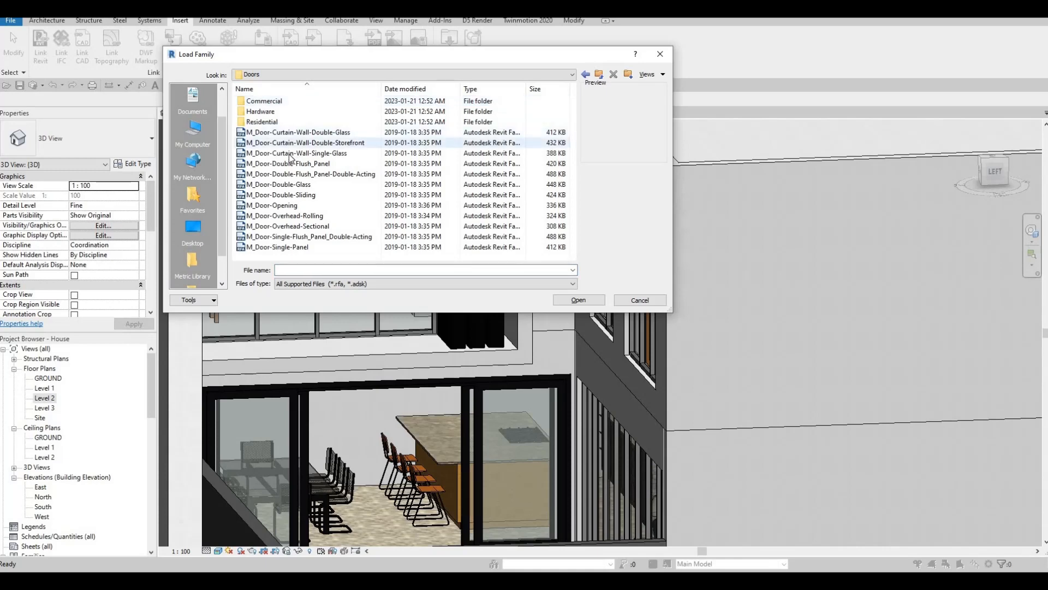
click(289, 154)
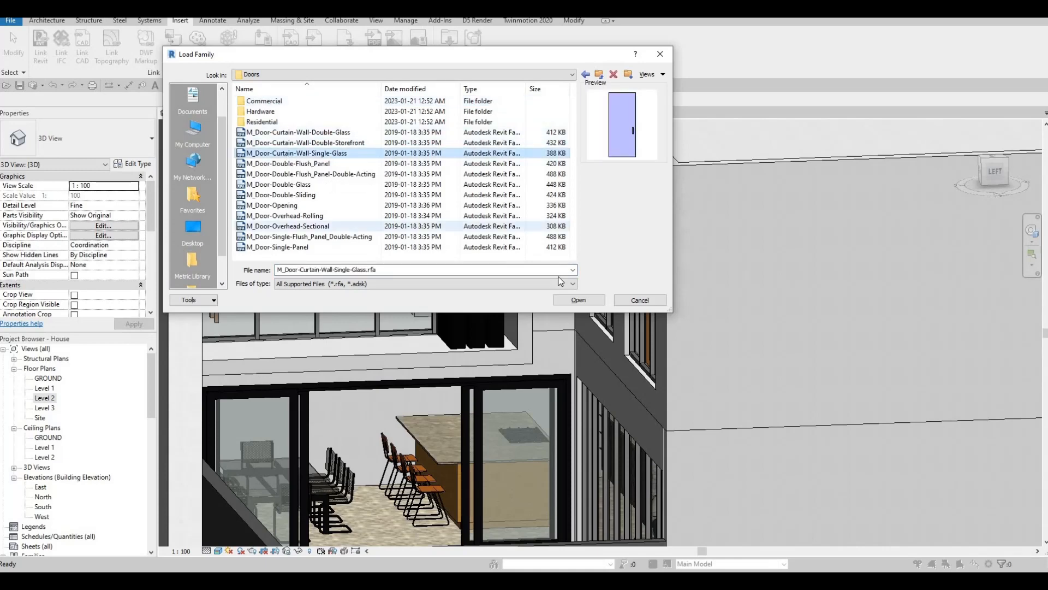
click(577, 300)
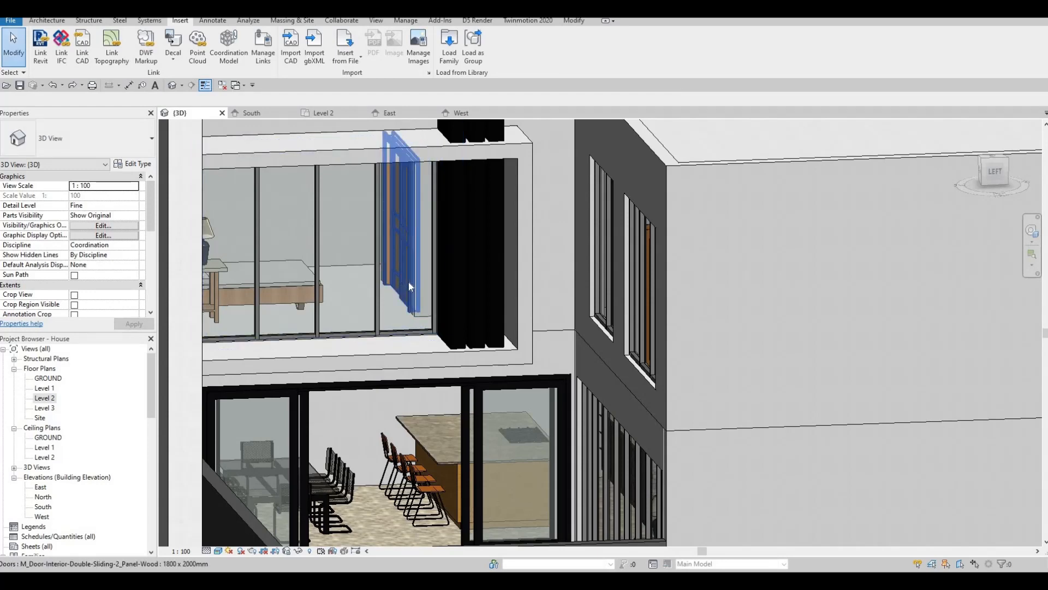
Change the upper west glazed panel beside the black strips to the M_Door-Curtain-Wall-Single-Glass type
key(Tab)
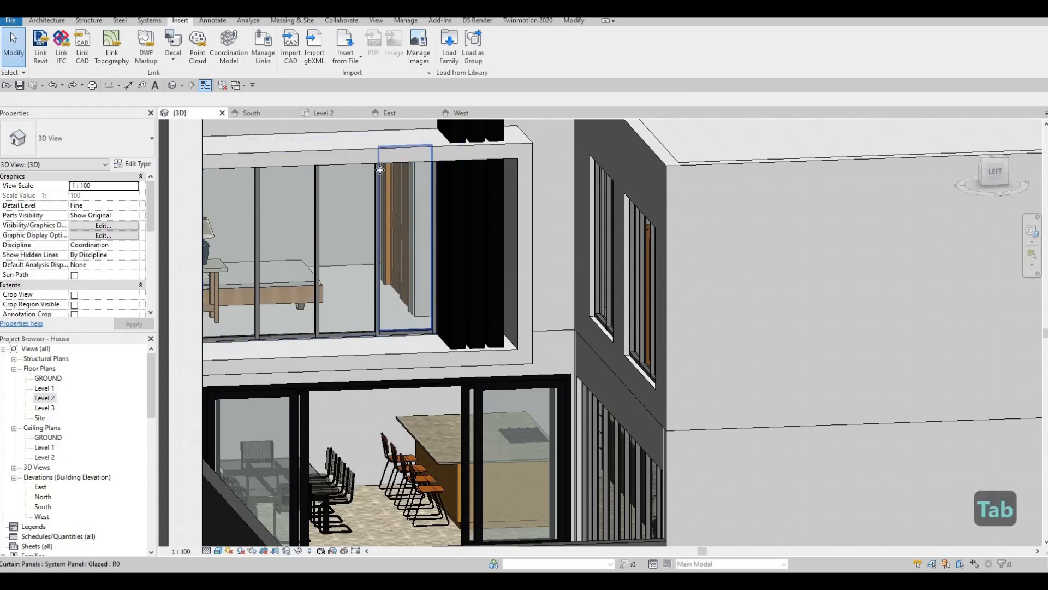
click(424, 271)
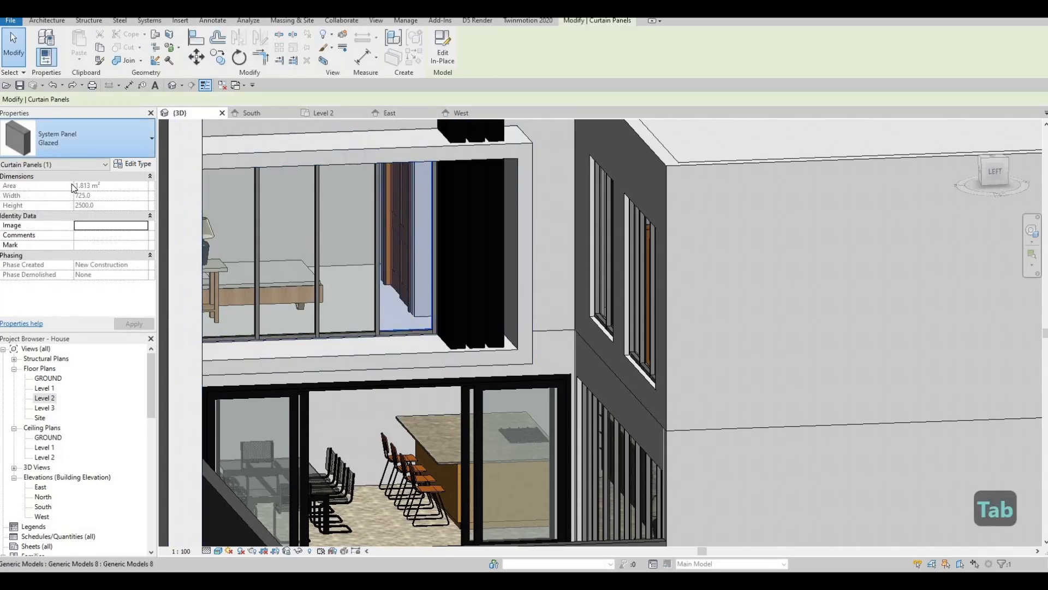
click(99, 143)
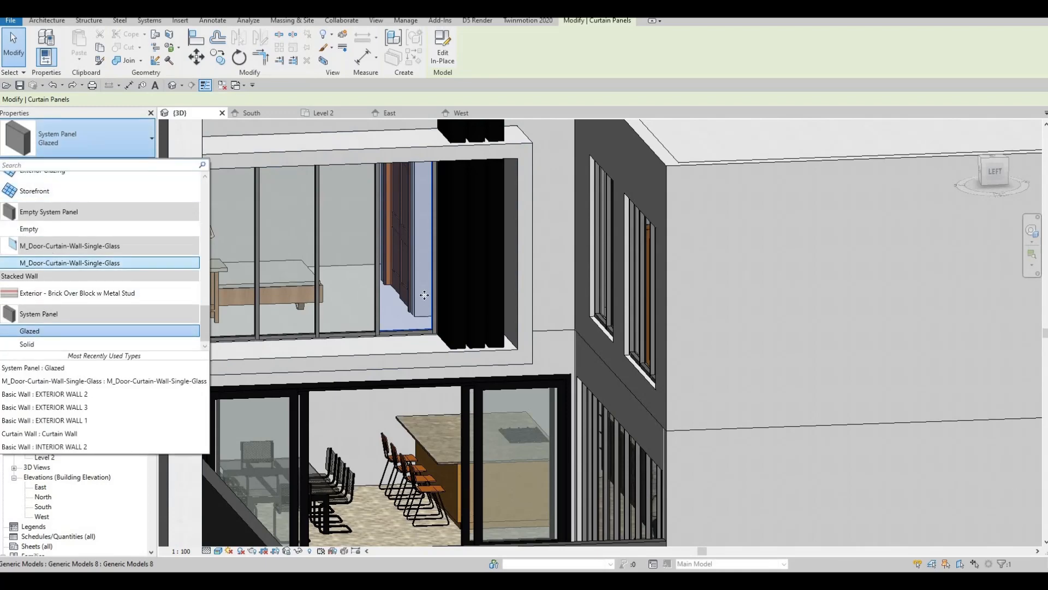
key(Escape)
Change the glazed panel beside the tall strips in the shorter front upper curtain wall to M_Door-Curtain-Wall-Single-Glass
scroll(598, 365, down, 1)
middle_drag(598, 364, 421, 311)
scroll(397, 312, up, 2)
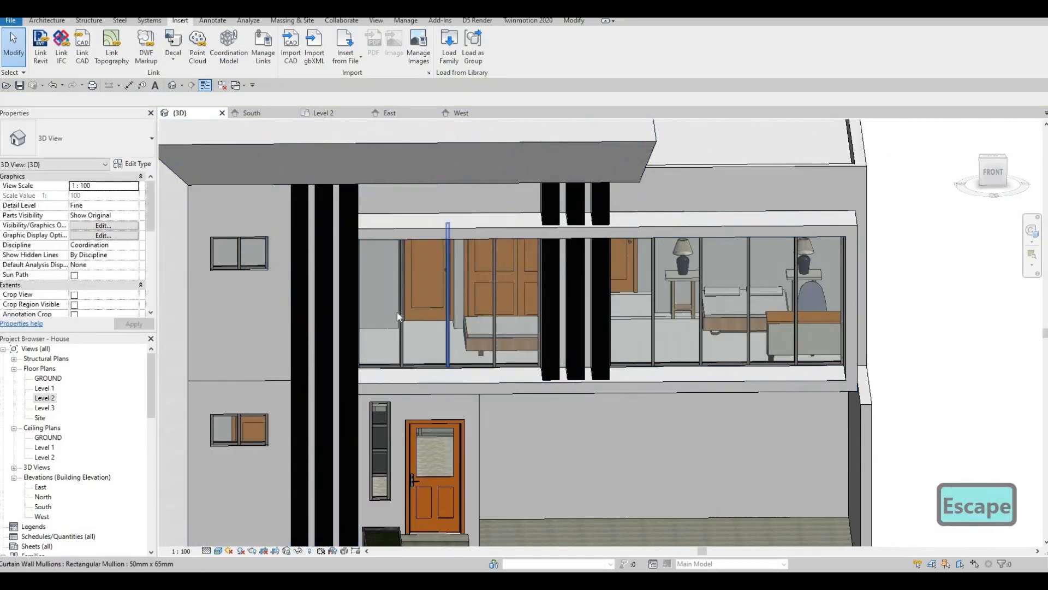
key(Tab)
key(Tab)
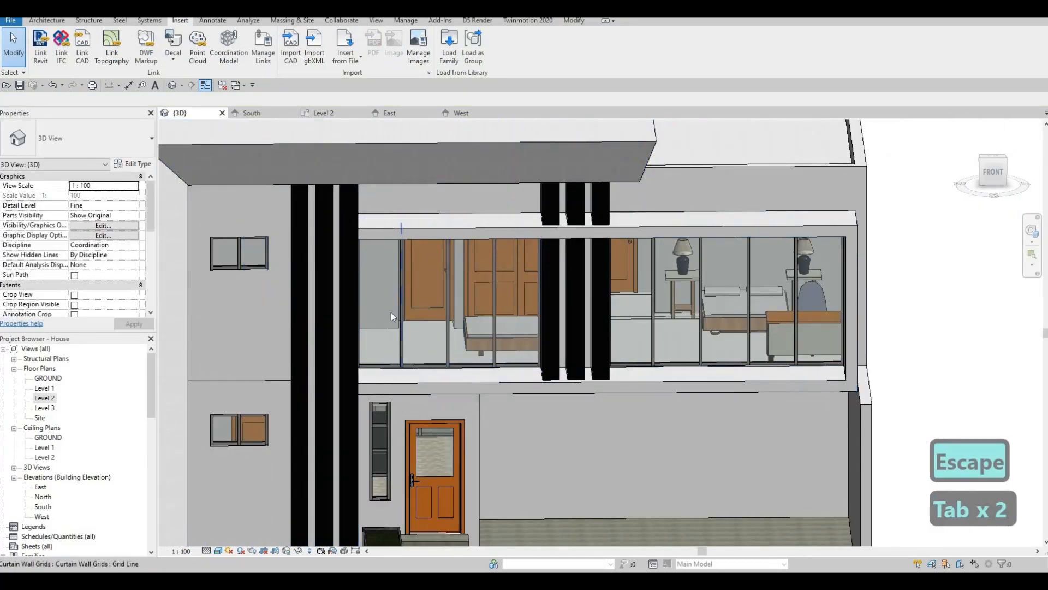
key(Tab)
key(Tab)
key(Tab)
key(Tab)
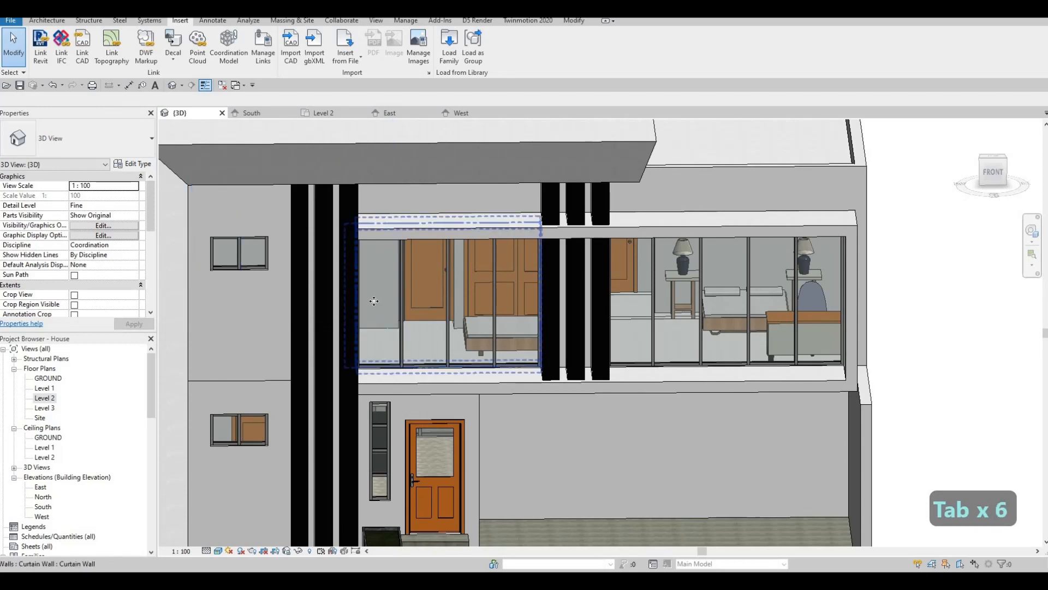
key(Tab)
click(374, 301)
click(77, 140)
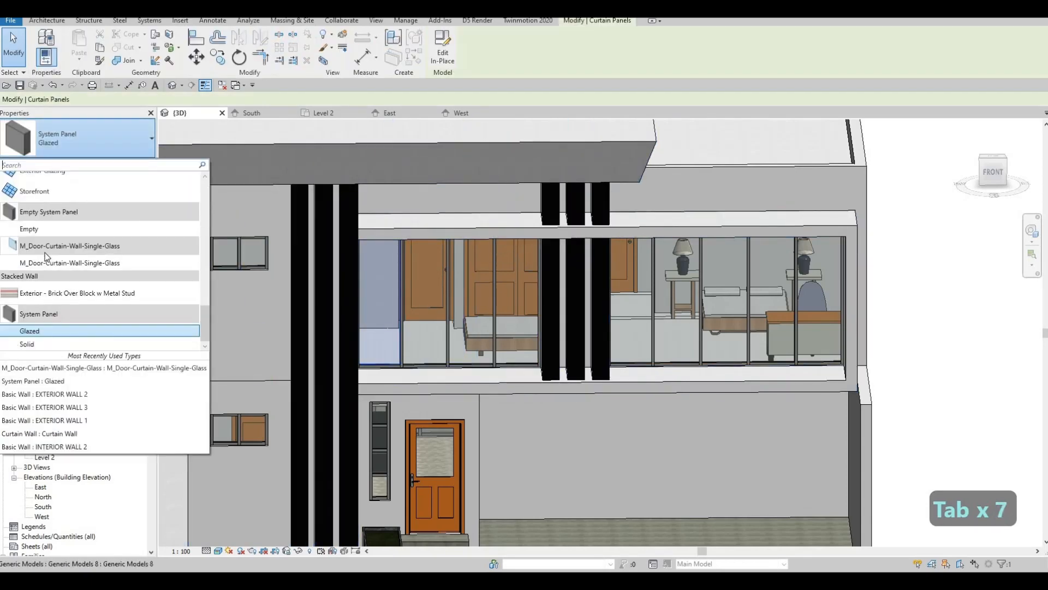
click(54, 263)
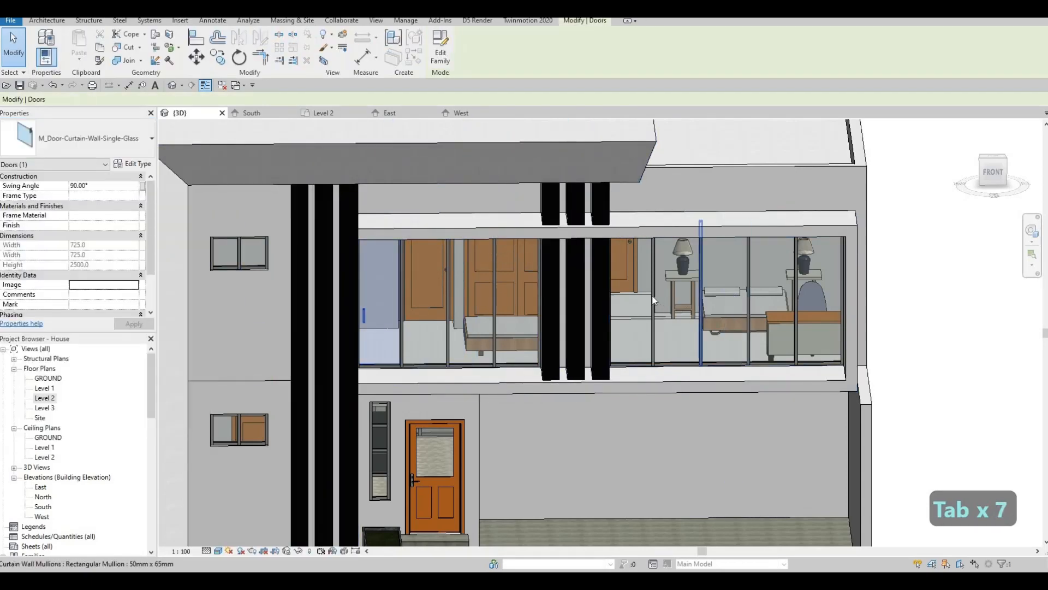
key(Escape)
Change the glazed panel beside the middle black strips in the longer front upper curtain wall to M_Door-Curtain-Wall-Single-Glass
key(Tab)
key(Tab)
key(Tab)
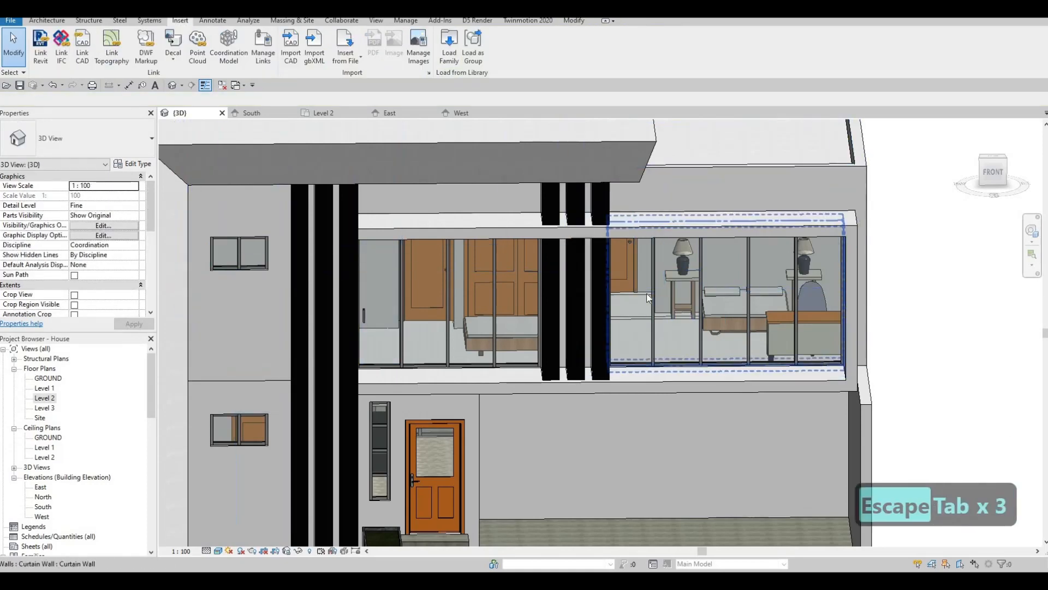
key(Tab)
click(646, 293)
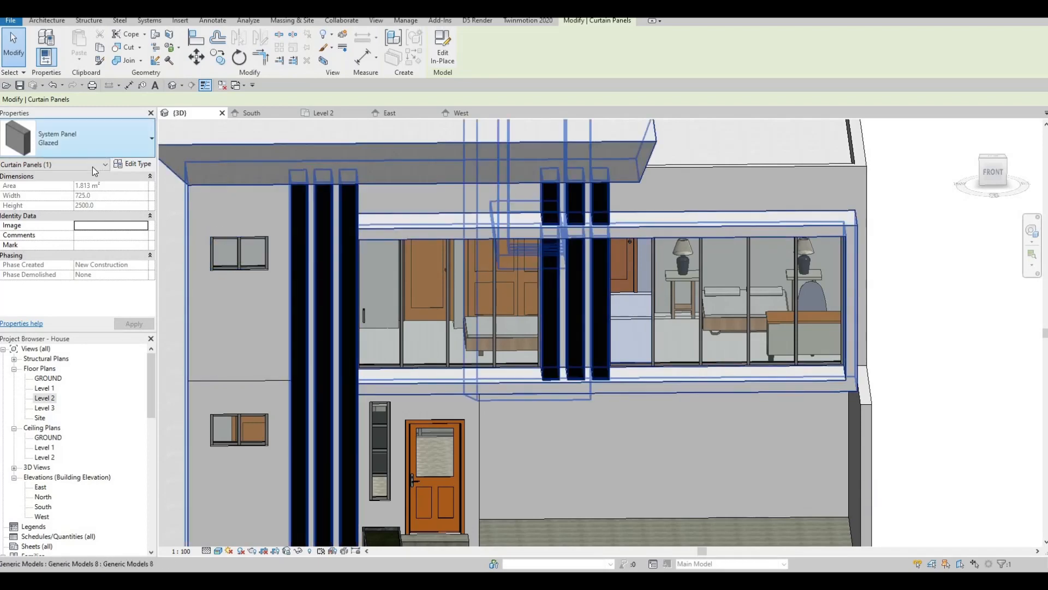
click(82, 138)
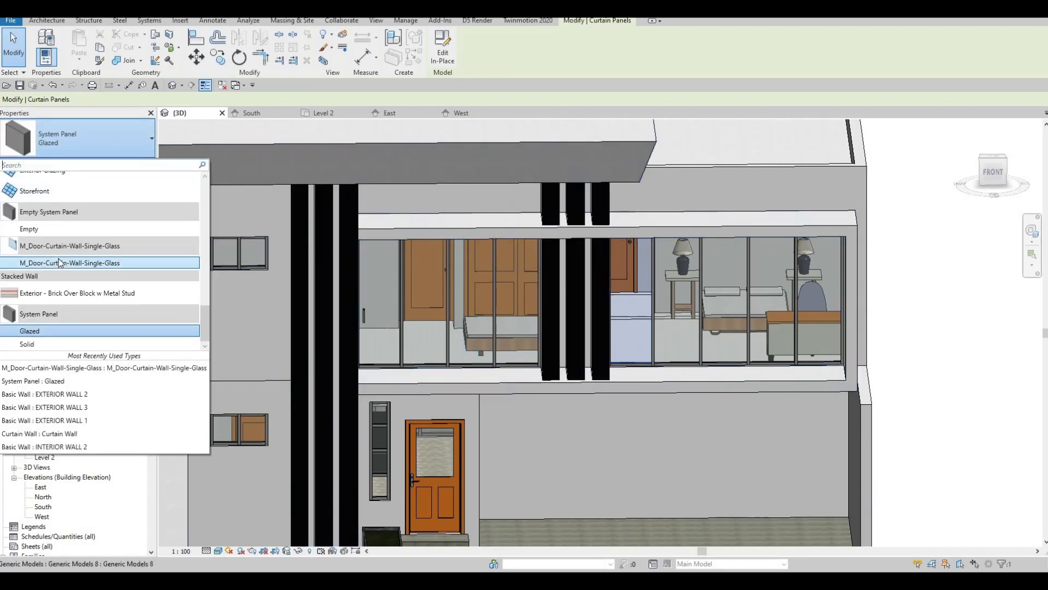
click(60, 262)
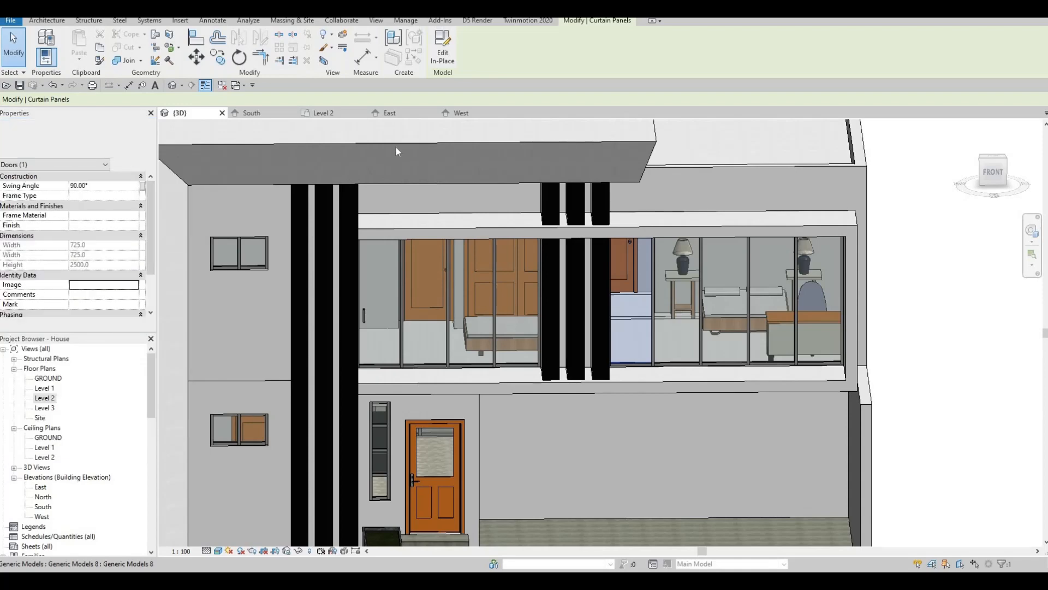
In the Level 2 plan, flip the facing of the rear bedroom's curtain-wall door so it swings out onto the west balcony
click(335, 115)
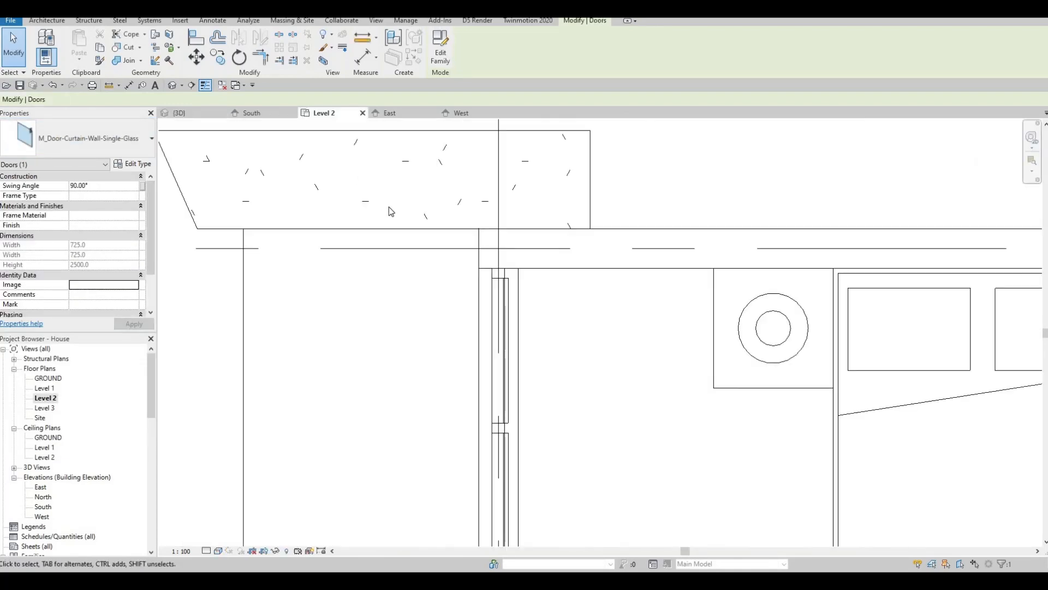
scroll(389, 210, down, 3)
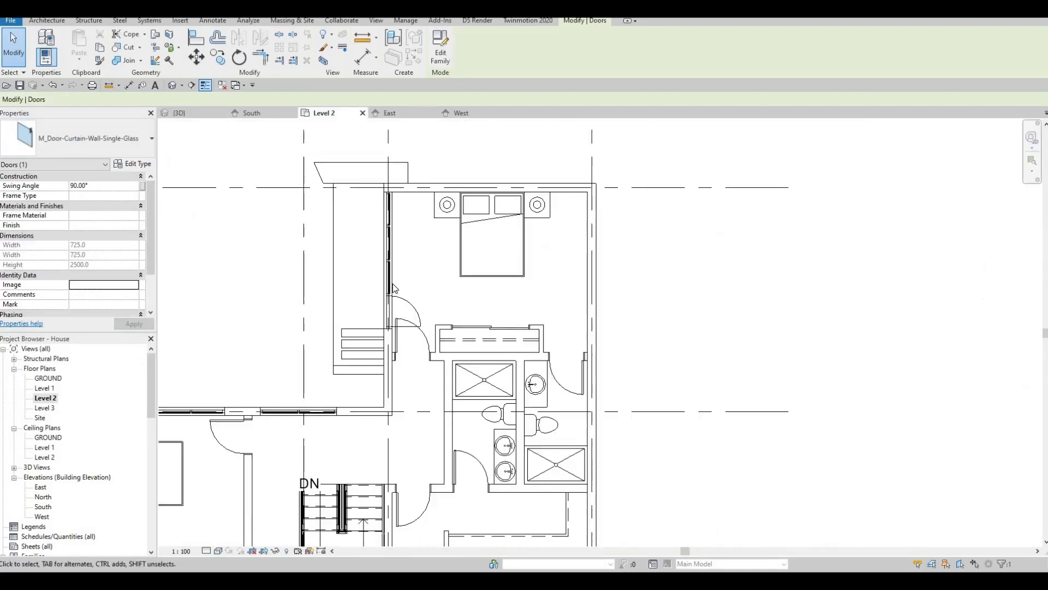
click(413, 310)
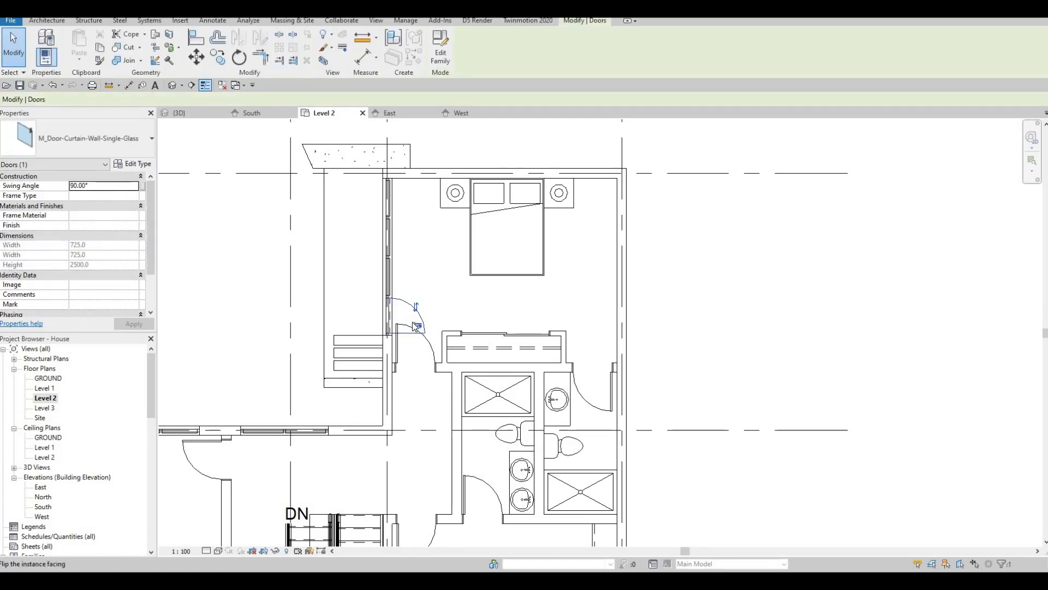
scroll(347, 284, down, 5)
Flip the two front bedrooms' curtain-wall doors so both swing out onto the balcony and hinge on the side beside the black strips
middle_drag(377, 491, 359, 235)
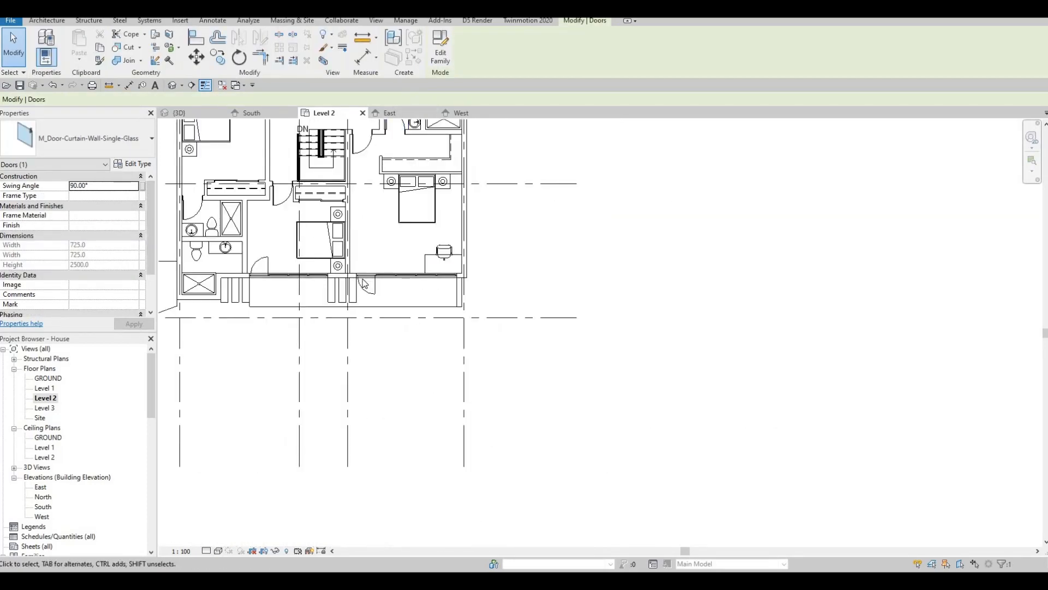
scroll(364, 287, up, 1)
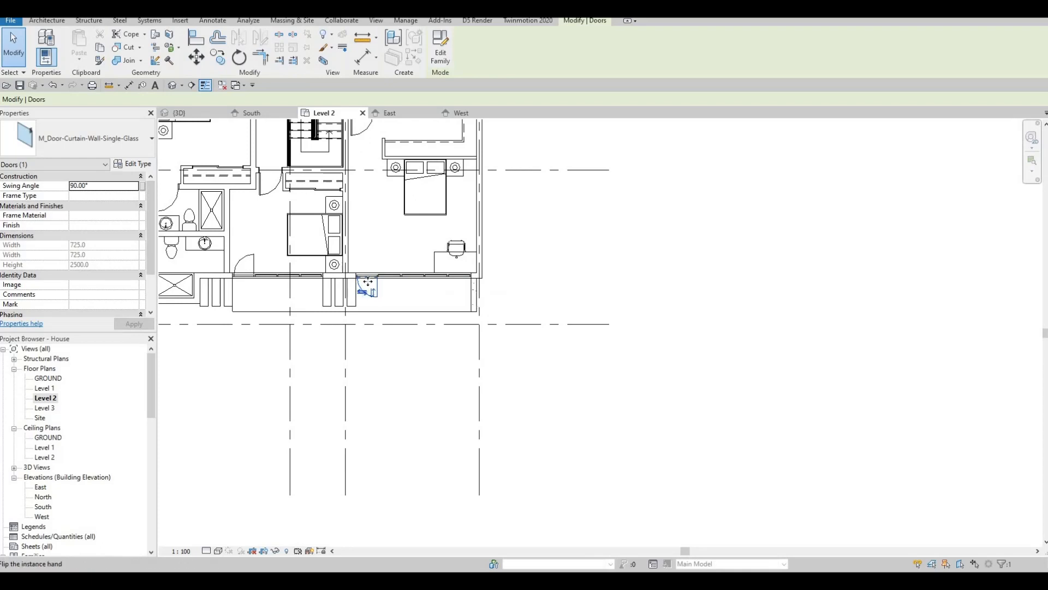
scroll(369, 304, up, 2)
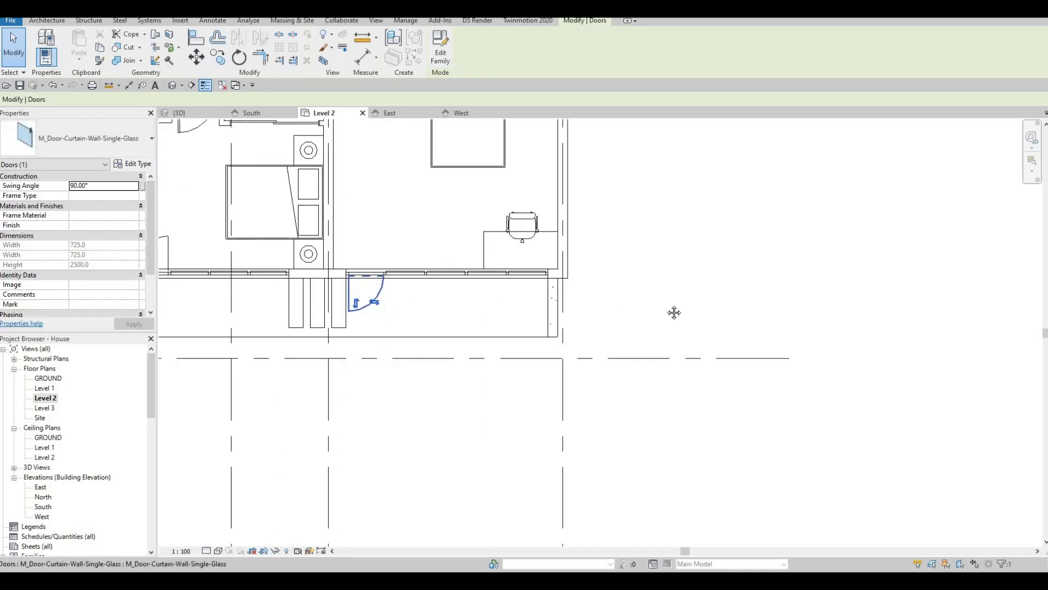
middle_drag(502, 283, 829, 301)
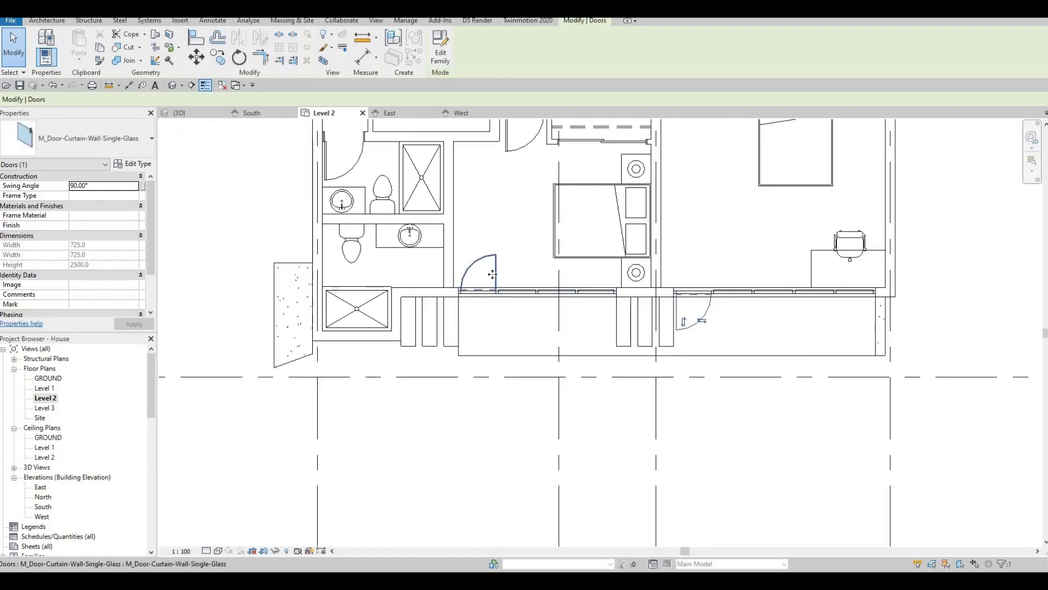
click(495, 269)
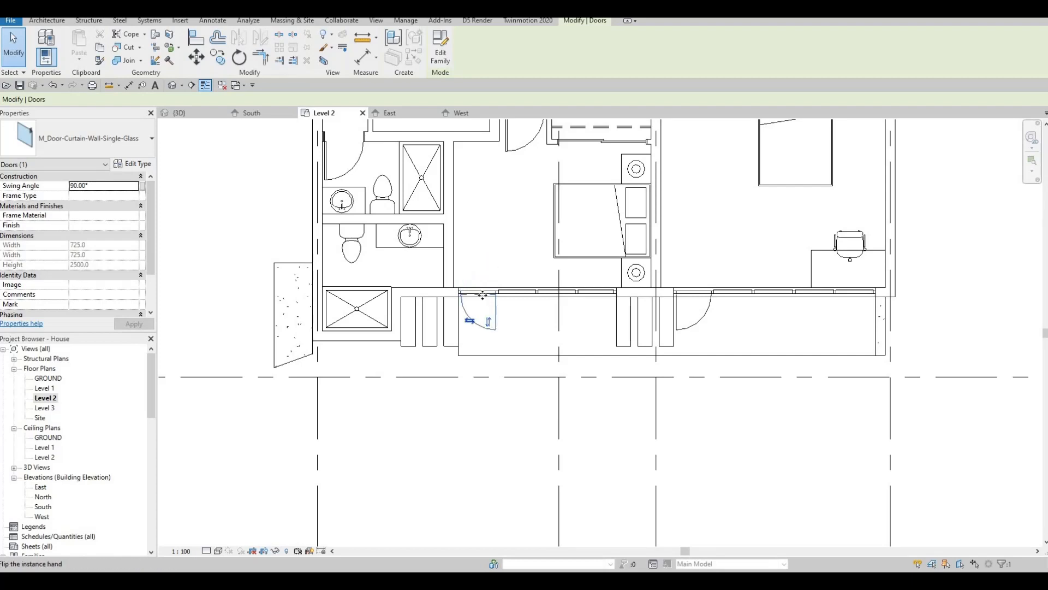
scroll(511, 271, down, 4)
key(Escape)
key(Escape)
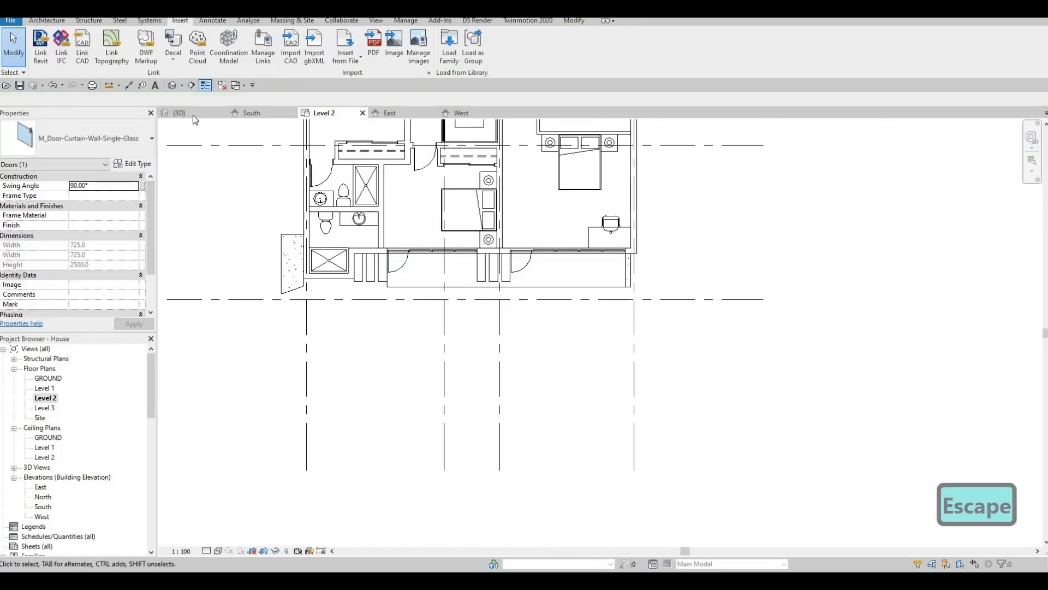
Draw an architectural wall of type Curtain Wall along the shorter front balcony on Level 2, spanning between the two groups of black strips
key(F1)
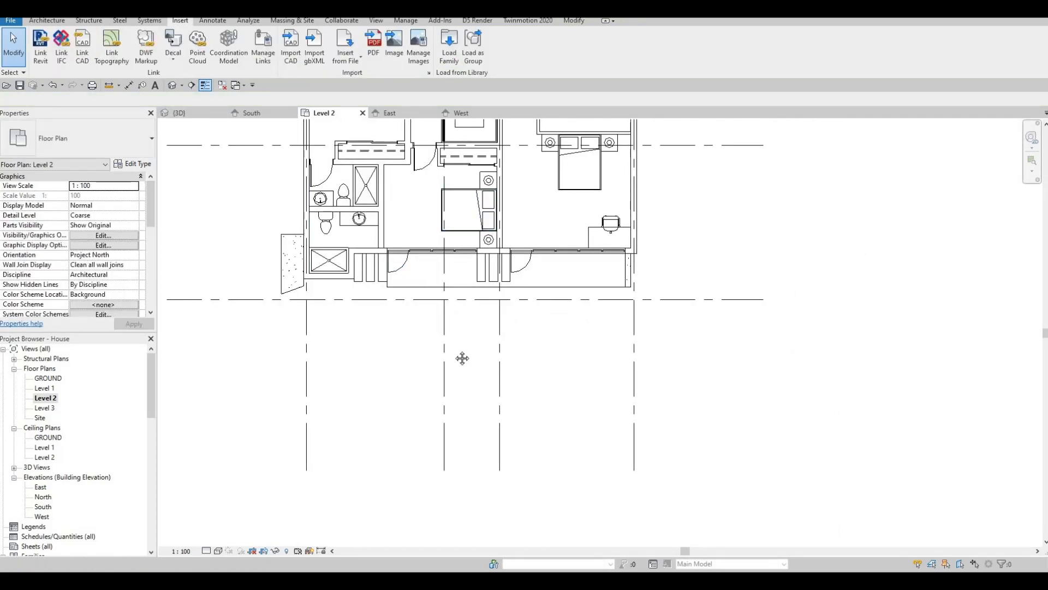
scroll(461, 356, down, 1)
middle_drag(334, 200, 326, 237)
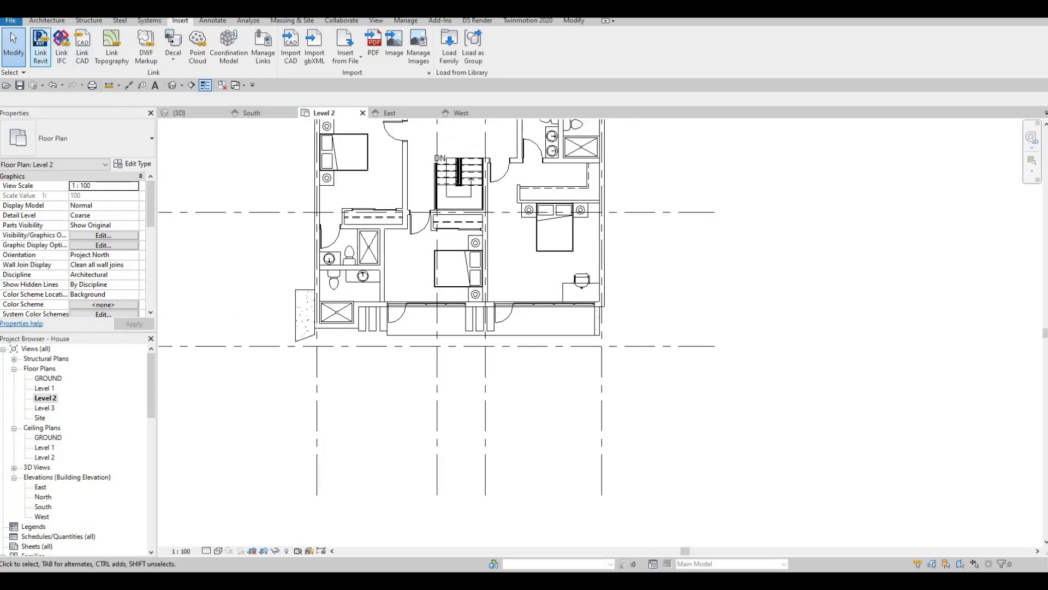
click(47, 20)
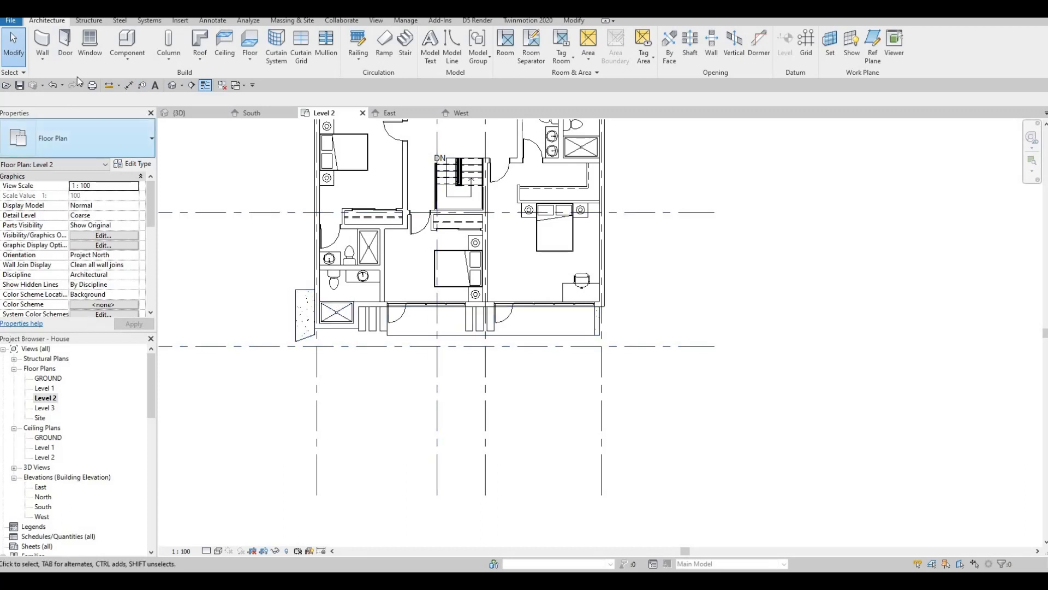
click(42, 59)
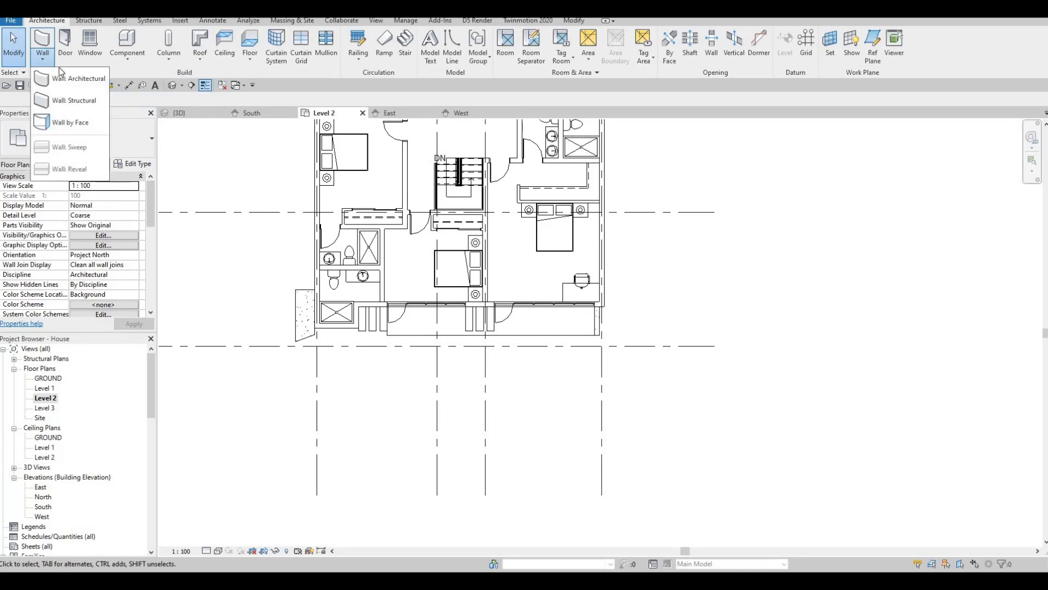
click(145, 175)
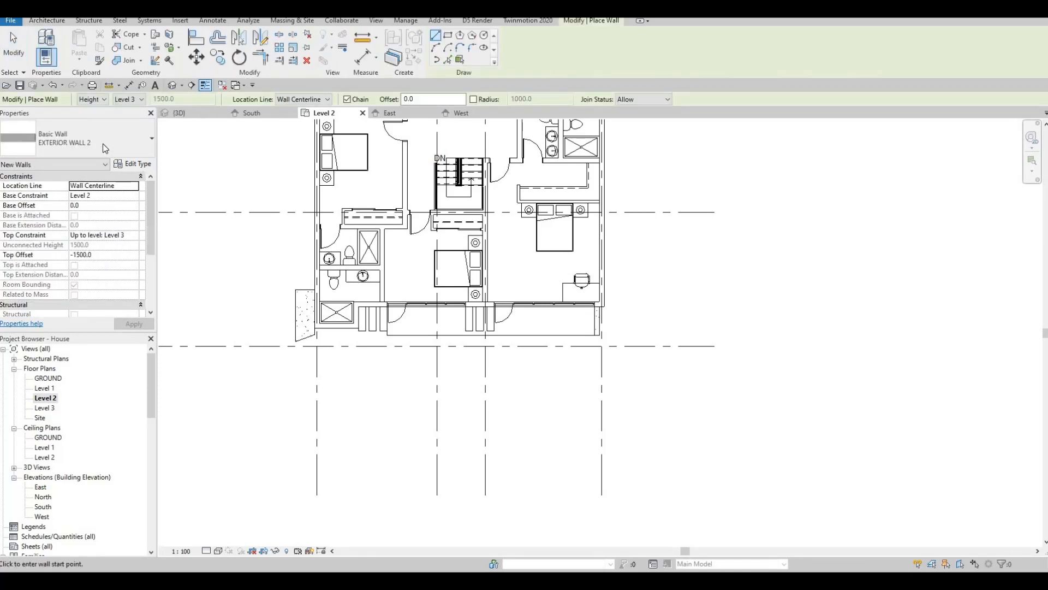
click(103, 143)
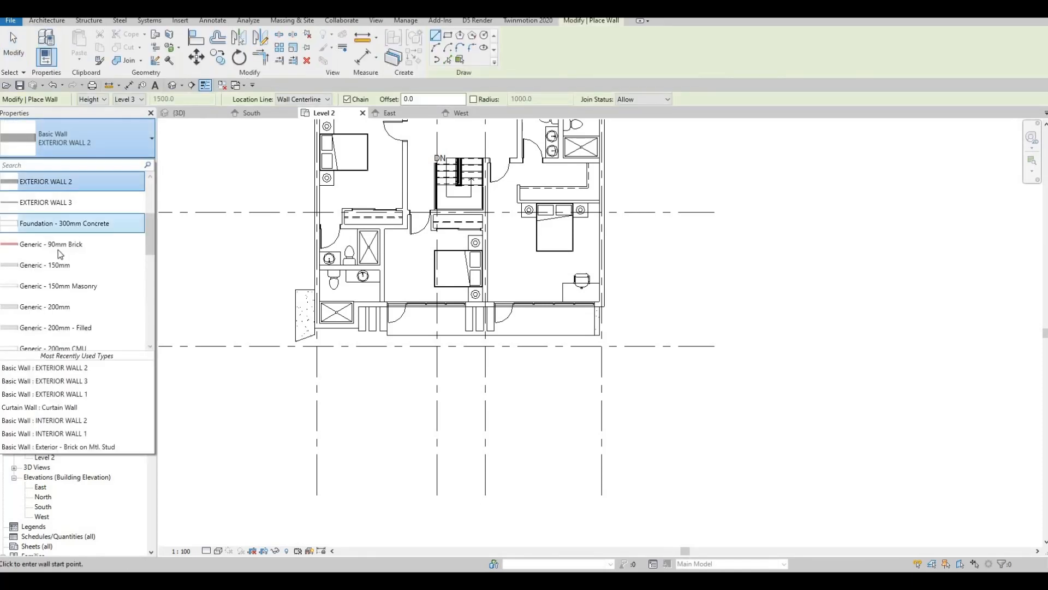
scroll(68, 264, down, 2)
scroll(68, 263, down, 5)
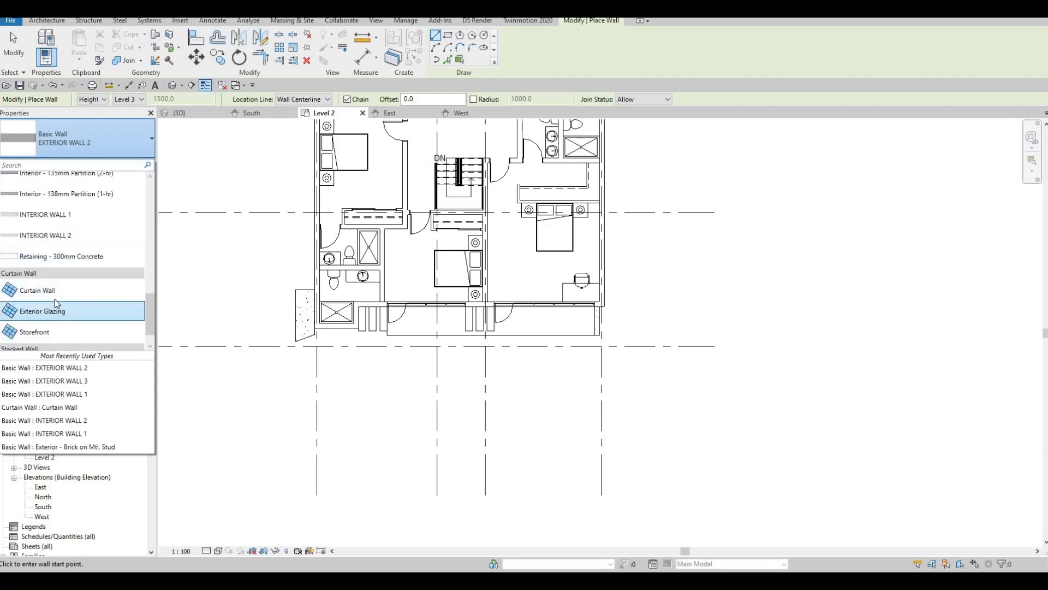
click(54, 294)
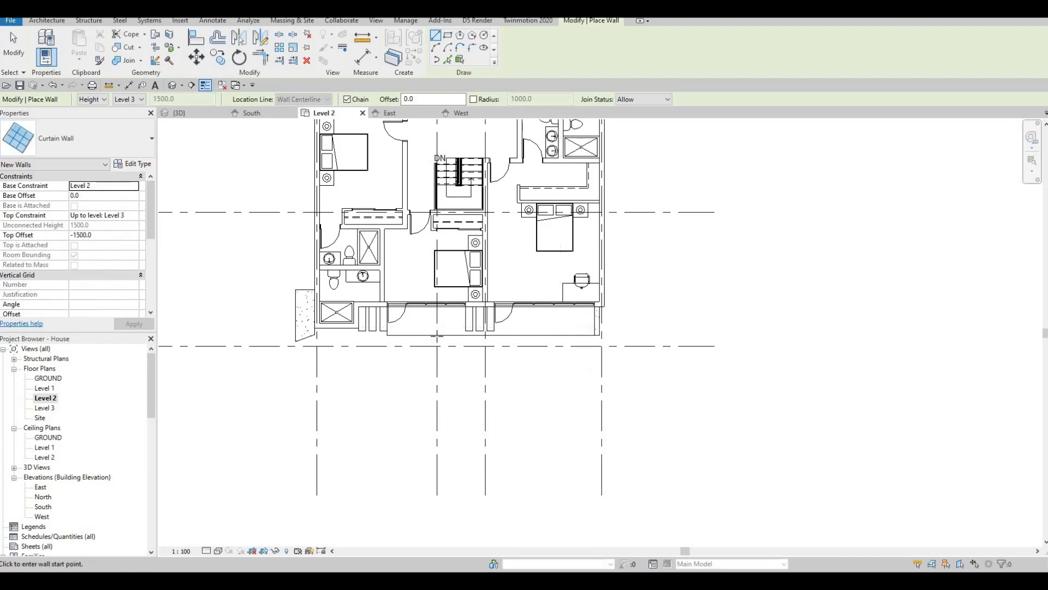
scroll(436, 335, up, 4)
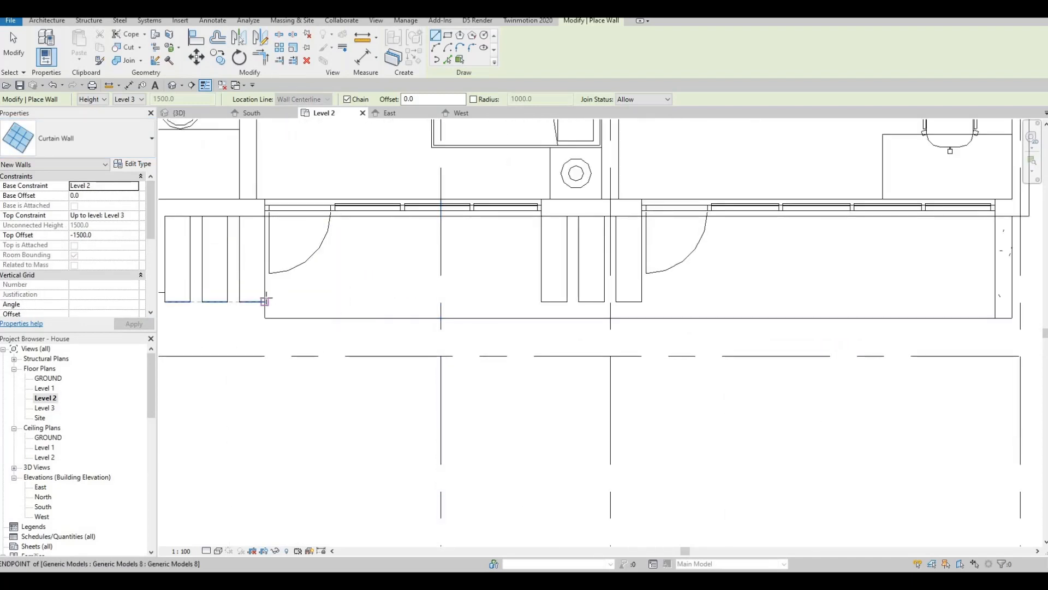
click(265, 300)
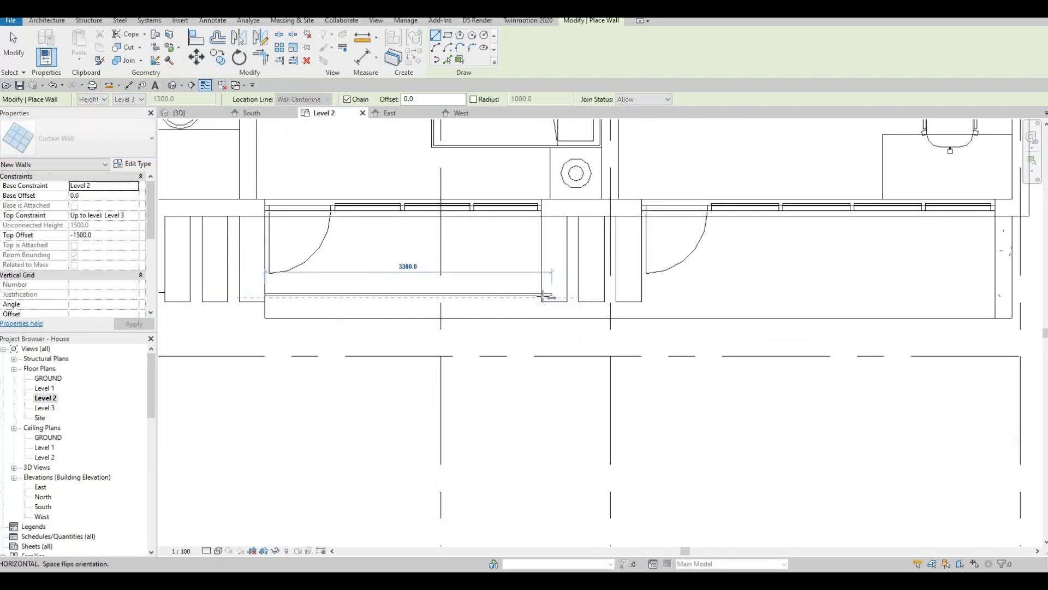
click(637, 299)
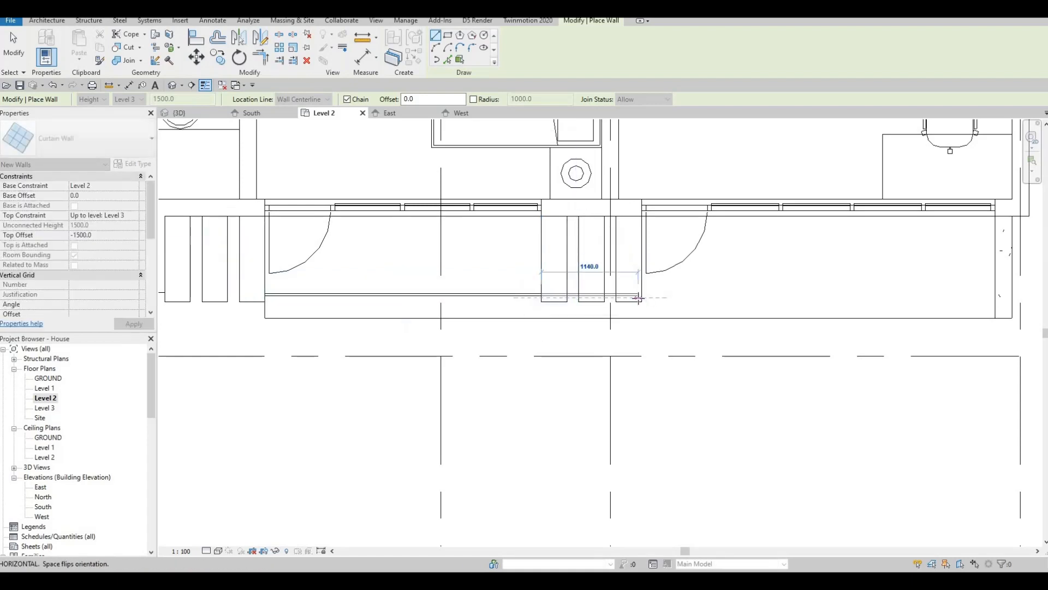
key(Escape)
Draw a matching curtain wall along the longer front balcony, from the last middle strip to the balcony's east end wall
click(642, 298)
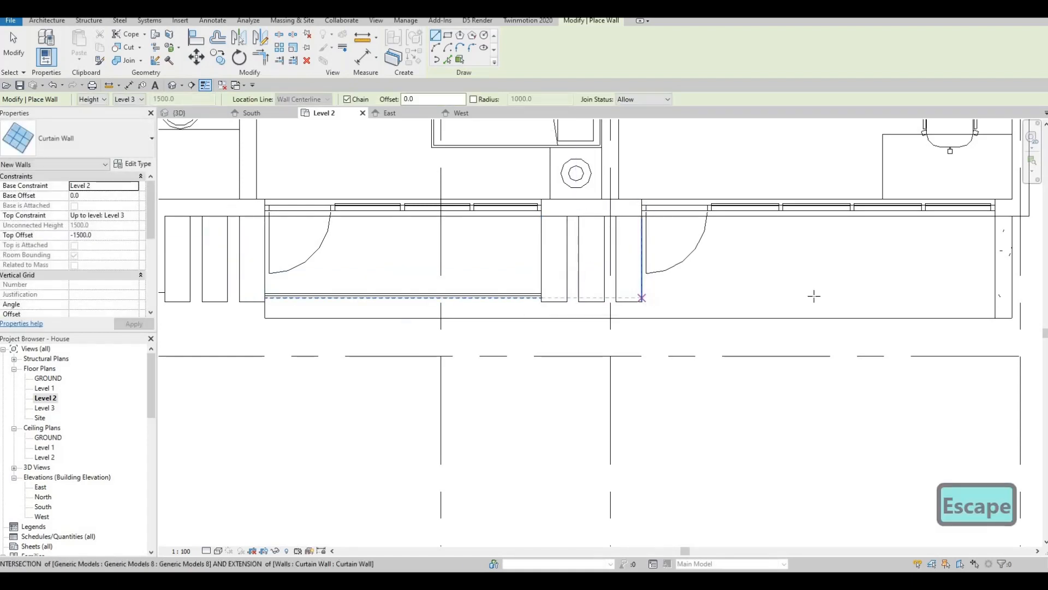
middle_drag(705, 305, 468, 488)
key(Escape)
Draw a curtain wall along the rear west balcony, from the outer end of the nearest strip to the north end wall
scroll(603, 280, down, 4)
middle_drag(491, 259, 487, 371)
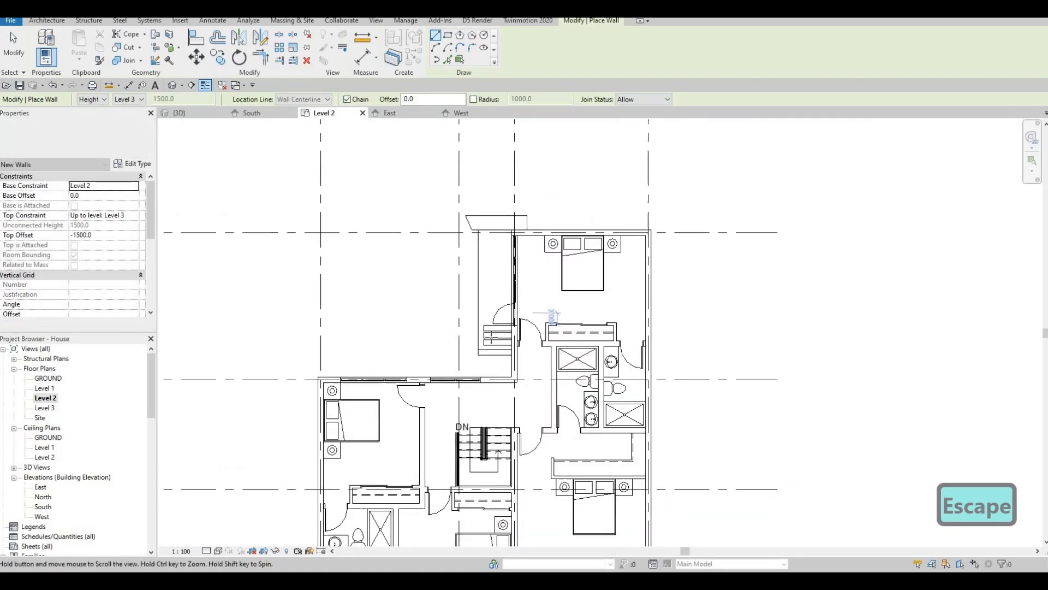
scroll(491, 278, up, 1)
scroll(484, 333, up, 2)
scroll(480, 341, up, 2)
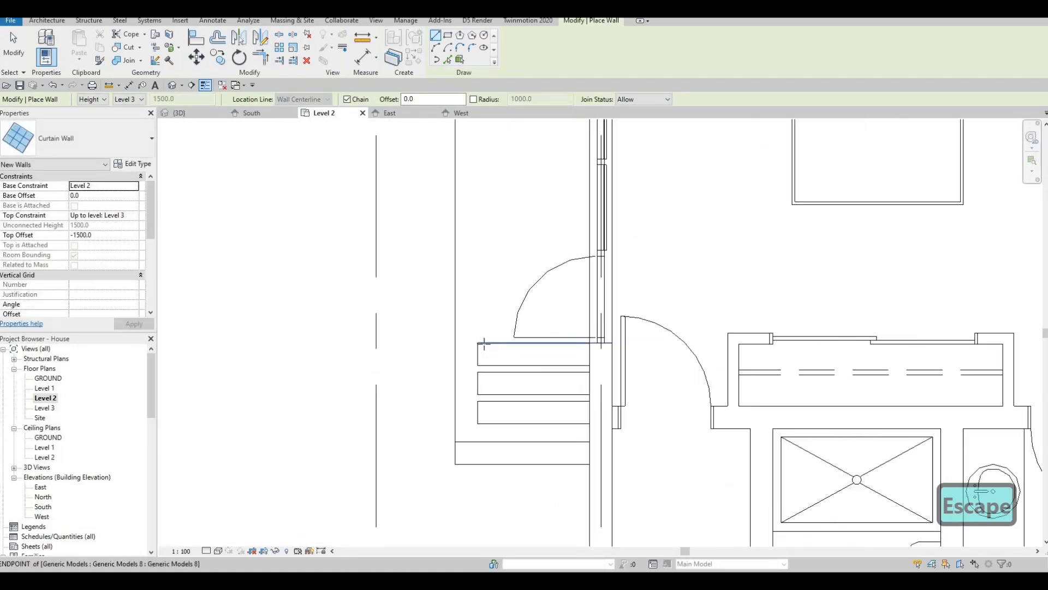
click(482, 343)
middle_drag(482, 223, 477, 393)
middle_drag(469, 126, 471, 244)
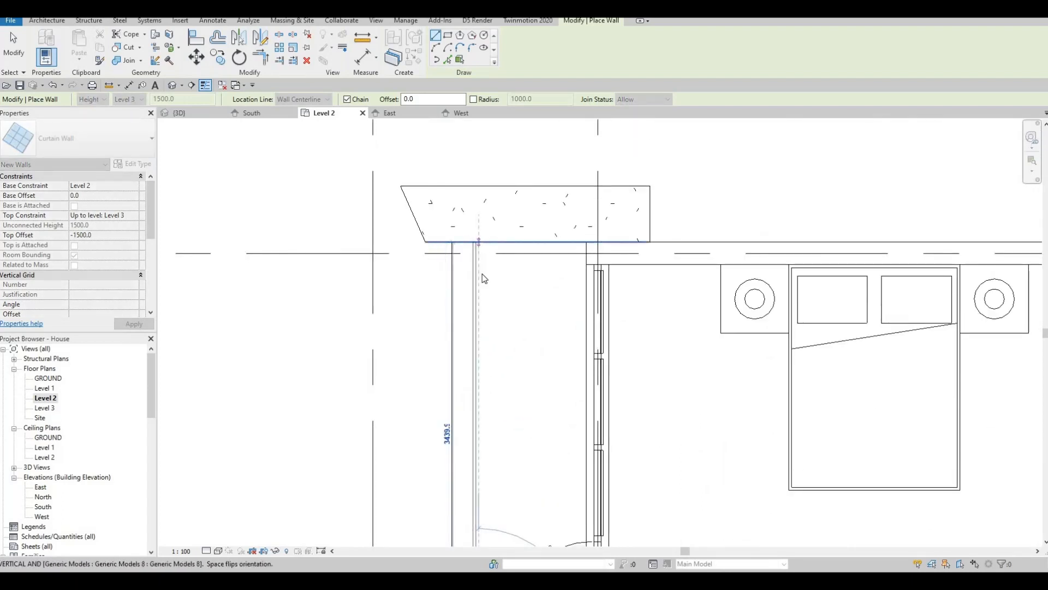
click(487, 377)
key(Escape)
key(Escape)
click(472, 417)
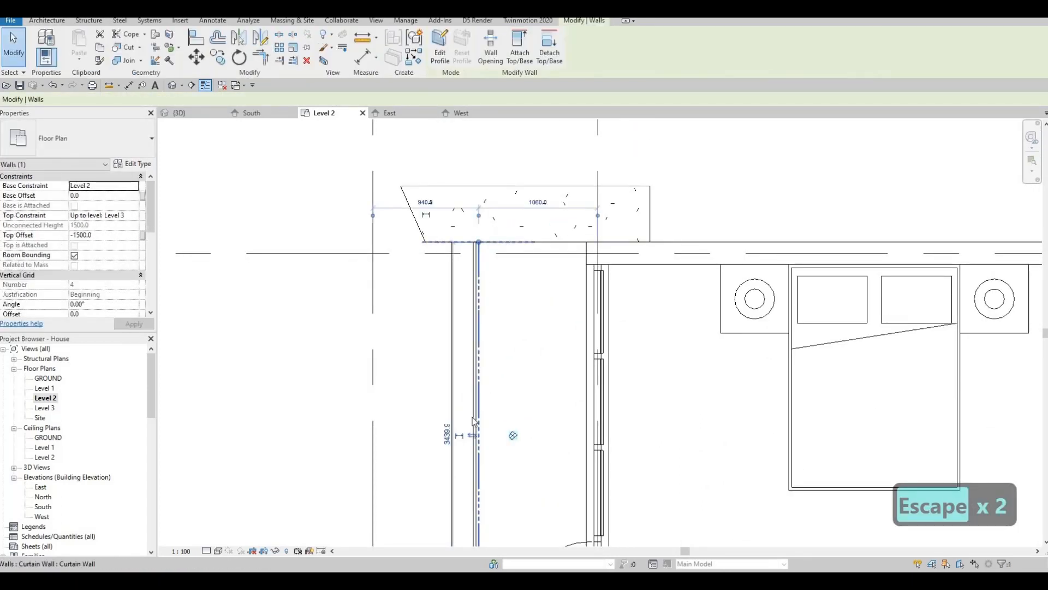
scroll(473, 417, down, 2)
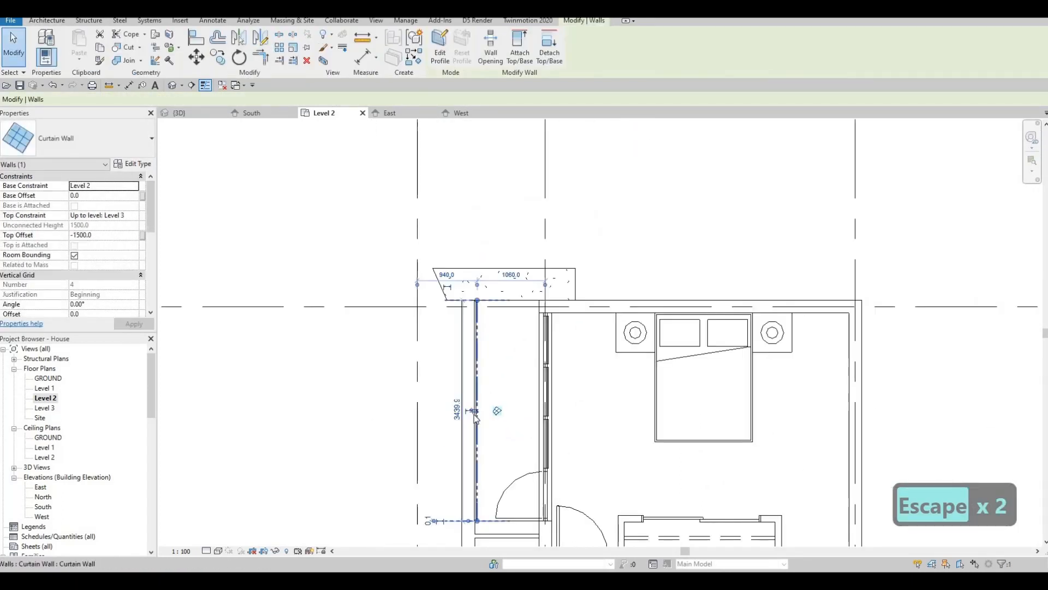
key(Escape)
key(Escape)
In the 3D view, set the Top Offset of the shorter front balcony's curtain-wall railing to -1800
click(191, 113)
scroll(462, 302, down, 1)
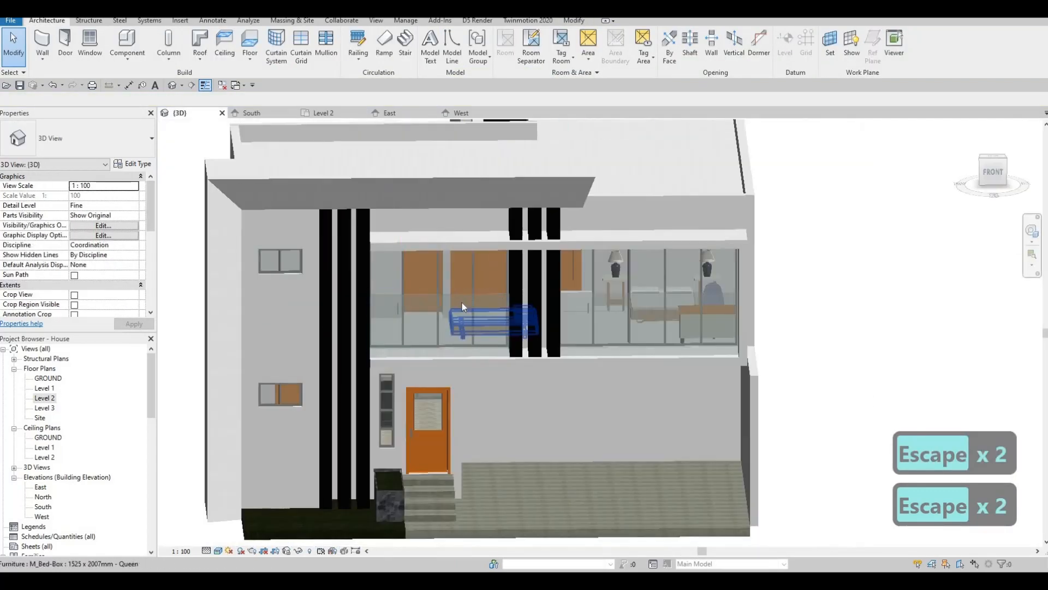
click(452, 308)
key(Escape)
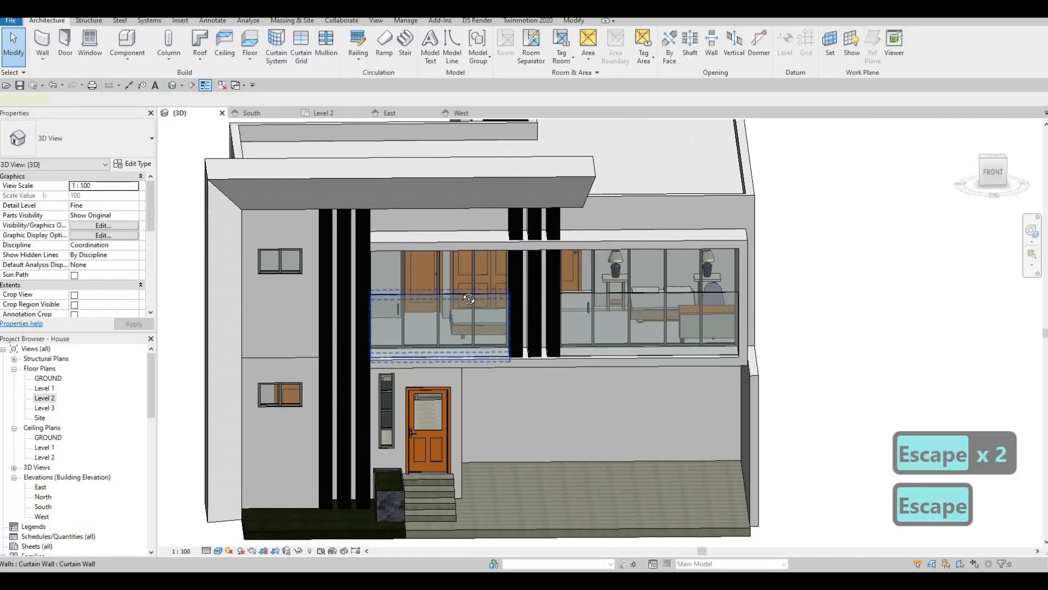
click(451, 307)
scroll(446, 301, up, 3)
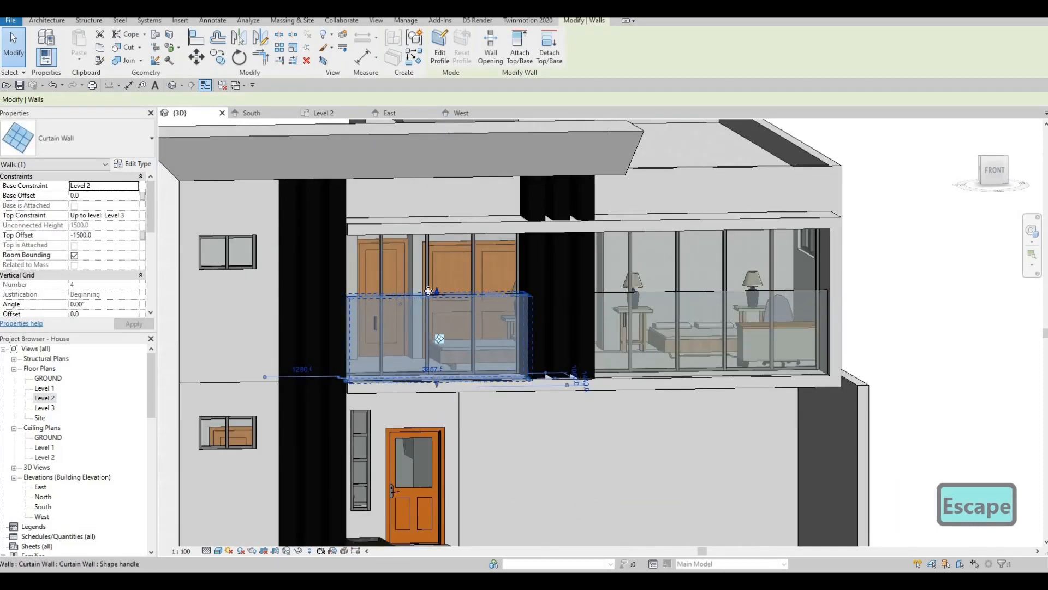
click(98, 236)
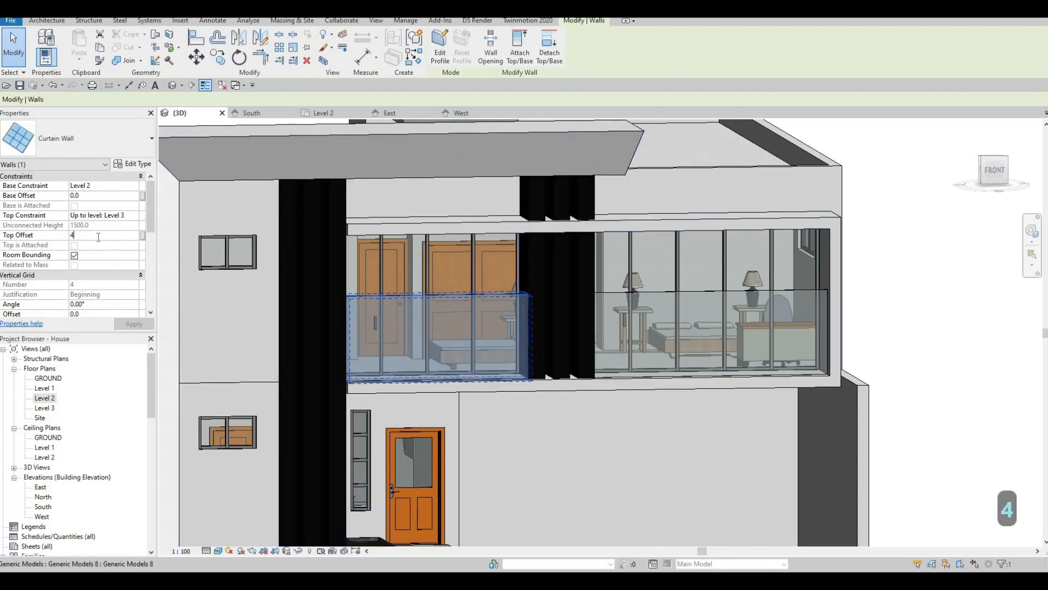
key(BackSpace)
key(BackSpace)
key(BackSpace)
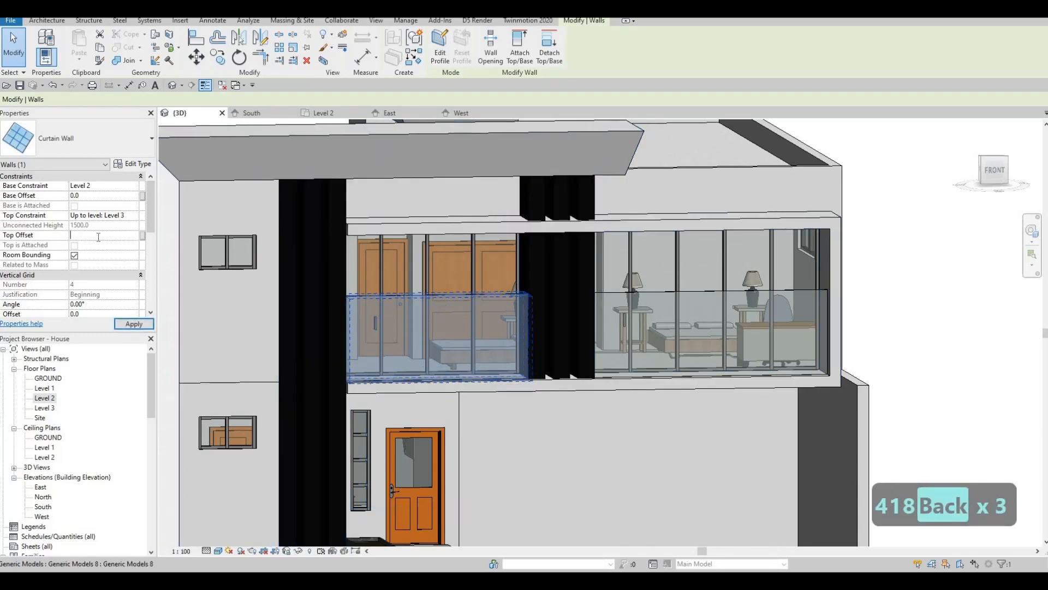
text(-1800)
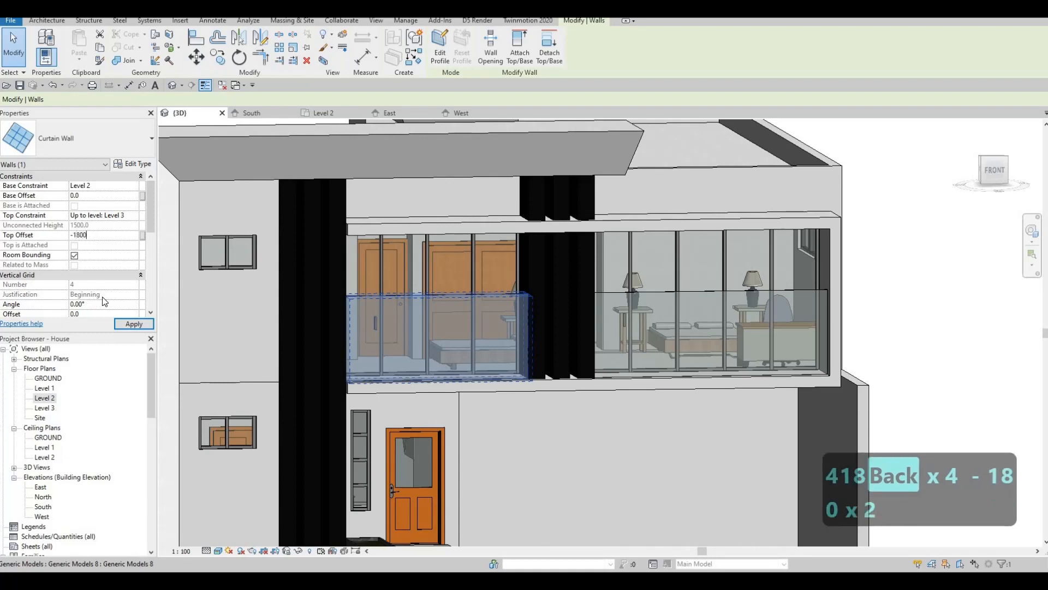
click(121, 326)
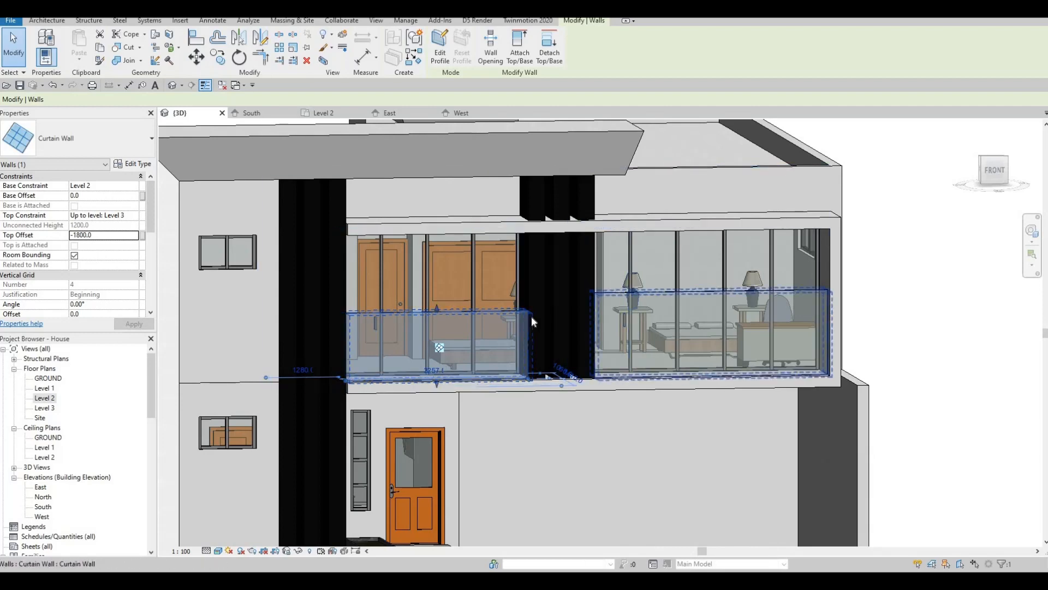
Align the tops of the longer front and rear west balcony railings with the top of the shorter front railing
key(Escape)
key(Escape)
key(Escape)
key(a)
key(l)
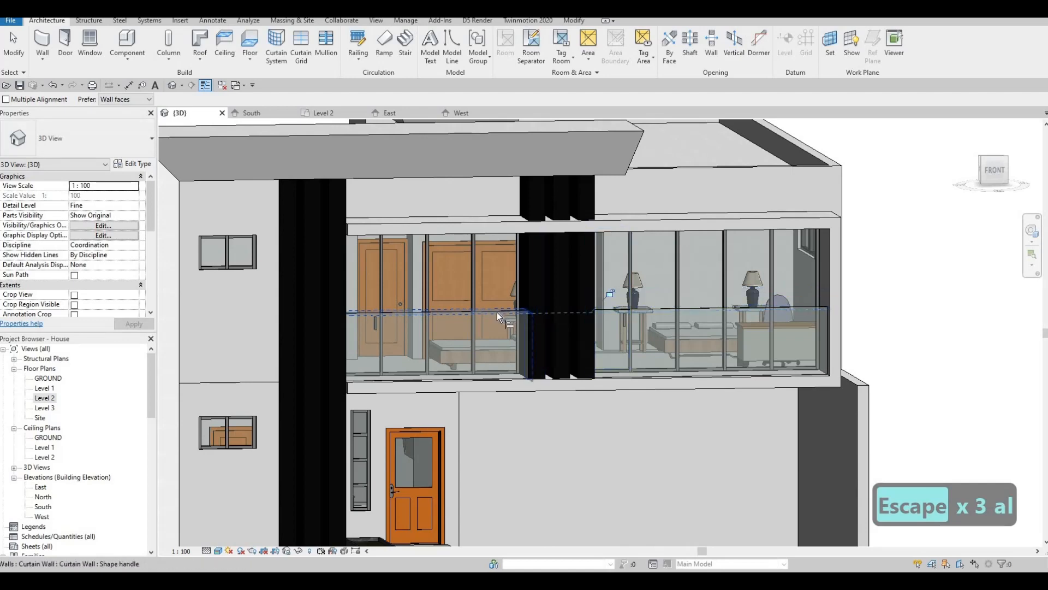
shift+middle_drag(496, 312, 560, 324)
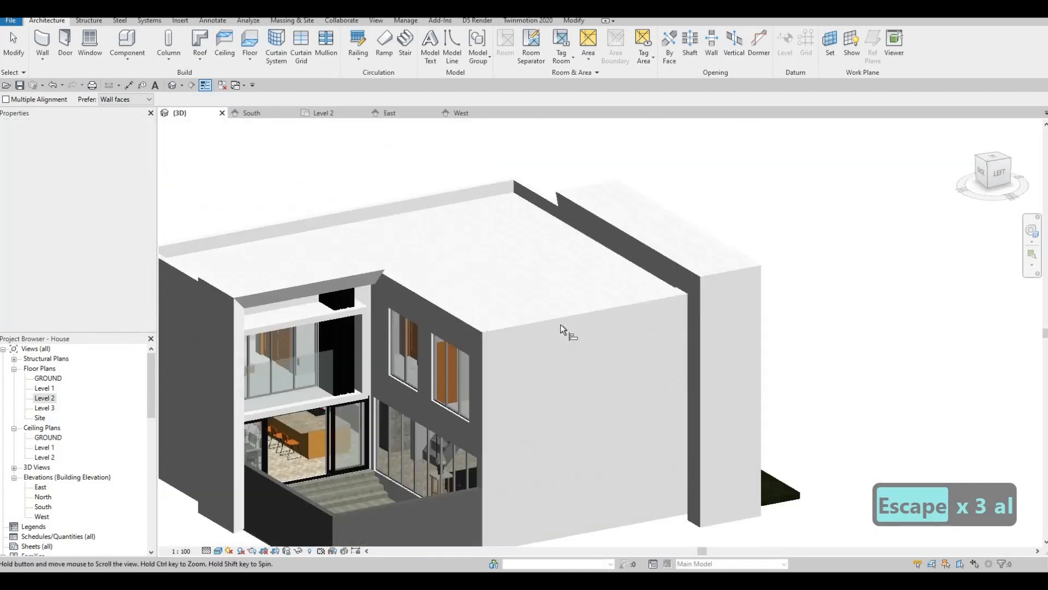
scroll(560, 327, up, 6)
scroll(425, 354, down, 3)
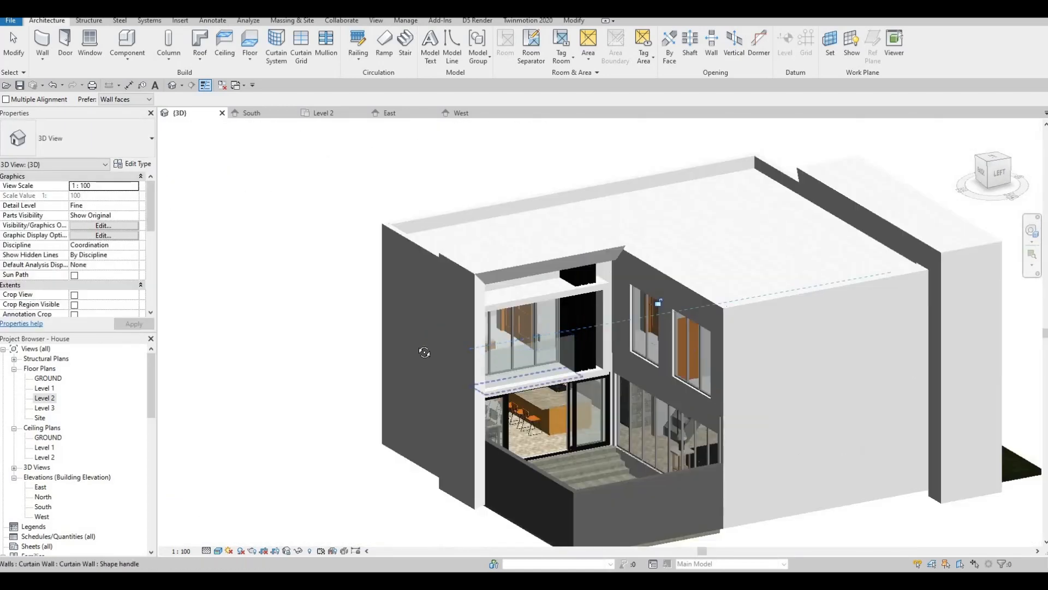
shift+middle_drag(425, 355, 622, 343)
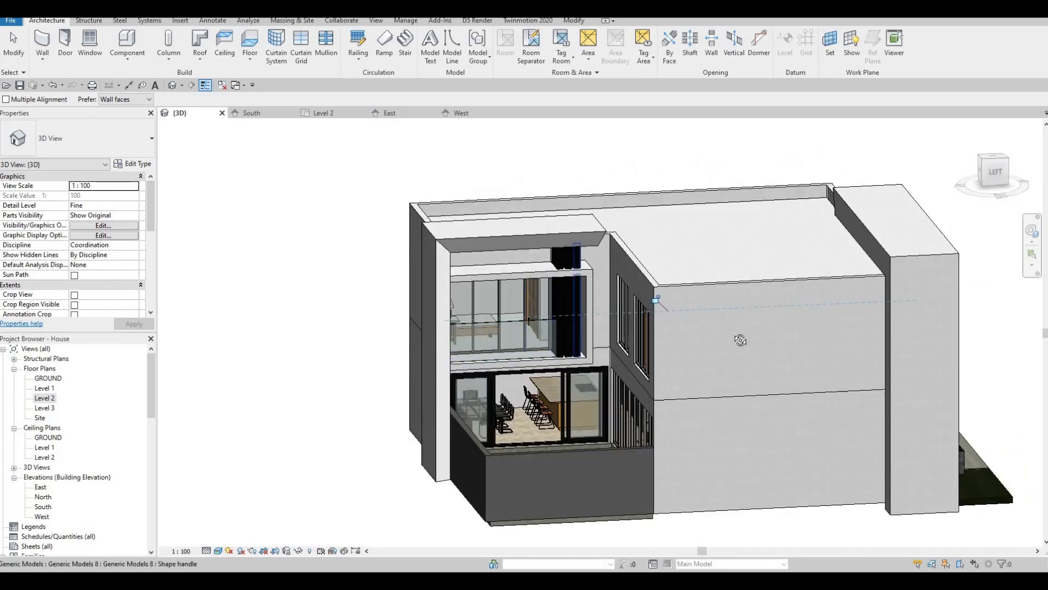
shift+middle_drag(740, 339, 536, 341)
scroll(536, 342, up, 5)
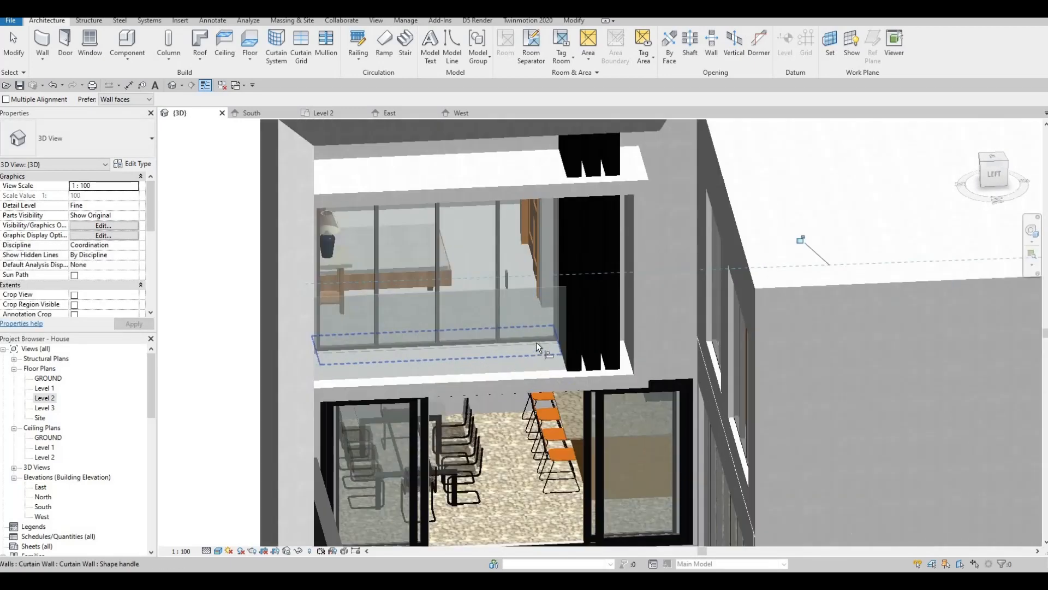
key(Tab)
key(Tab)
key(Tab)
key(Tab)
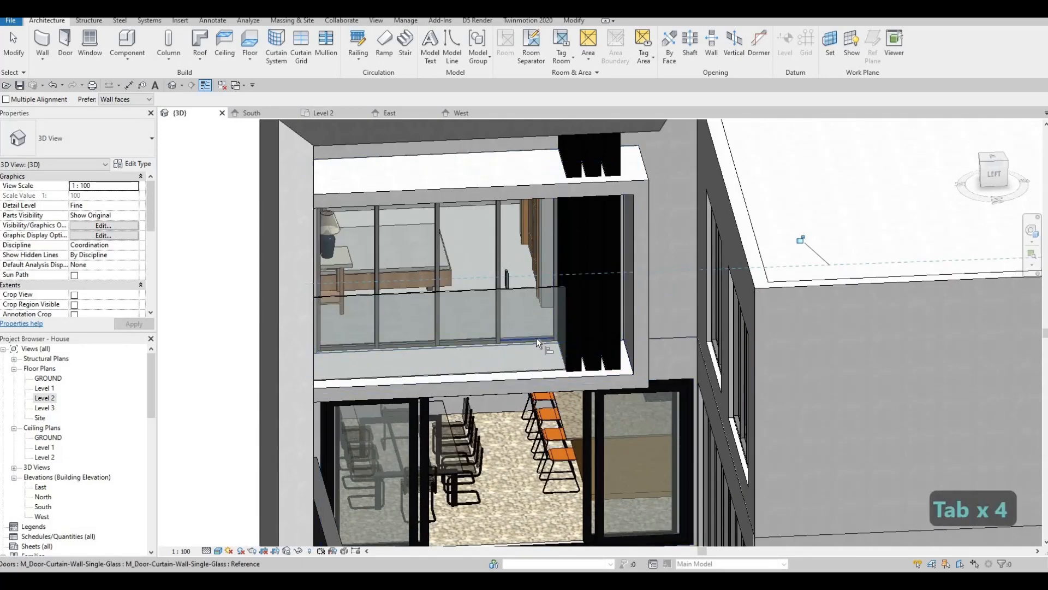
click(523, 362)
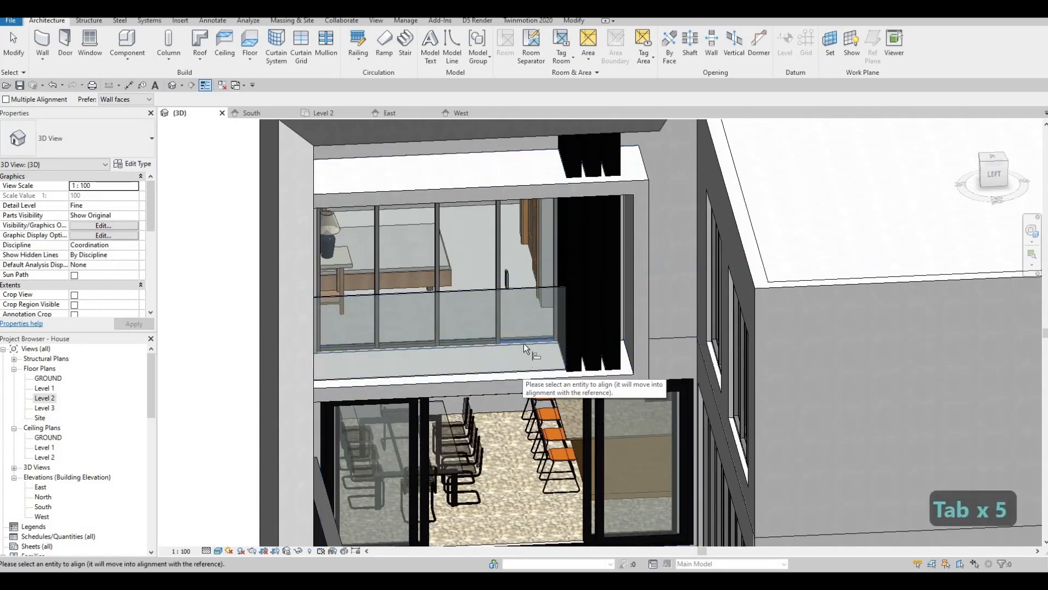
shift+middle_drag(523, 342, 557, 393)
key(Tab)
key(Tab)
key(Tab)
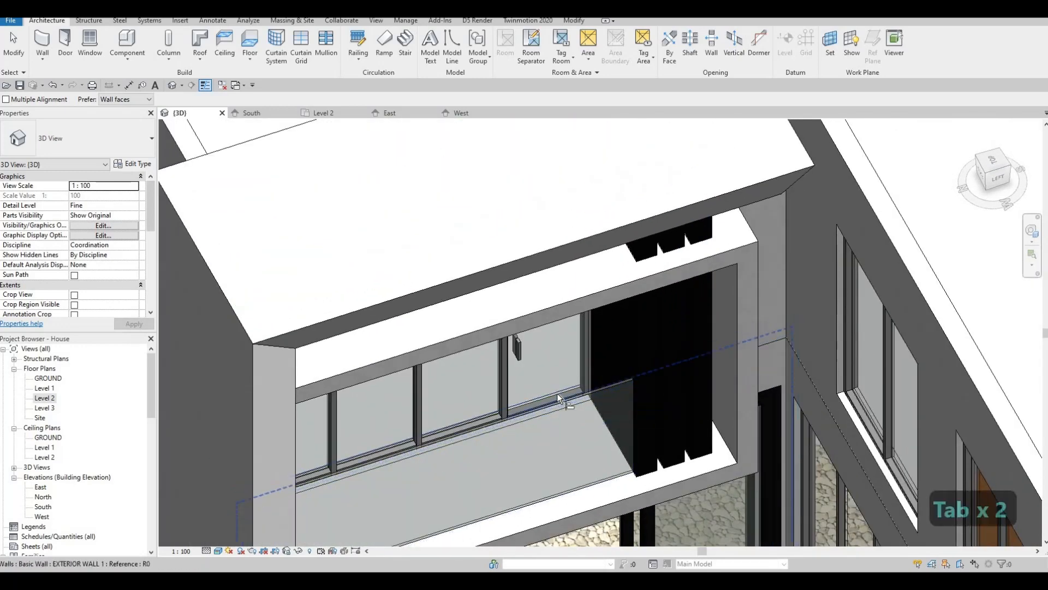
key(Tab)
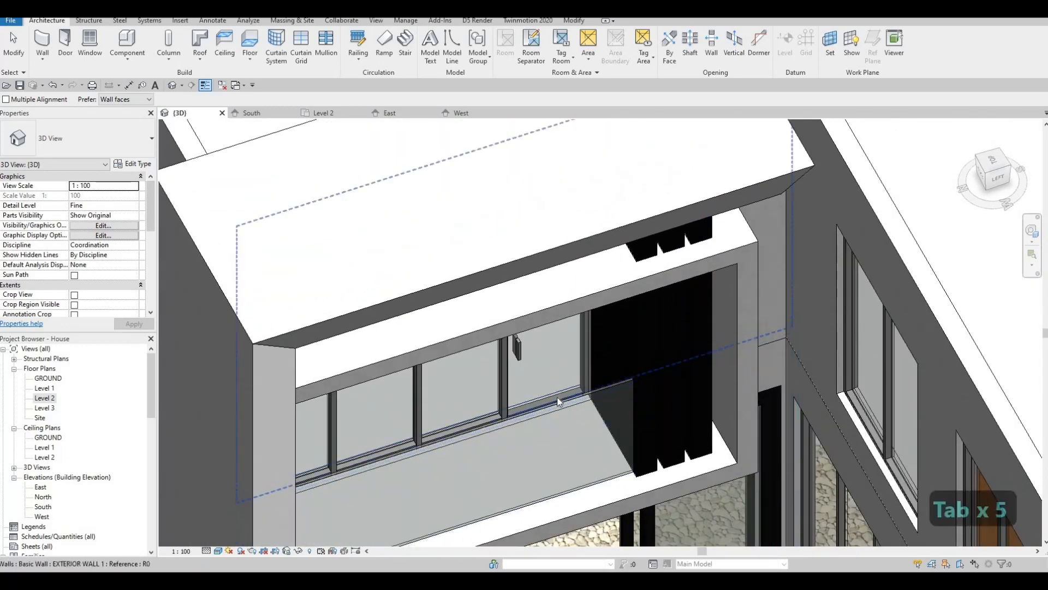
key(Escape)
key(Escape)
Delete the bottom mullions beneath the glass doors on the rear west balcony and the shorter front balcony
click(557, 398)
key(Delete)
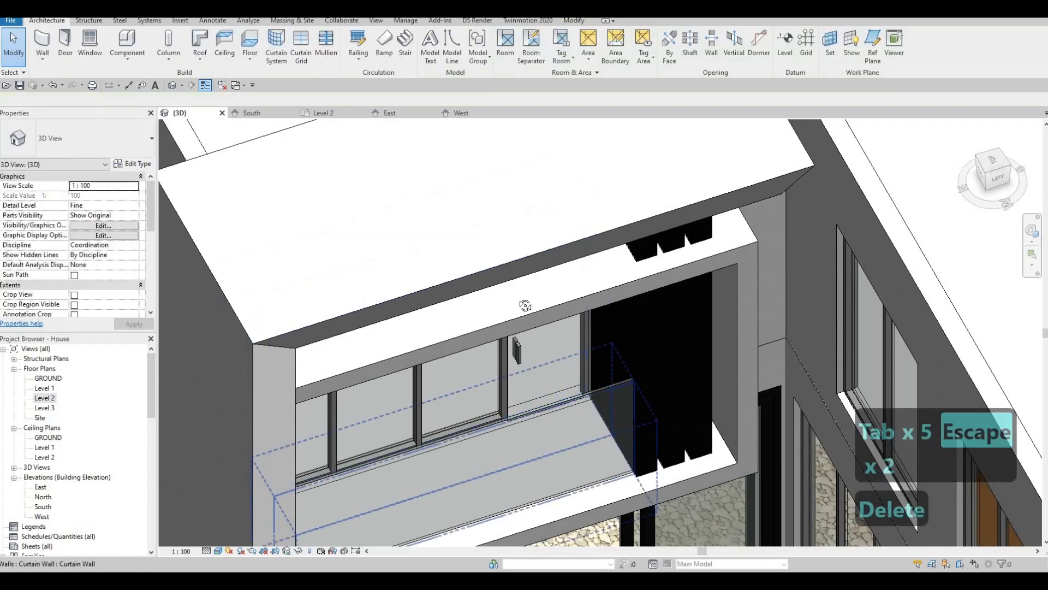
shift+middle_drag(496, 227, 549, 411)
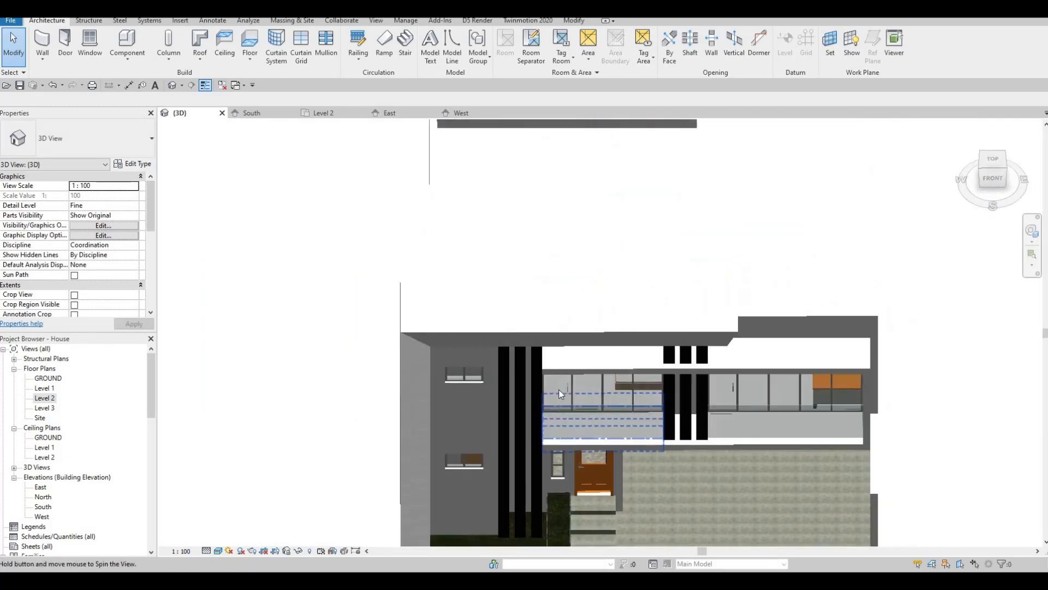
scroll(549, 411, up, 5)
key(Tab)
key(Tab)
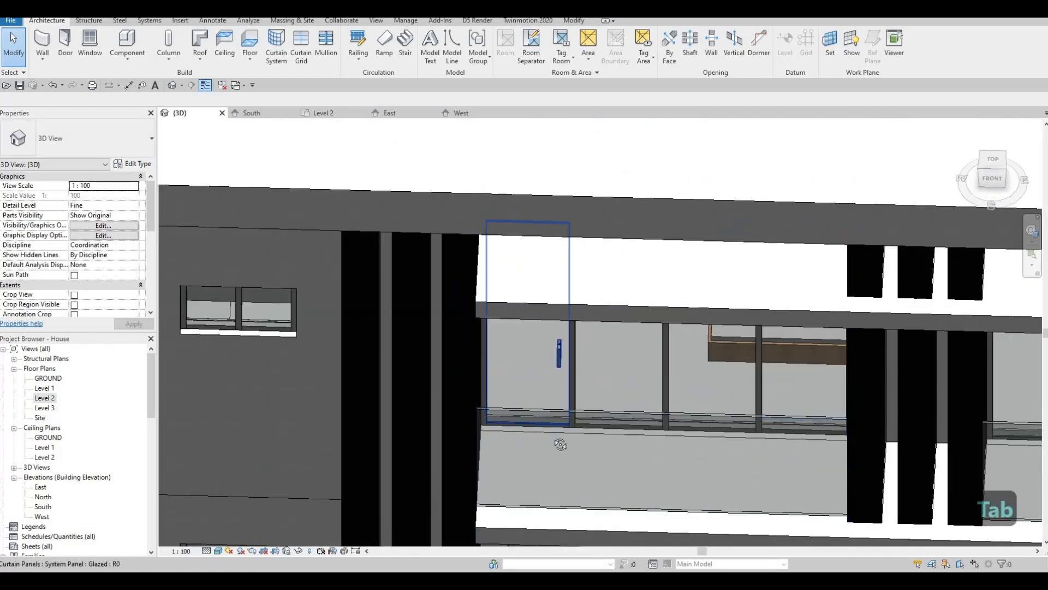
middle_drag(555, 412, 561, 466)
key(Tab)
key(Tab)
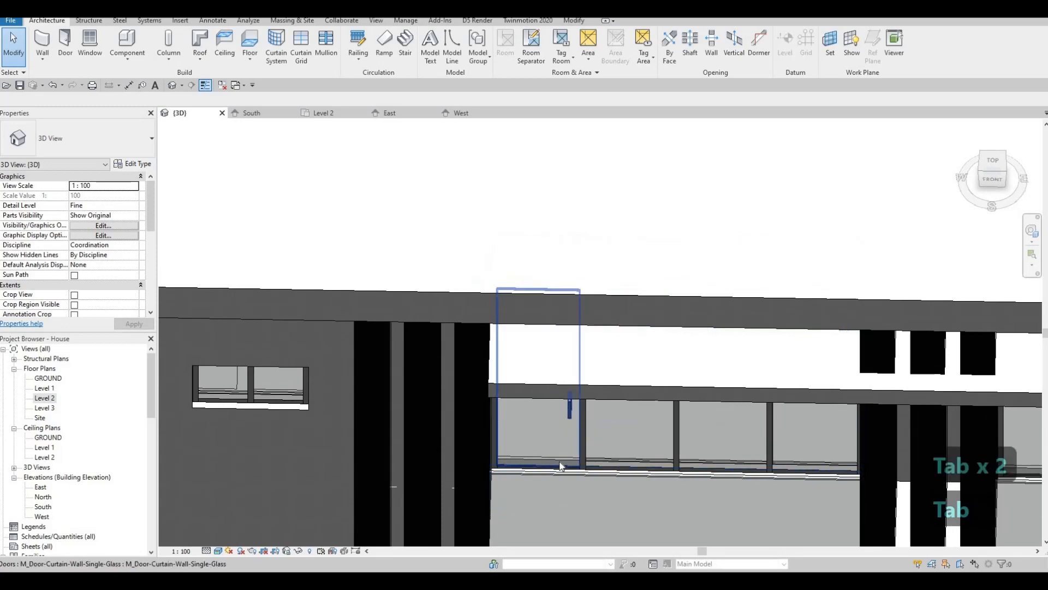
click(561, 466)
key(Delete)
scroll(559, 462, down, 2)
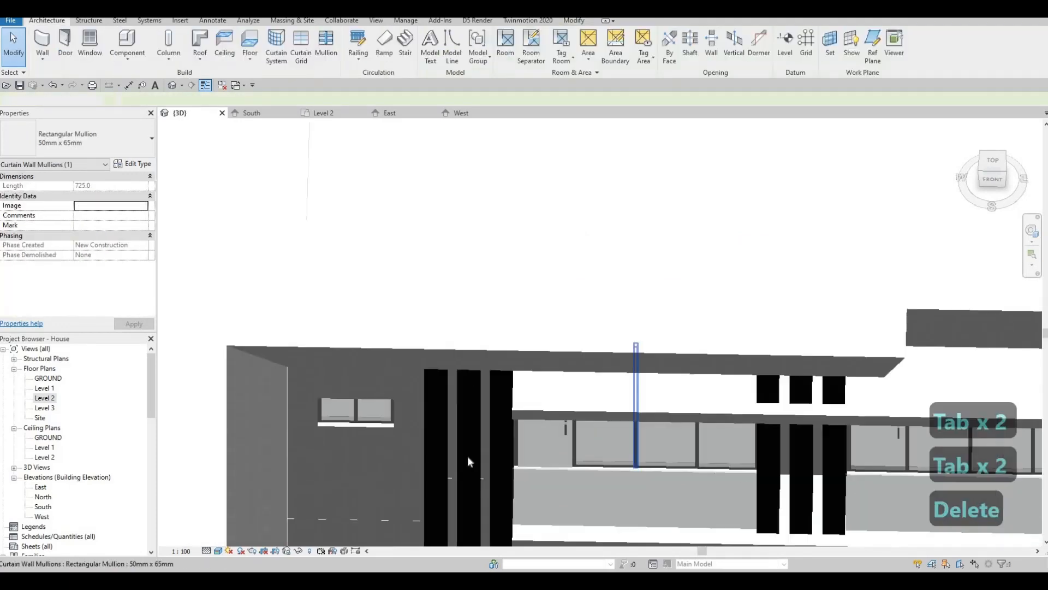
Delete the bottom mullion beneath the glass door on the longer front balcony
middle_drag(689, 467, 327, 452)
click(523, 454)
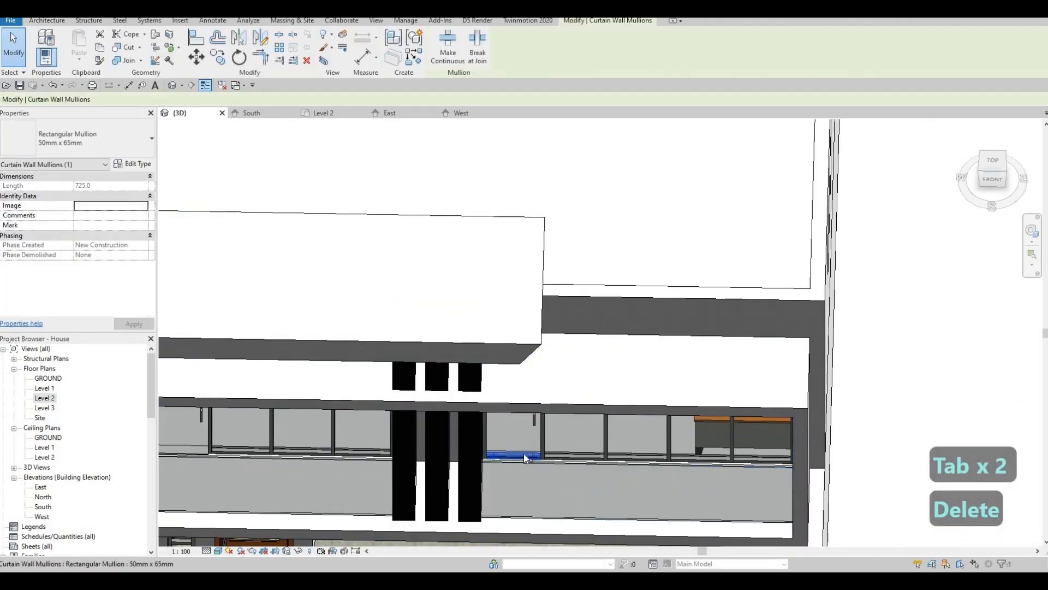
key(Delete)
Select both front balcony doors and set the Offset of their type M_Door-Curtain-Wall-Single-Glass to 0
scroll(511, 475, down, 2)
shift+middle_drag(511, 476, 519, 381)
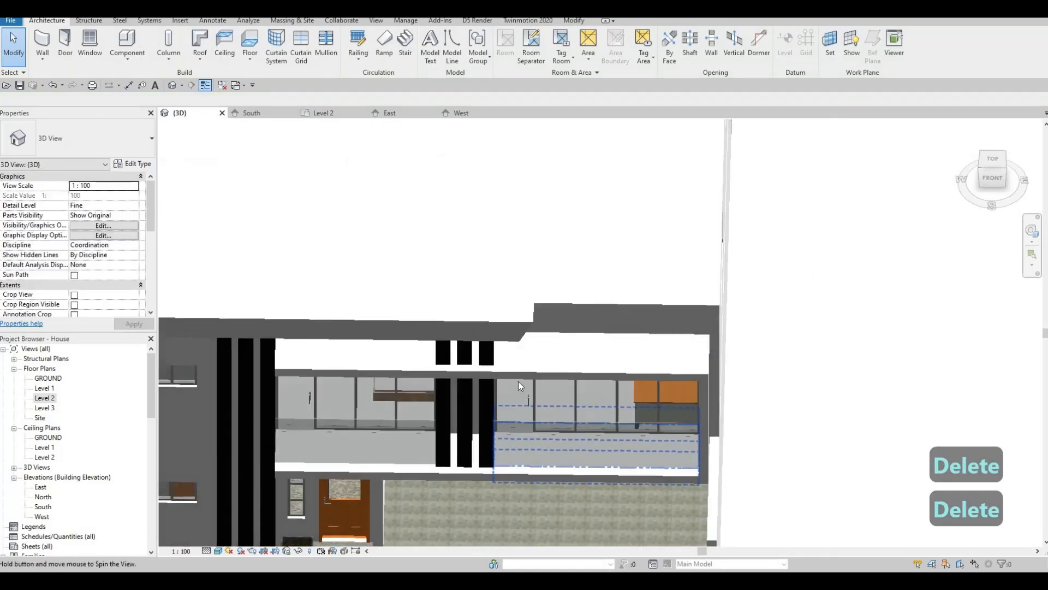
click(517, 382)
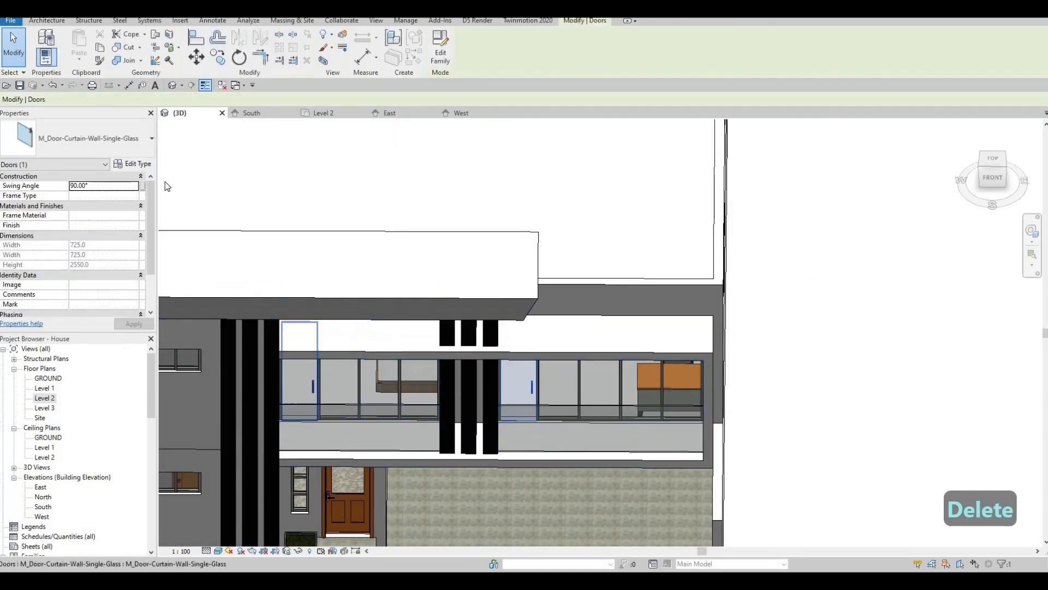
click(140, 165)
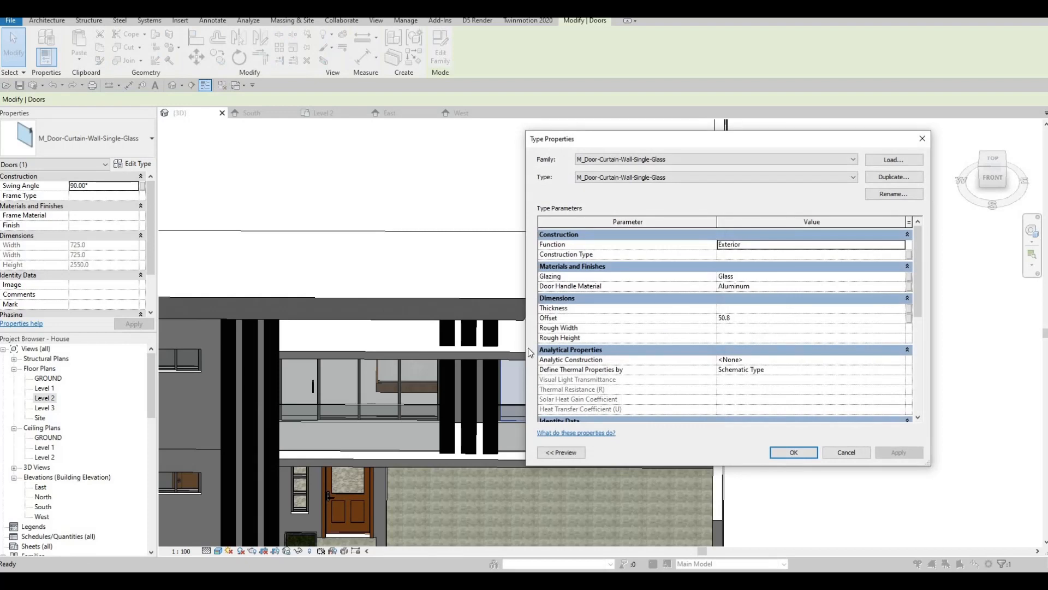
key(Escape)
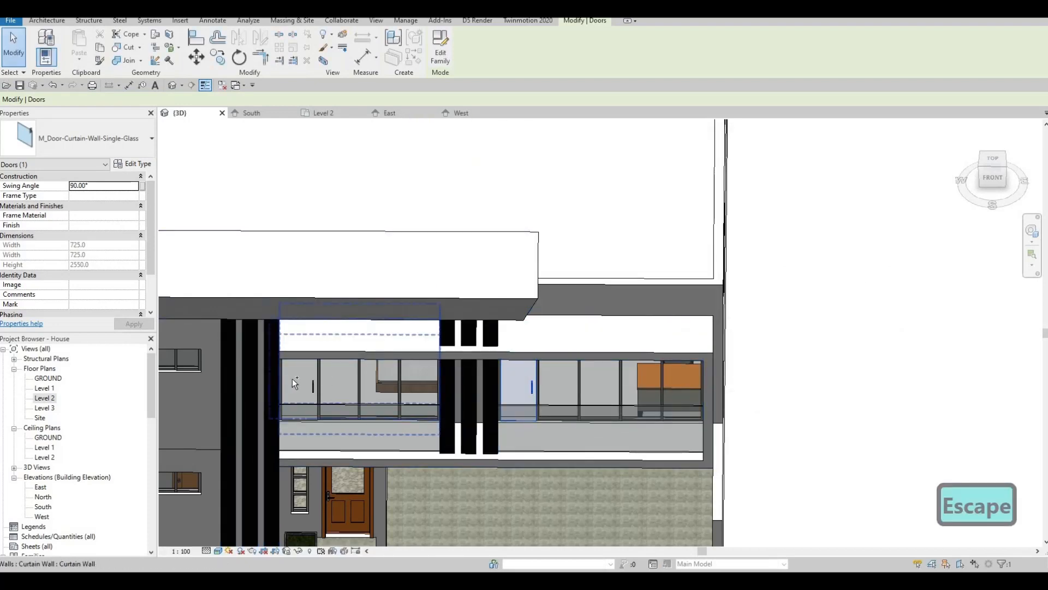
click(137, 164)
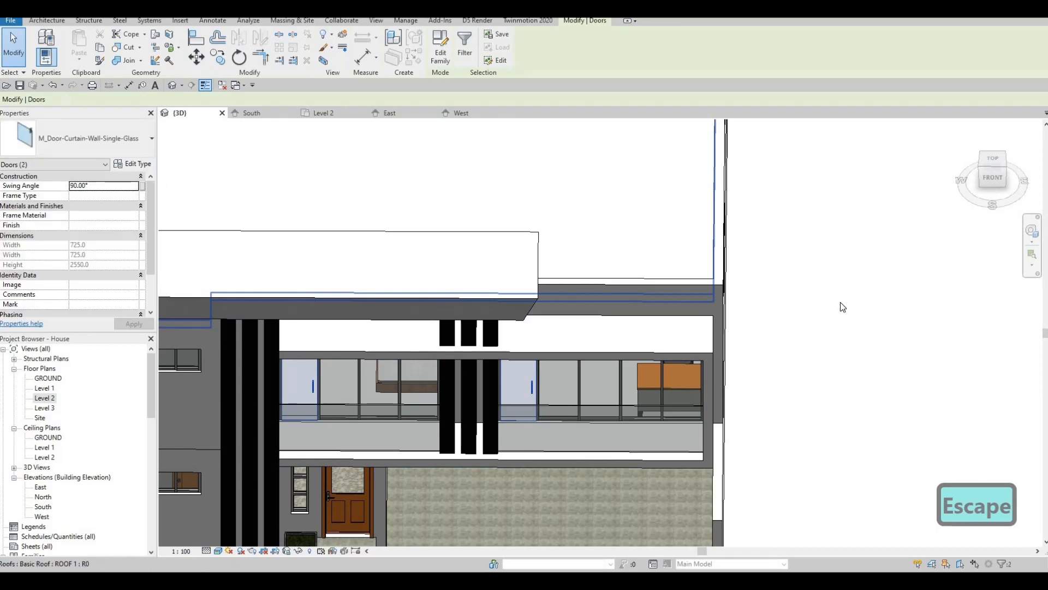
click(755, 320)
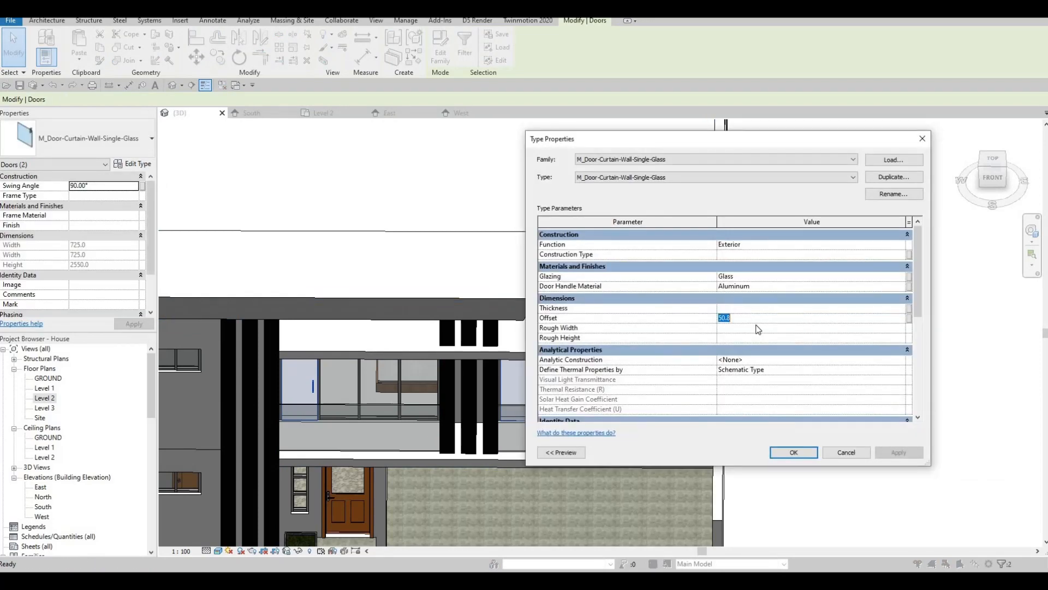
text(0)
click(891, 453)
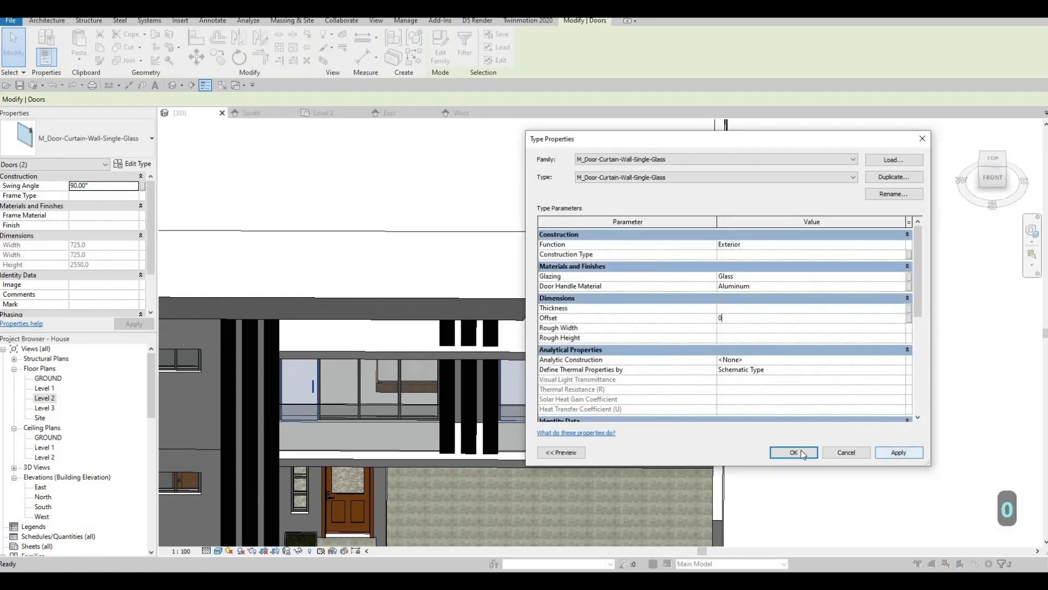
click(797, 452)
key(Escape)
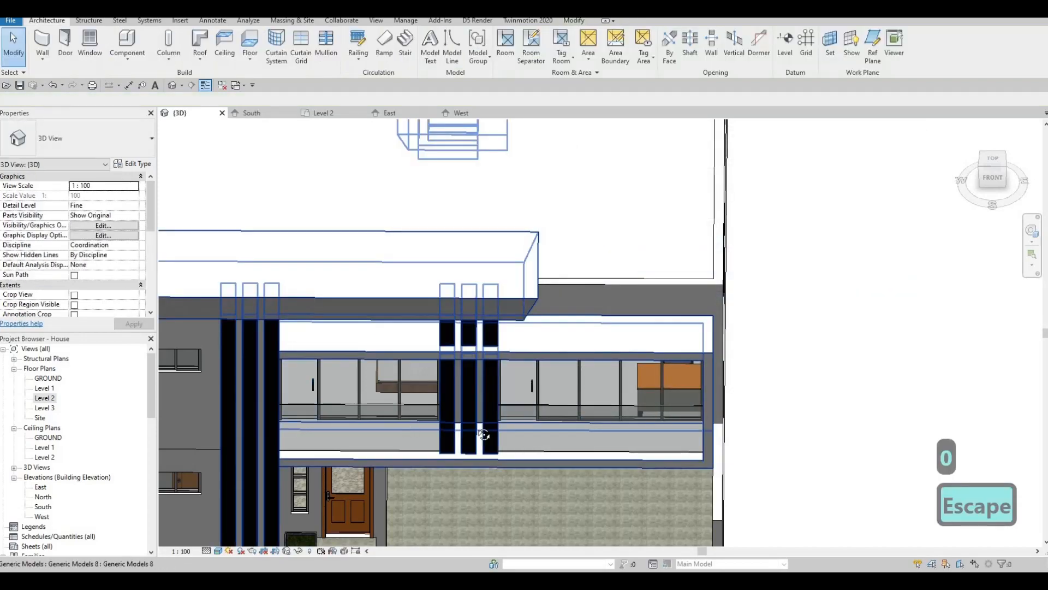
Check the rear balcony door's type properties, and review the doors and glass railings on the rear and front facades
shift+middle_drag(298, 403, 309, 286)
scroll(298, 278, up, 3)
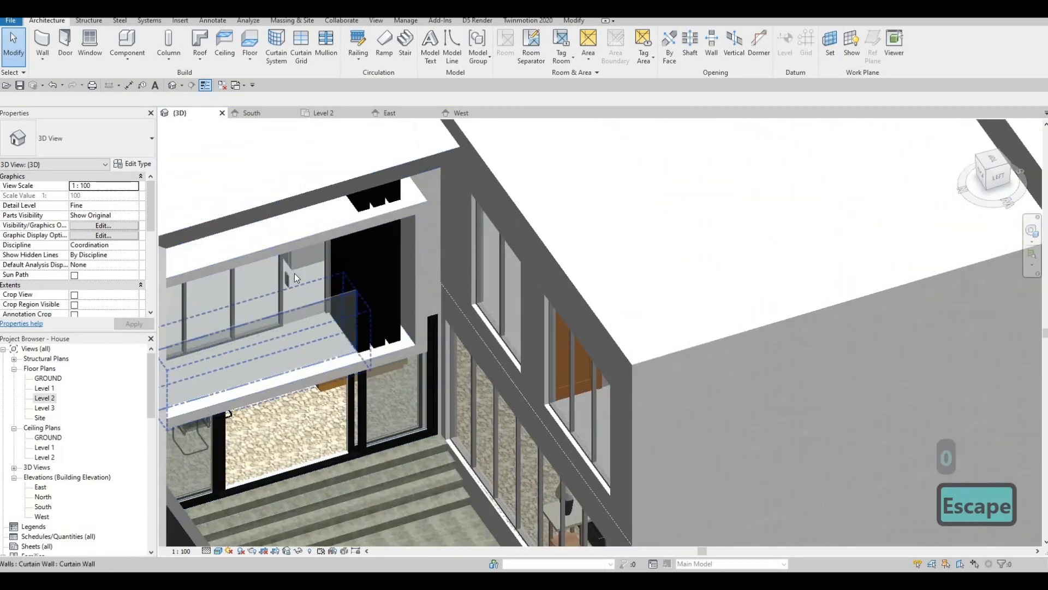
click(289, 275)
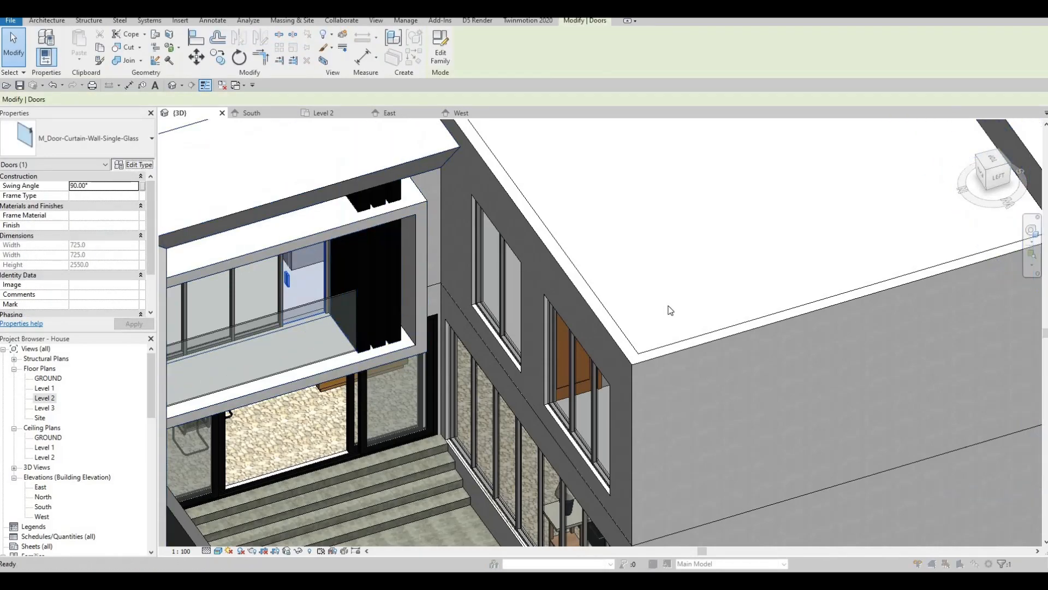
key(Escape)
key(Escape)
key(Escape)
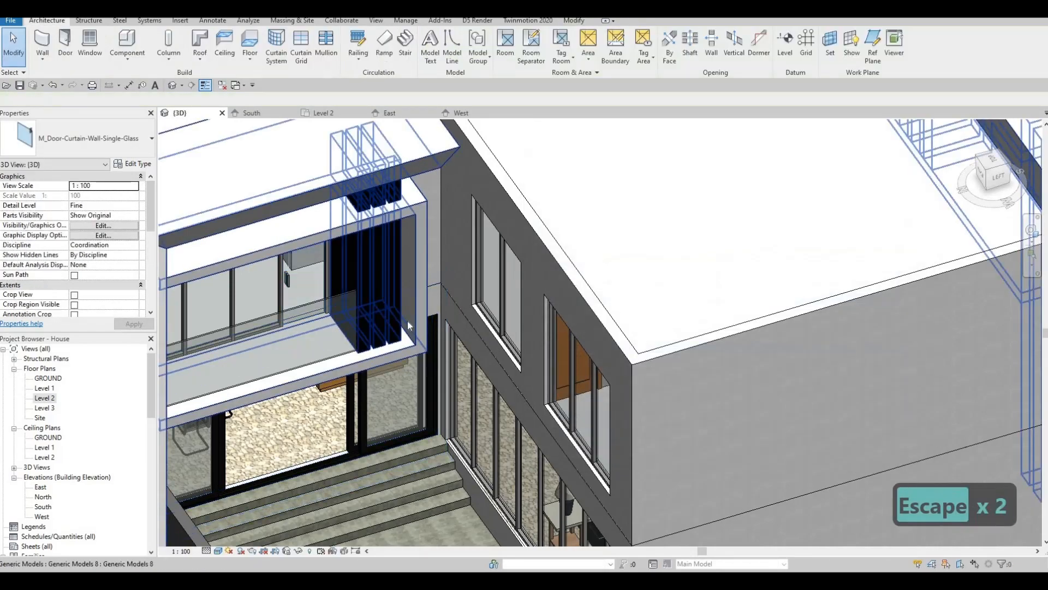
scroll(407, 320, down, 3)
middle_drag(792, 262, 519, 289)
shift+middle_drag(539, 148, 332, 334)
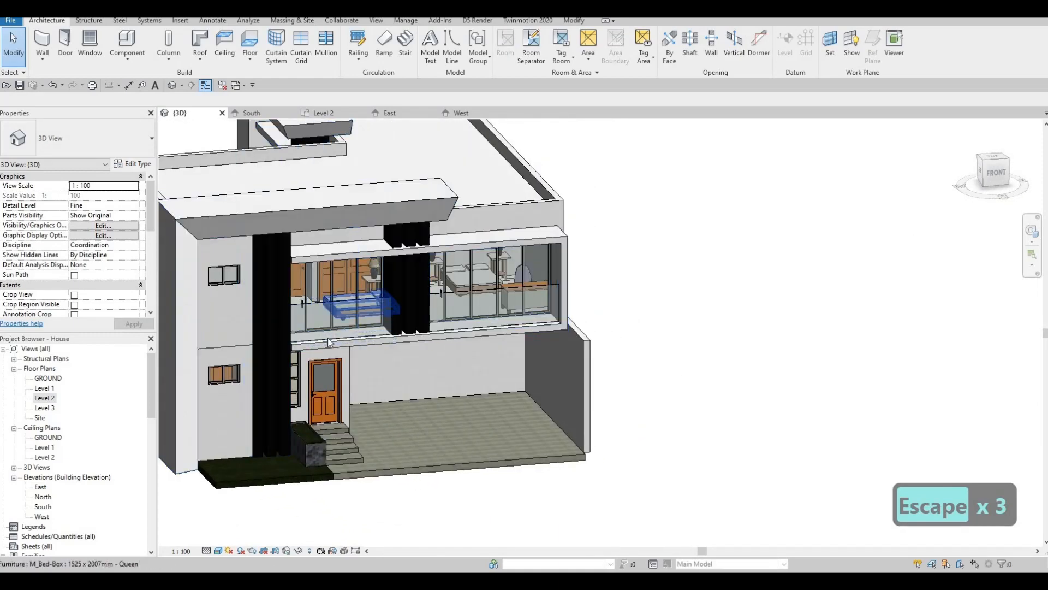
scroll(432, 440, down, 2)
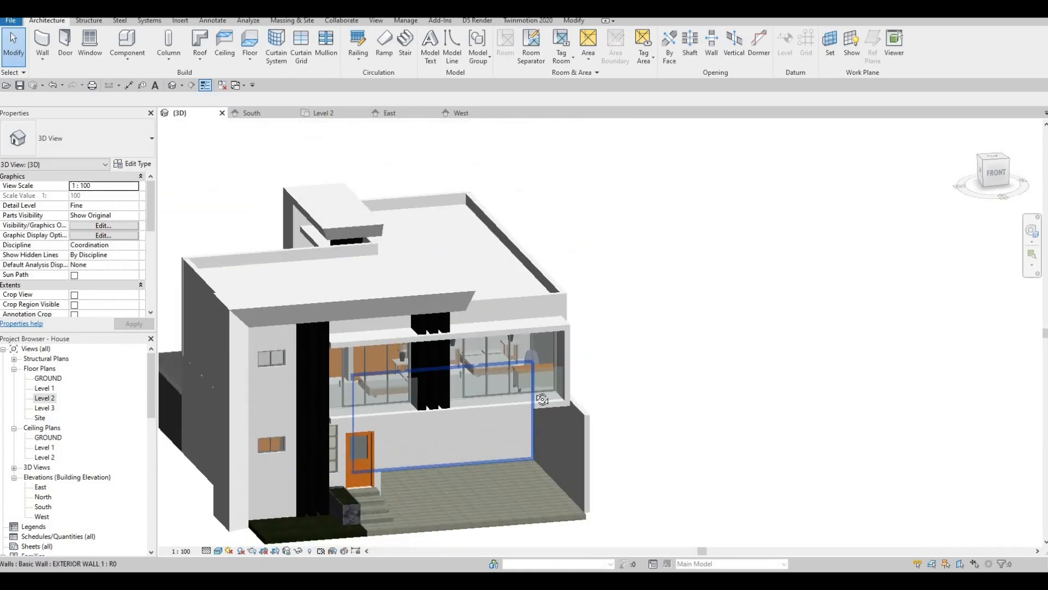
shift+middle_drag(543, 399, 599, 493)
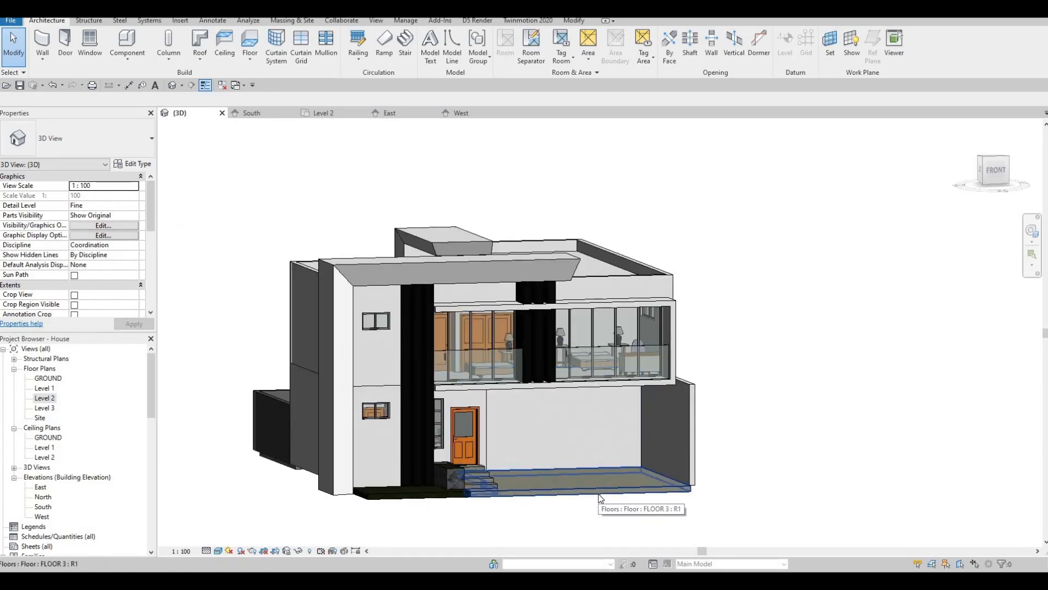